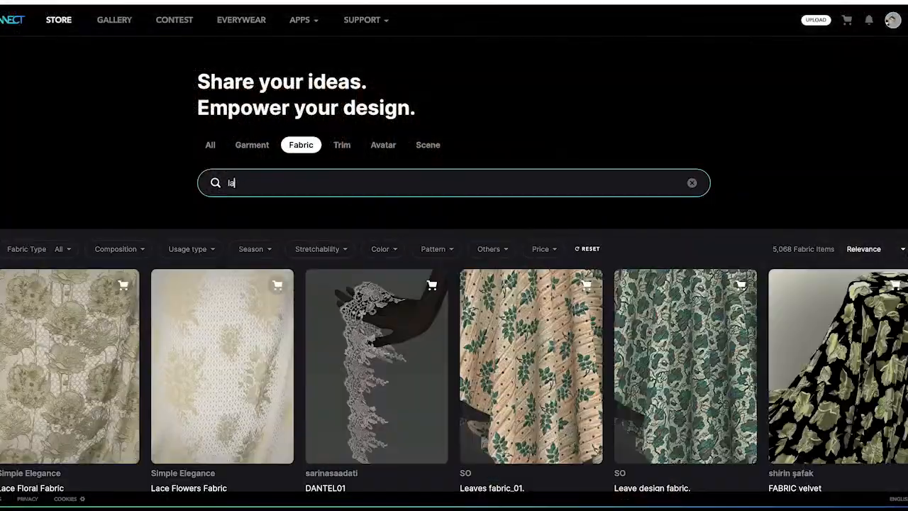
Browse the store's lace fabric results and add the free Chantilly Lace Flowers fabric to the cart.
{"action": "scroll", "coordinate": [409, 198], "scroll_direction": "down", "scroll_amount": 12}
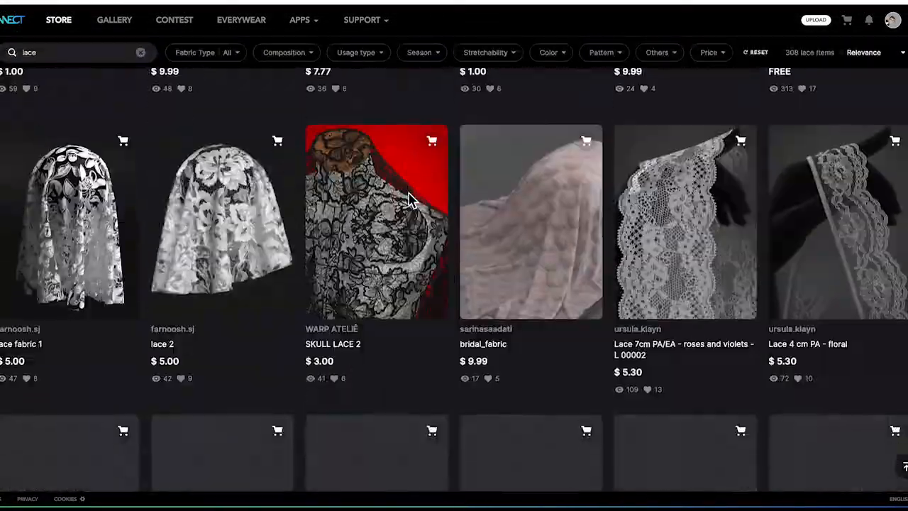
{"action": "scroll", "coordinate": [409, 199], "scroll_direction": "up", "scroll_amount": 12}
{"action": "left_click", "coordinate": [556, 252]}
{"action": "left_click", "coordinate": [554, 298]}
{"action": "scroll", "coordinate": [539, 305], "scroll_direction": "down", "scroll_amount": 5}
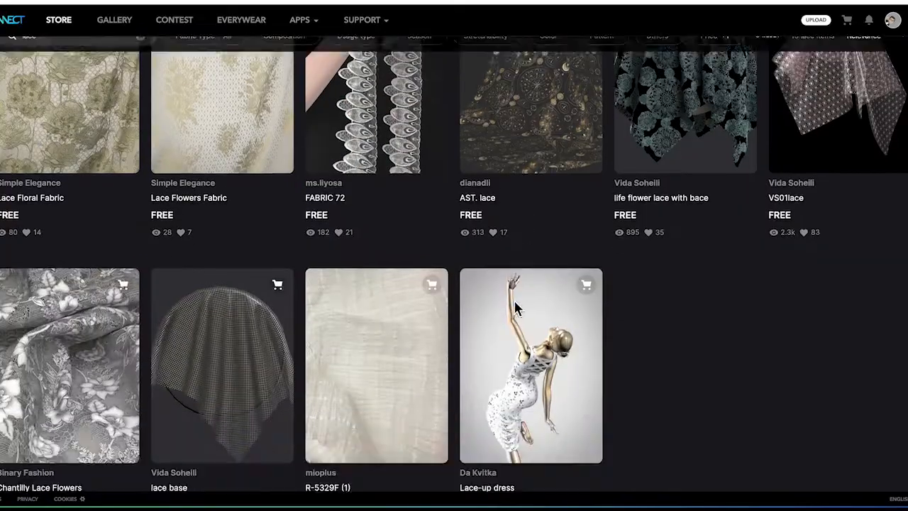
{"action": "left_click", "coordinate": [106, 351]}
{"action": "left_click", "coordinate": [692, 131]}
{"action": "left_click", "coordinate": [482, 335]}
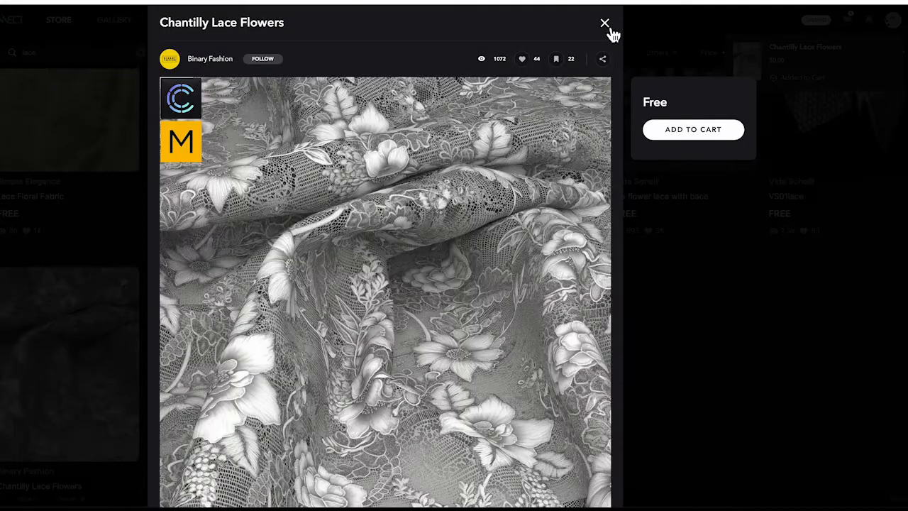
{"action": "left_click", "coordinate": [605, 24]}
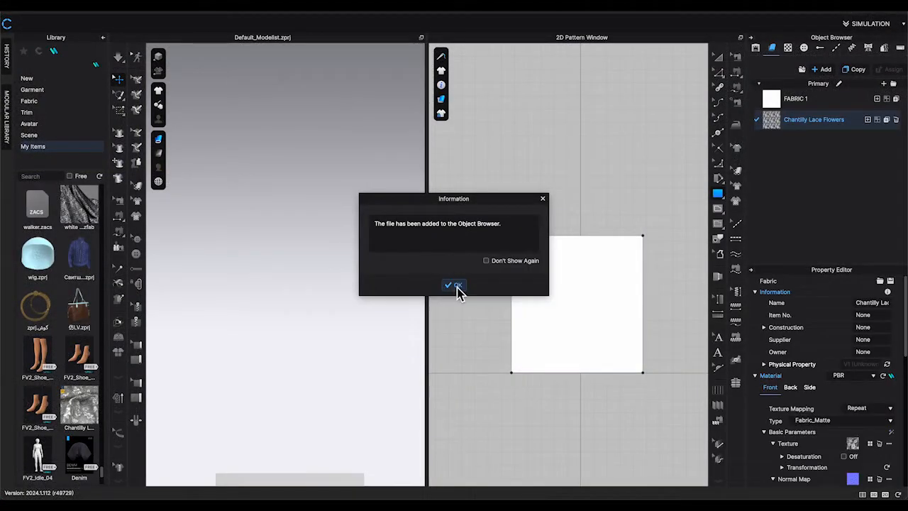
Confirm the import and apply the Chantilly Lace Flowers fabric to the square pattern.
{"action": "left_click", "coordinate": [456, 286]}
{"action": "left_click_drag", "start_coordinate": [758, 153], "coordinate": [655, 310]}
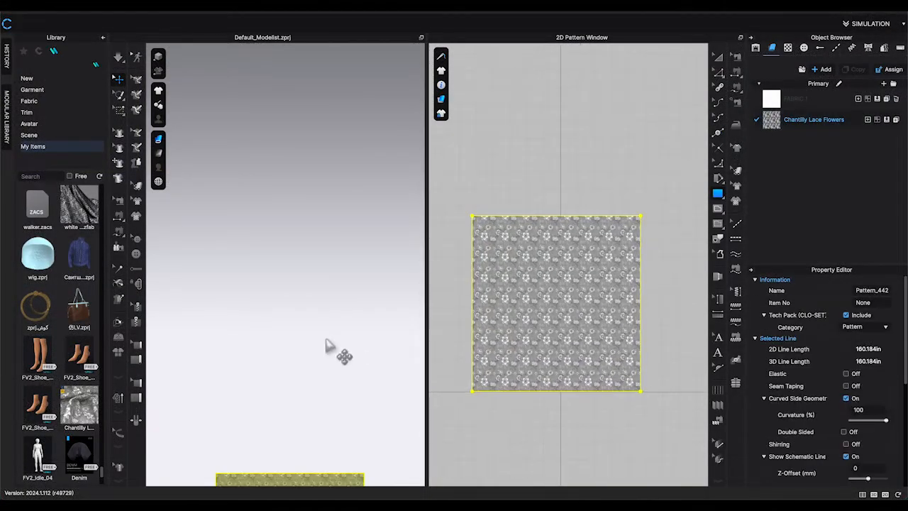
{"action": "left_click", "coordinate": [437, 405]}
{"action": "left_click", "coordinate": [477, 325]}
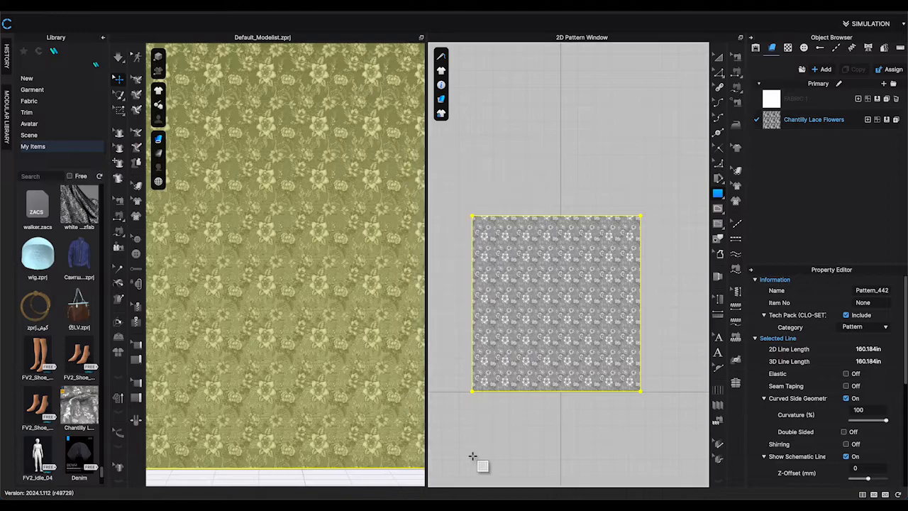
{"action": "left_click", "coordinate": [473, 454]}
{"action": "left_click", "coordinate": [478, 329]}
{"action": "key", "text": "a"}
{"action": "left_click", "coordinate": [450, 389]}
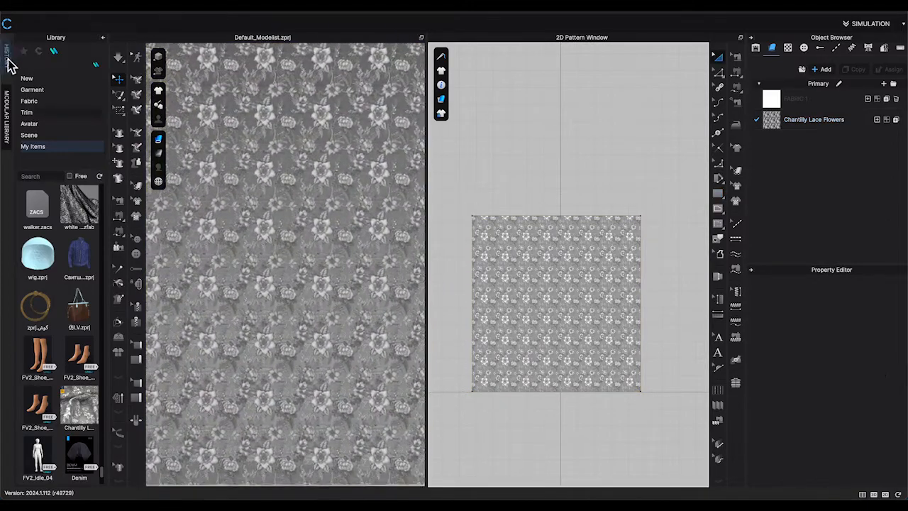
Load a female avatar from the library's Avatar folder into the scene.
{"action": "left_click", "coordinate": [23, 52]}
{"action": "left_click", "coordinate": [38, 87]}
{"action": "scroll", "coordinate": [80, 416], "scroll_direction": "down", "scroll_amount": 10}
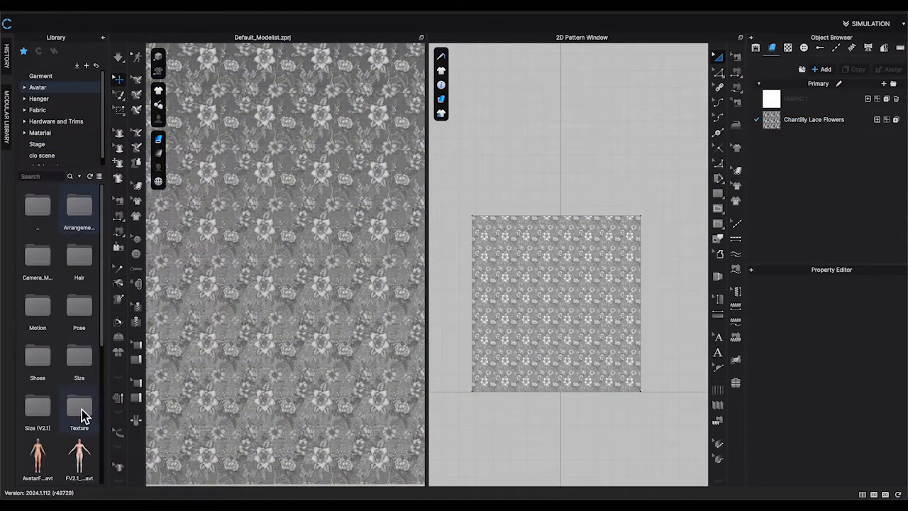
{"action": "left_click", "coordinate": [103, 38]}
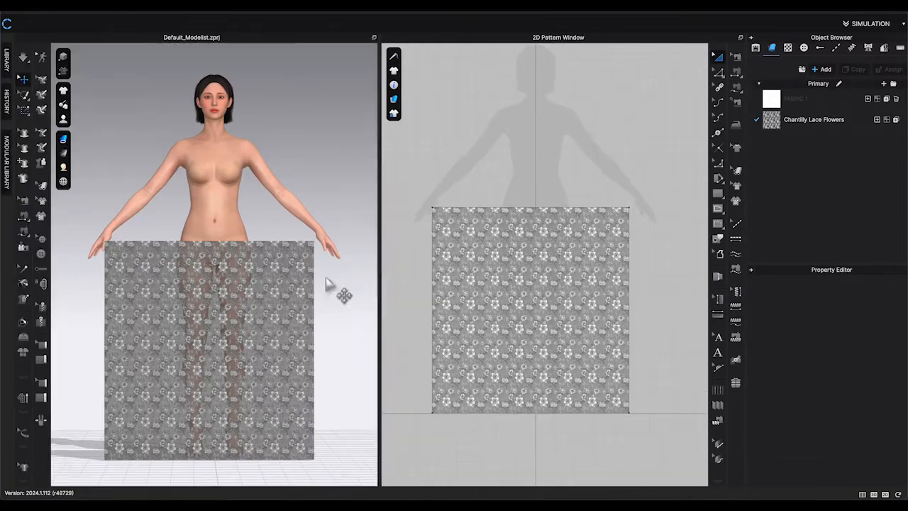
Zoom in on the lace pattern and select the Chantilly Lace Flowers fabric to view its properties.
{"action": "scroll", "coordinate": [340, 294], "scroll_direction": "up", "scroll_amount": 10}
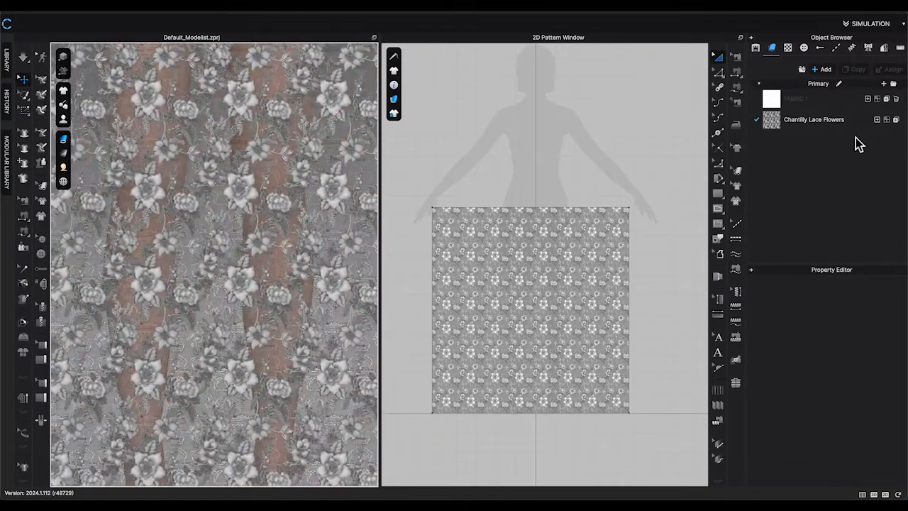
{"action": "left_click", "coordinate": [816, 120]}
{"action": "scroll", "coordinate": [848, 348], "scroll_direction": "down", "scroll_amount": 5}
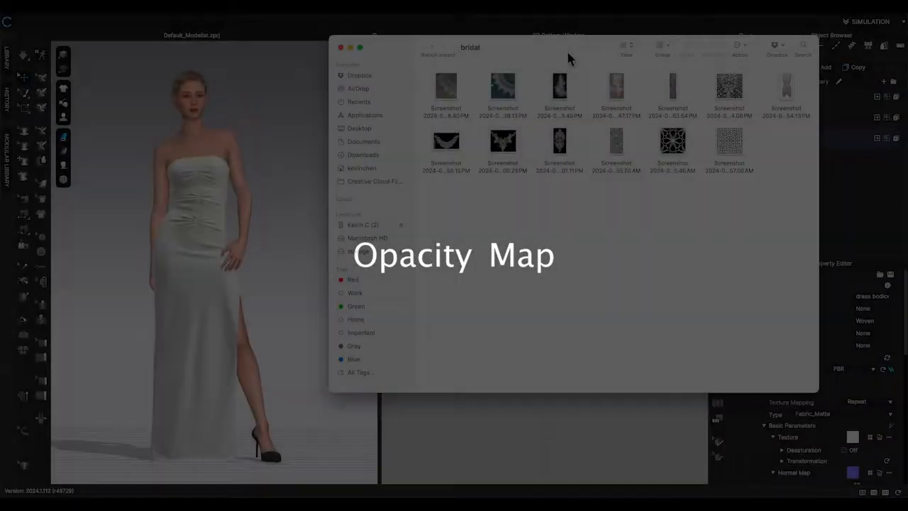
Drag the black-and-white lace screenshot from the bridal folder into the dress bodice fabric's Opacity Map slot.
{"action": "left_click_drag", "start_coordinate": [566, 49], "coordinate": [227, 45]}
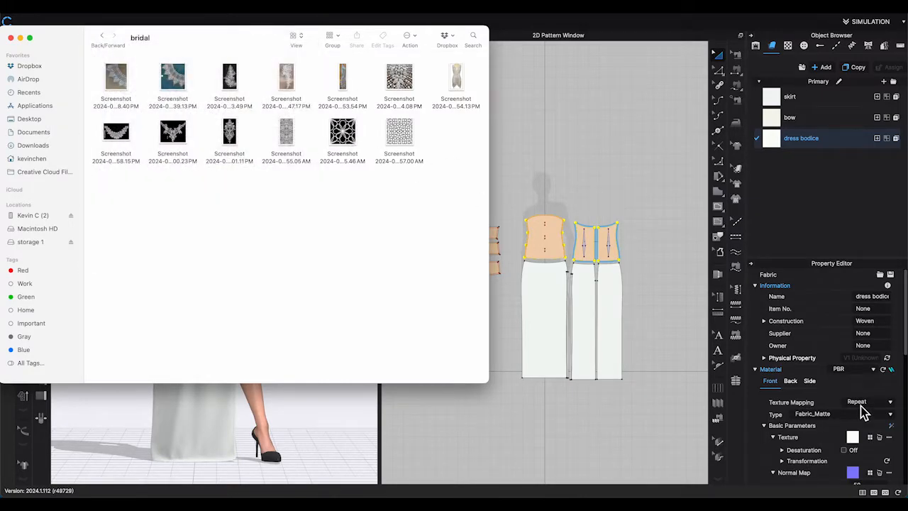
{"action": "scroll", "coordinate": [863, 411], "scroll_direction": "down", "scroll_amount": 3}
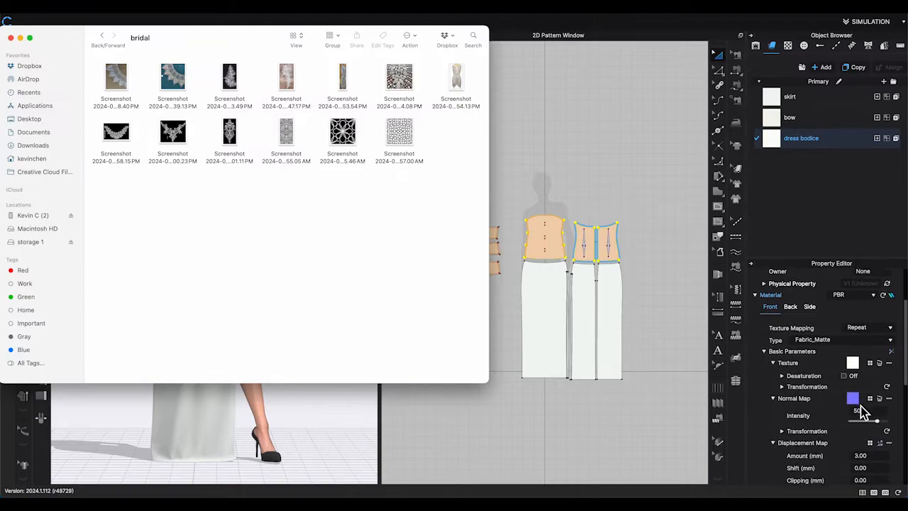
{"action": "scroll", "coordinate": [862, 411], "scroll_direction": "down", "scroll_amount": 8}
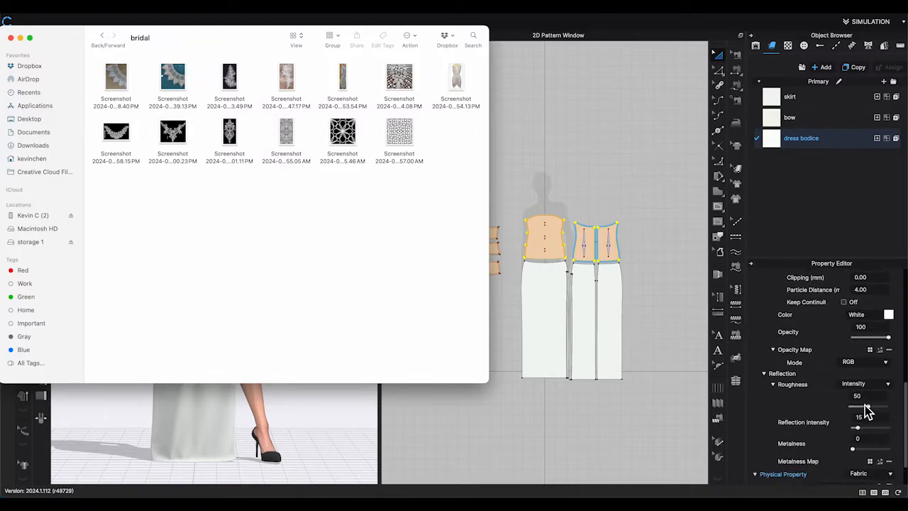
{"action": "scroll", "coordinate": [867, 412], "scroll_direction": "down", "scroll_amount": 1}
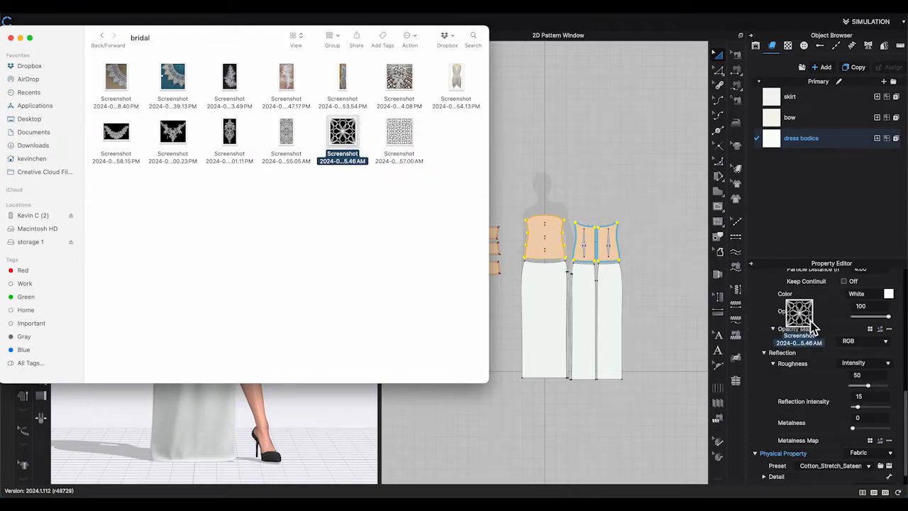
{"action": "left_click_drag", "start_coordinate": [870, 338], "coordinate": [869, 339]}
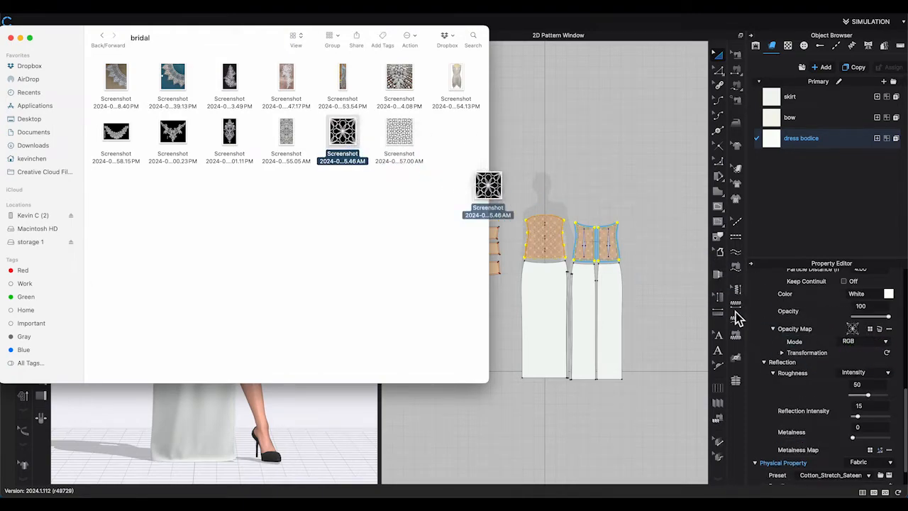
{"action": "left_click", "coordinate": [372, 406]}
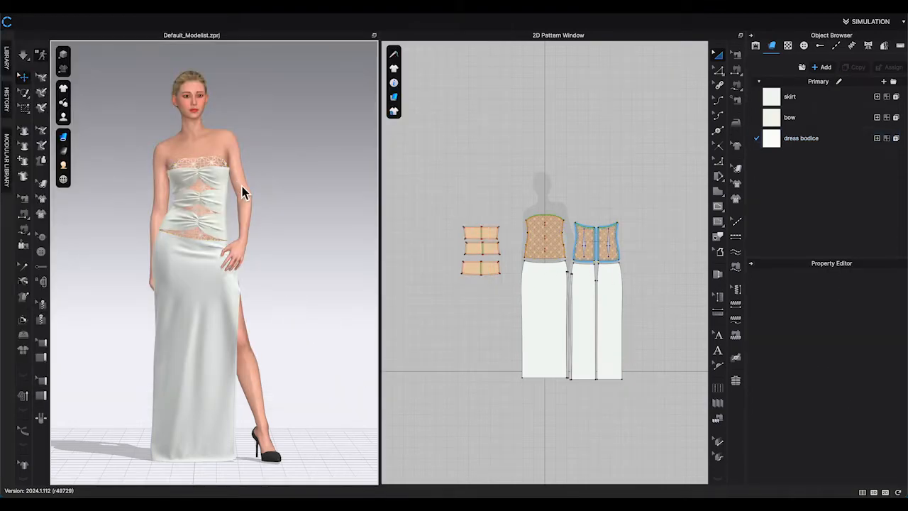
Zoom and orbit the 3D view to examine the lace opacity effect on the bodice.
{"action": "scroll", "coordinate": [235, 189], "scroll_direction": "up", "scroll_amount": 5}
{"action": "scroll", "coordinate": [235, 188], "scroll_direction": "up", "scroll_amount": 2}
{"action": "middle_click_drag", "start_coordinate": [335, 208], "coordinate": [348, 316]}
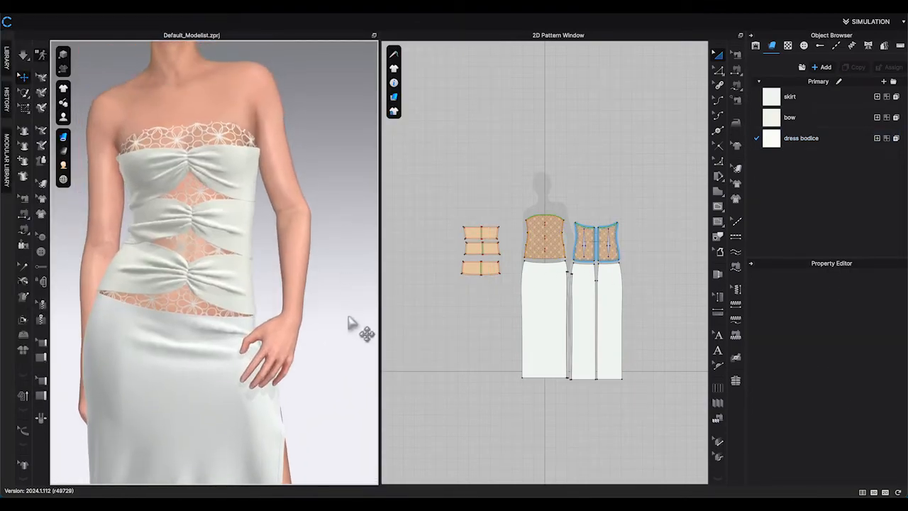
{"action": "scroll", "coordinate": [231, 227], "scroll_direction": "up", "scroll_amount": 4}
{"action": "middle_click_drag", "start_coordinate": [282, 248], "coordinate": [291, 239]}
{"action": "right_click_drag", "start_coordinate": [282, 216], "coordinate": [292, 242]}
{"action": "scroll", "coordinate": [292, 242], "scroll_direction": "up", "scroll_amount": 3}
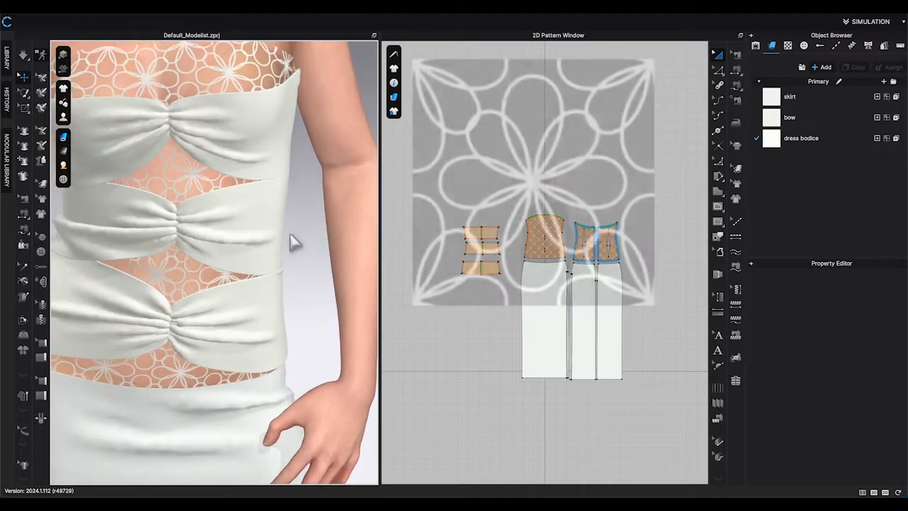
{"action": "middle_click_drag", "start_coordinate": [292, 241], "coordinate": [333, 268]}
{"action": "scroll", "coordinate": [530, 218], "scroll_direction": "up", "scroll_amount": 6}
Select the dress bodice fabric and set its colour to blue.
{"action": "left_click", "coordinate": [802, 138]}
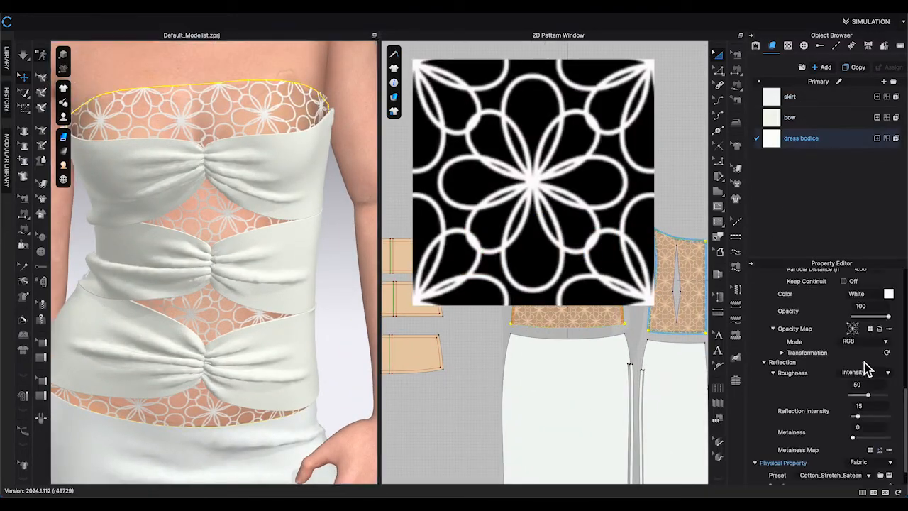
{"action": "scroll", "coordinate": [892, 369], "scroll_direction": "down", "scroll_amount": 2}
{"action": "left_click", "coordinate": [889, 293]}
{"action": "left_click", "coordinate": [393, 259]}
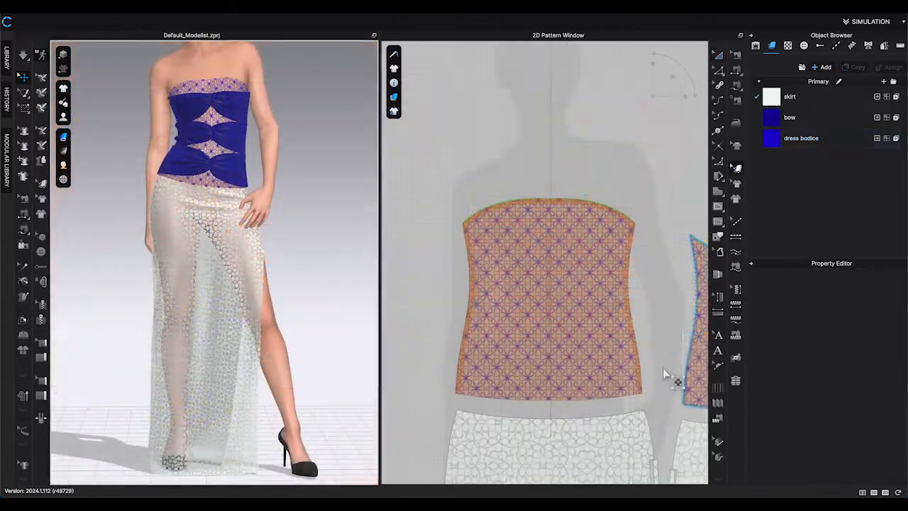
Select the skirt fabric and set its colour to blue, R 27, G 0, B 202.
{"action": "scroll", "coordinate": [675, 379], "scroll_direction": "down", "scroll_amount": 5}
{"action": "scroll", "coordinate": [653, 377], "scroll_direction": "down", "scroll_amount": 5}
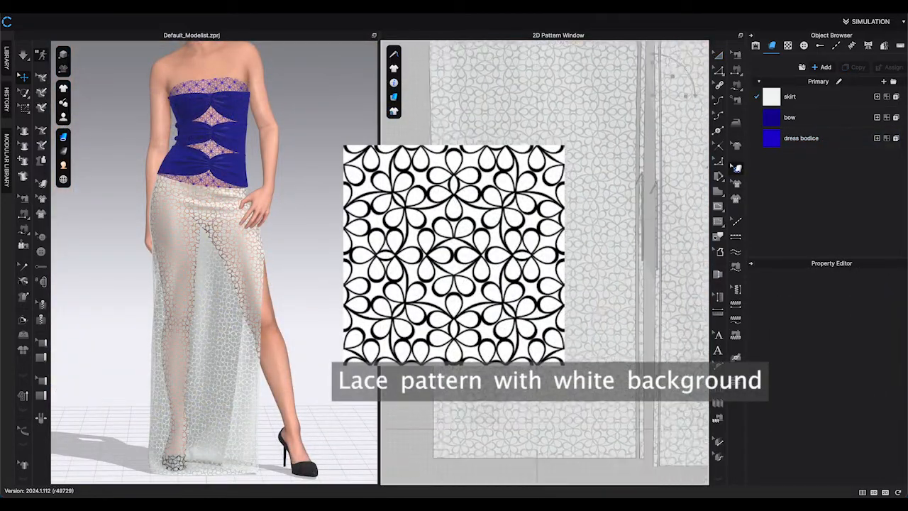
{"action": "left_click", "coordinate": [816, 98]}
{"action": "scroll", "coordinate": [883, 349], "scroll_direction": "down", "scroll_amount": 5}
{"action": "left_click", "coordinate": [888, 334]}
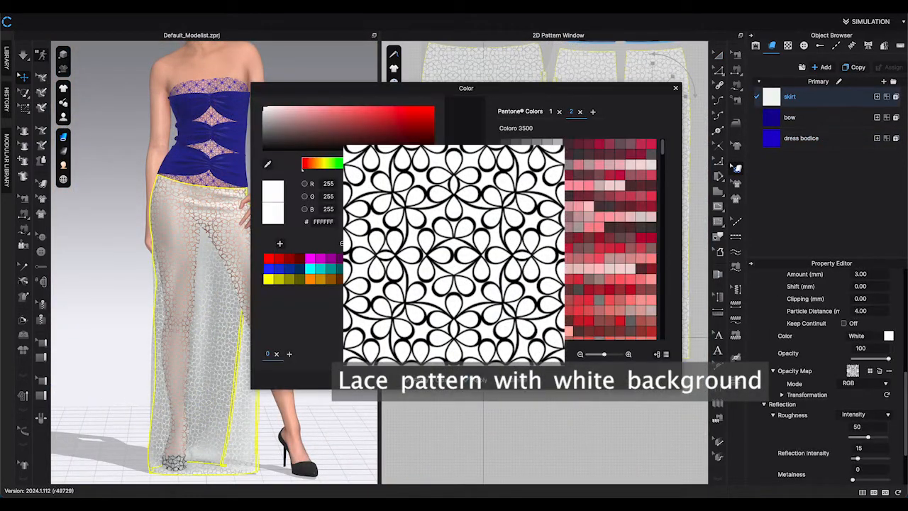
{"action": "left_click", "coordinate": [383, 259]}
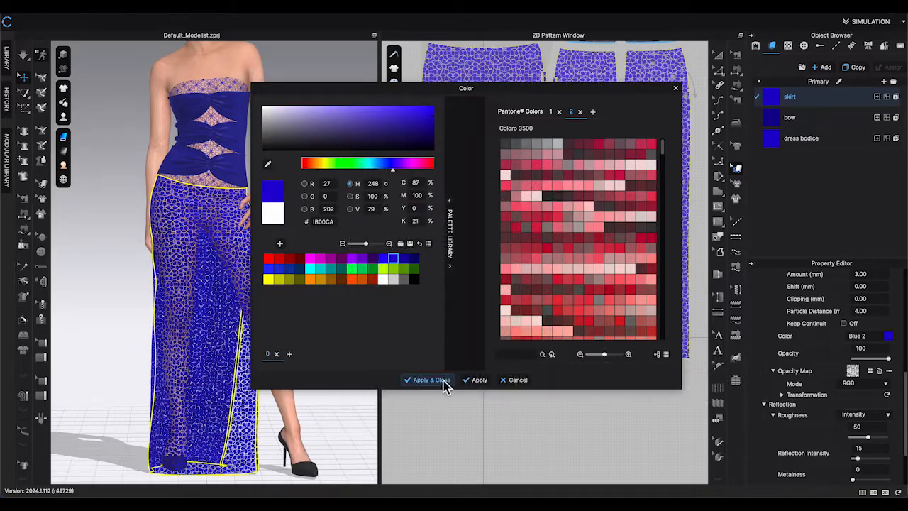
{"action": "left_click", "coordinate": [431, 380]}
Zoom and pan the 3D and 2D views to inspect the blue lace skirt and bodice.
{"action": "left_click", "coordinate": [334, 369]}
{"action": "scroll", "coordinate": [344, 370], "scroll_direction": "up", "scroll_amount": 6}
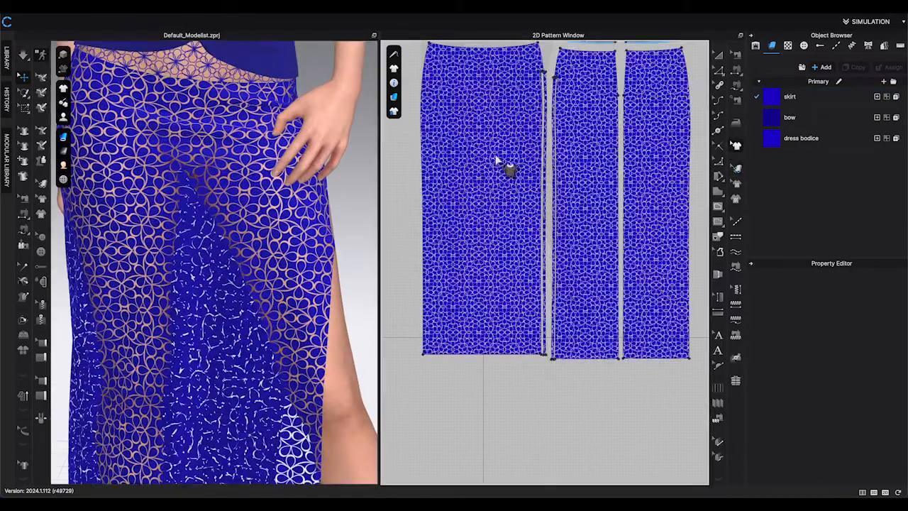
{"action": "middle_click_drag", "start_coordinate": [700, 170], "coordinate": [703, 261]}
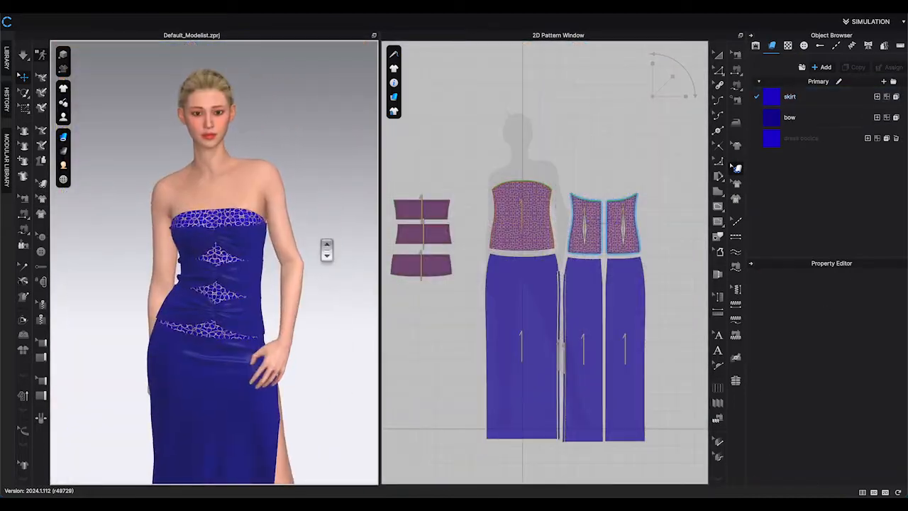
{"action": "scroll", "coordinate": [324, 247], "scroll_direction": "up", "scroll_amount": 5}
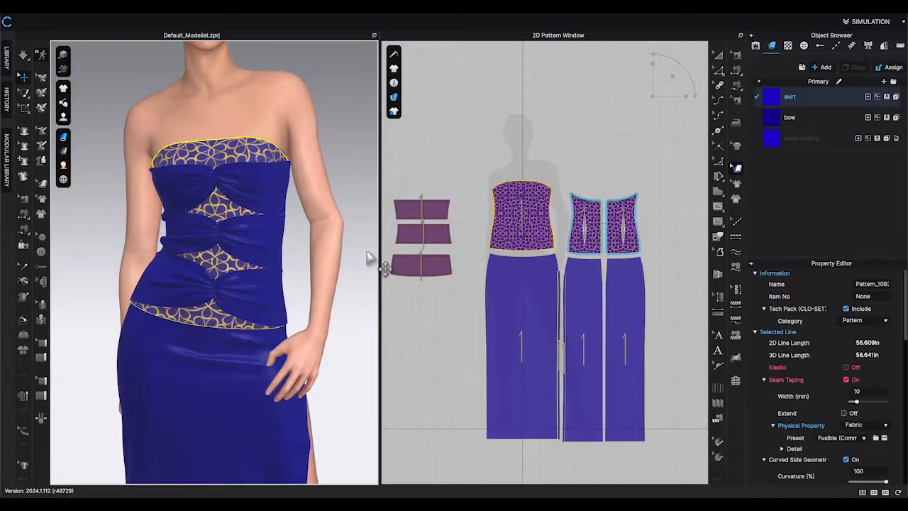
{"action": "left_click", "coordinate": [355, 225]}
{"action": "scroll", "coordinate": [355, 283], "scroll_direction": "up", "scroll_amount": 6}
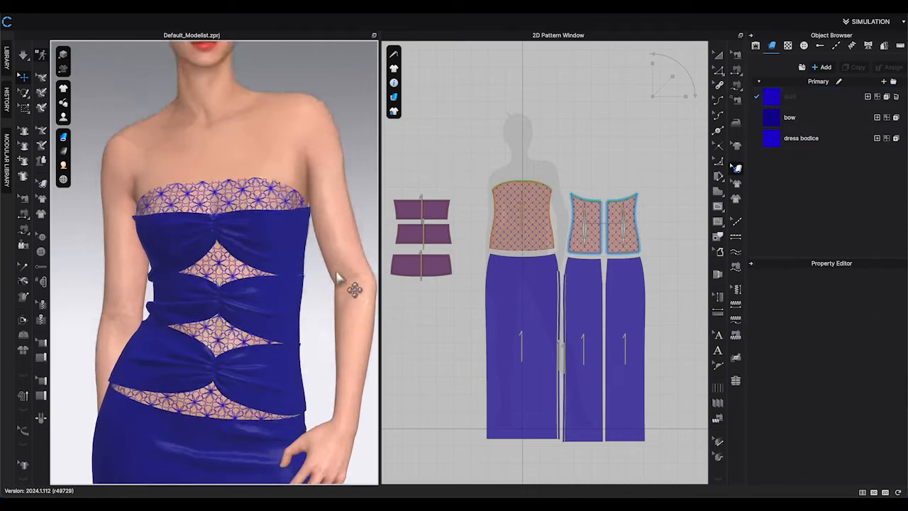
Open the Render window to render the current view of the dress.
{"action": "left_click", "coordinate": [380, 8]}
{"action": "left_click", "coordinate": [391, 20]}
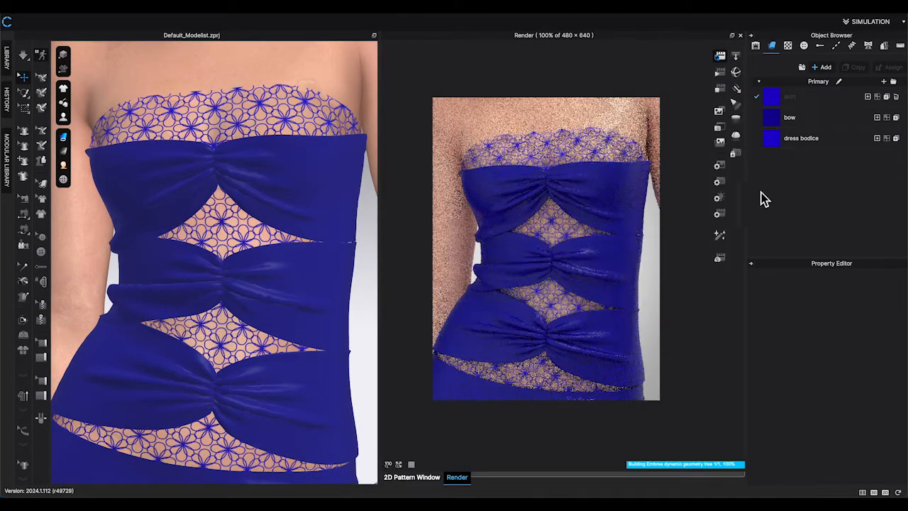
{"action": "left_click", "coordinate": [846, 363]}
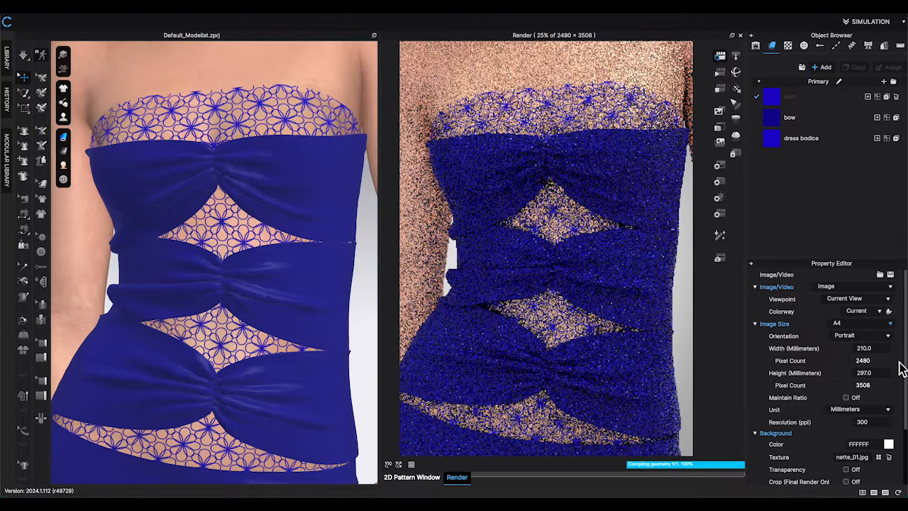
Select the dress bodice fabric and expand its Opacity Map transformation settings.
{"action": "left_click", "coordinate": [838, 137]}
{"action": "scroll", "coordinate": [887, 419], "scroll_direction": "down", "scroll_amount": 5}
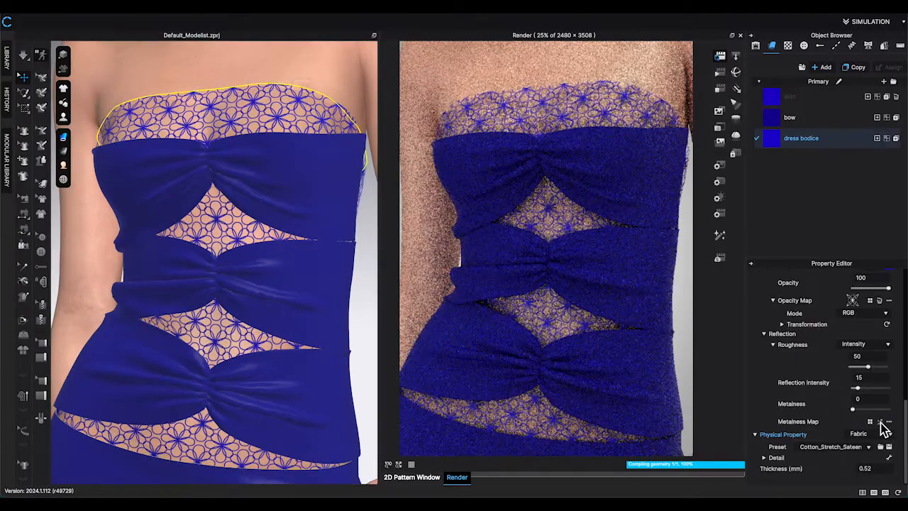
{"action": "left_click", "coordinate": [793, 365]}
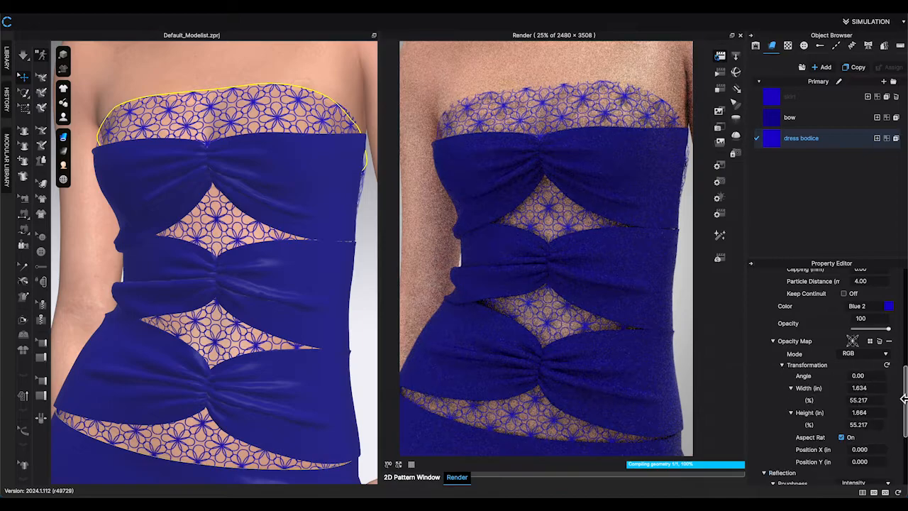
{"action": "scroll", "coordinate": [880, 401], "scroll_direction": "down", "scroll_amount": 1}
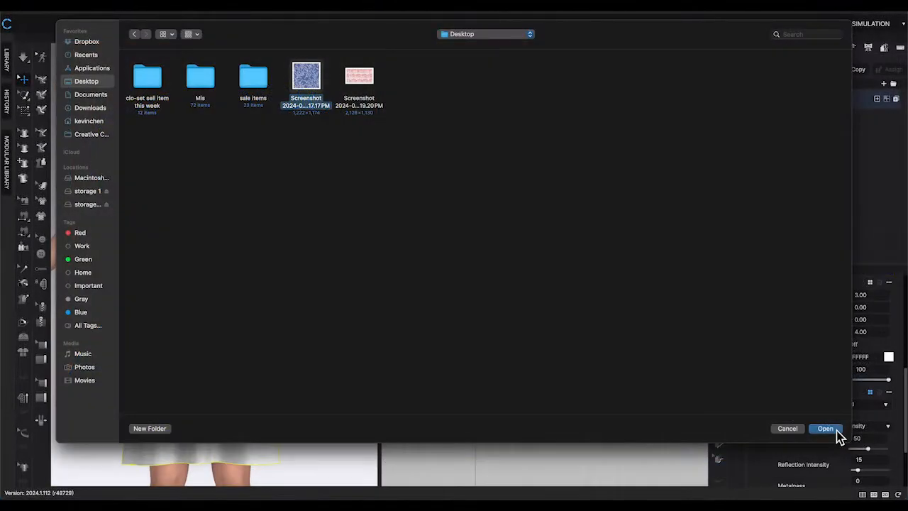
Zoom and orbit the 3D view to inspect the lace T-shirt dress on the avatar.
{"action": "left_click", "coordinate": [836, 430]}
{"action": "left_click", "coordinate": [495, 318]}
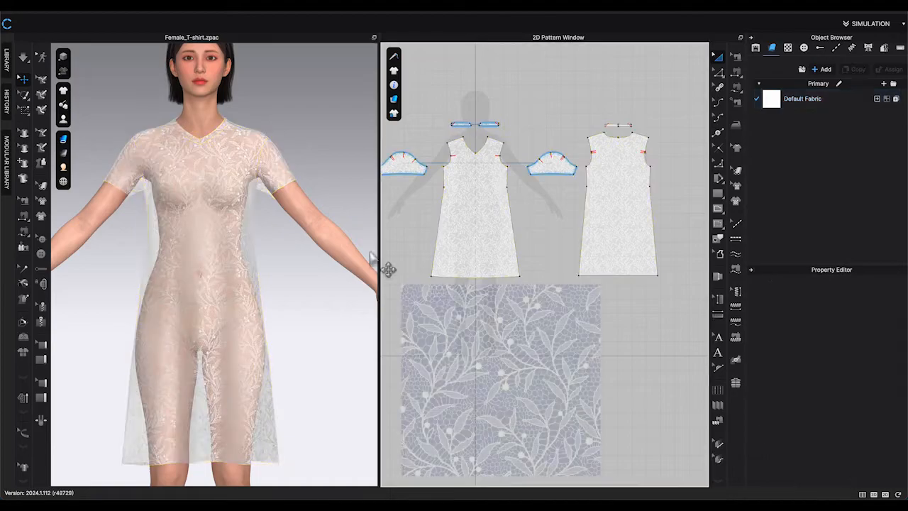
{"action": "scroll", "coordinate": [269, 211], "scroll_direction": "up", "scroll_amount": 6}
{"action": "right_click_drag", "start_coordinate": [268, 208], "coordinate": [345, 298]}
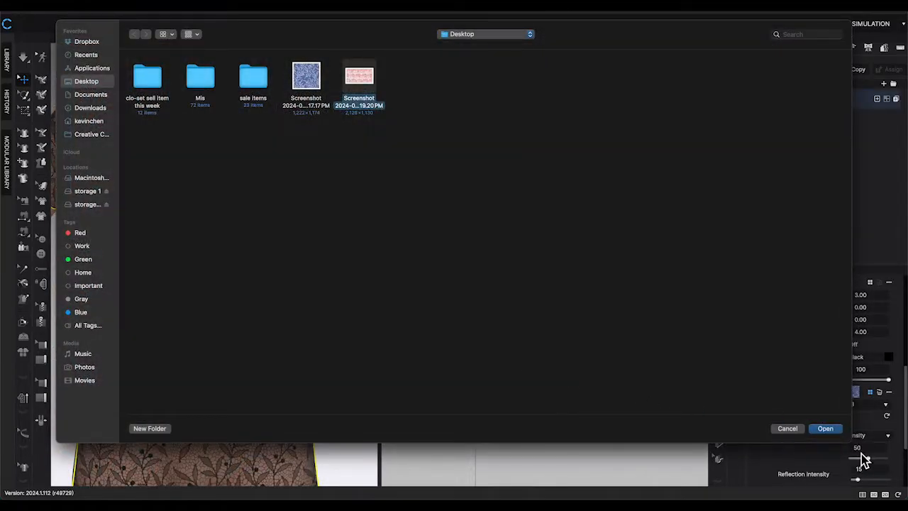
Open the selected lace screenshot image from the Desktop and view it on the T-shirt dress.
{"action": "left_click", "coordinate": [826, 428]}
{"action": "scroll", "coordinate": [255, 185], "scroll_direction": "up", "scroll_amount": 5}
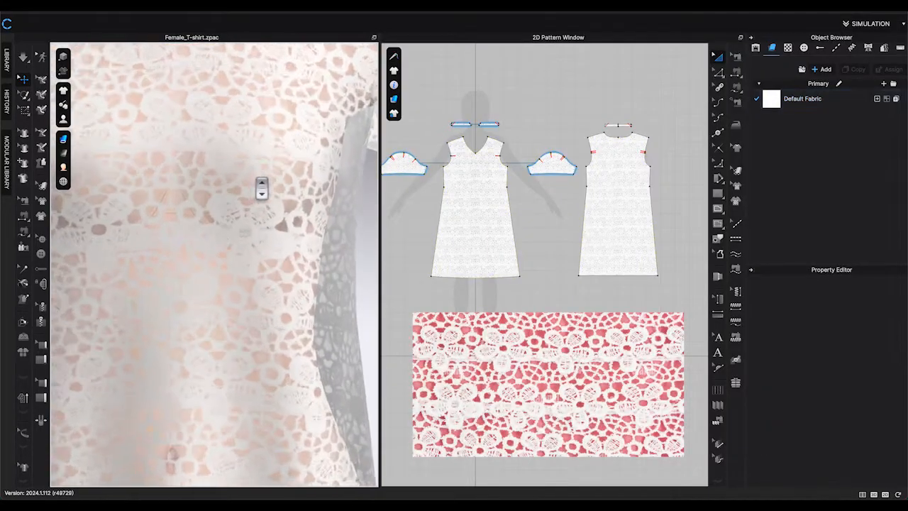
{"action": "right_click_drag", "start_coordinate": [281, 185], "coordinate": [246, 186]}
{"action": "scroll", "coordinate": [294, 192], "scroll_direction": "down", "scroll_amount": 5}
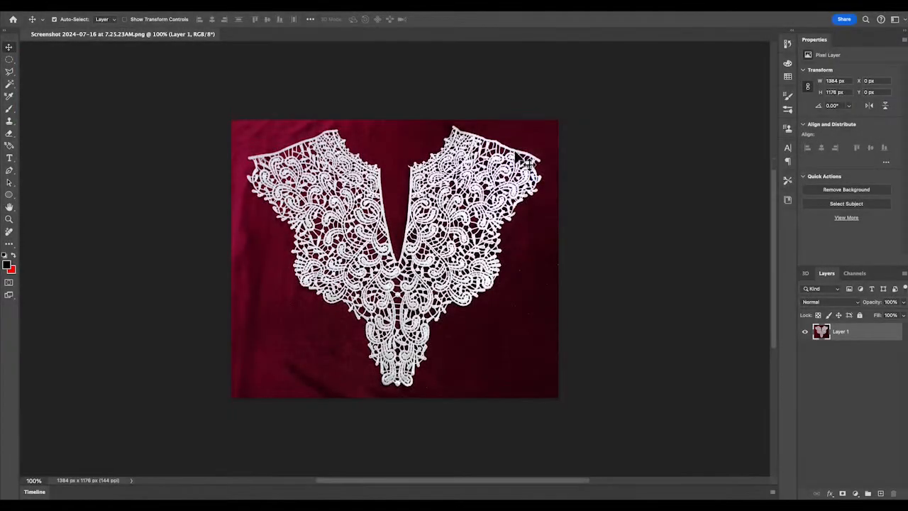
{"action": "scroll", "coordinate": [524, 162], "scroll_direction": "up", "scroll_amount": 2}
{"action": "scroll", "coordinate": [523, 162], "scroll_direction": "right", "scroll_amount": 2}
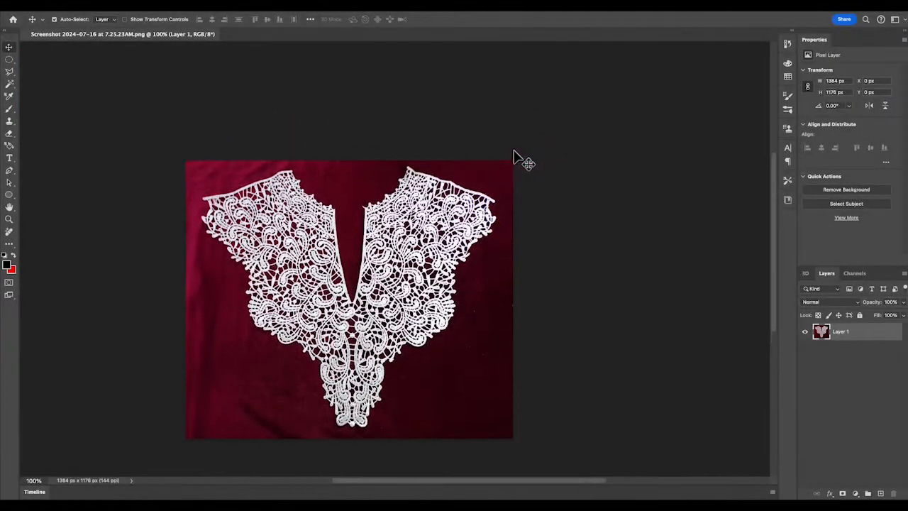
{"action": "scroll", "coordinate": [524, 162], "scroll_direction": "down", "scroll_amount": 1}
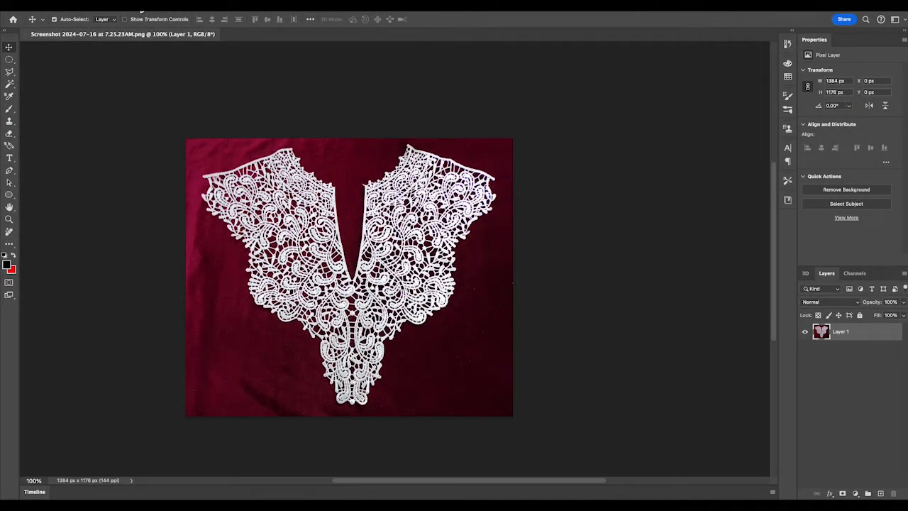
{"action": "left_click", "coordinate": [113, 6]}
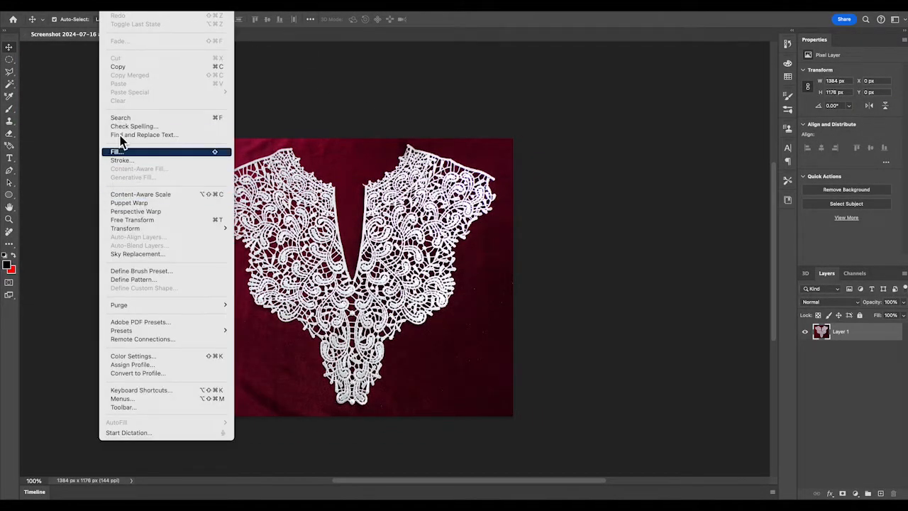
{"action": "mouse_move", "coordinate": [132, 5]}
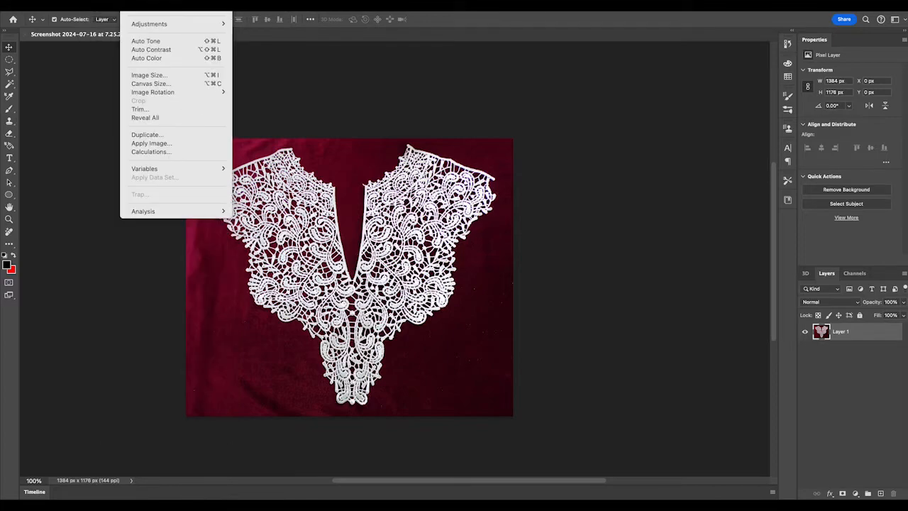
{"action": "left_click", "coordinate": [471, 112]}
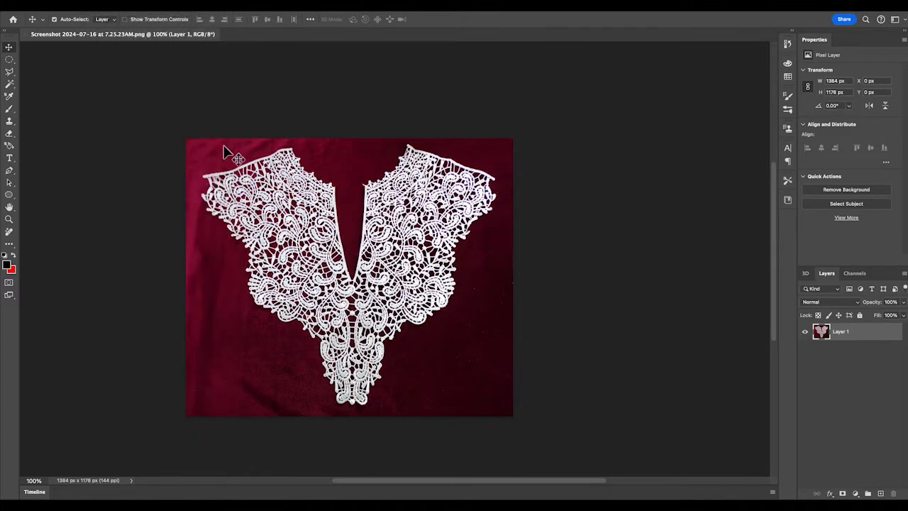
{"action": "left_click_drag", "start_coordinate": [200, 123], "coordinate": [592, 455]}
{"action": "scroll", "coordinate": [557, 436], "scroll_direction": "down", "scroll_amount": 3}
{"action": "scroll", "coordinate": [312, 148], "scroll_direction": "up", "scroll_amount": 2}
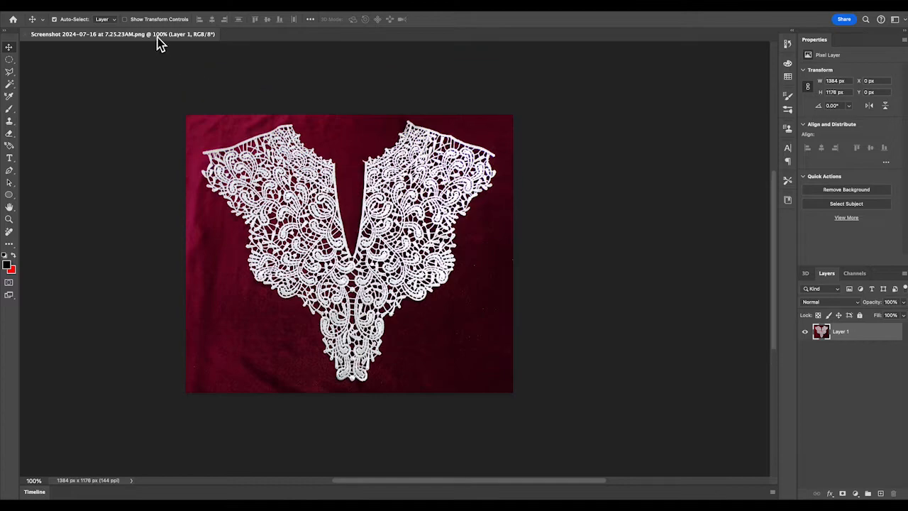
{"action": "left_click", "coordinate": [133, 6]}
{"action": "mouse_move", "coordinate": [111, 6]}
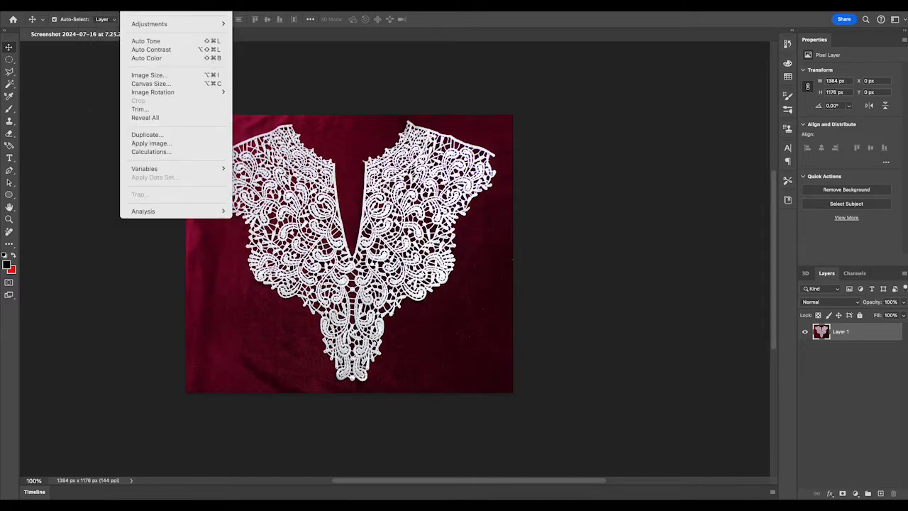
{"action": "left_click", "coordinate": [369, 97]}
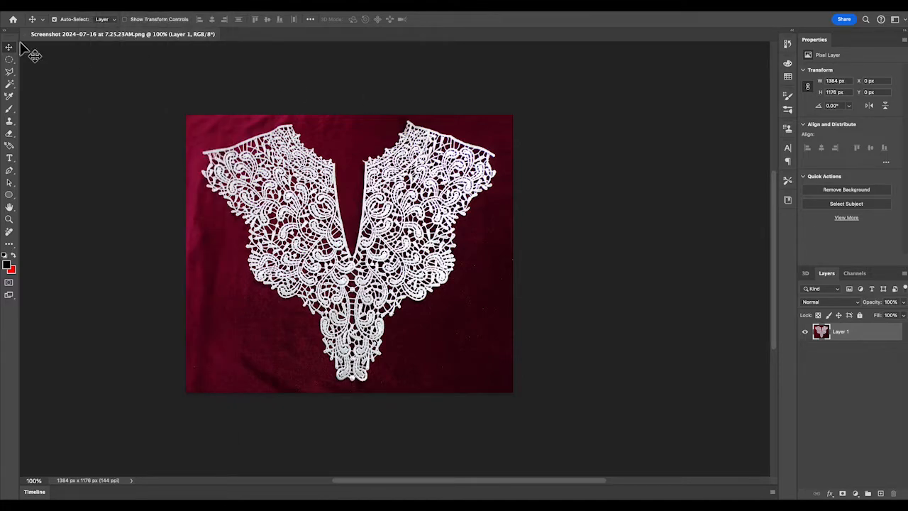
In Photoshop, crop the lace collar photo down to its right half panel.
{"action": "key", "text": "c"}
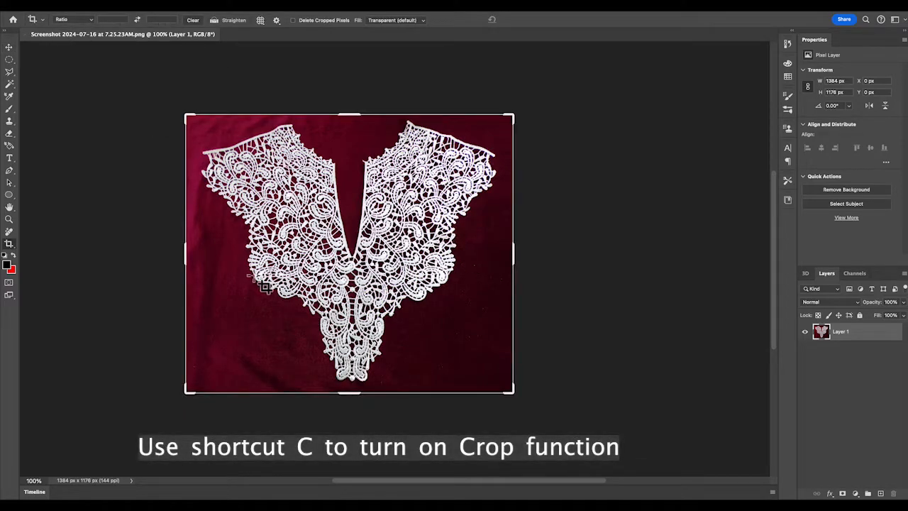
{"action": "left_click_drag", "start_coordinate": [187, 255], "coordinate": [271, 269]}
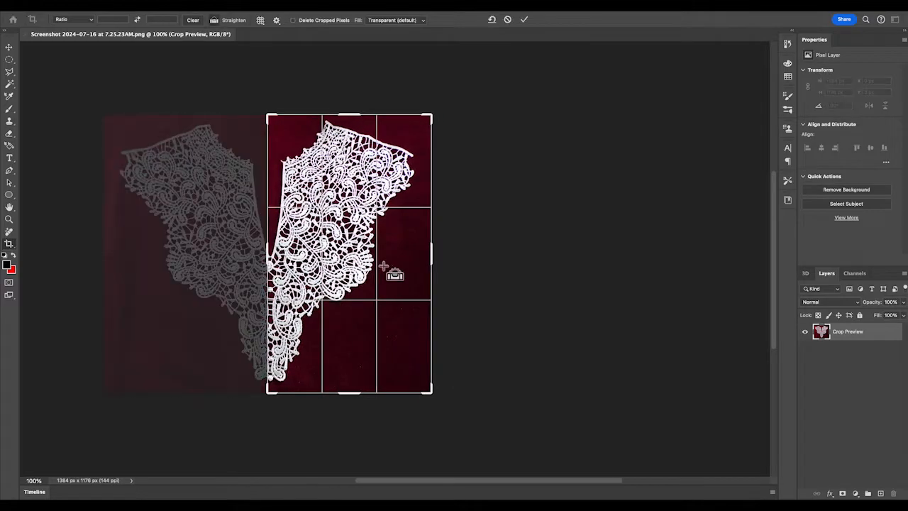
{"action": "key", "text": "super+plus"}
{"action": "scroll", "coordinate": [384, 267], "scroll_direction": "left", "scroll_amount": 5}
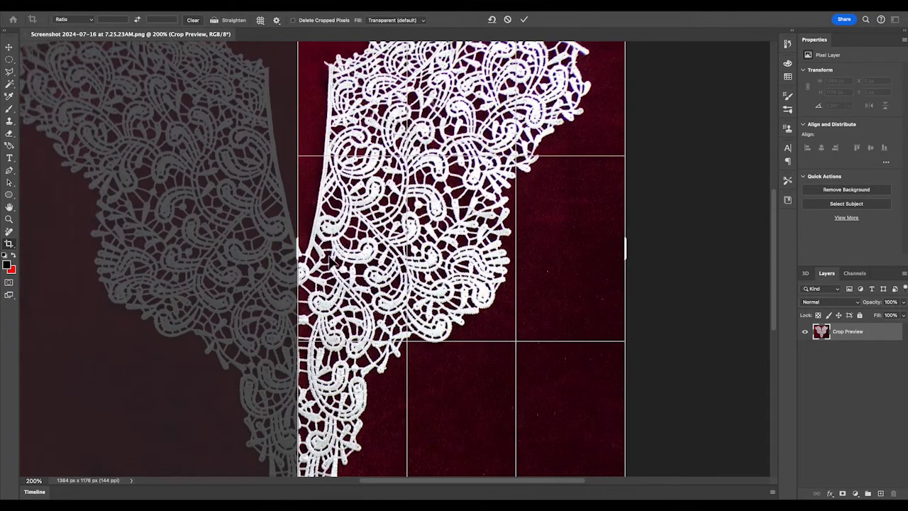
{"action": "left_click_drag", "start_coordinate": [304, 250], "coordinate": [305, 249]}
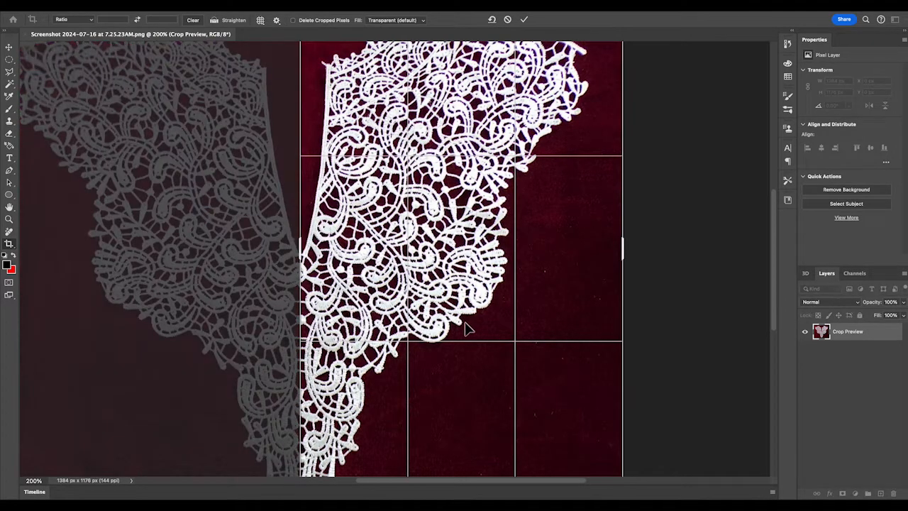
{"action": "scroll", "coordinate": [467, 328], "scroll_direction": "up", "scroll_amount": 3}
{"action": "scroll", "coordinate": [467, 328], "scroll_direction": "right", "scroll_amount": 3}
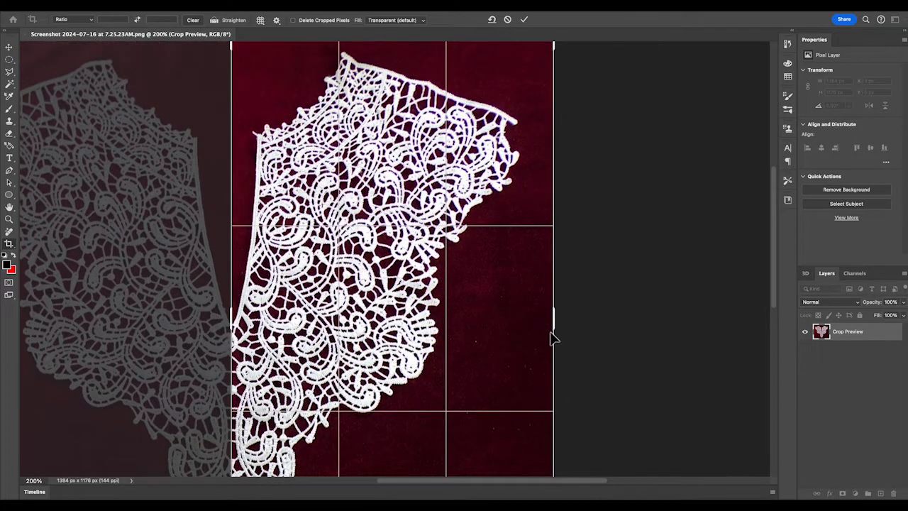
{"action": "mouse_move", "coordinate": [563, 341]}
{"action": "left_mouse_down"}
{"action": "mouse_move", "coordinate": [554, 321]}
{"action": "mouse_move", "coordinate": [548, 333]}
{"action": "left_mouse_up"}
{"action": "scroll", "coordinate": [564, 334], "scroll_direction": "left", "scroll_amount": 3}
{"action": "key", "text": "Return"}
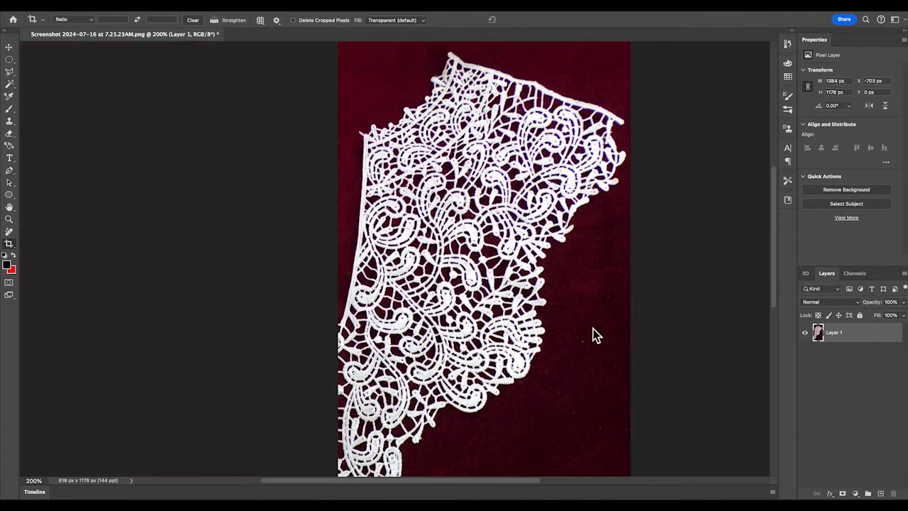
Remove the background from the cropped lace image.
{"action": "scroll", "coordinate": [593, 329], "scroll_direction": "down", "scroll_amount": 4}
{"action": "scroll", "coordinate": [593, 330], "scroll_direction": "right", "scroll_amount": 3}
{"action": "scroll", "coordinate": [594, 329], "scroll_direction": "up", "scroll_amount": 1}
{"action": "key", "text": "super+minus"}
{"action": "scroll", "coordinate": [593, 329], "scroll_direction": "up", "scroll_amount": 2}
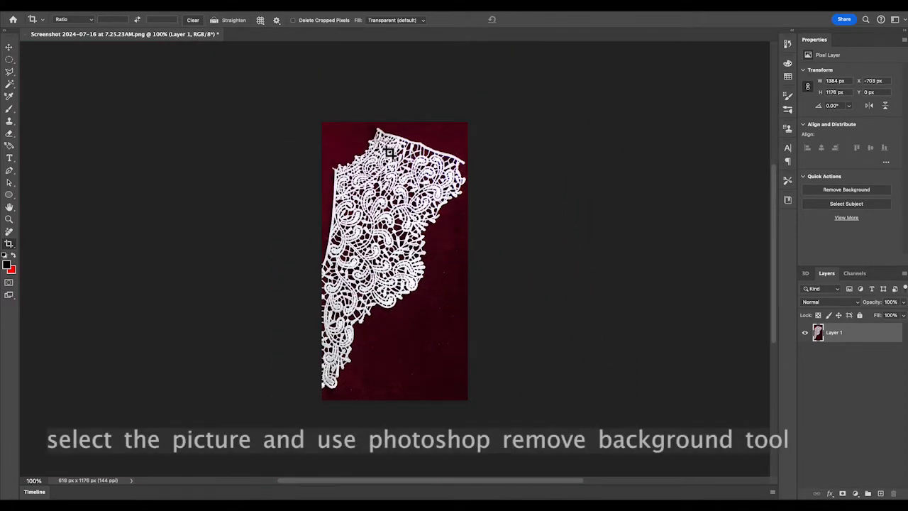
{"action": "left_click", "coordinate": [854, 190]}
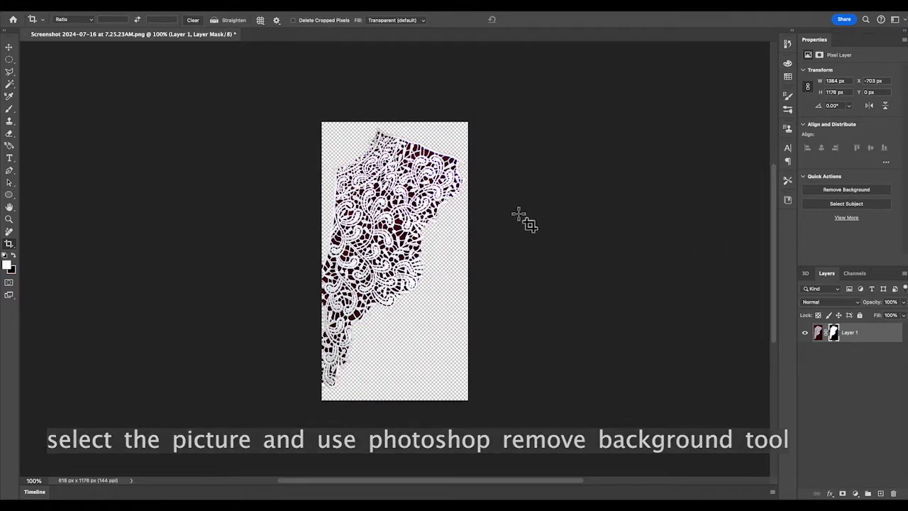
Zoom in and scroll around to inspect the lace edges and holes after background removal.
{"action": "key", "text": "super+equal"}
{"action": "key", "text": "super+equal"}
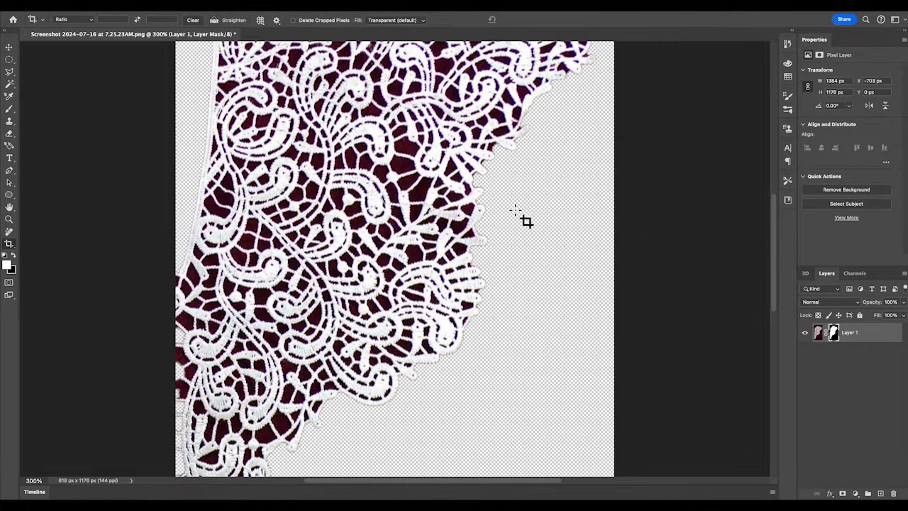
{"action": "scroll", "coordinate": [526, 221], "scroll_direction": "up", "scroll_amount": 5}
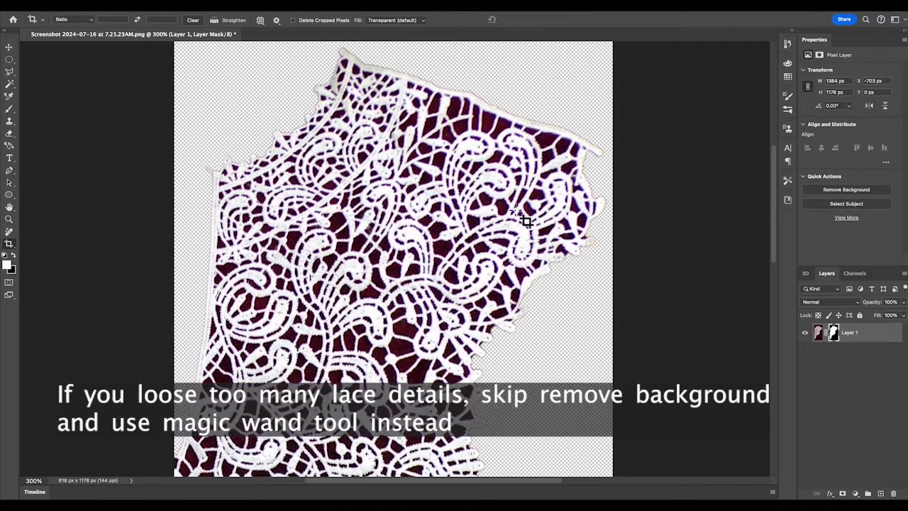
{"action": "scroll", "coordinate": [526, 221], "scroll_direction": "left", "scroll_amount": 2}
{"action": "scroll", "coordinate": [525, 222], "scroll_direction": "right", "scroll_amount": 3}
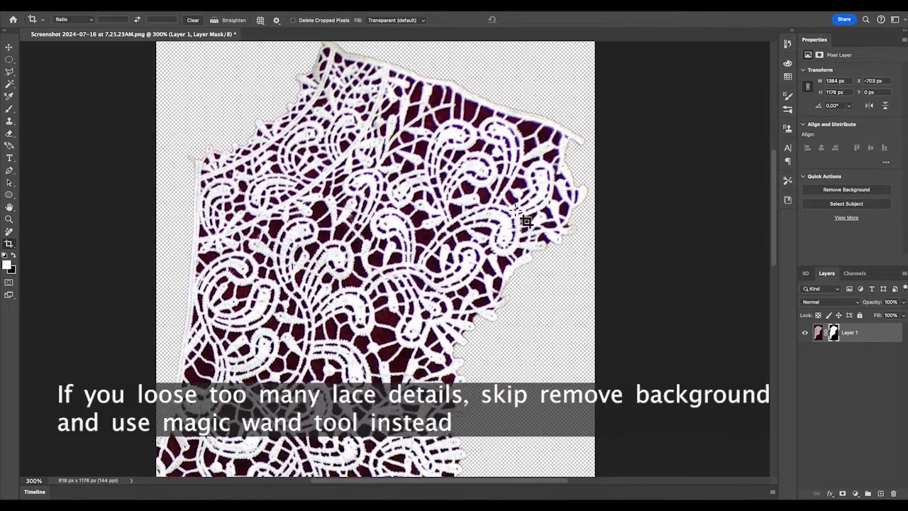
{"action": "scroll", "coordinate": [526, 222], "scroll_direction": "up", "scroll_amount": 1}
{"action": "key", "text": "super+equal"}
{"action": "scroll", "coordinate": [526, 222], "scroll_direction": "up", "scroll_amount": 4}
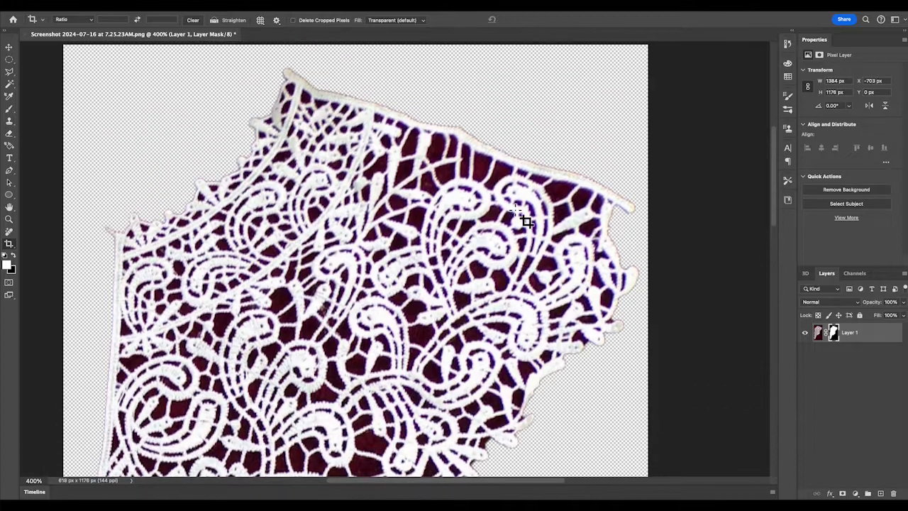
{"action": "scroll", "coordinate": [526, 221], "scroll_direction": "left", "scroll_amount": 2}
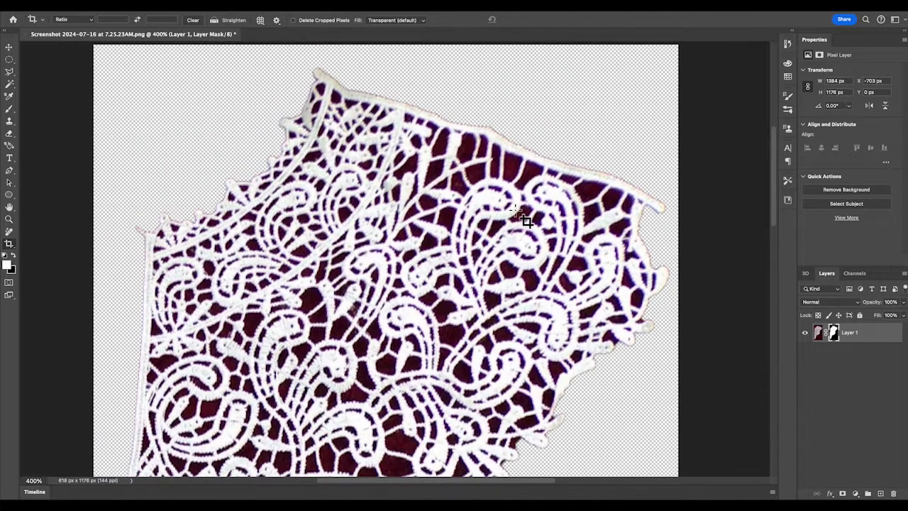
Switch to the Magic Wand with tolerance 30 and delete the dark fabric showing through the lace holes.
{"action": "left_click", "coordinate": [10, 86]}
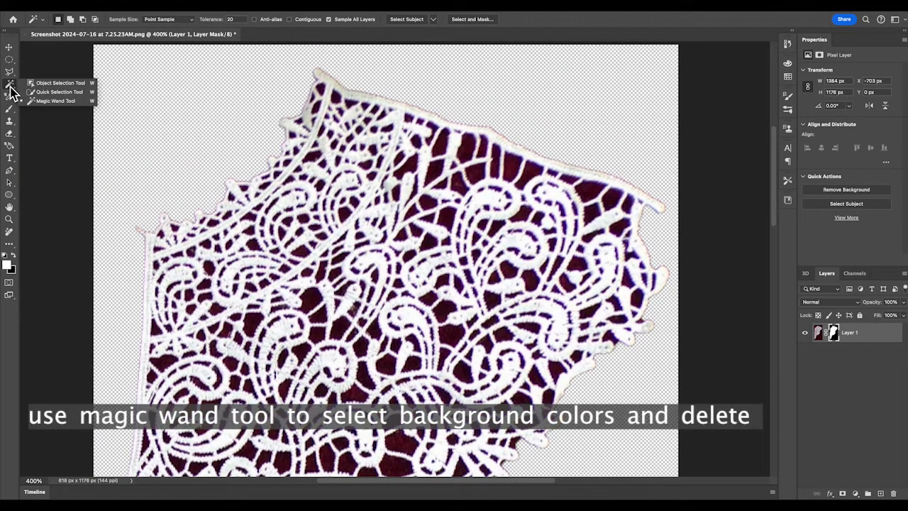
{"action": "left_click", "coordinate": [65, 102]}
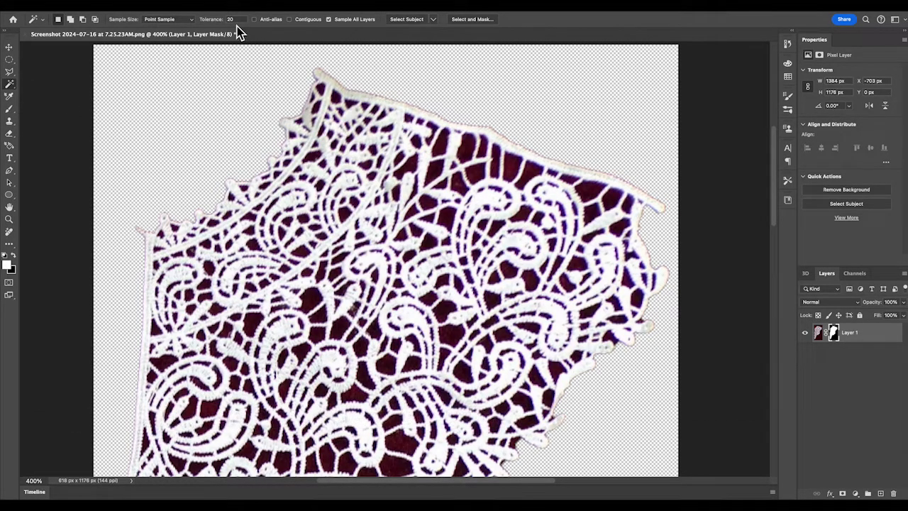
{"action": "type", "text": "30"}
{"action": "left_click", "coordinate": [529, 186]}
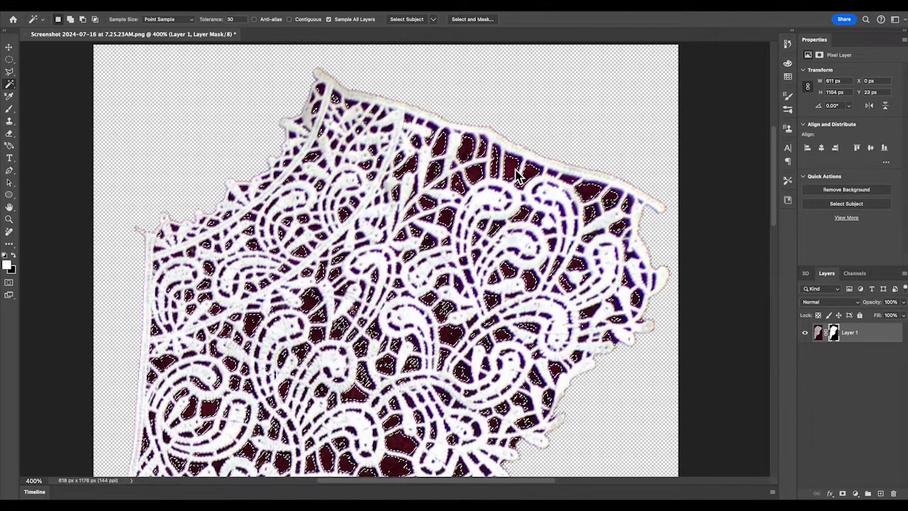
{"action": "key", "text": "Delete"}
Delete two more remaining dark patches inside the lace with the Magic Wand.
{"action": "scroll", "coordinate": [596, 179], "scroll_direction": "up", "scroll_amount": 6, "text": "alt"}
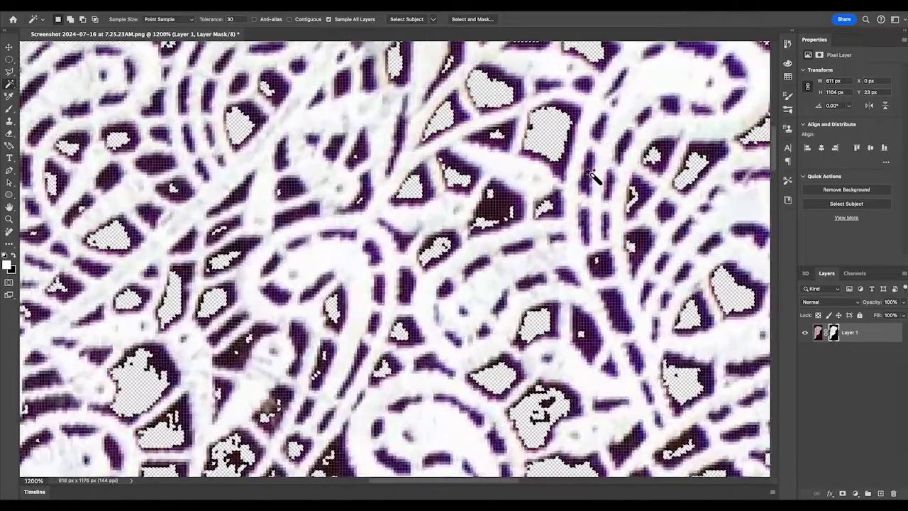
{"action": "left_click", "coordinate": [502, 210]}
{"action": "key", "text": "Delete"}
{"action": "left_click", "coordinate": [503, 211]}
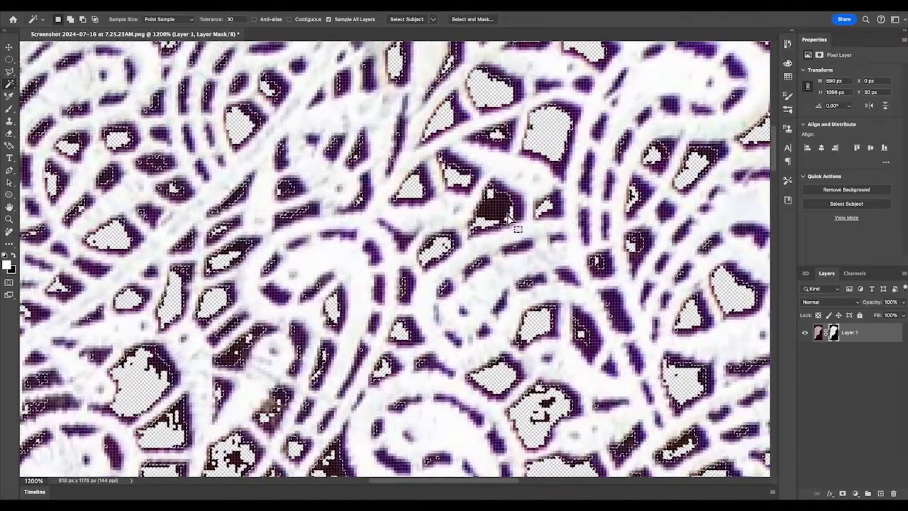
{"action": "key", "text": "Delete"}
Scroll across the zoomed lace to check for remaining dark background areas.
{"action": "scroll", "coordinate": [492, 121], "scroll_direction": "right", "scroll_amount": 10}
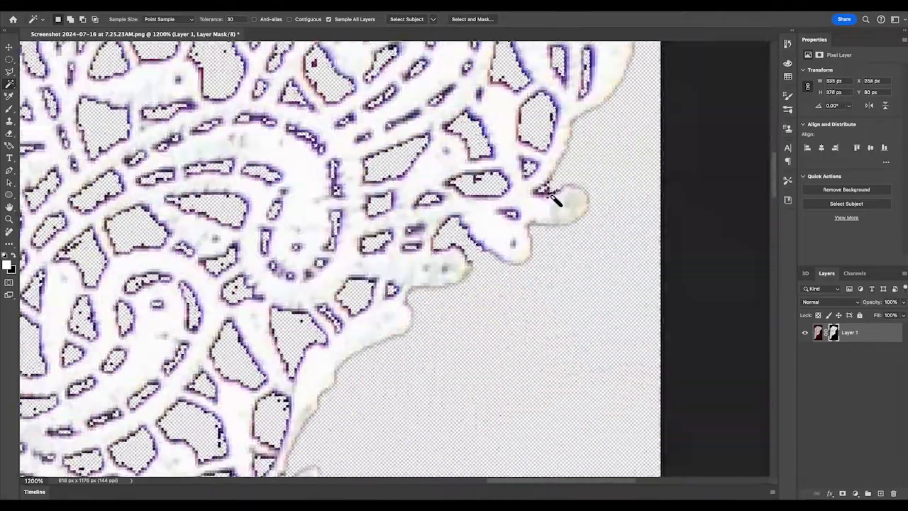
{"action": "scroll", "coordinate": [208, 91], "scroll_direction": "left", "scroll_amount": 10}
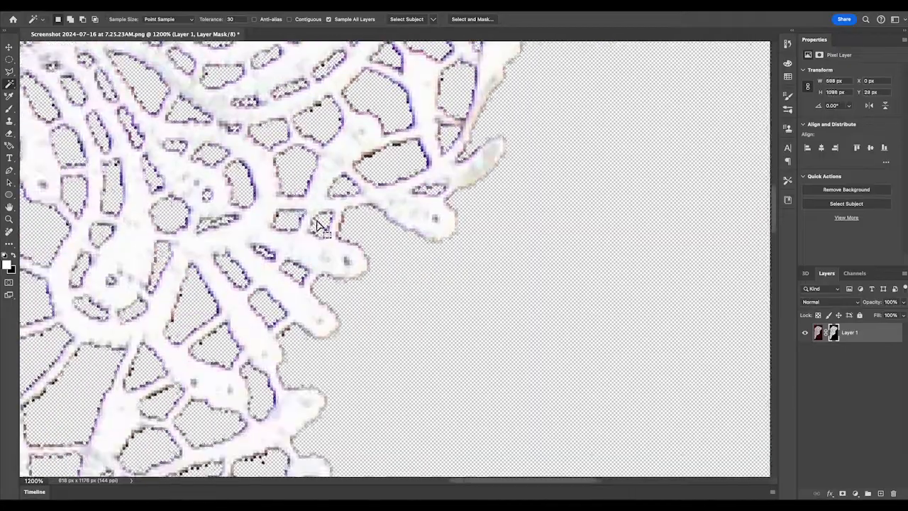
{"action": "scroll", "coordinate": [560, 213], "scroll_direction": "down", "scroll_amount": 5}
{"action": "scroll", "coordinate": [680, 264], "scroll_direction": "down", "scroll_amount": 3}
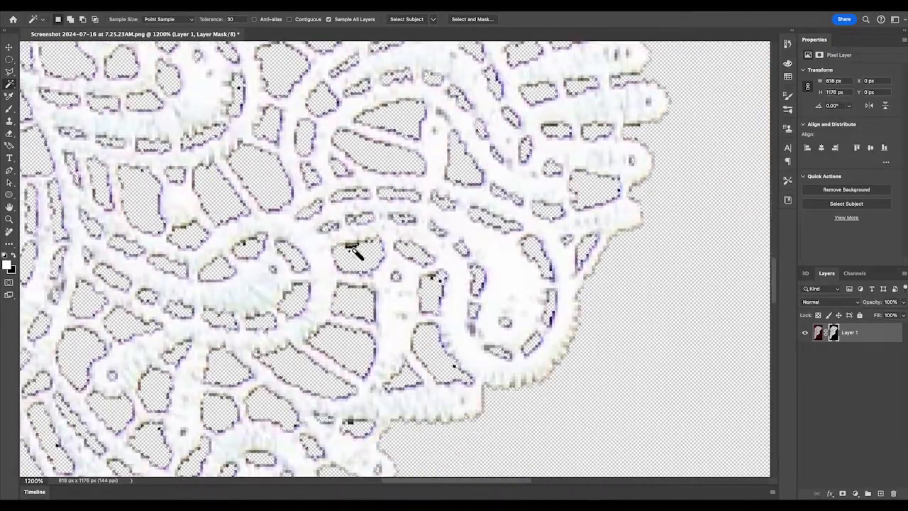
{"action": "scroll", "coordinate": [497, 299], "scroll_direction": "down", "scroll_amount": 3}
{"action": "scroll", "coordinate": [553, 265], "scroll_direction": "left", "scroll_amount": 20}
{"action": "scroll", "coordinate": [589, 291], "scroll_direction": "up", "scroll_amount": 3}
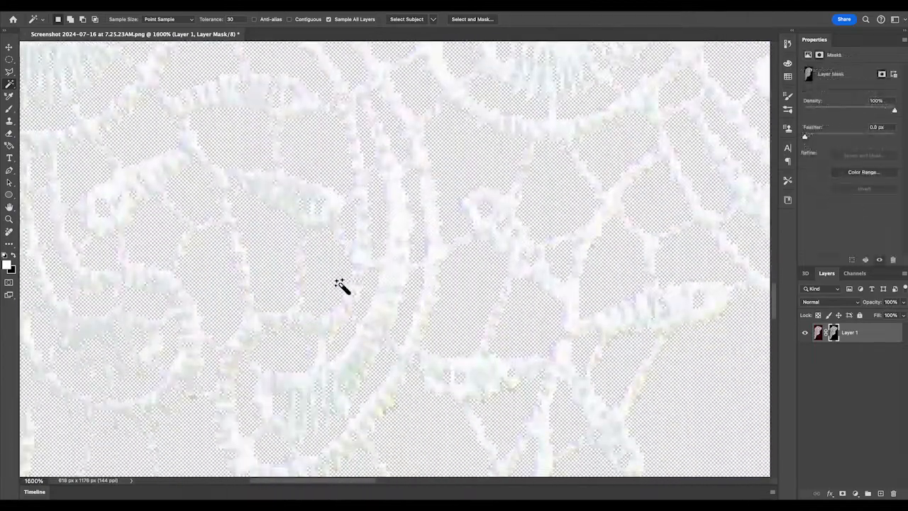
{"action": "scroll", "coordinate": [342, 286], "scroll_direction": "down", "scroll_amount": 8}
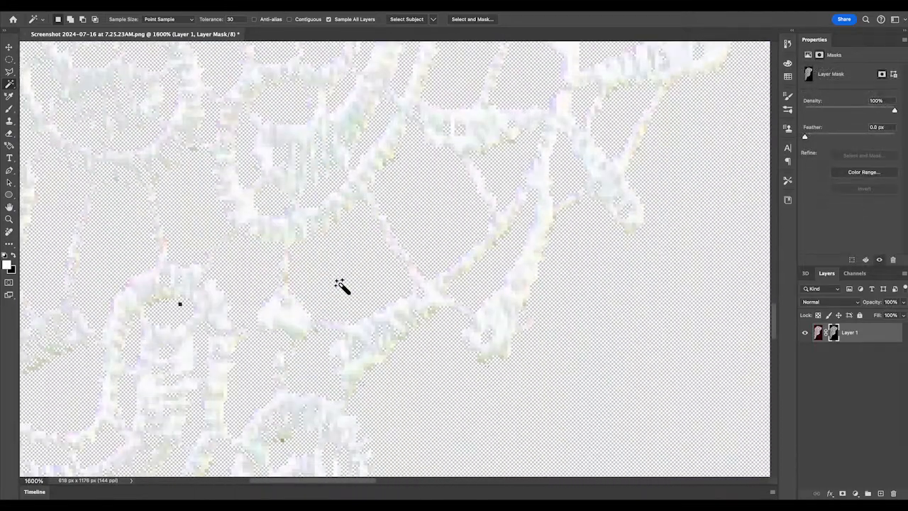
Select and delete another leftover patch in the lace with the Magic Wand.
{"action": "scroll", "coordinate": [342, 286], "scroll_direction": "down", "scroll_amount": 2}
{"action": "scroll", "coordinate": [342, 286], "scroll_direction": "left", "scroll_amount": 2}
{"action": "left_click", "coordinate": [219, 270]}
{"action": "key", "text": "Delete"}
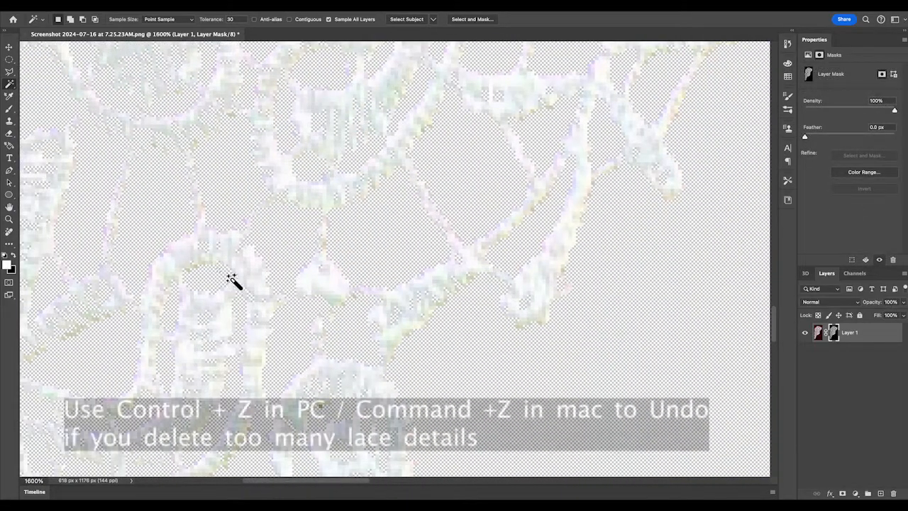
{"action": "scroll", "coordinate": [380, 312], "scroll_direction": "down", "scroll_amount": 3}
{"action": "scroll", "coordinate": [380, 313], "scroll_direction": "left", "scroll_amount": 10}
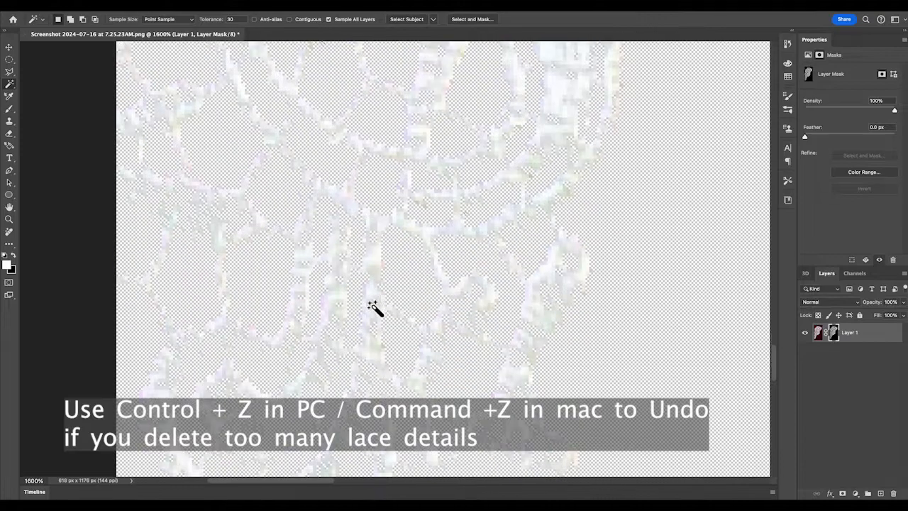
Undo the last three Magic Wand deletions that removed too much lace detail.
{"action": "scroll", "coordinate": [374, 307], "scroll_direction": "right", "scroll_amount": 3}
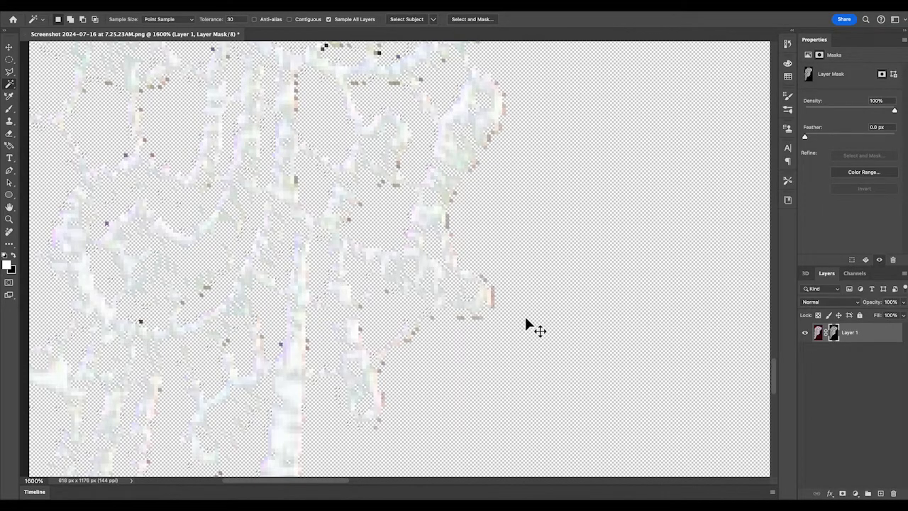
{"action": "key", "text": "super+z"}
{"action": "key", "text": "super+z"}
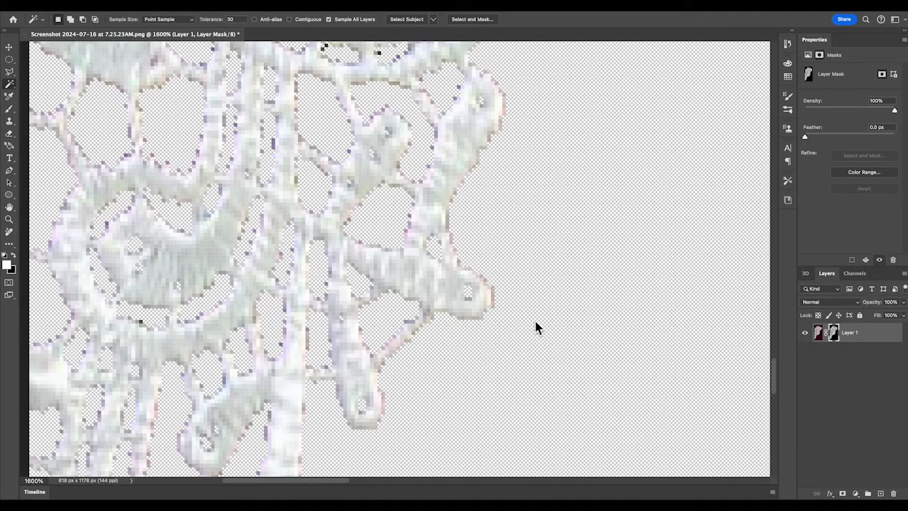
{"action": "key", "text": "super+z"}
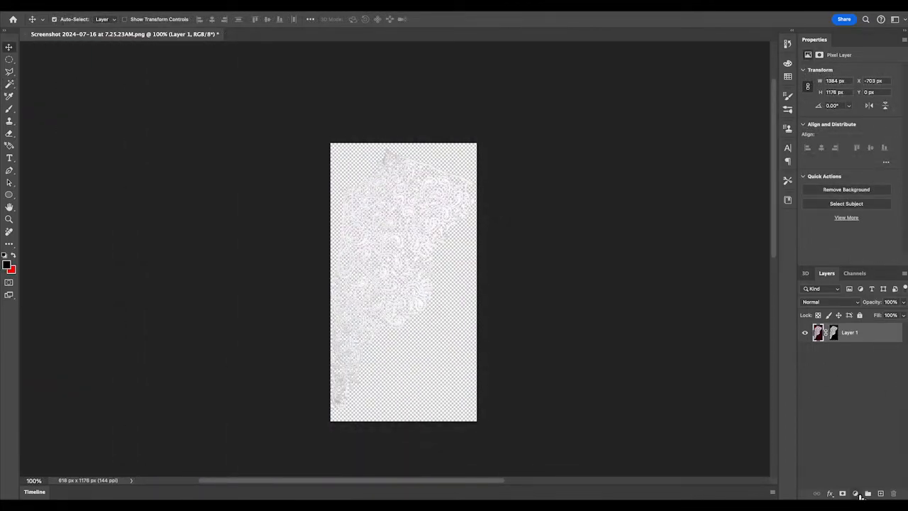
Add a Hue/Saturation adjustment layer above the lace and raise its Lightness to +6.
{"action": "left_click", "coordinate": [855, 494]}
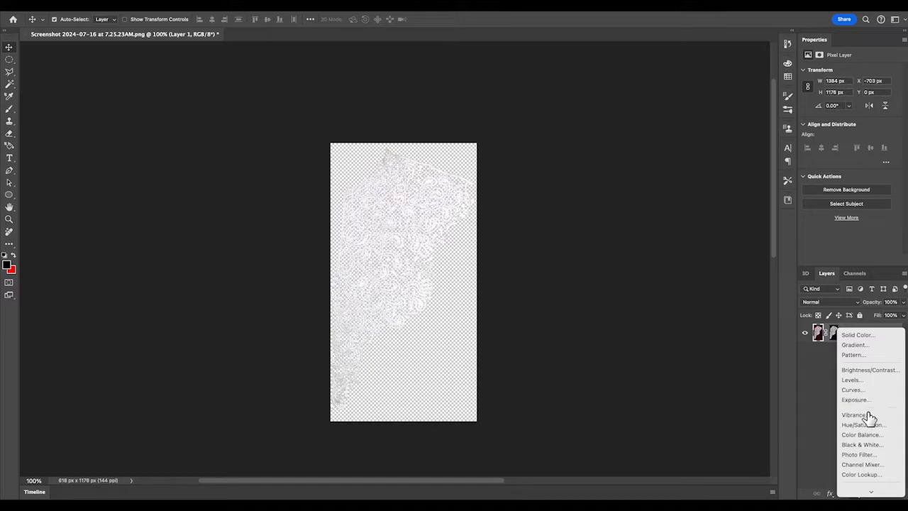
{"action": "left_click", "coordinate": [864, 425]}
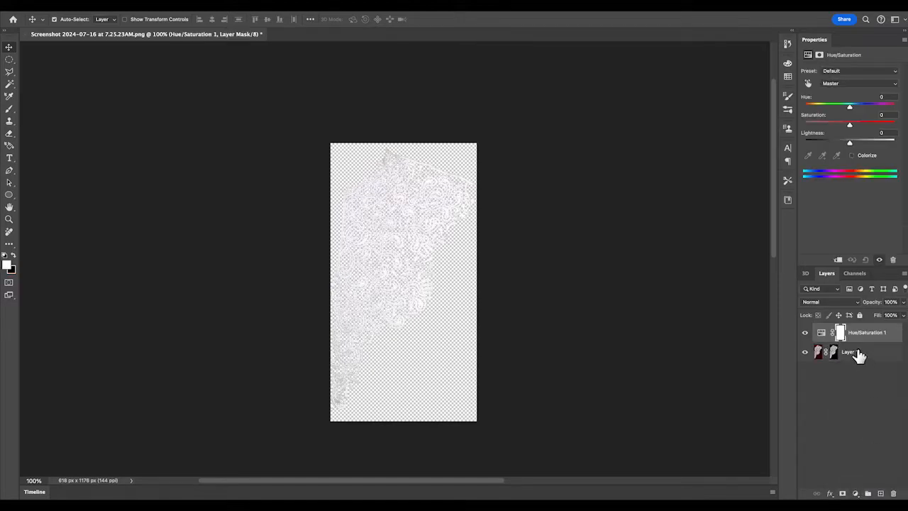
{"action": "left_click", "coordinate": [841, 333]}
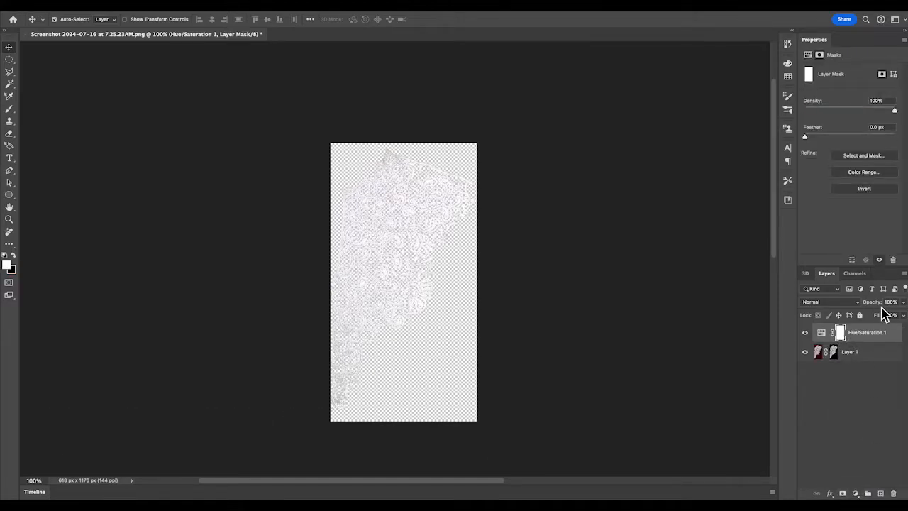
{"action": "left_click", "coordinate": [823, 334]}
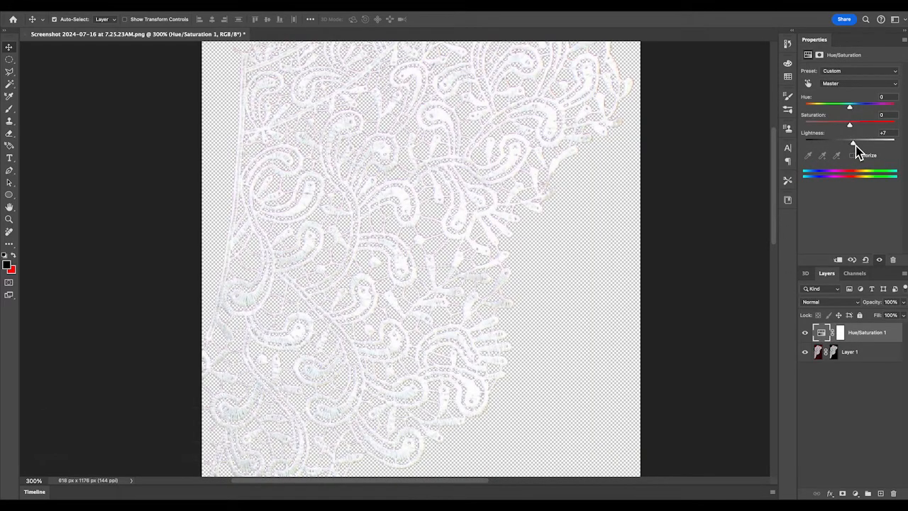
{"action": "left_click_drag", "start_coordinate": [856, 146], "coordinate": [862, 150]}
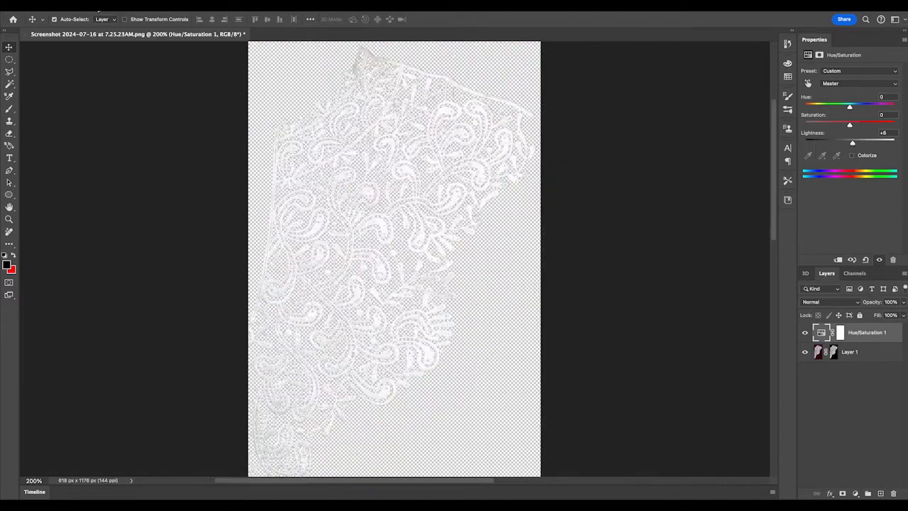
Export the cleaned lace image as a PNG file.
{"action": "left_click", "coordinate": [93, 4]}
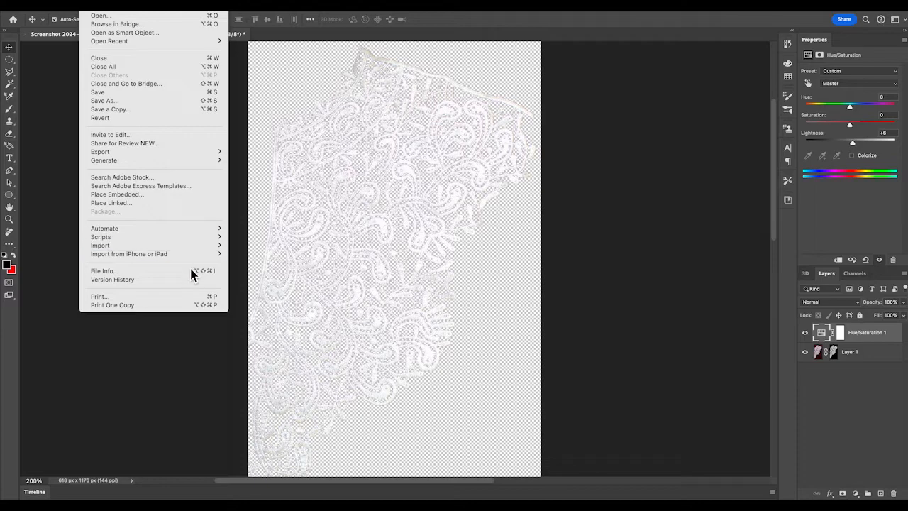
{"action": "mouse_move", "coordinate": [214, 154]}
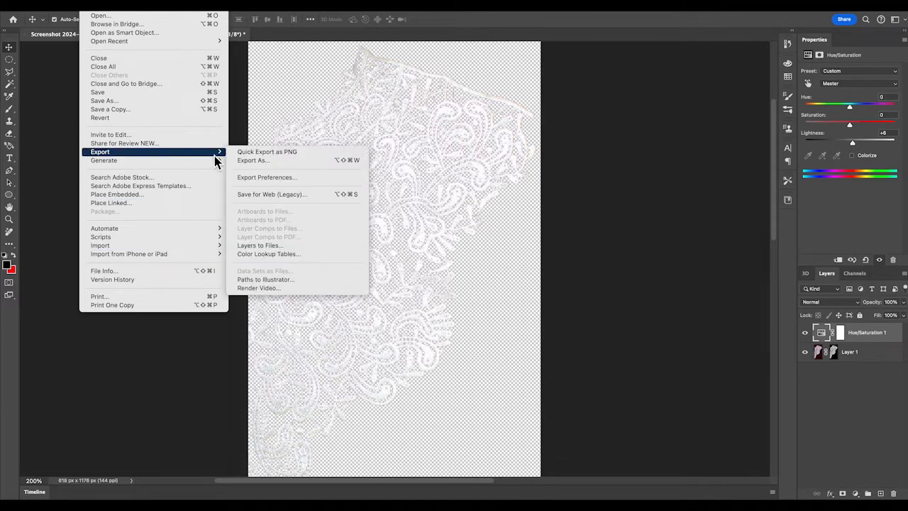
{"action": "left_click", "coordinate": [285, 161]}
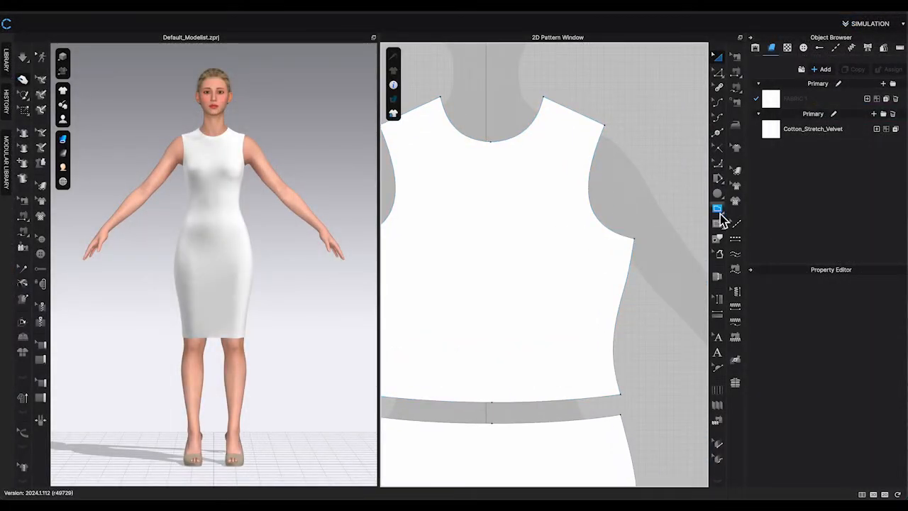
Create an internal rectangle at the center front neckline of the front bodice pattern.
{"action": "left_click", "coordinate": [720, 213]}
{"action": "left_click", "coordinate": [754, 219]}
{"action": "left_click", "coordinate": [491, 142]}
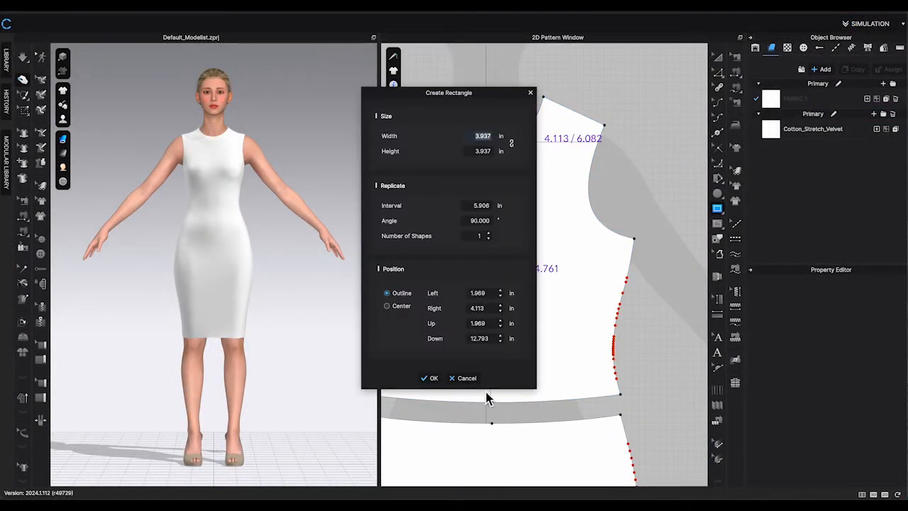
{"action": "left_click", "coordinate": [466, 379]}
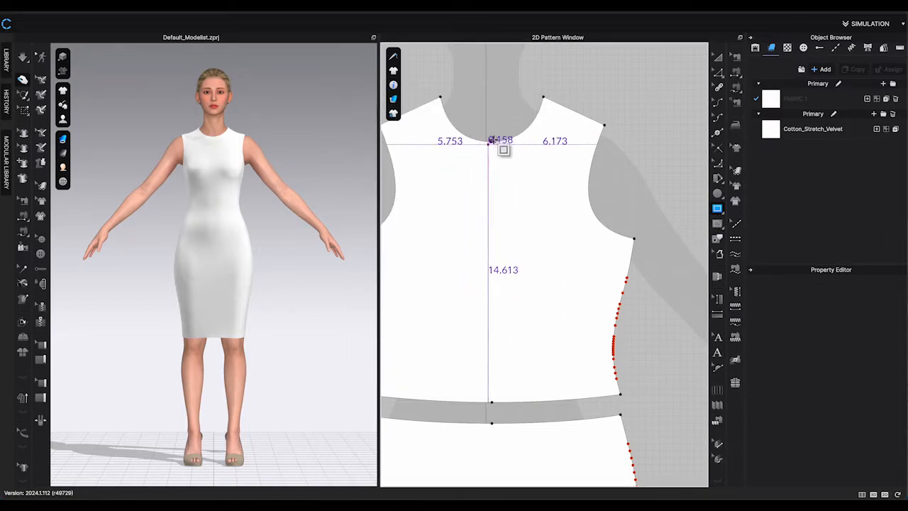
{"action": "left_click", "coordinate": [493, 142]}
{"action": "left_click", "coordinate": [432, 378]}
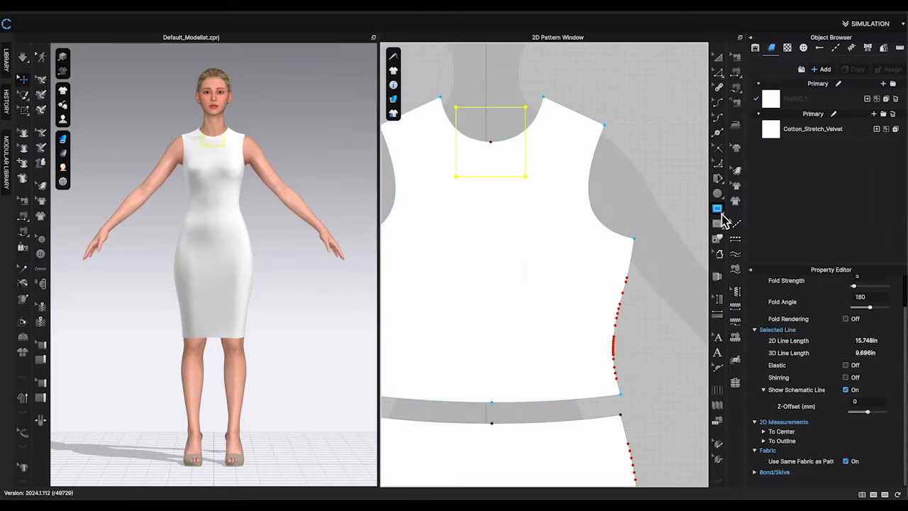
Draw an internal line down the center front from the neckline to the waist seam.
{"action": "left_click", "coordinate": [722, 212]}
{"action": "left_click", "coordinate": [753, 208]}
{"action": "left_click", "coordinate": [490, 141]}
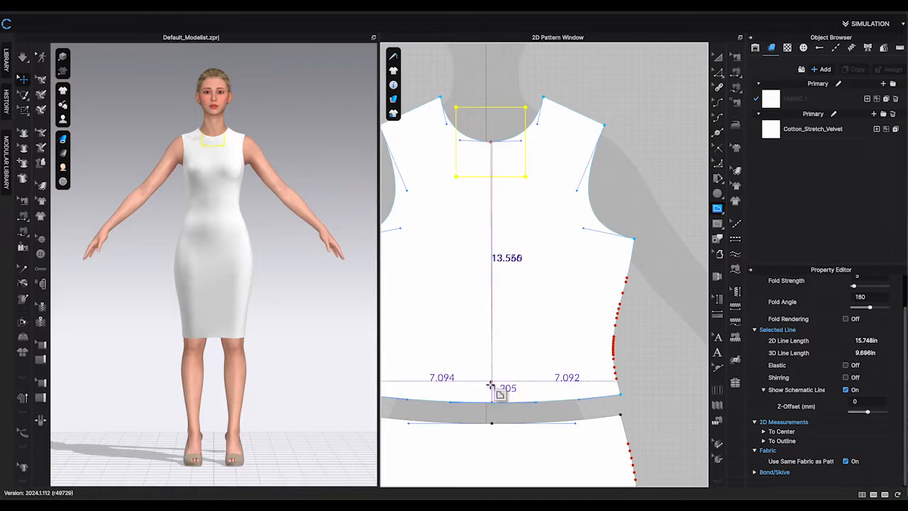
{"action": "double_click", "coordinate": [494, 397]}
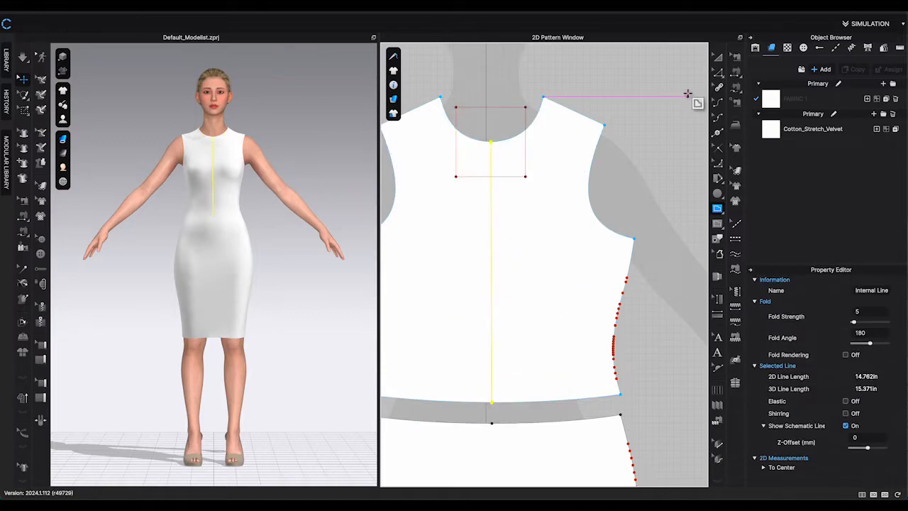
Cut the front bodice into two pieces along the center front internal line.
{"action": "left_click", "coordinate": [723, 79]}
{"action": "right_click", "coordinate": [493, 278]}
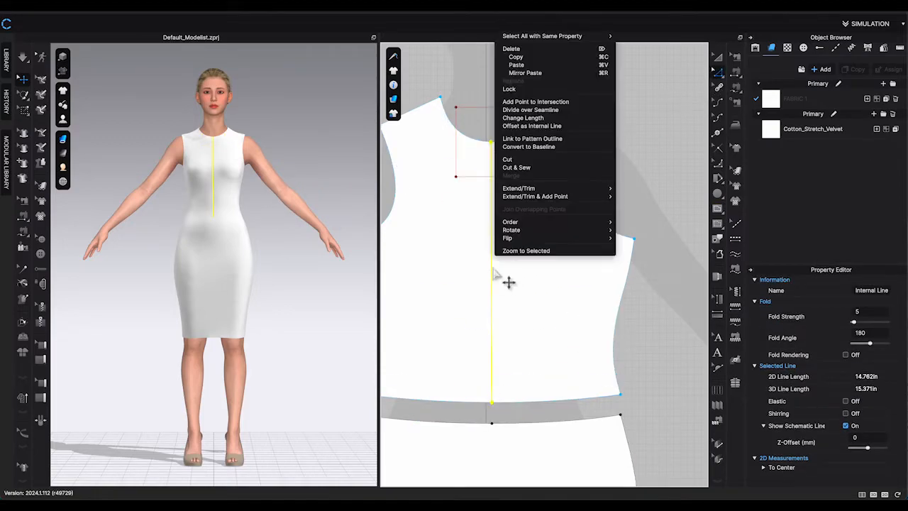
{"action": "left_click", "coordinate": [527, 172]}
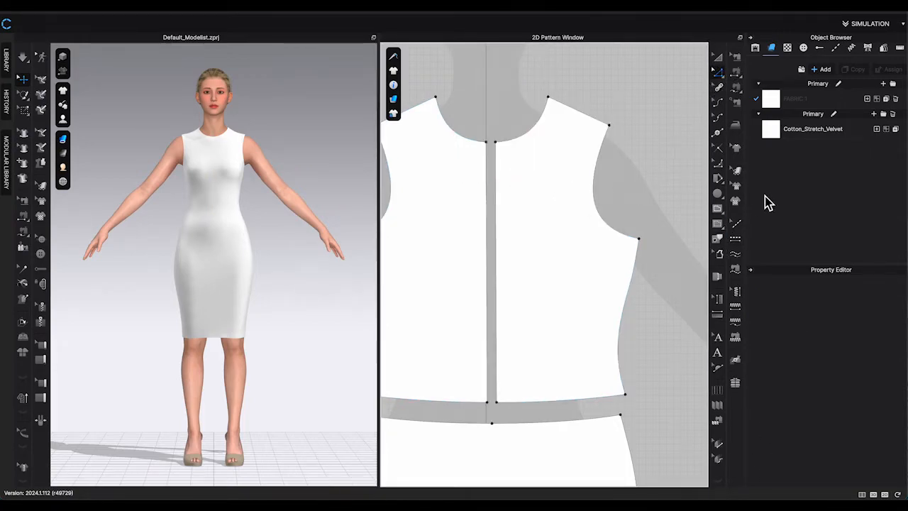
Place the lace neck trim.png graphic onto the right front bodice panel with its default size.
{"action": "left_click", "coordinate": [738, 202]}
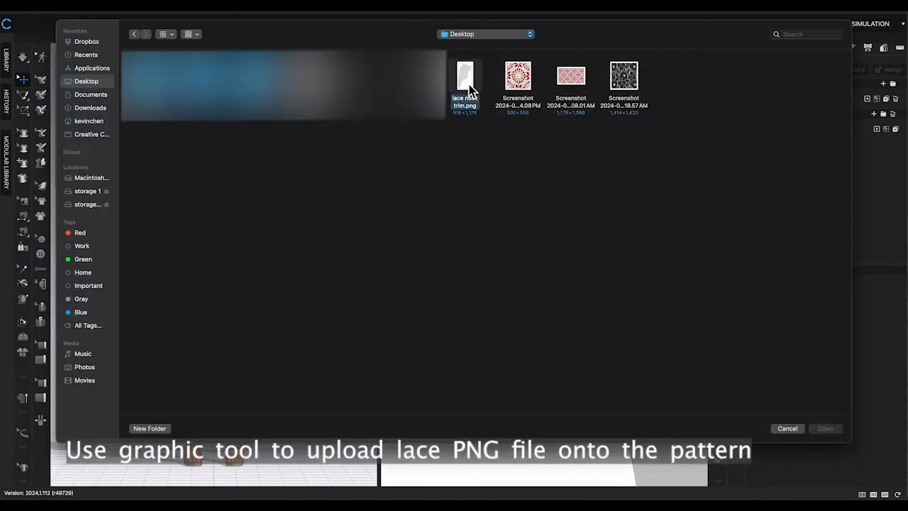
{"action": "double_click", "coordinate": [467, 85]}
{"action": "left_click", "coordinate": [554, 267]}
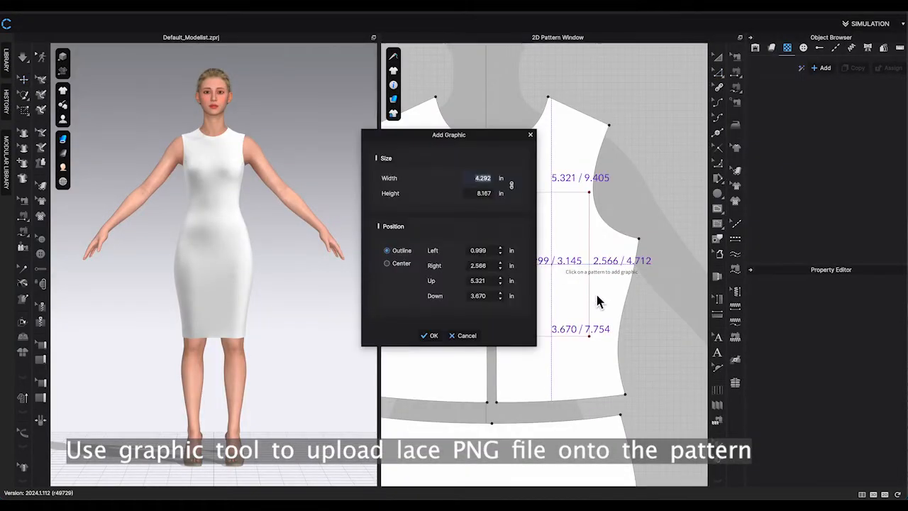
{"action": "left_click", "coordinate": [431, 336]}
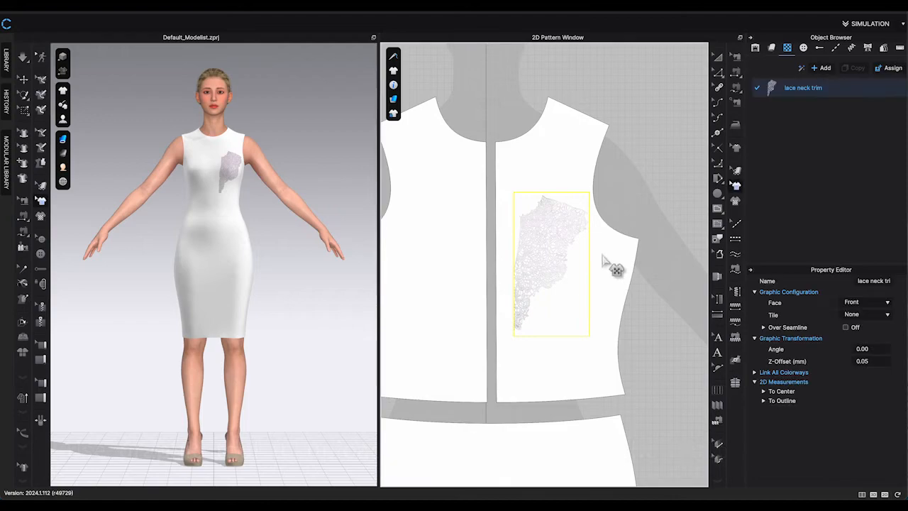
Switch the garment to the black dress fabric.
{"action": "left_click", "coordinate": [772, 48]}
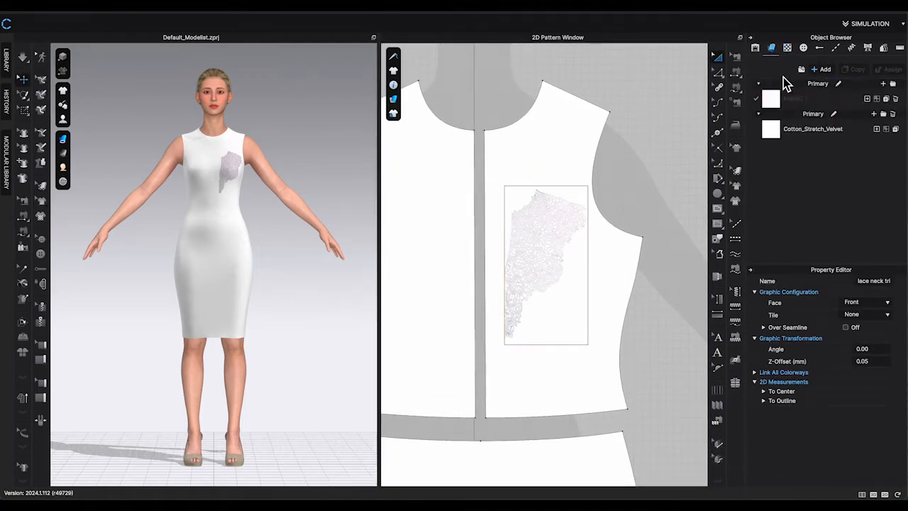
{"action": "left_click", "coordinate": [781, 128]}
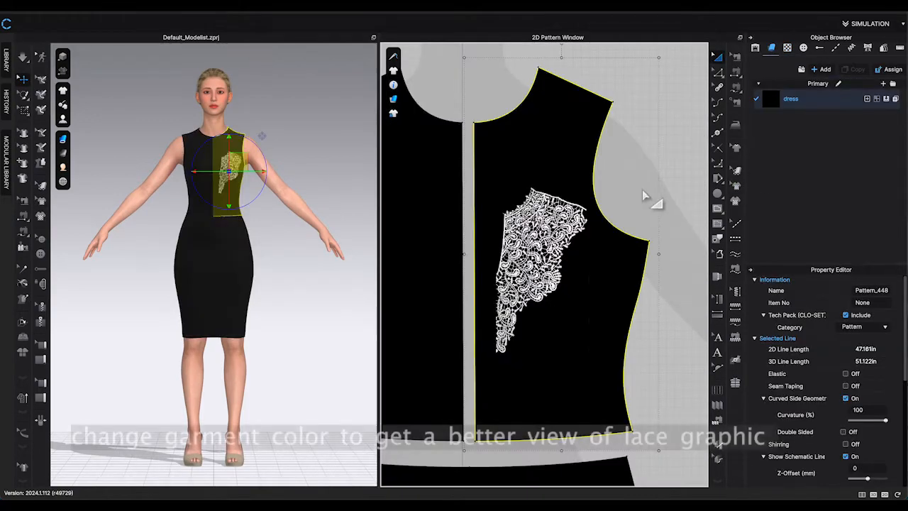
Enlarge and reposition the lace graphic to cover the right front bodice from neckline to shoulder.
{"action": "left_click", "coordinate": [718, 208]}
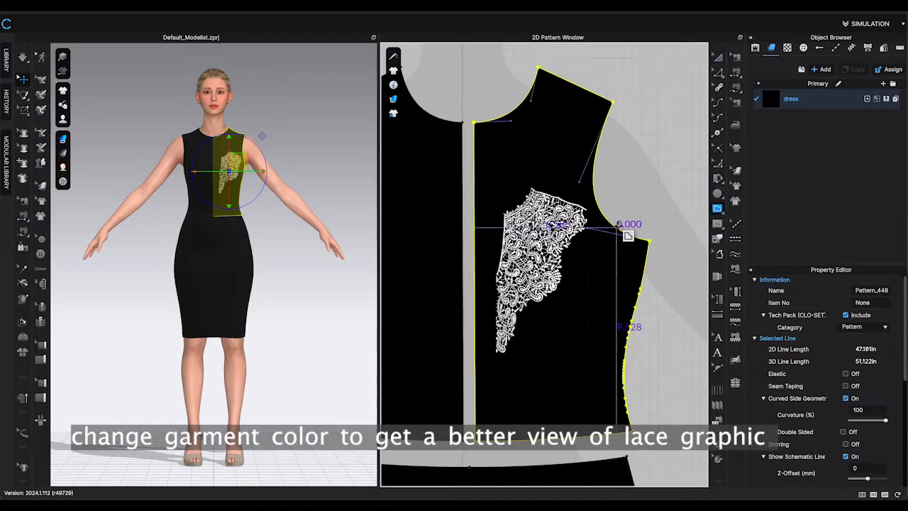
{"action": "left_click", "coordinate": [736, 186]}
{"action": "left_click", "coordinate": [543, 250]}
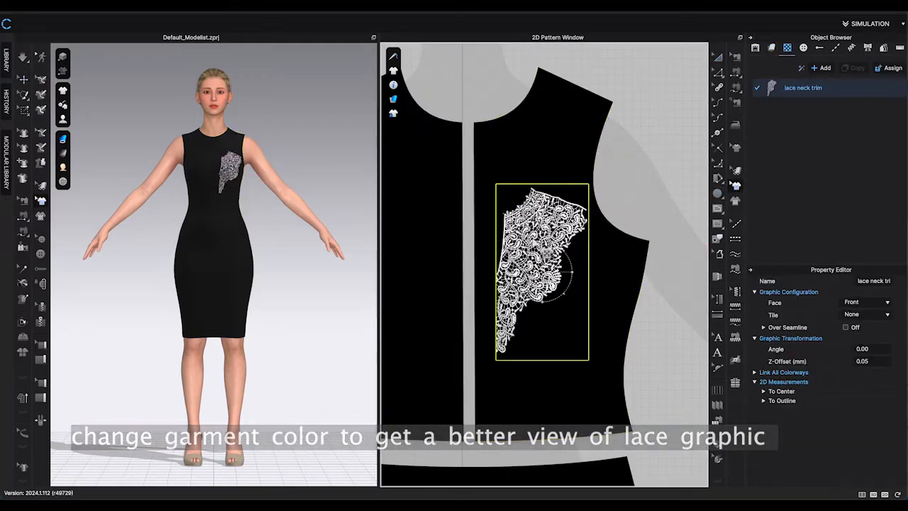
{"action": "left_click_drag", "start_coordinate": [564, 294], "coordinate": [580, 309]}
{"action": "left_click_drag", "start_coordinate": [528, 288], "coordinate": [547, 244]}
{"action": "left_click_drag", "start_coordinate": [558, 164], "coordinate": [554, 162]}
{"action": "key", "text": "ctrl+z"}
{"action": "mouse_move", "coordinate": [512, 205]}
{"action": "left_mouse_down"}
{"action": "mouse_move", "coordinate": [520, 222]}
{"action": "mouse_move", "coordinate": [507, 222]}
{"action": "left_mouse_up"}
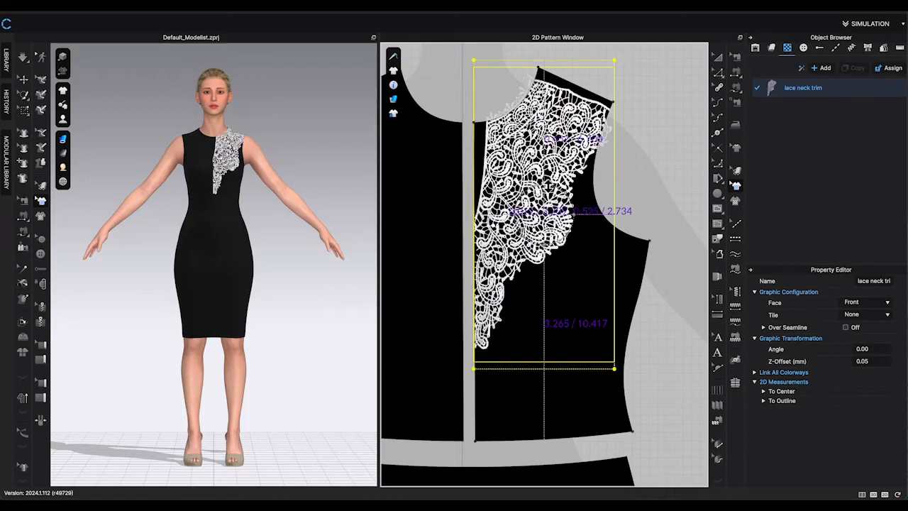
{"action": "left_click_drag", "start_coordinate": [615, 214], "coordinate": [622, 214]}
{"action": "left_click_drag", "start_coordinate": [549, 186], "coordinate": [549, 182]}
{"action": "left_click", "coordinate": [660, 163]}
{"action": "scroll", "coordinate": [497, 206], "scroll_direction": "up", "scroll_amount": 2}
{"action": "scroll", "coordinate": [671, 440], "scroll_direction": "down", "scroll_amount": 2}
{"action": "left_click", "coordinate": [718, 72]}
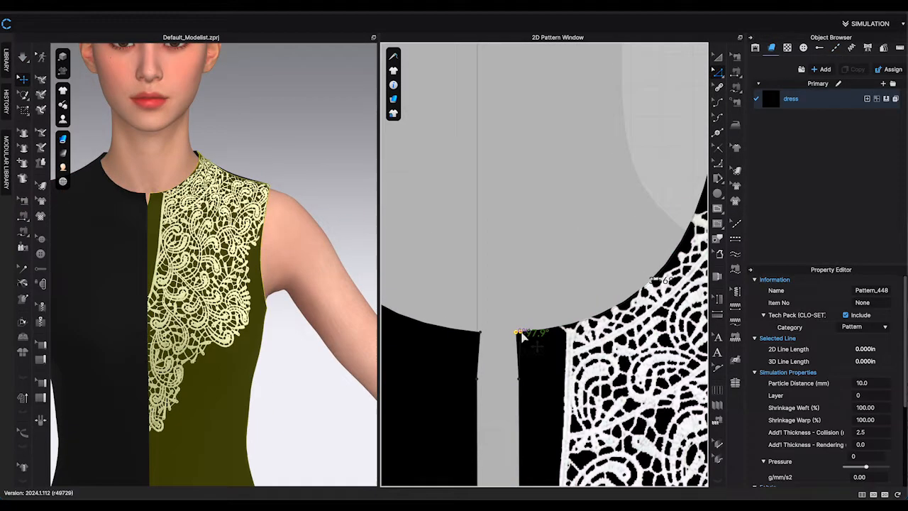
{"action": "right_click", "coordinate": [518, 379]}
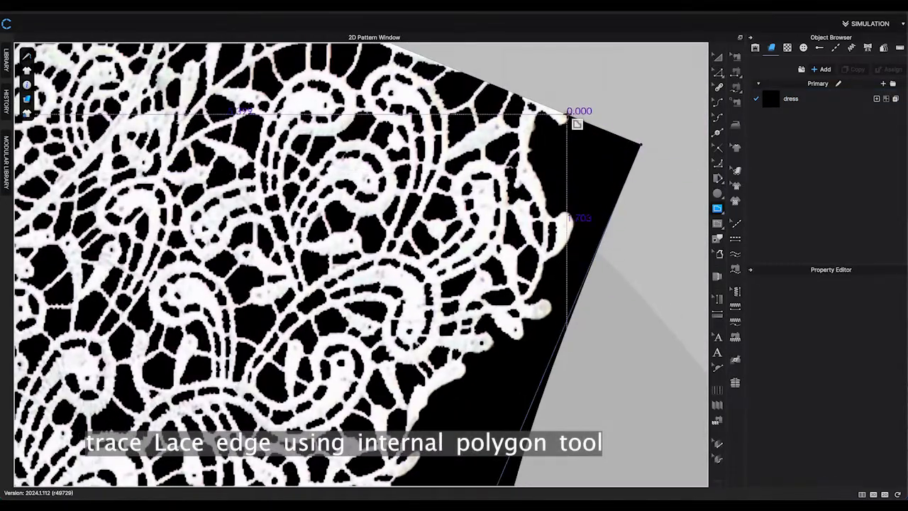
{"action": "scroll", "coordinate": [572, 117], "scroll_direction": "up", "scroll_amount": 2}
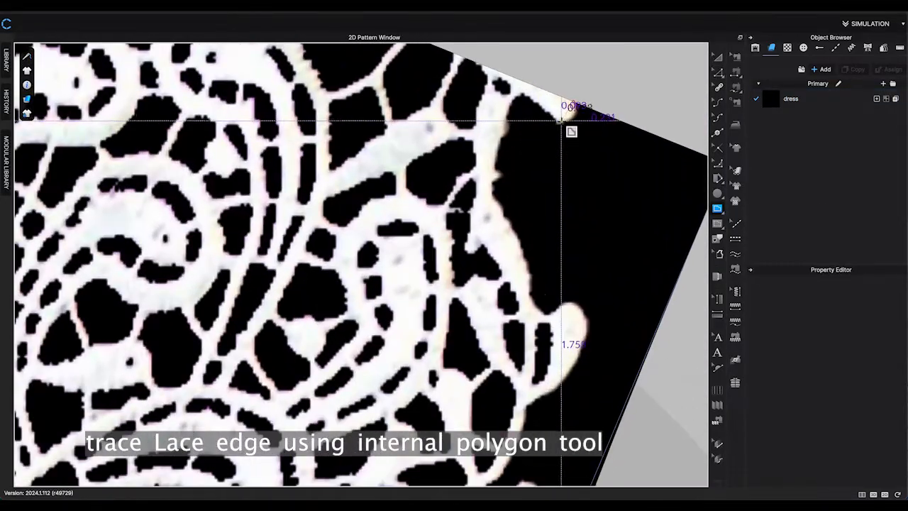
{"action": "left_click", "coordinate": [562, 120]}
{"action": "left_click", "coordinate": [534, 106]}
{"action": "left_click", "coordinate": [717, 58]}
{"action": "left_click", "coordinate": [667, 170]}
{"action": "scroll", "coordinate": [881, 388], "scroll_direction": "down", "scroll_amount": 5}
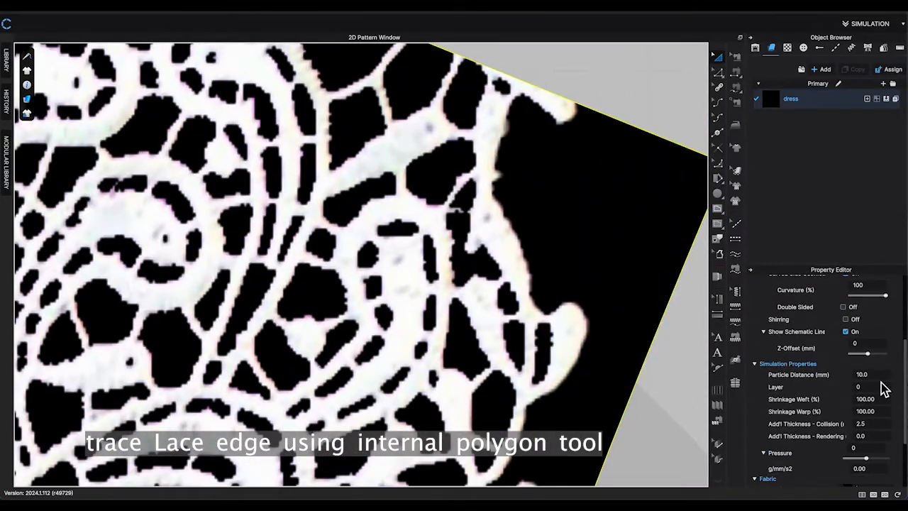
Begin tracing the lace's outer edge with the Internal Polygon tool from the neckline downward.
{"action": "left_click", "coordinate": [717, 208]}
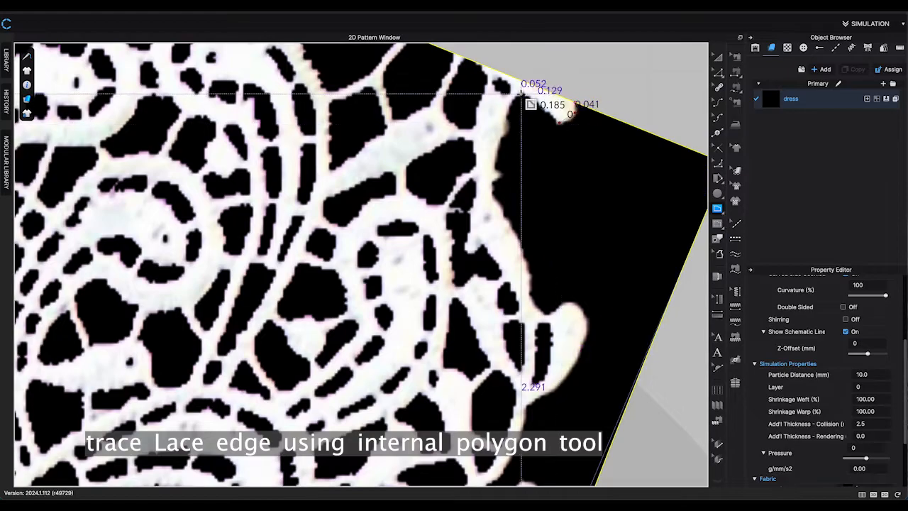
{"action": "left_click", "coordinate": [522, 94]}
{"action": "mouse_move", "coordinate": [492, 192]}
{"action": "left_mouse_down"}
{"action": "mouse_move", "coordinate": [484, 292]}
{"action": "mouse_move", "coordinate": [533, 370]}
{"action": "left_mouse_up"}
{"action": "left_click", "coordinate": [493, 192]}
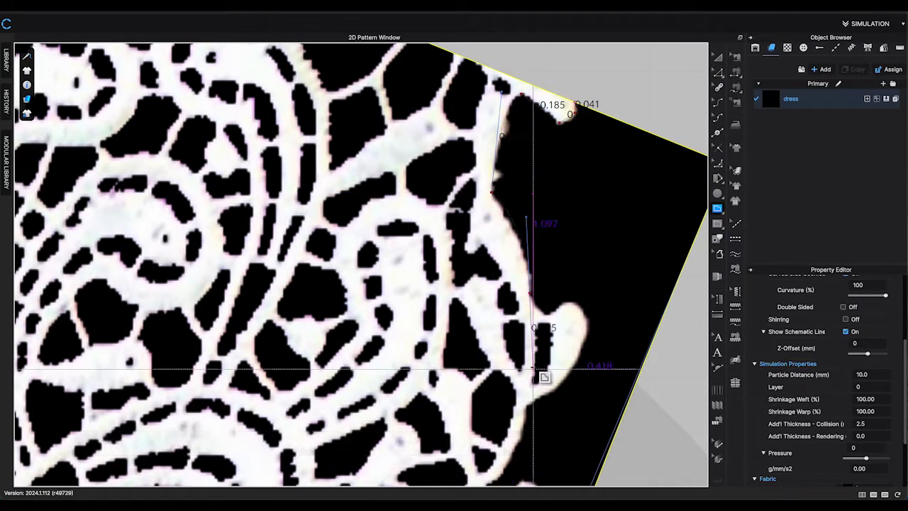
Change the dress fabric colour to pink for better contrast with the white lace.
{"action": "left_click", "coordinate": [794, 100]}
{"action": "scroll", "coordinate": [852, 398], "scroll_direction": "down", "scroll_amount": 5}
{"action": "left_click", "coordinate": [889, 465]}
{"action": "left_click", "coordinate": [592, 284]}
{"action": "left_click", "coordinate": [429, 381]}
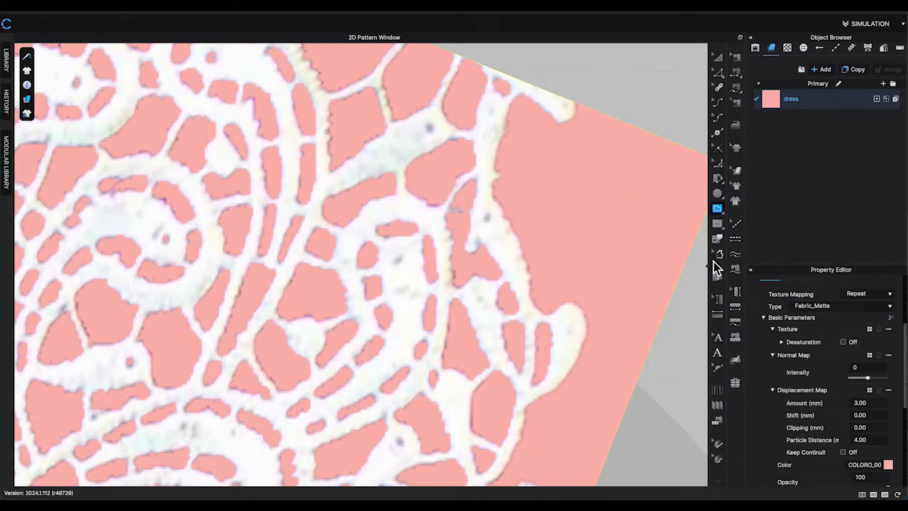
Continue tracing the lace's outer edge near the shoulder with the Internal Polygon tool, placing points along it.
{"action": "left_click", "coordinate": [636, 99]}
{"action": "left_click", "coordinate": [544, 205]}
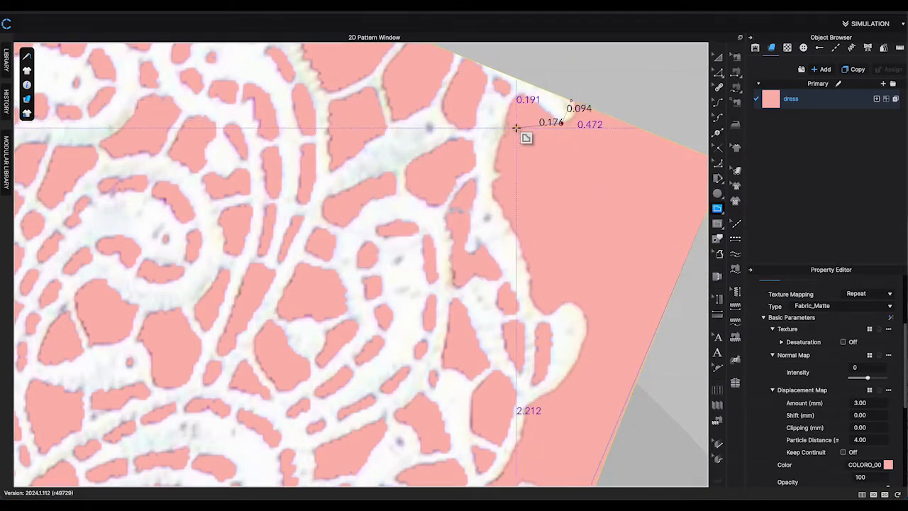
{"action": "left_click", "coordinate": [574, 113]}
{"action": "left_click", "coordinate": [562, 123]}
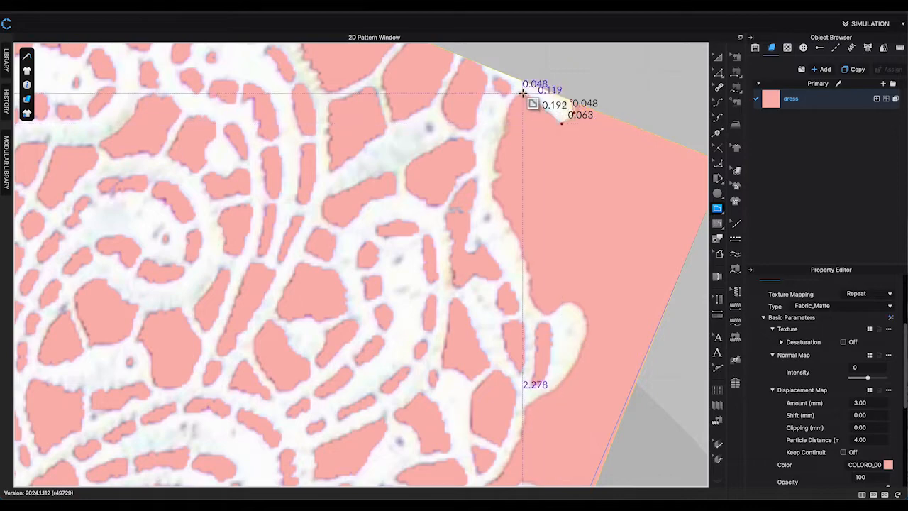
{"action": "left_click", "coordinate": [523, 91]}
{"action": "left_click_drag", "start_coordinate": [493, 197], "coordinate": [528, 353]}
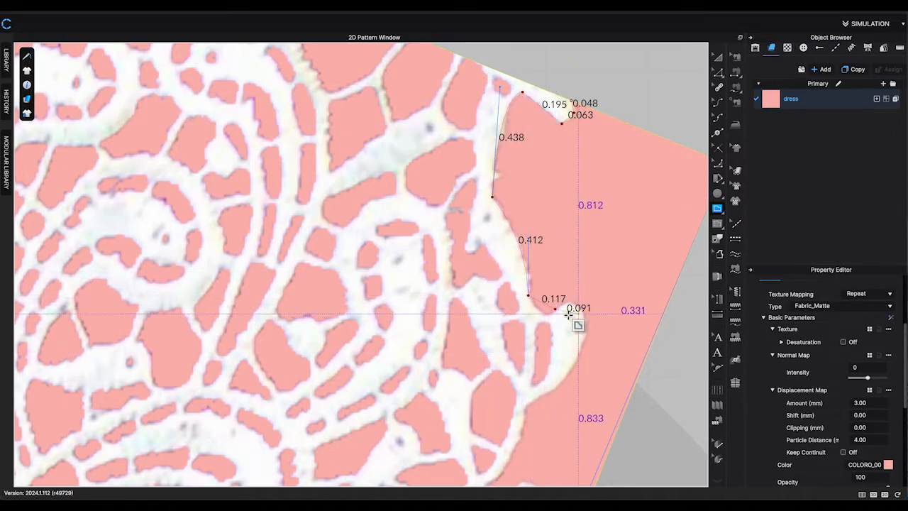
{"action": "left_click", "coordinate": [546, 315]}
Trace the scalloped lace edge further down with curved points and finish the internal line.
{"action": "middle_click_drag", "start_coordinate": [569, 391], "coordinate": [507, 247]}
{"action": "left_click_drag", "start_coordinate": [466, 285], "coordinate": [367, 405]}
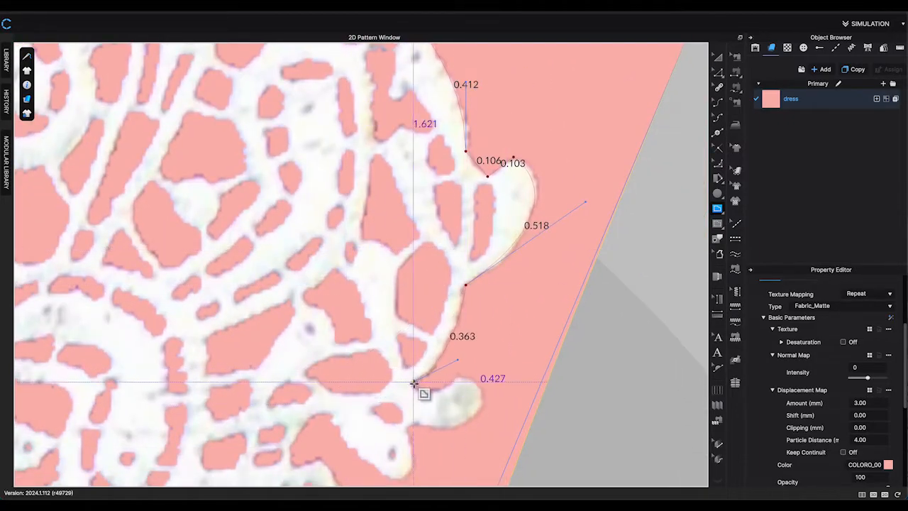
{"action": "left_click_drag", "start_coordinate": [466, 377], "coordinate": [523, 346]}
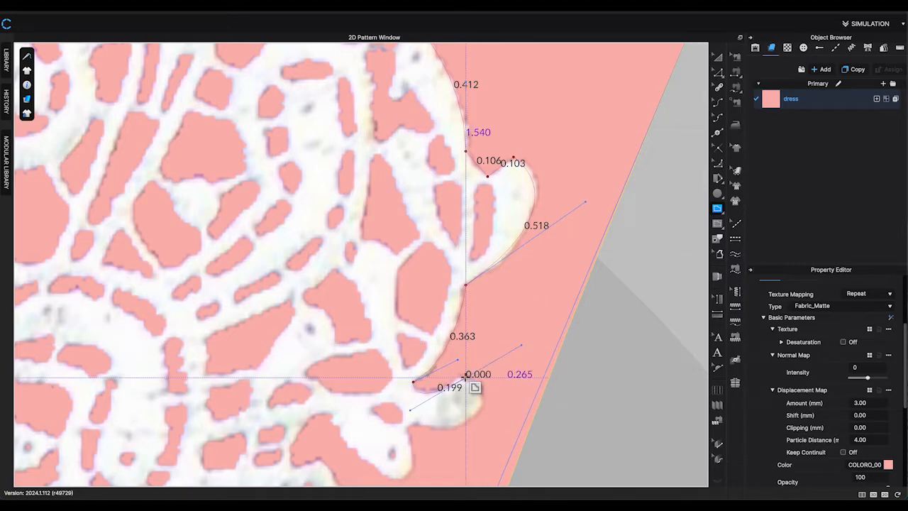
{"action": "left_click_drag", "start_coordinate": [450, 428], "coordinate": [387, 456]}
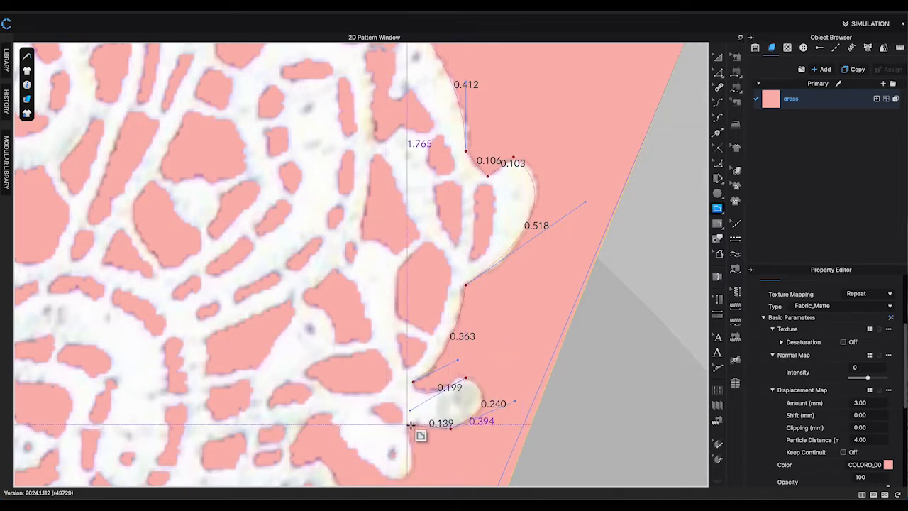
{"action": "left_click", "coordinate": [414, 426]}
{"action": "left_click", "coordinate": [407, 429]}
{"action": "middle_click_drag", "start_coordinate": [428, 474], "coordinate": [459, 225]}
{"action": "left_click_drag", "start_coordinate": [414, 226], "coordinate": [364, 205]}
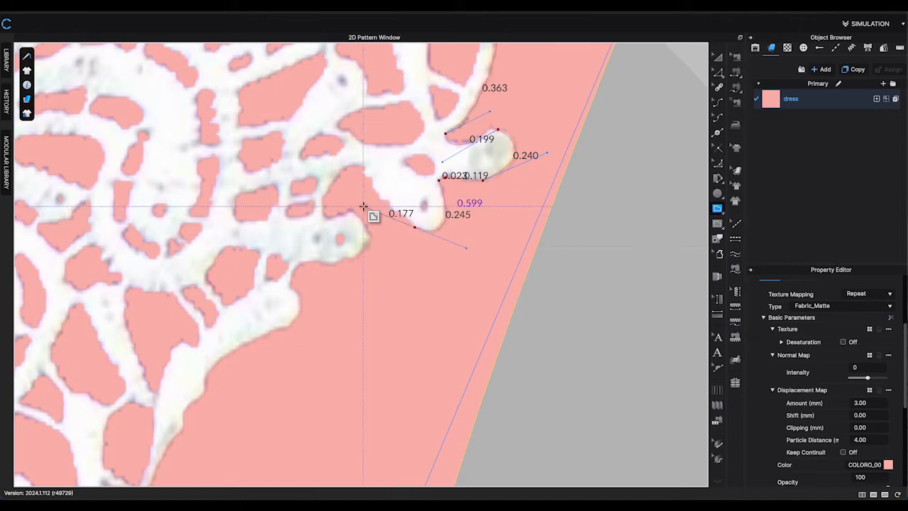
{"action": "left_click_drag", "start_coordinate": [364, 167], "coordinate": [340, 119]}
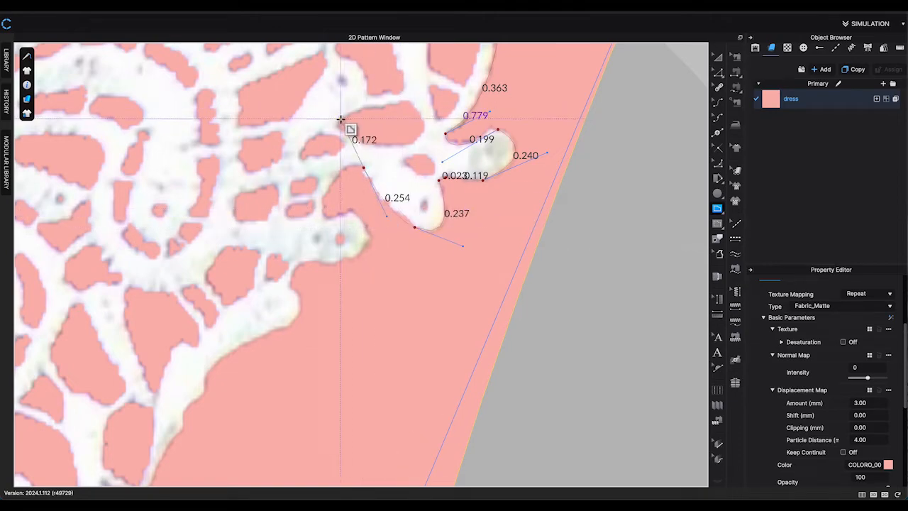
{"action": "left_click_drag", "start_coordinate": [333, 211], "coordinate": [327, 236]}
{"action": "left_click_drag", "start_coordinate": [388, 285], "coordinate": [341, 276]}
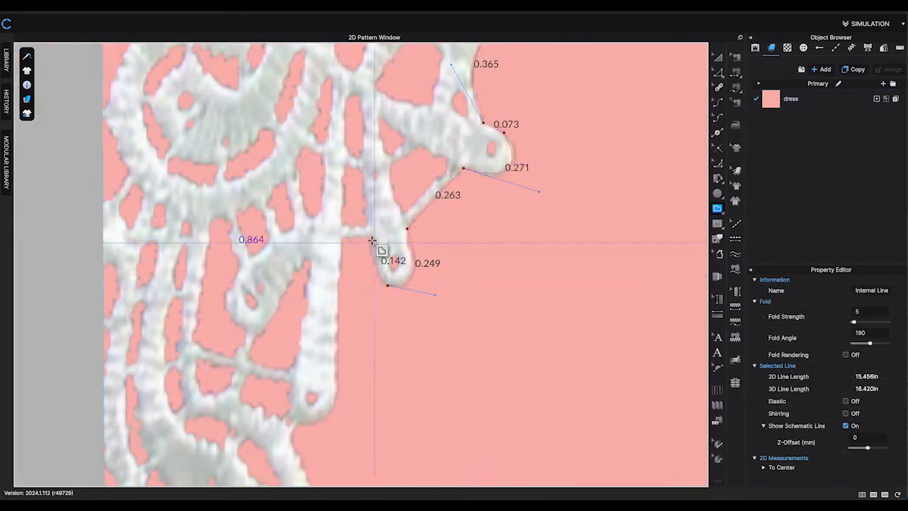
{"action": "key", "text": "Return"}
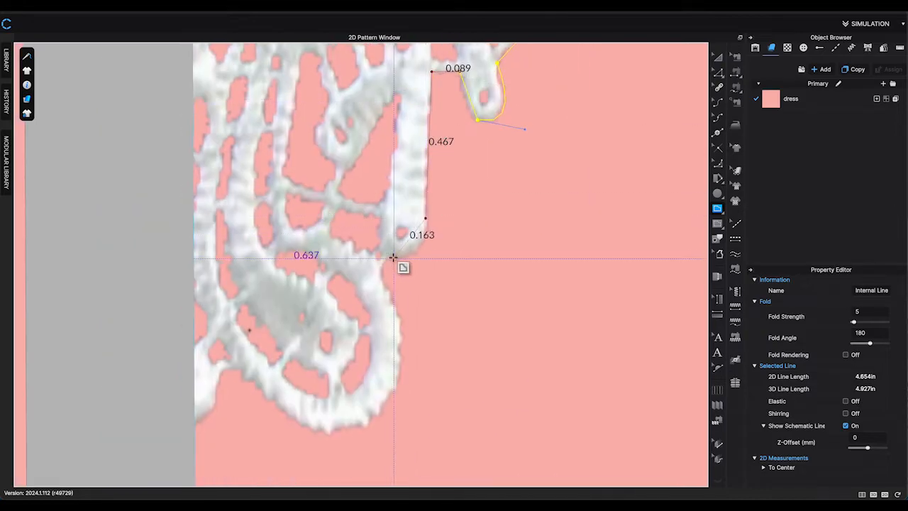
Trace a second internal line along the lower part of the lace edge and finish it.
{"action": "left_click_drag", "start_coordinate": [389, 257], "coordinate": [342, 253]}
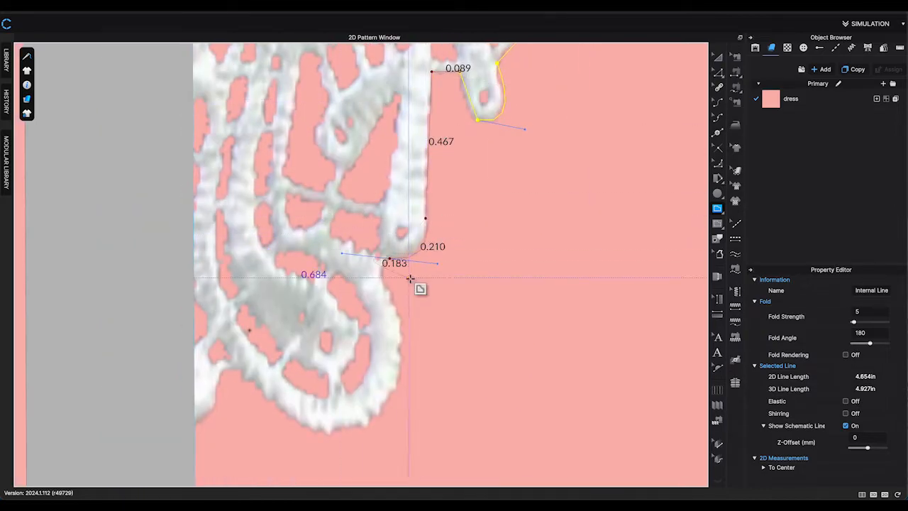
{"action": "left_click", "coordinate": [379, 273]}
{"action": "middle_click_drag", "start_coordinate": [379, 273], "coordinate": [461, 164]}
{"action": "left_click_drag", "start_coordinate": [422, 321], "coordinate": [315, 340]}
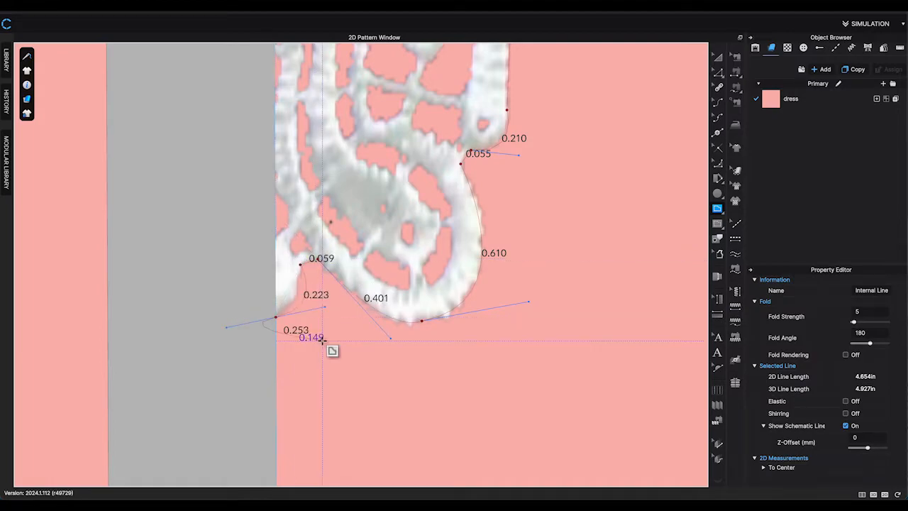
{"action": "key", "text": "Return"}
Reshape the traced segments with the Edit Curvature tool so they follow the lace edge.
{"action": "left_click", "coordinate": [202, 183]}
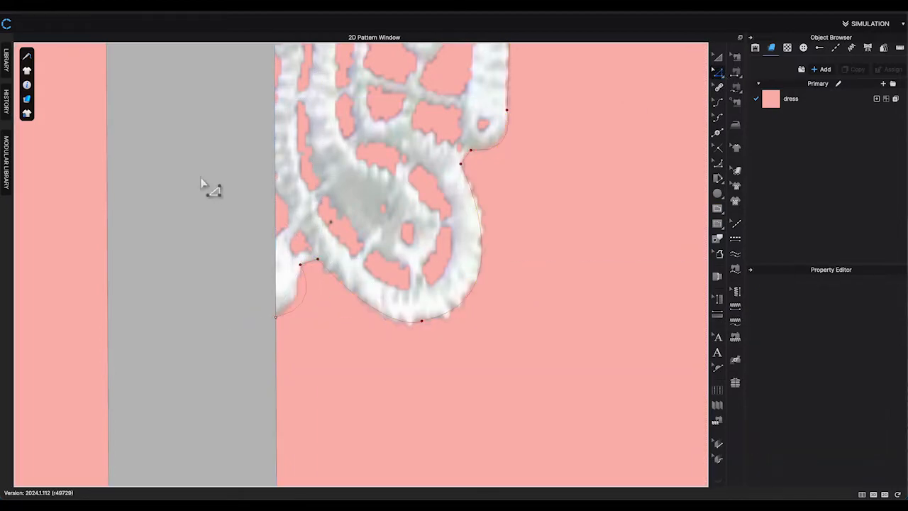
{"action": "left_click", "coordinate": [718, 104]}
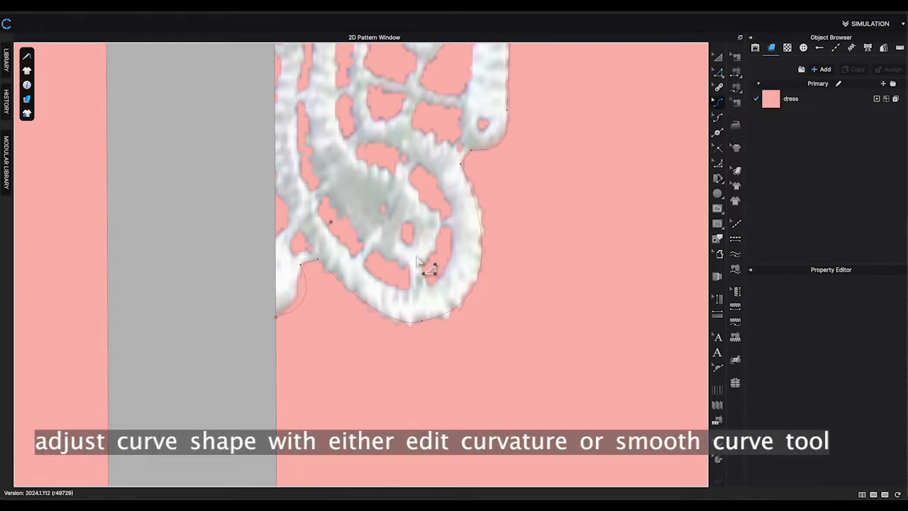
{"action": "left_click", "coordinate": [298, 302]}
{"action": "left_click_drag", "start_coordinate": [292, 299], "coordinate": [292, 297]}
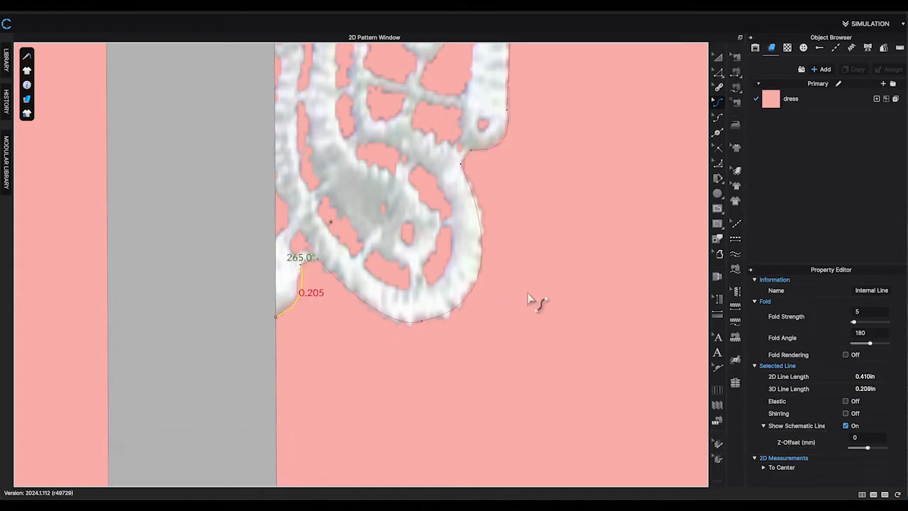
{"action": "middle_click_drag", "start_coordinate": [522, 277], "coordinate": [474, 411]}
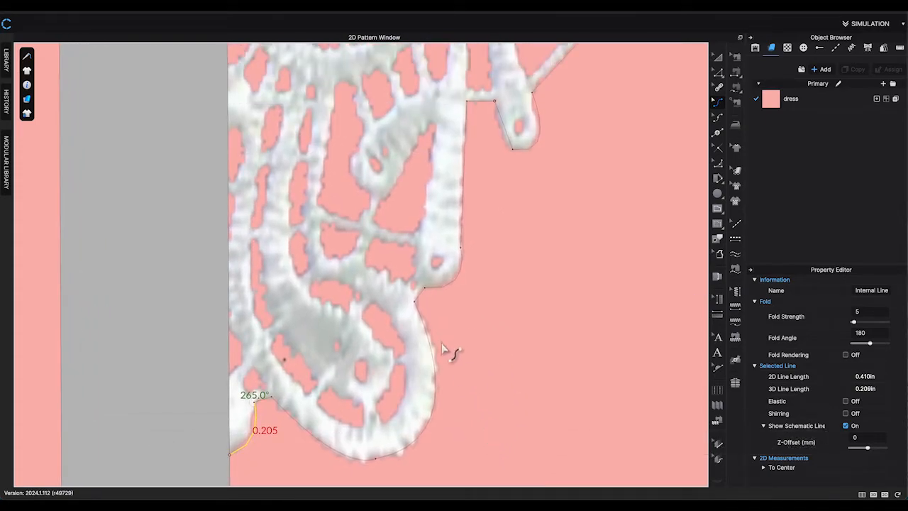
{"action": "middle_click_drag", "start_coordinate": [501, 232], "coordinate": [481, 297]}
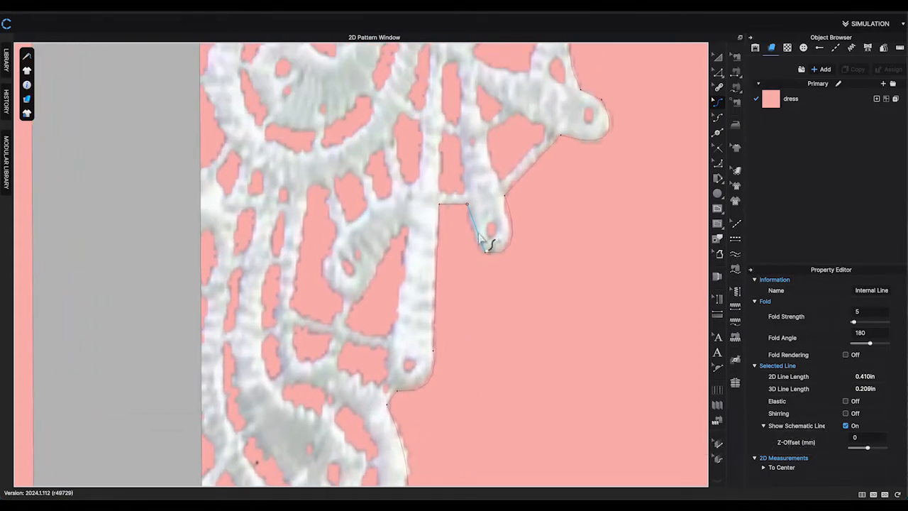
{"action": "left_click_drag", "start_coordinate": [480, 238], "coordinate": [476, 239]}
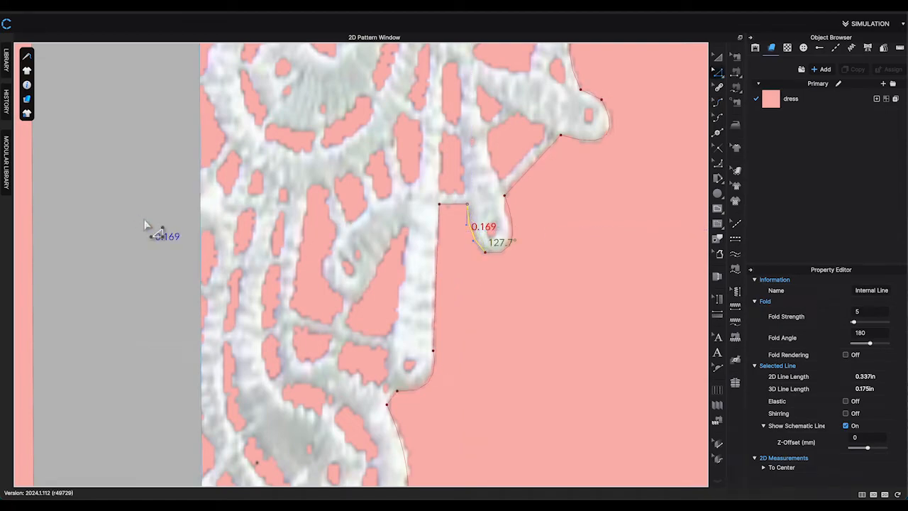
Move a split line end onto its neighbouring point and join the overlapping points.
{"action": "scroll", "coordinate": [464, 235], "scroll_direction": "up", "scroll_amount": 3}
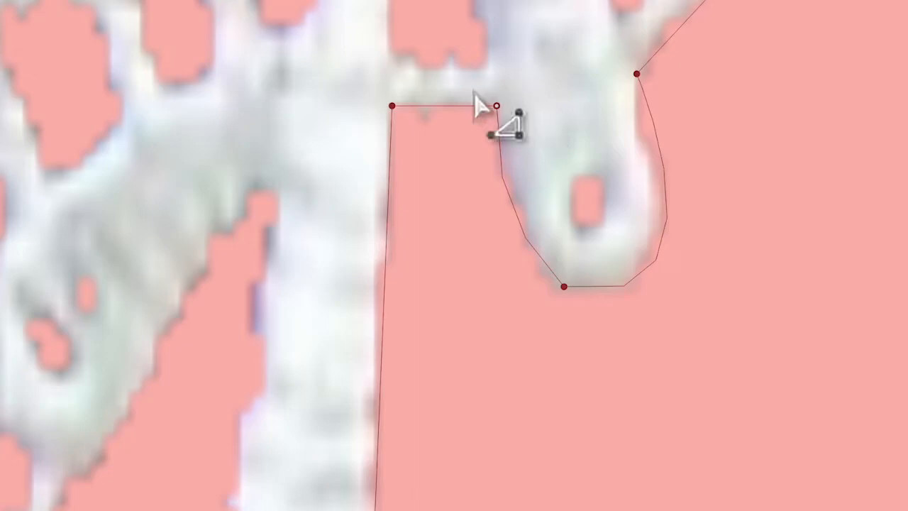
{"action": "left_click_drag", "start_coordinate": [480, 88], "coordinate": [501, 127]}
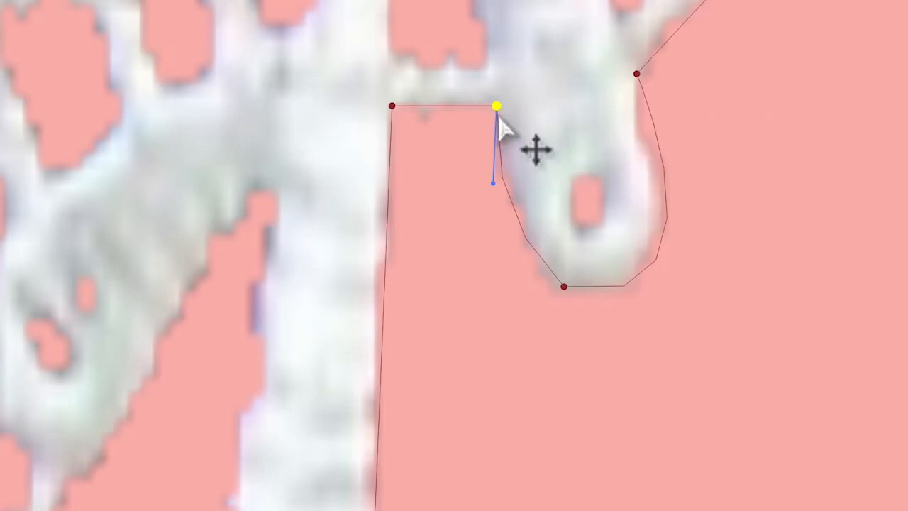
{"action": "right_click", "coordinate": [499, 119]}
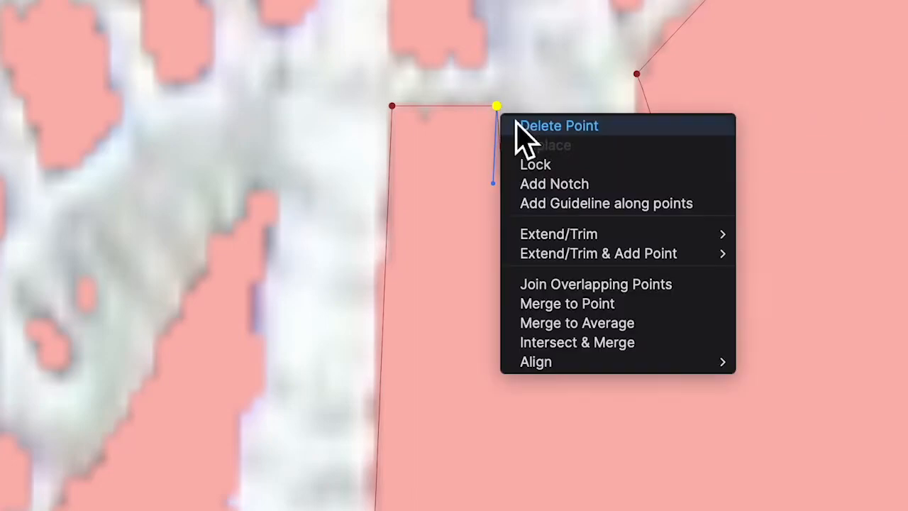
{"action": "left_click", "coordinate": [570, 291]}
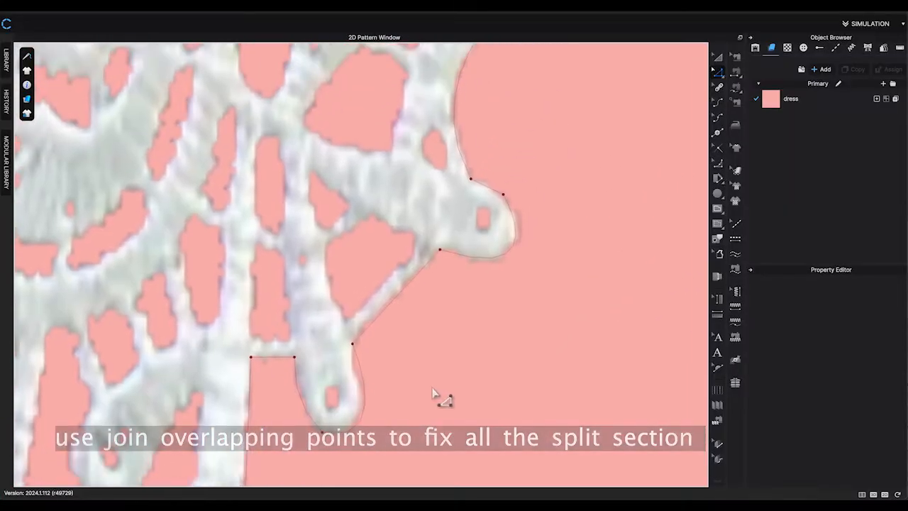
Adjust the curvature of another traced segment lower along the lace edge.
{"action": "middle_click_drag", "start_coordinate": [480, 282], "coordinate": [463, 392]}
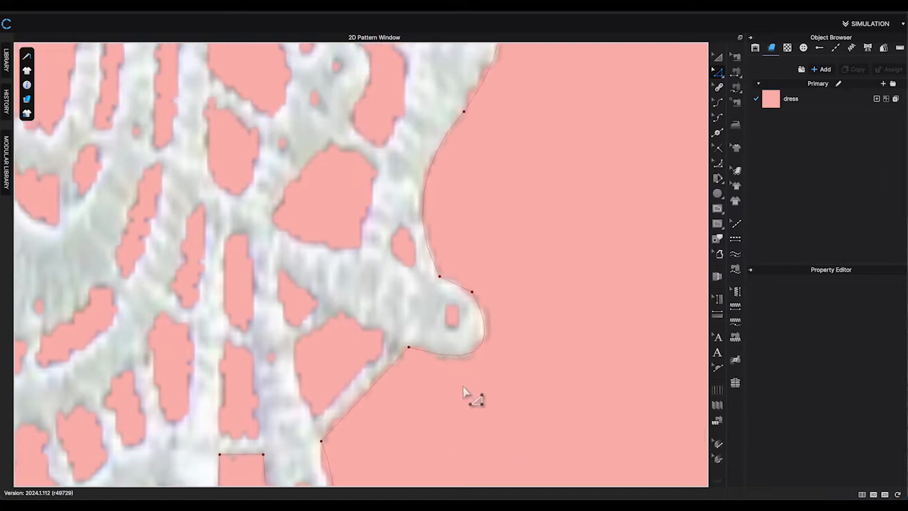
{"action": "left_click", "coordinate": [452, 282]}
{"action": "left_click_drag", "start_coordinate": [466, 288], "coordinate": [459, 283]}
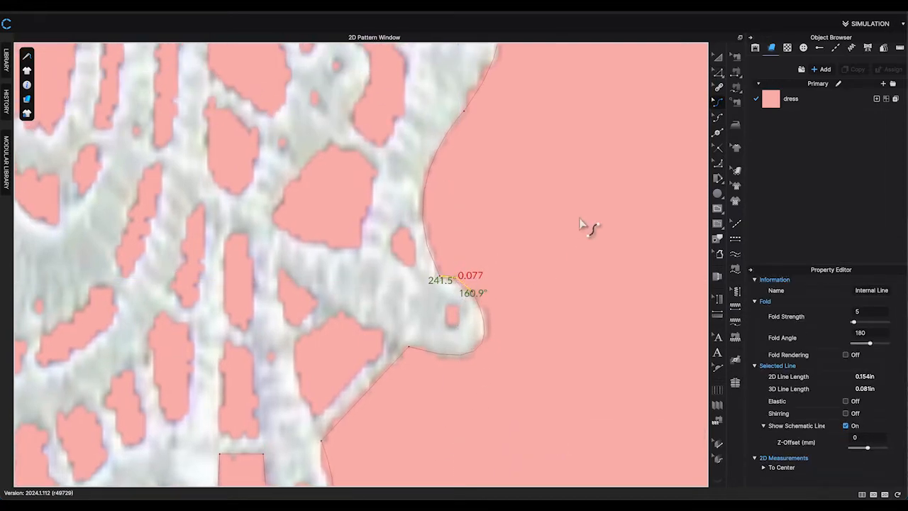
{"action": "left_click", "coordinate": [581, 224]}
{"action": "middle_click_drag", "start_coordinate": [579, 226], "coordinate": [474, 467]}
{"action": "middle_click_drag", "start_coordinate": [448, 248], "coordinate": [485, 367]}
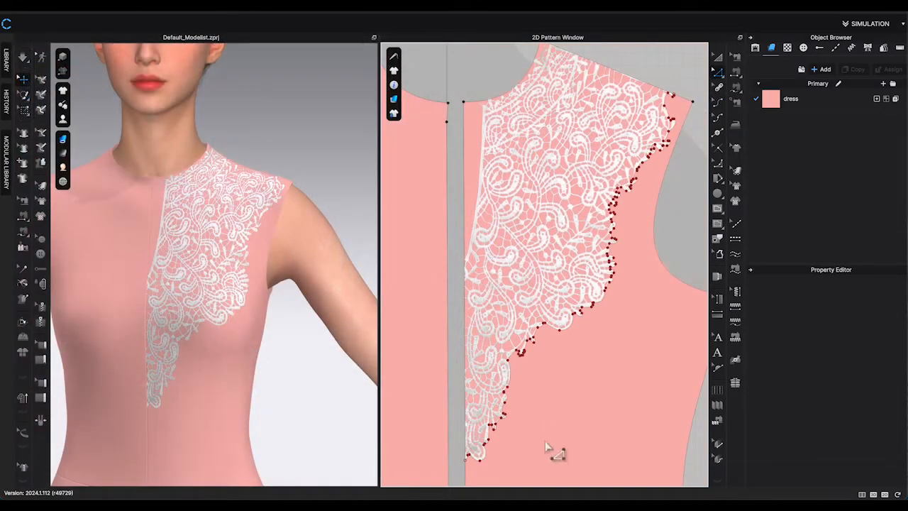
Drag another split point onto its neighbour near the lace tip and join the overlapping points.
{"action": "scroll", "coordinate": [532, 456], "scroll_direction": "up", "scroll_amount": 3}
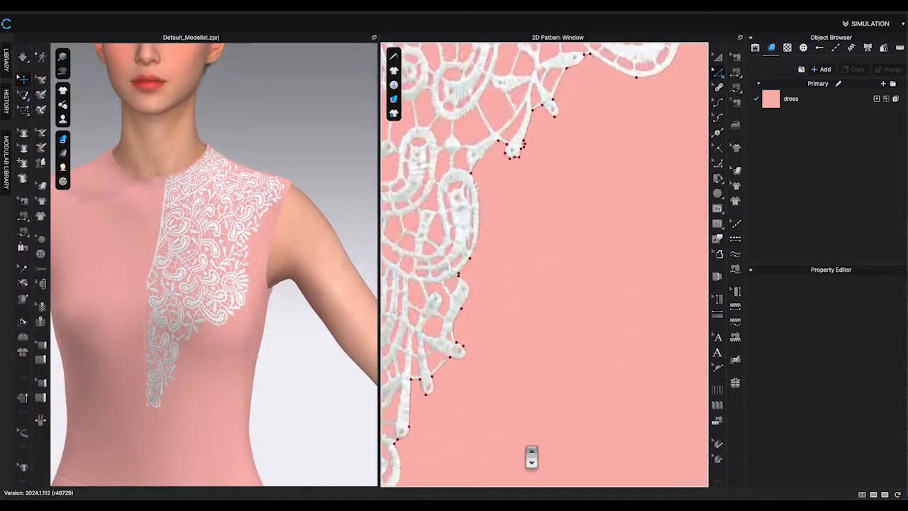
{"action": "scroll", "coordinate": [533, 456], "scroll_direction": "up", "scroll_amount": 1}
{"action": "middle_click_drag", "start_coordinate": [577, 206], "coordinate": [538, 350]}
{"action": "scroll", "coordinate": [492, 234], "scroll_direction": "up", "scroll_amount": 1}
{"action": "scroll", "coordinate": [465, 283], "scroll_direction": "up", "scroll_amount": 3}
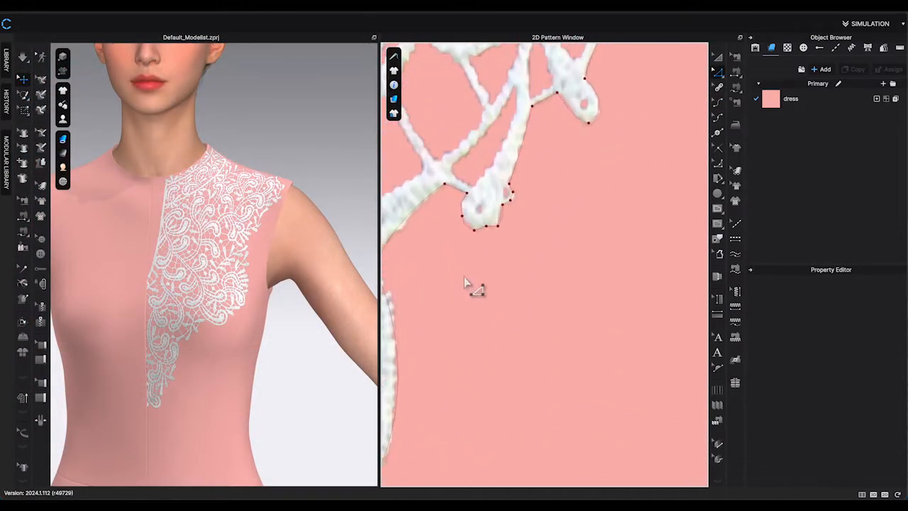
{"action": "left_click_drag", "start_coordinate": [488, 211], "coordinate": [488, 227]}
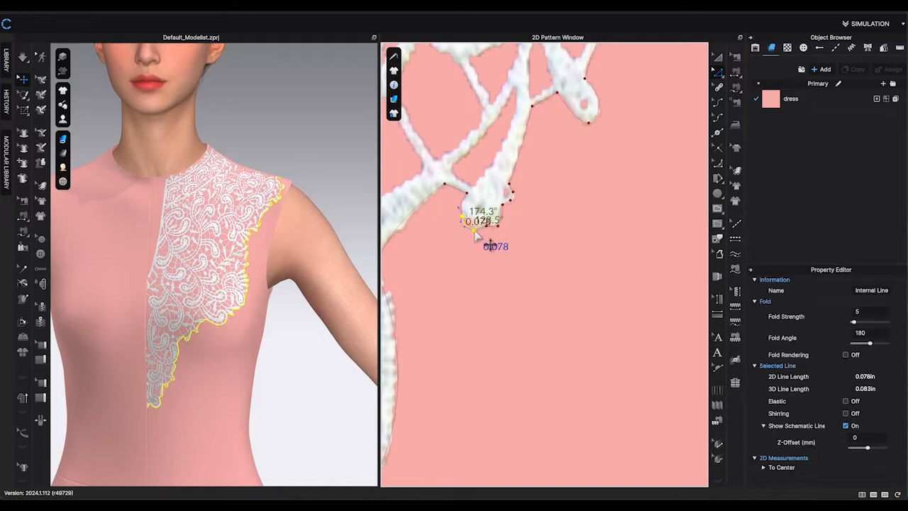
{"action": "right_click", "coordinate": [475, 231]}
{"action": "left_click", "coordinate": [566, 200]}
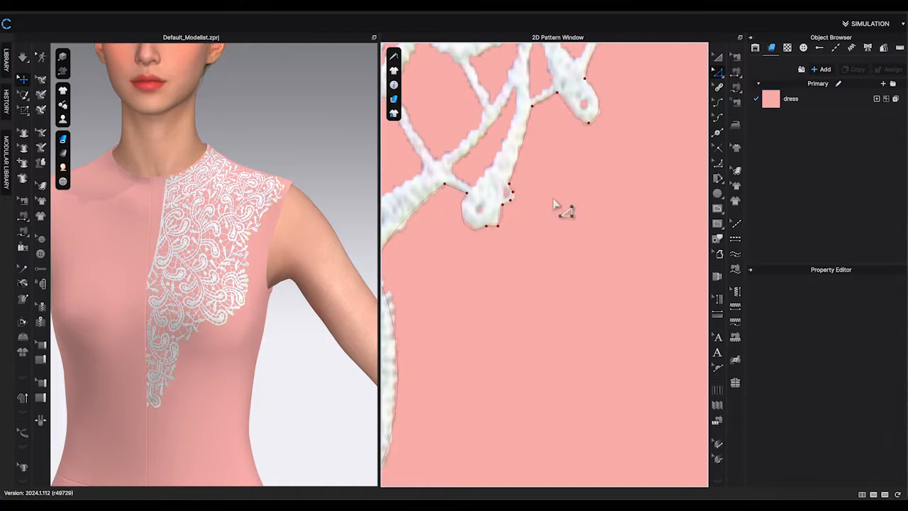
Snap a further split point onto the adjacent point and join them to close the outline.
{"action": "left_click_drag", "start_coordinate": [536, 186], "coordinate": [509, 201]}
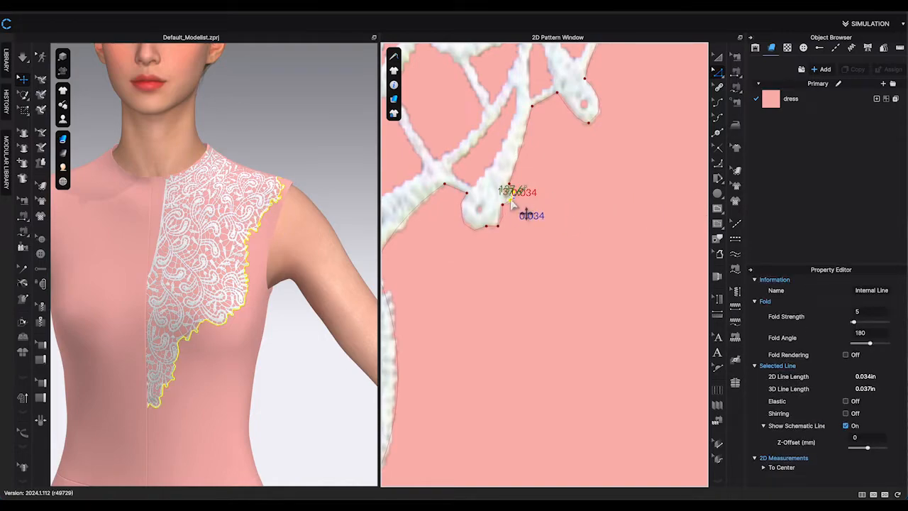
{"action": "right_click", "coordinate": [511, 203]}
{"action": "left_click", "coordinate": [494, 244]}
{"action": "right_click", "coordinate": [488, 227]}
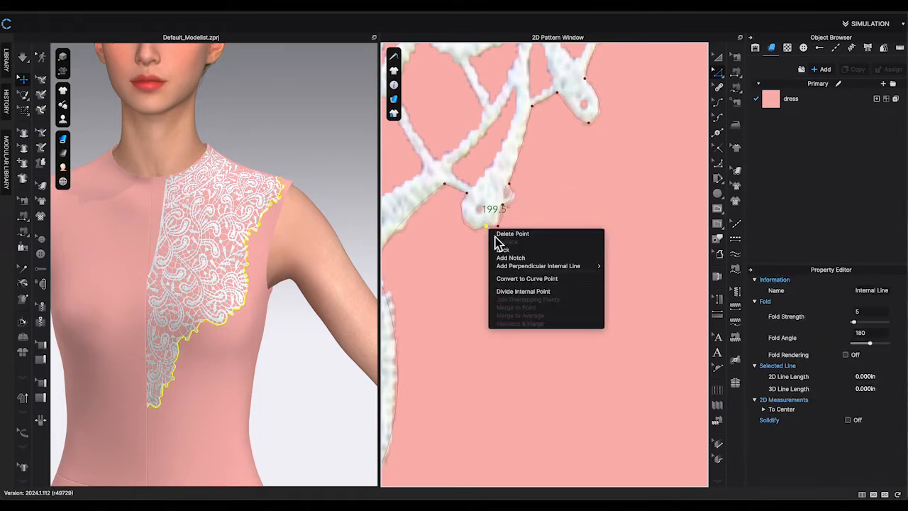
{"action": "left_click", "coordinate": [642, 242]}
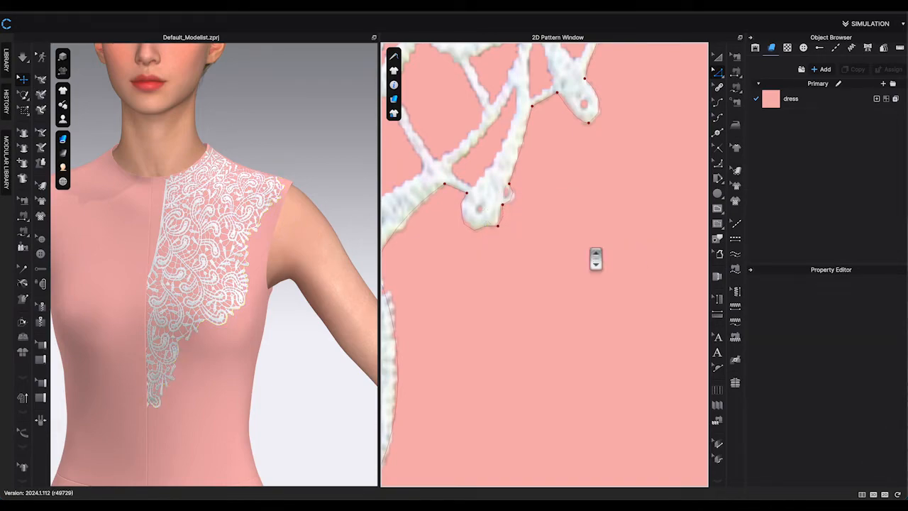
Delete the left front bodice pattern piece.
{"action": "scroll", "coordinate": [596, 259], "scroll_direction": "down", "scroll_amount": 3}
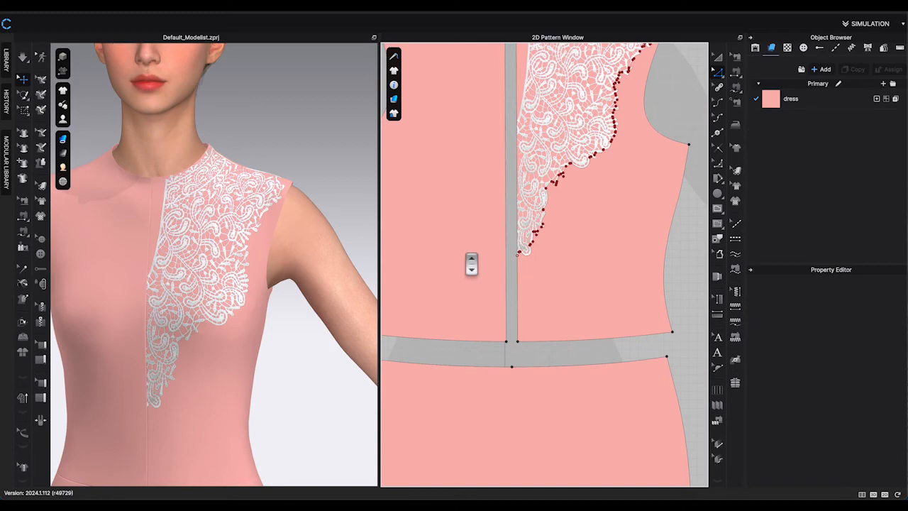
{"action": "scroll", "coordinate": [472, 264], "scroll_direction": "down", "scroll_amount": 3}
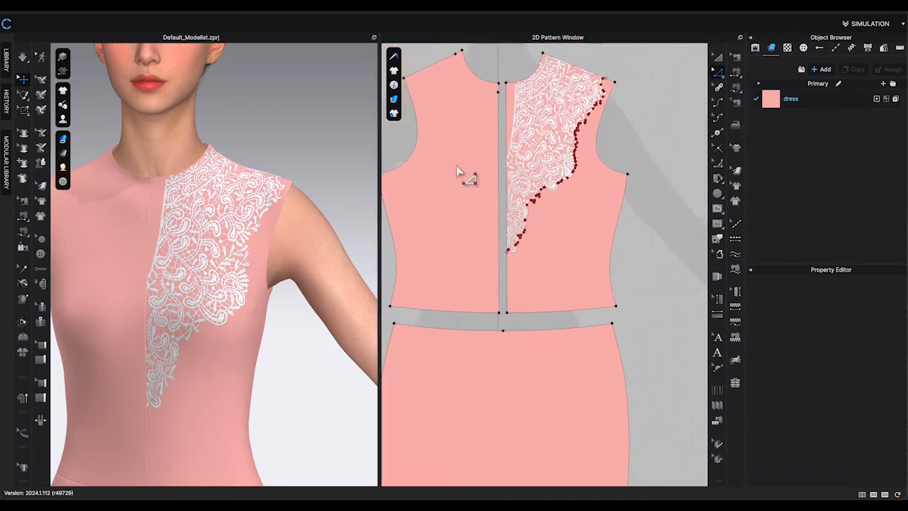
{"action": "scroll", "coordinate": [466, 170], "scroll_direction": "up", "scroll_amount": 3}
{"action": "left_click", "coordinate": [718, 57]}
{"action": "left_click", "coordinate": [454, 213]}
{"action": "key", "text": "Delete"}
Lock the outline of the front bodice pattern holding the traced lace line.
{"action": "scroll", "coordinate": [490, 283], "scroll_direction": "down", "scroll_amount": 2}
{"action": "scroll", "coordinate": [622, 227], "scroll_direction": "up", "scroll_amount": 5}
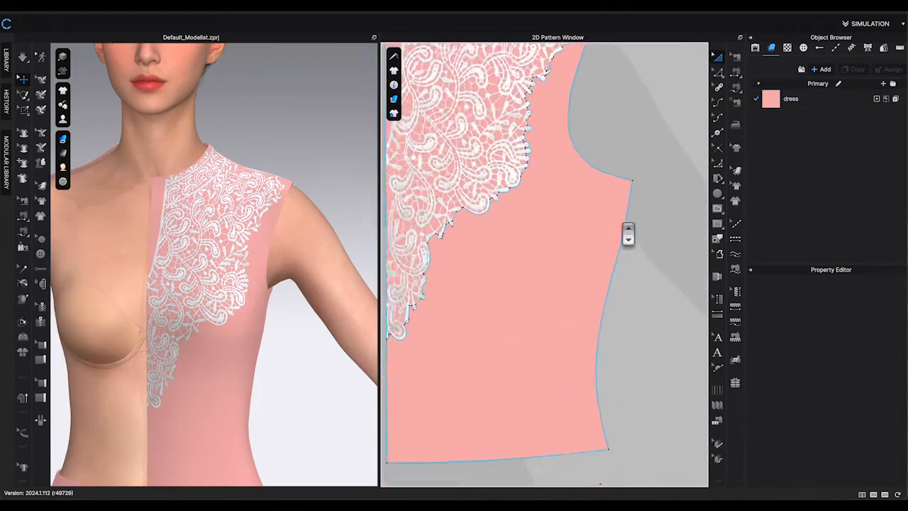
{"action": "right_click", "coordinate": [629, 236]}
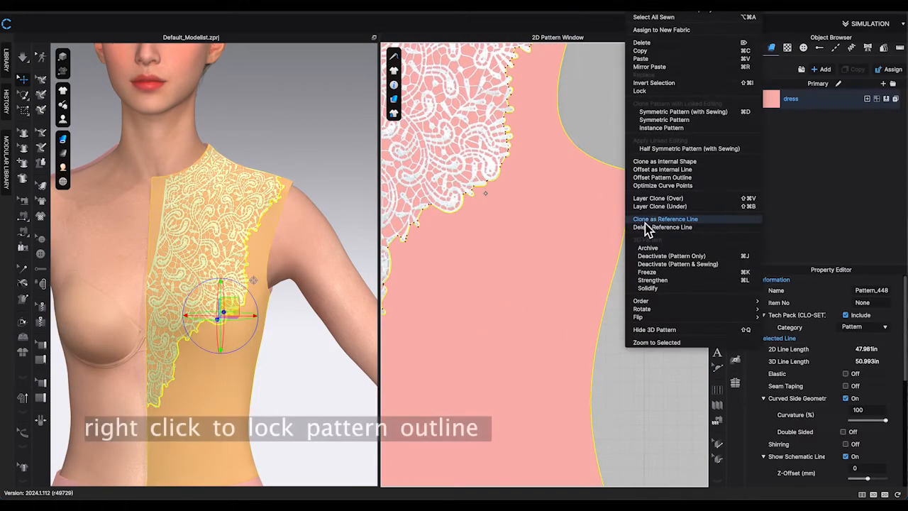
{"action": "left_click", "coordinate": [684, 93]}
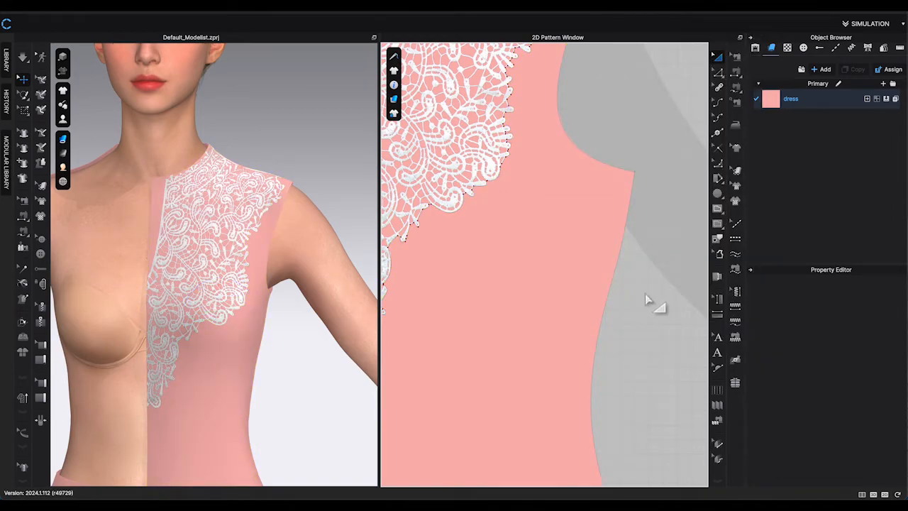
Select the traced lace edge line and apply Cut & Saw to split the bodice along it.
{"action": "middle_click_drag", "start_coordinate": [647, 298], "coordinate": [706, 319]}
{"action": "scroll", "coordinate": [580, 291], "scroll_direction": "down", "scroll_amount": 3}
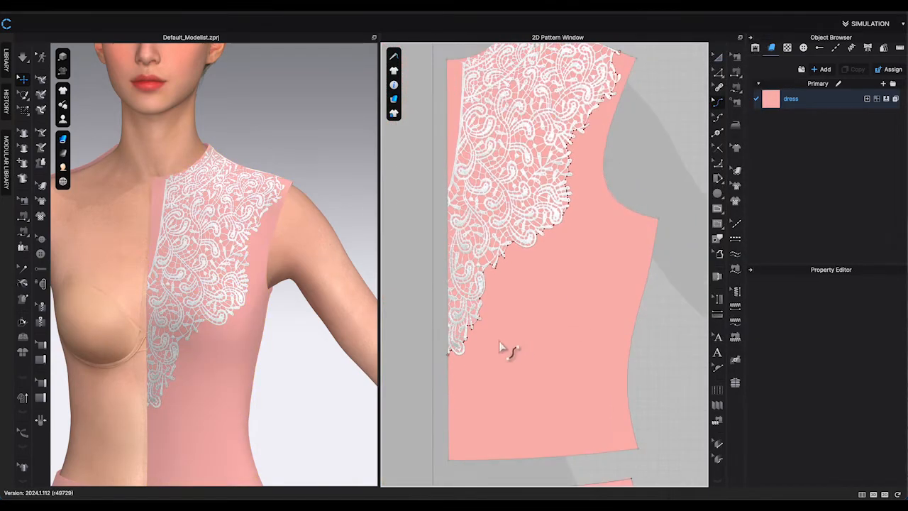
{"action": "left_click", "coordinate": [626, 47]}
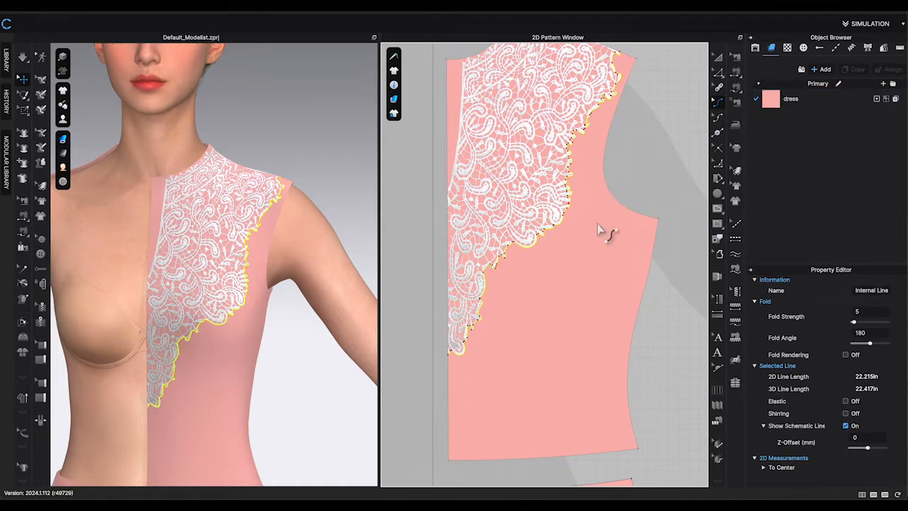
{"action": "left_click", "coordinate": [718, 72]}
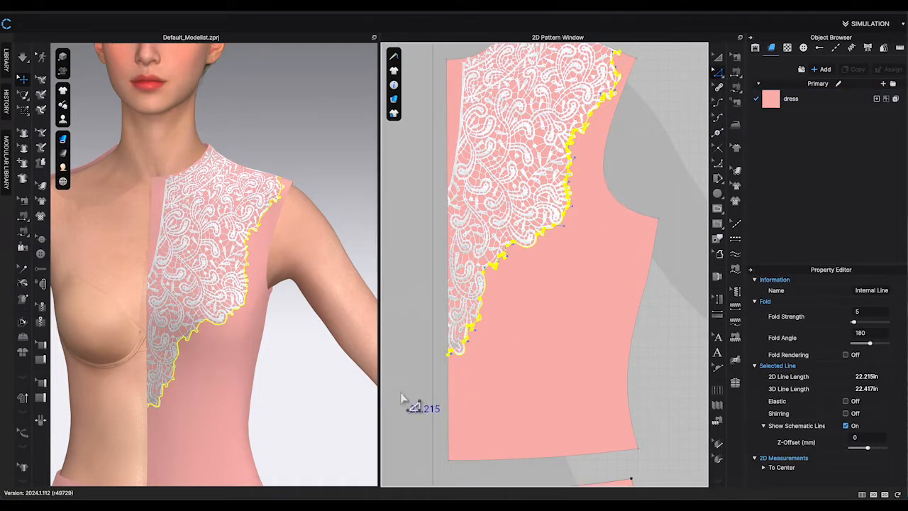
{"action": "left_click_drag", "start_coordinate": [412, 387], "coordinate": [629, 55]}
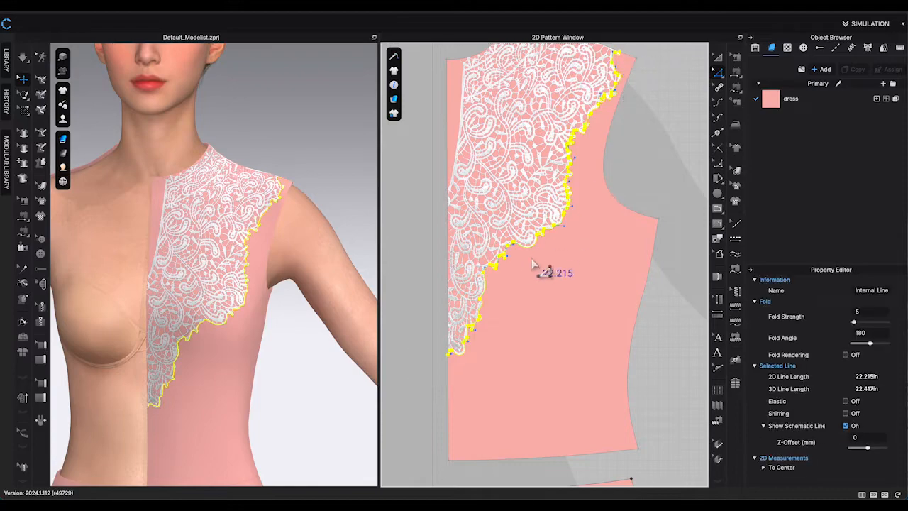
{"action": "right_click", "coordinate": [525, 247]}
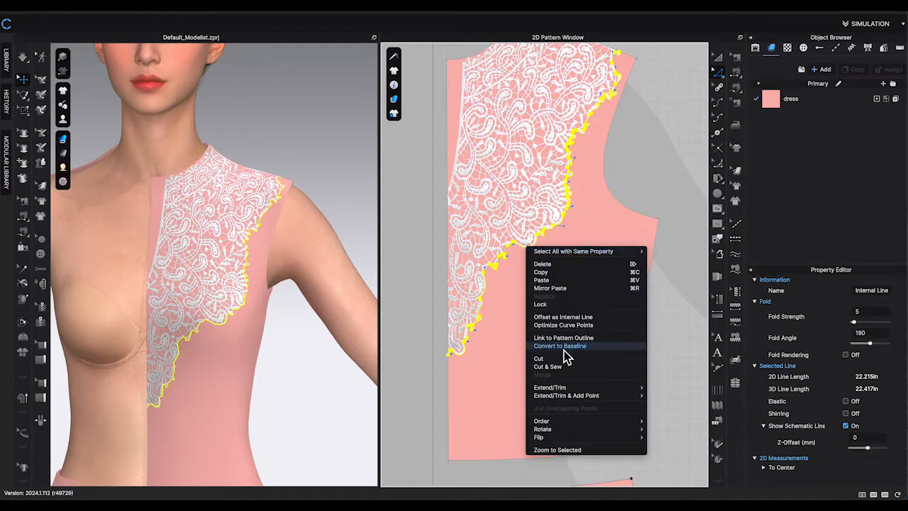
{"action": "left_click", "coordinate": [558, 369]}
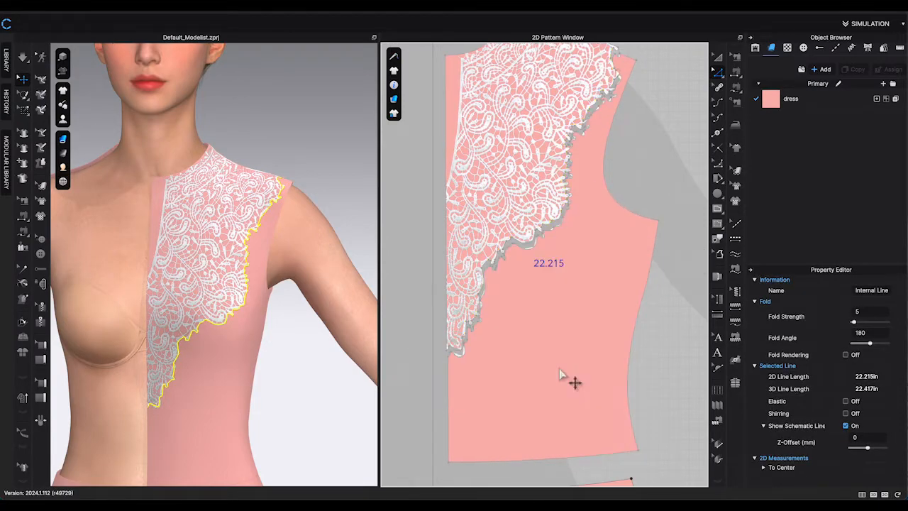
Unlock all pattern outlines.
{"action": "left_click", "coordinate": [718, 56]}
{"action": "right_click", "coordinate": [630, 287]}
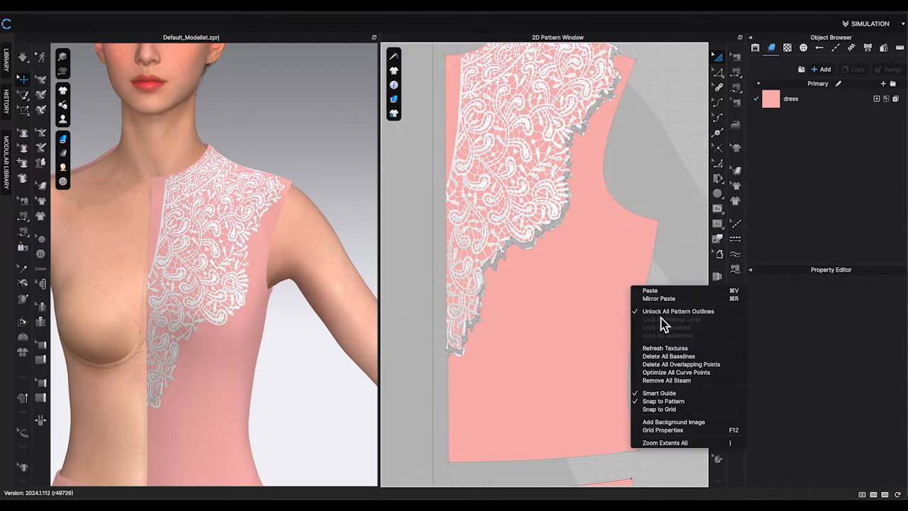
{"action": "left_click", "coordinate": [663, 312]}
{"action": "scroll", "coordinate": [625, 331], "scroll_direction": "down", "scroll_amount": 3}
{"action": "scroll", "coordinate": [631, 344], "scroll_direction": "up", "scroll_amount": 2}
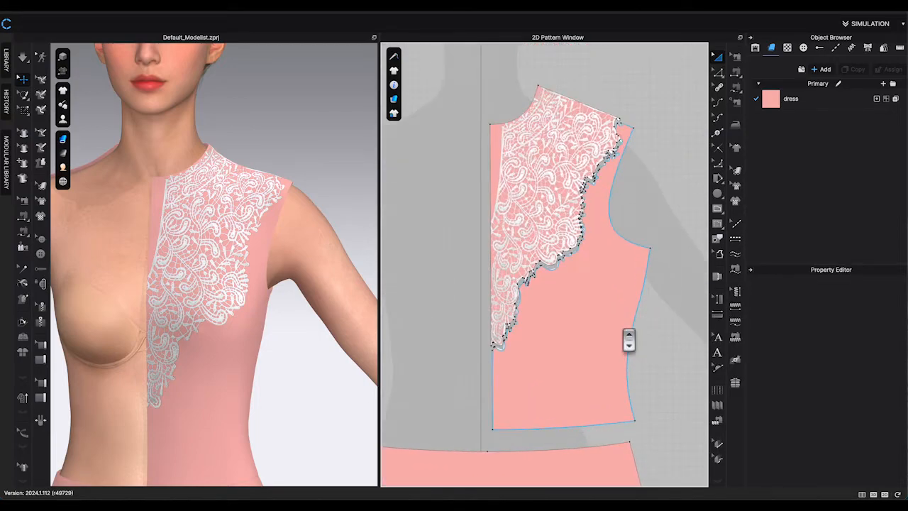
Move the cut lace piece up, away from the remaining bodice piece.
{"action": "left_click_drag", "start_coordinate": [505, 168], "coordinate": [511, 92]}
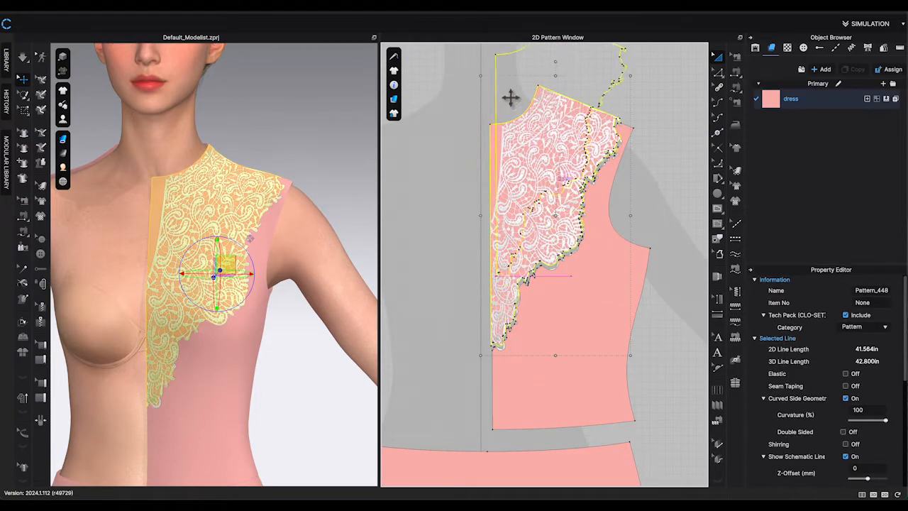
{"action": "left_click_drag", "start_coordinate": [588, 310], "coordinate": [600, 318]}
{"action": "left_click", "coordinate": [675, 328]}
{"action": "scroll", "coordinate": [572, 296], "scroll_direction": "up", "scroll_amount": 5}
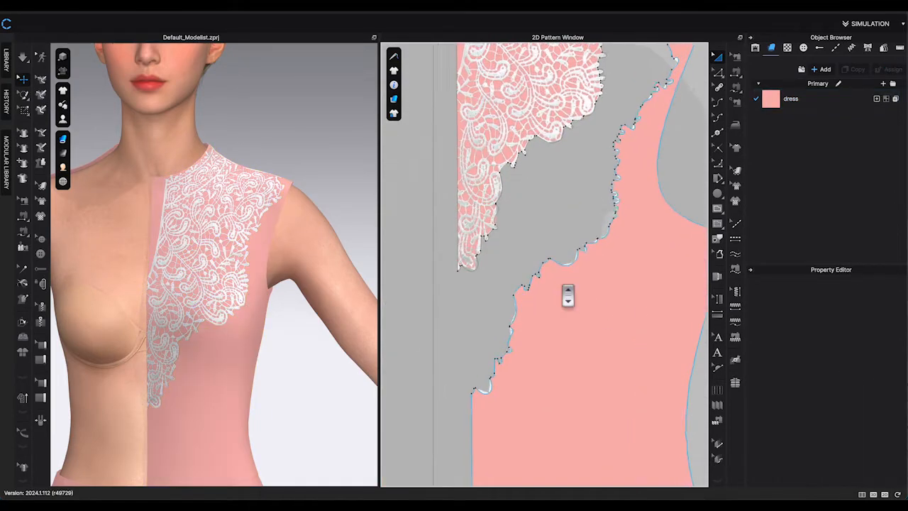
Remove the extra lace graphic from the remaining bodice piece using the Edit Graphic tool.
{"action": "left_click", "coordinate": [735, 186]}
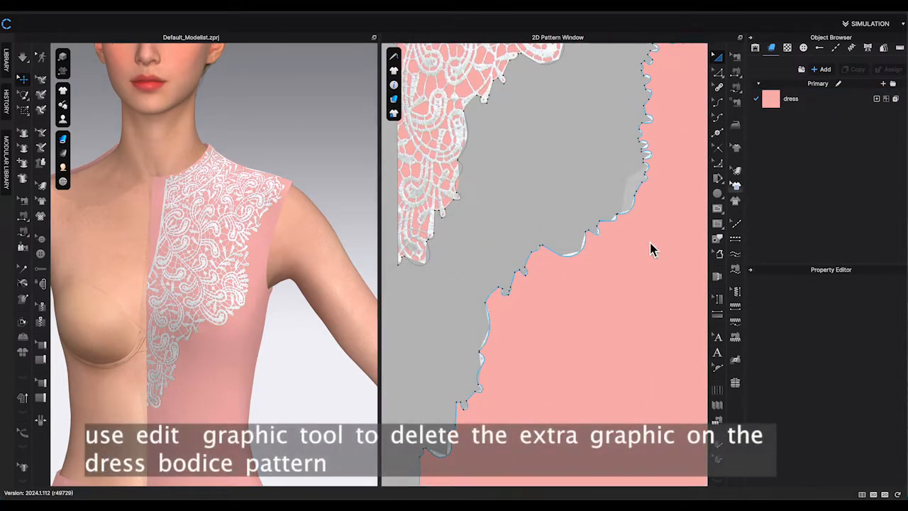
{"action": "left_click", "coordinate": [601, 266]}
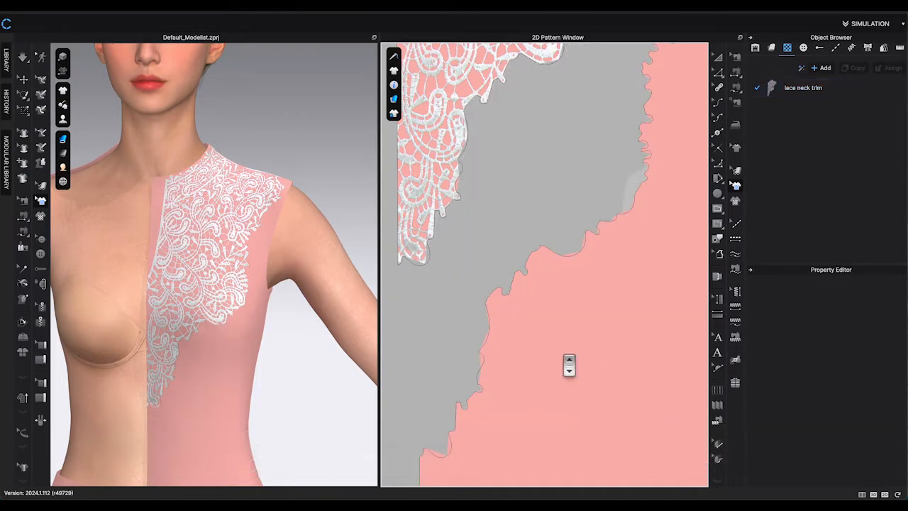
{"action": "scroll", "coordinate": [570, 364], "scroll_direction": "down", "scroll_amount": 5}
{"action": "middle_click_drag", "start_coordinate": [570, 365], "coordinate": [535, 347]}
{"action": "scroll", "coordinate": [498, 335], "scroll_direction": "up", "scroll_amount": 4}
{"action": "scroll", "coordinate": [499, 335], "scroll_direction": "up", "scroll_amount": 2}
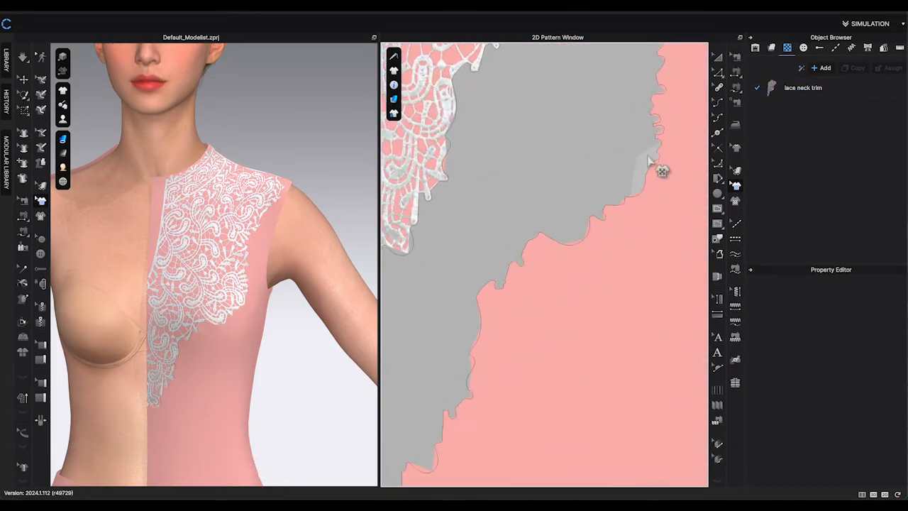
Set the bodice piece's particle distance to 8.
{"action": "left_click", "coordinate": [718, 57]}
{"action": "left_click", "coordinate": [624, 263]}
{"action": "scroll", "coordinate": [884, 397], "scroll_direction": "down", "scroll_amount": 5}
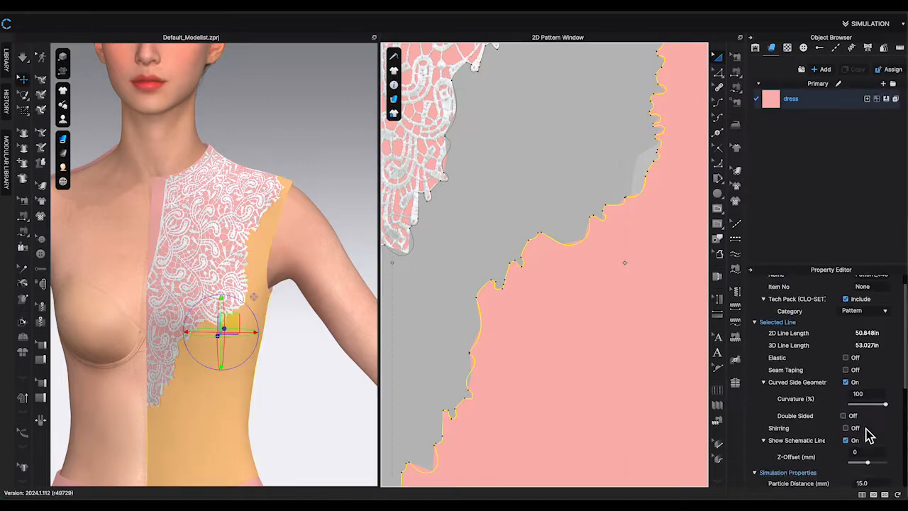
{"action": "left_click", "coordinate": [879, 313]}
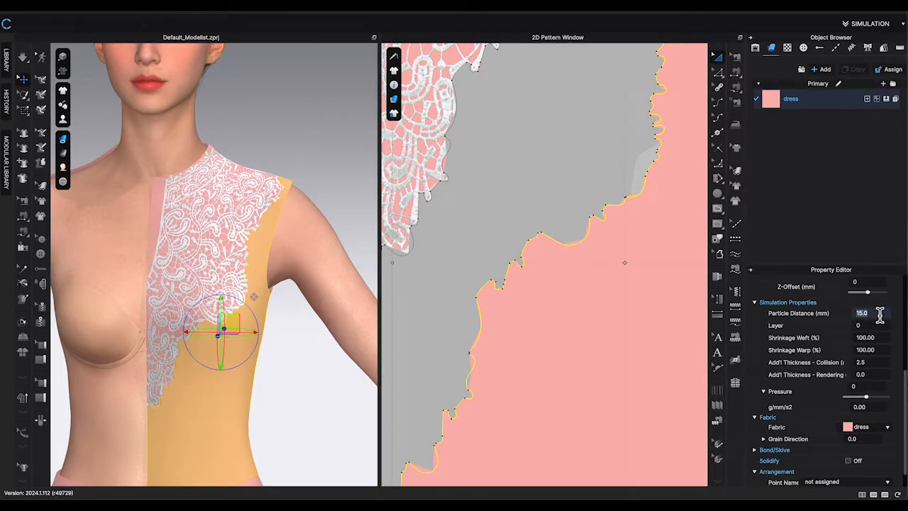
{"action": "type", "text": "8"}
{"action": "key", "text": "Return"}
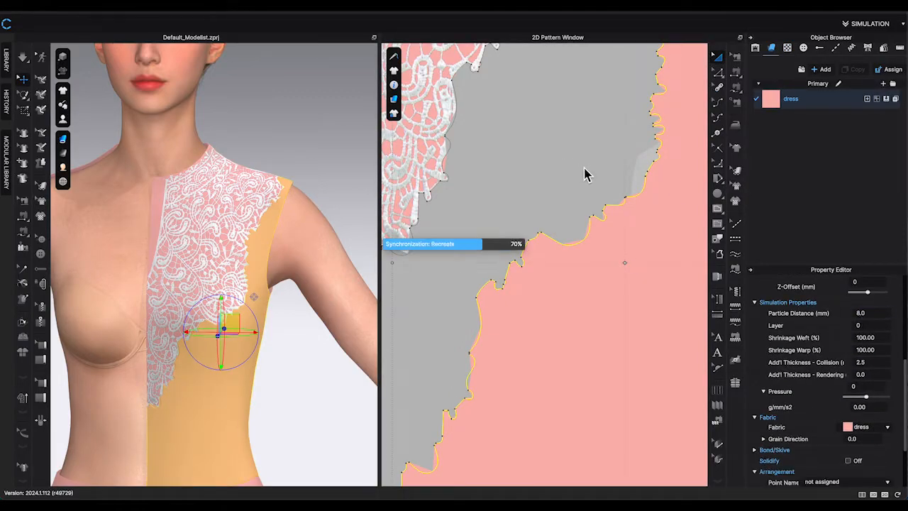
Duplicate the dress fabric to create a second fabric.
{"action": "left_click", "coordinate": [562, 163]}
{"action": "middle_click_drag", "start_coordinate": [559, 155], "coordinate": [568, 296]}
{"action": "scroll", "coordinate": [573, 262], "scroll_direction": "down", "scroll_amount": 5}
{"action": "left_click", "coordinate": [792, 105]}
{"action": "left_click", "coordinate": [856, 69]}
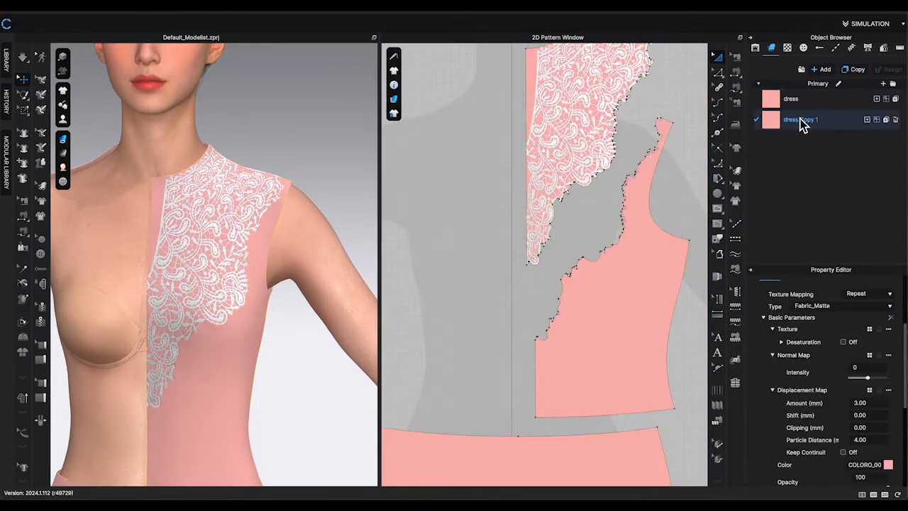
Change the copied fabric's colour to white.
{"action": "left_click", "coordinate": [888, 464]}
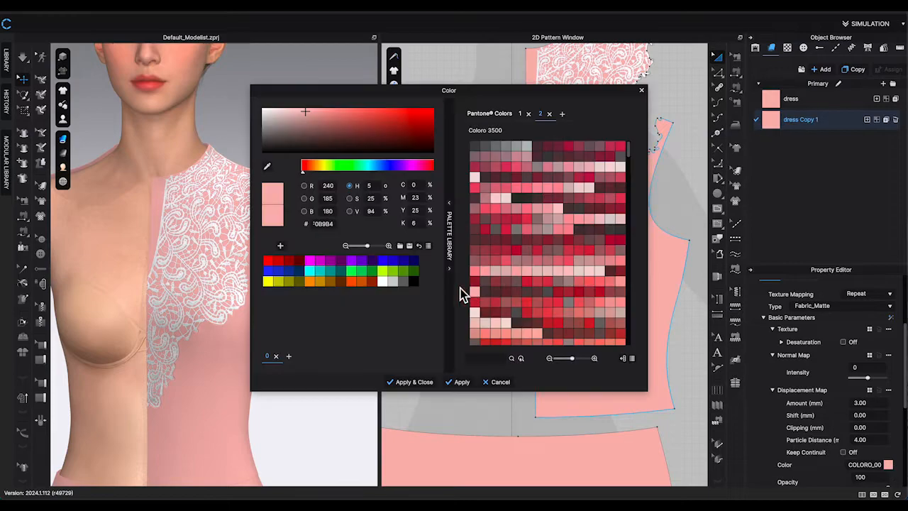
{"action": "left_click", "coordinate": [385, 283]}
{"action": "left_click", "coordinate": [412, 382]}
{"action": "scroll", "coordinate": [880, 427], "scroll_direction": "down", "scroll_amount": 5}
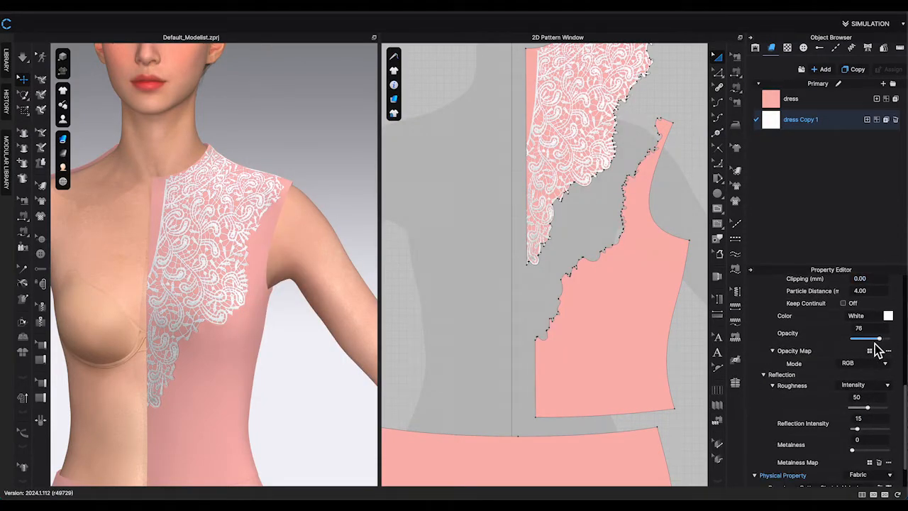
Assign the white dress Copy 1 fabric to the lace piece.
{"action": "left_click", "coordinate": [582, 228]}
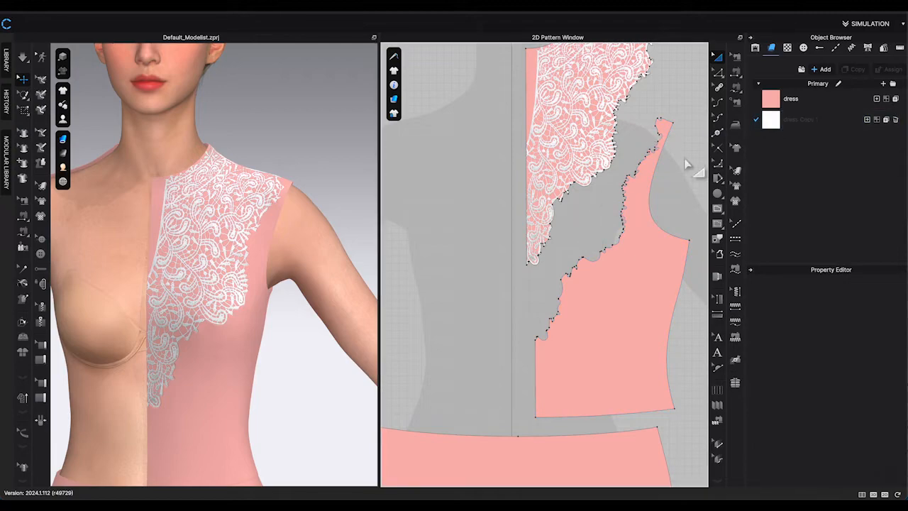
{"action": "middle_click_drag", "start_coordinate": [689, 167], "coordinate": [683, 237]}
{"action": "left_click_drag", "start_coordinate": [775, 125], "coordinate": [521, 152]}
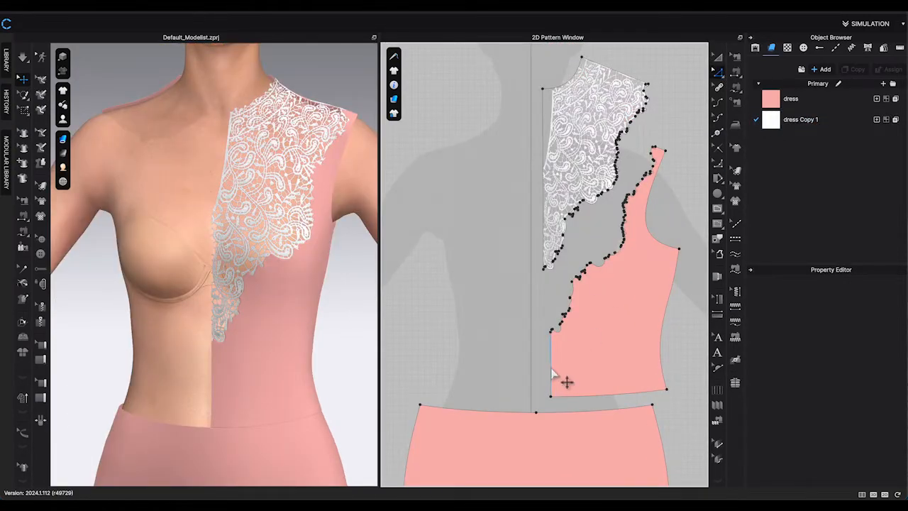
Unfold the bodice piece symmetrically with sewing along its centre-front line.
{"action": "left_click", "coordinate": [551, 372]}
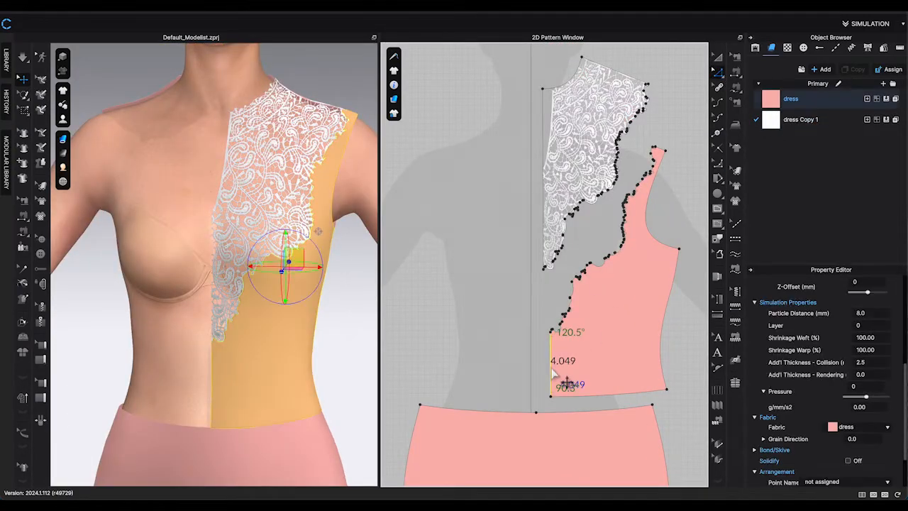
{"action": "right_click", "coordinate": [552, 373]}
{"action": "left_click", "coordinate": [639, 303]}
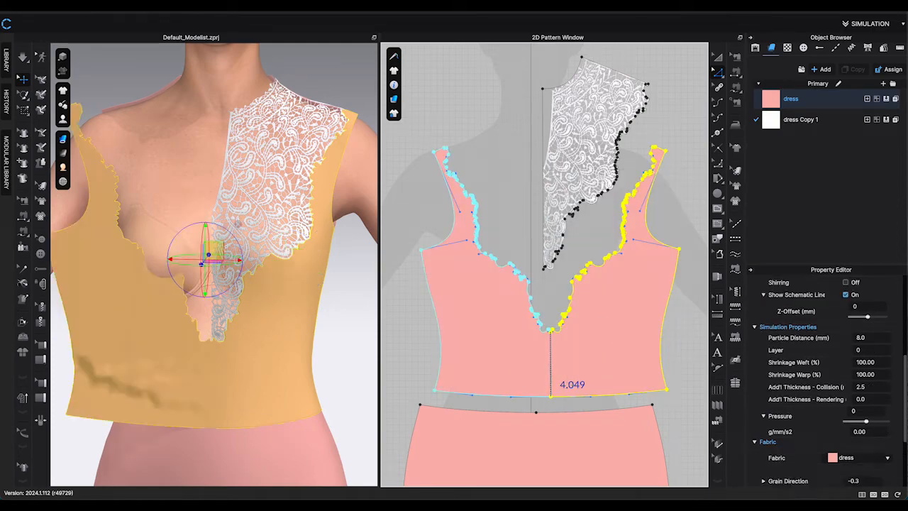
Unfold the lace piece symmetrically with sewing along its centre-front line.
{"action": "left_click", "coordinate": [524, 256]}
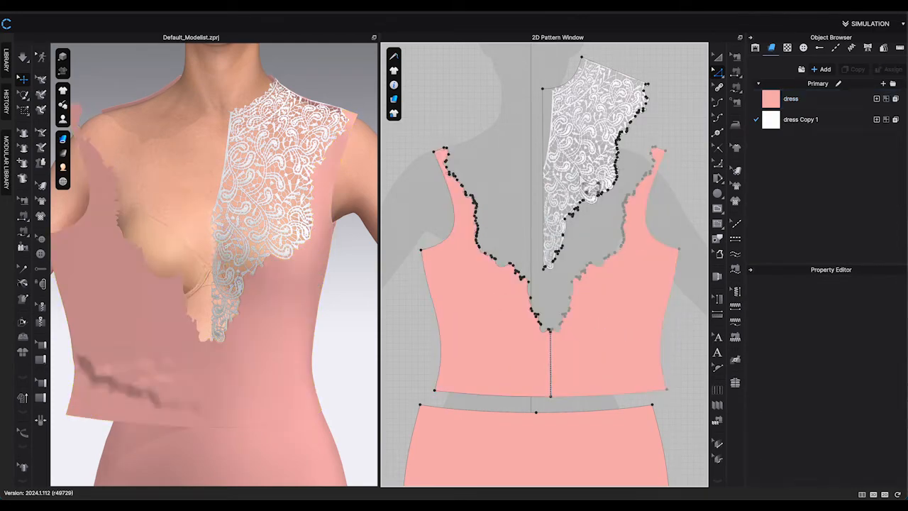
{"action": "left_click", "coordinate": [545, 159]}
{"action": "right_click", "coordinate": [545, 156]}
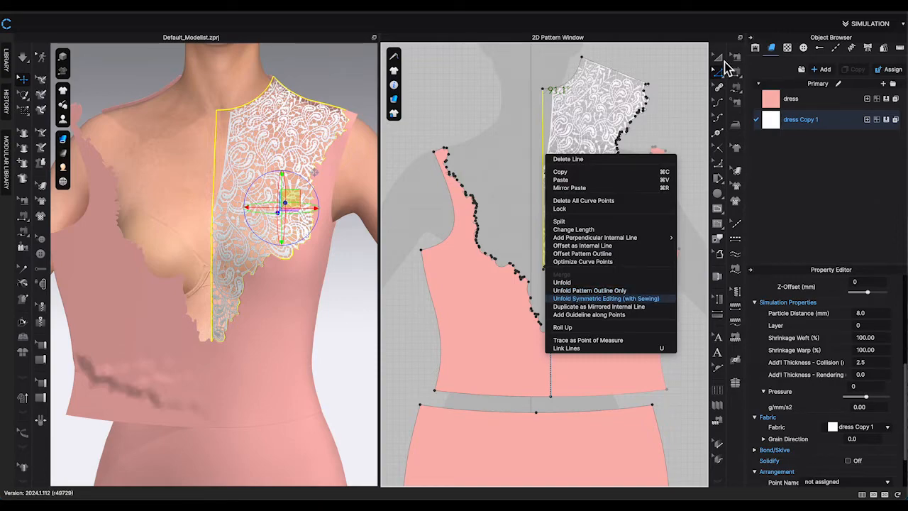
{"action": "left_click", "coordinate": [718, 57]}
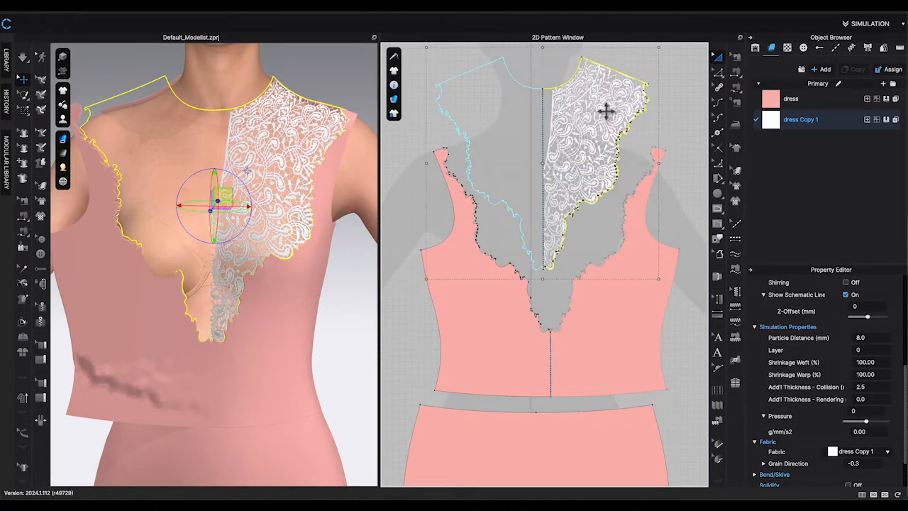
Simulate the dress on the avatar and pull the garment to settle it.
{"action": "left_click_drag", "start_coordinate": [604, 109], "coordinate": [612, 101]}
{"action": "key", "text": "space"}
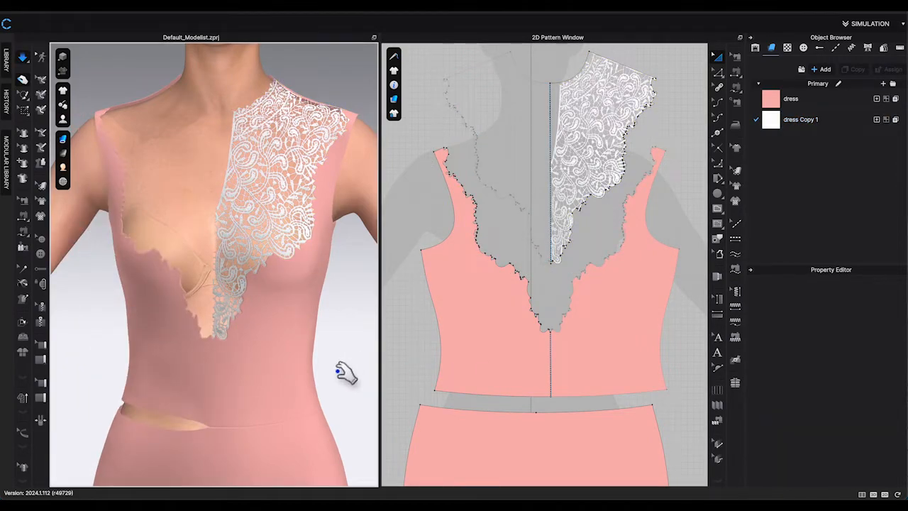
{"action": "right_click_drag", "start_coordinate": [345, 371], "coordinate": [369, 377]}
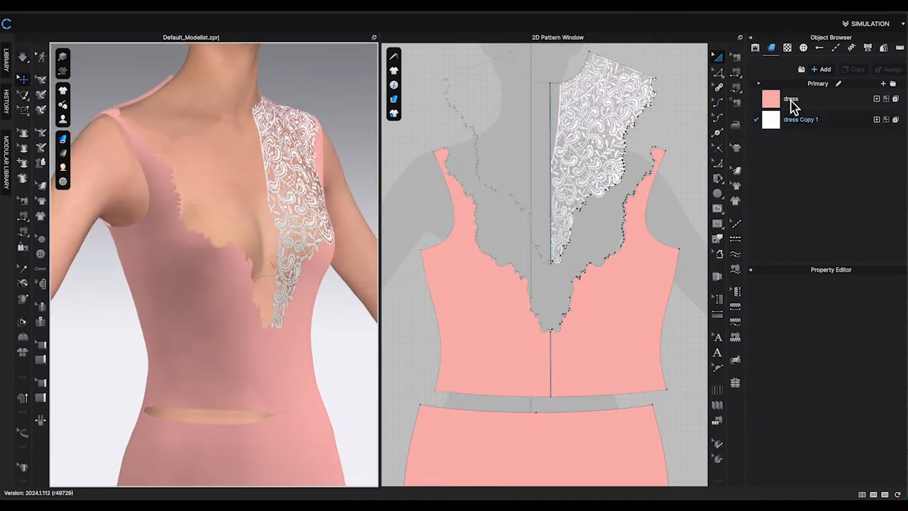
{"action": "left_click", "coordinate": [741, 72]}
{"action": "left_click", "coordinate": [498, 395]}
{"action": "left_click", "coordinate": [518, 415]}
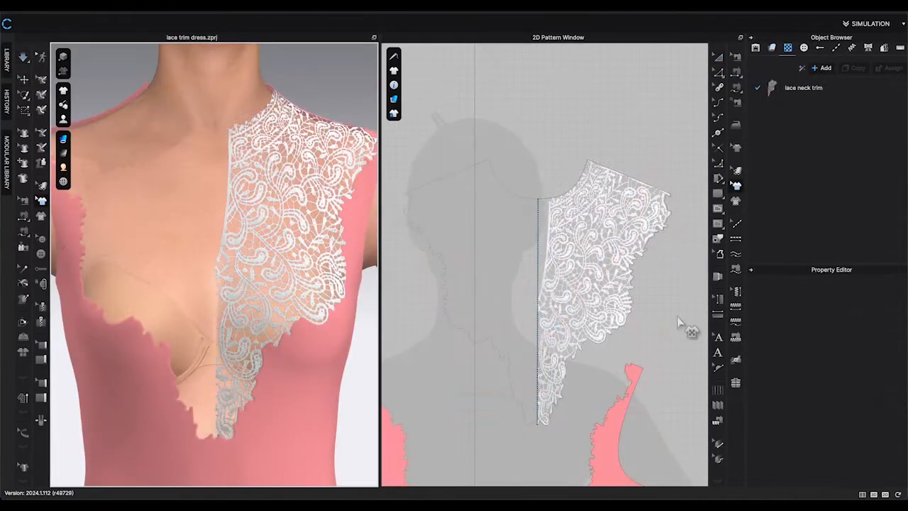
Copy the lace graphic on the lace piece and duplicate it to the symmetric pattern half.
{"action": "left_click", "coordinate": [679, 323]}
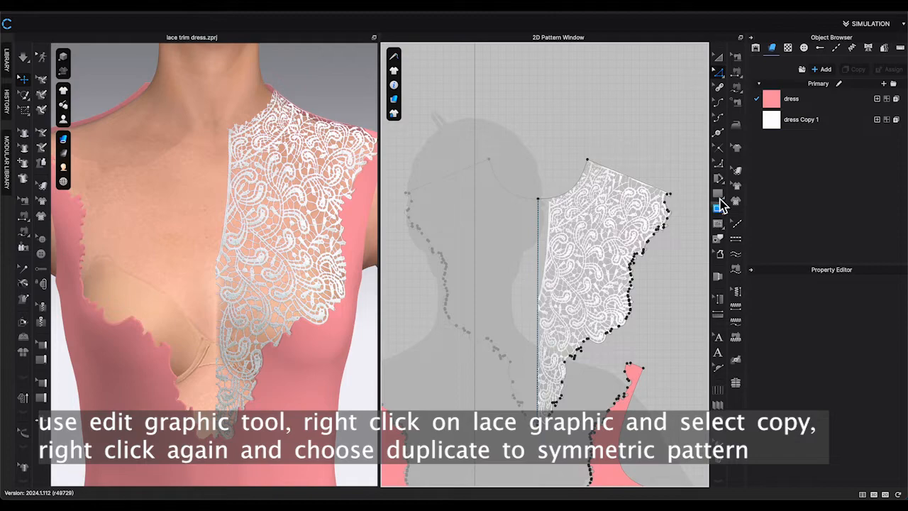
{"action": "left_click", "coordinate": [736, 186]}
{"action": "left_click", "coordinate": [586, 232]}
{"action": "left_click", "coordinate": [686, 267]}
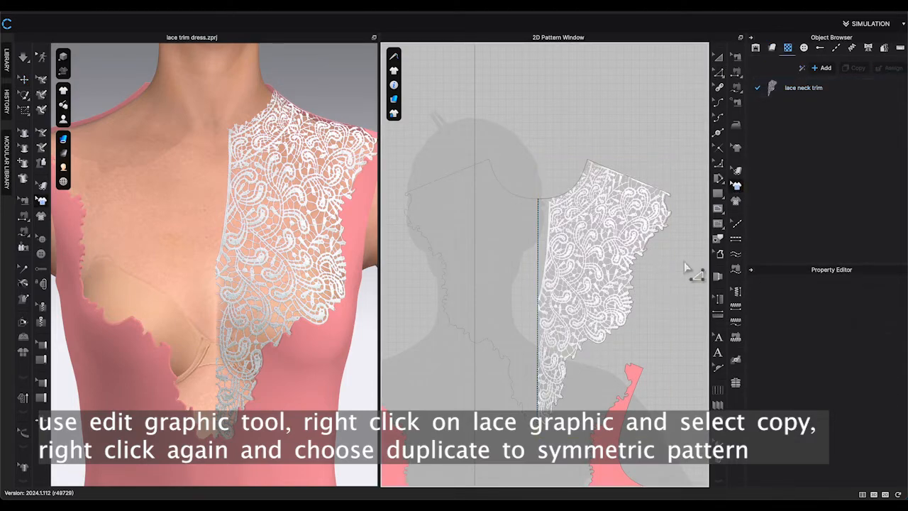
{"action": "scroll", "coordinate": [685, 264], "scroll_direction": "up", "scroll_amount": 3}
{"action": "middle_click_drag", "start_coordinate": [652, 302], "coordinate": [693, 278]}
{"action": "scroll", "coordinate": [693, 276], "scroll_direction": "down", "scroll_amount": 2}
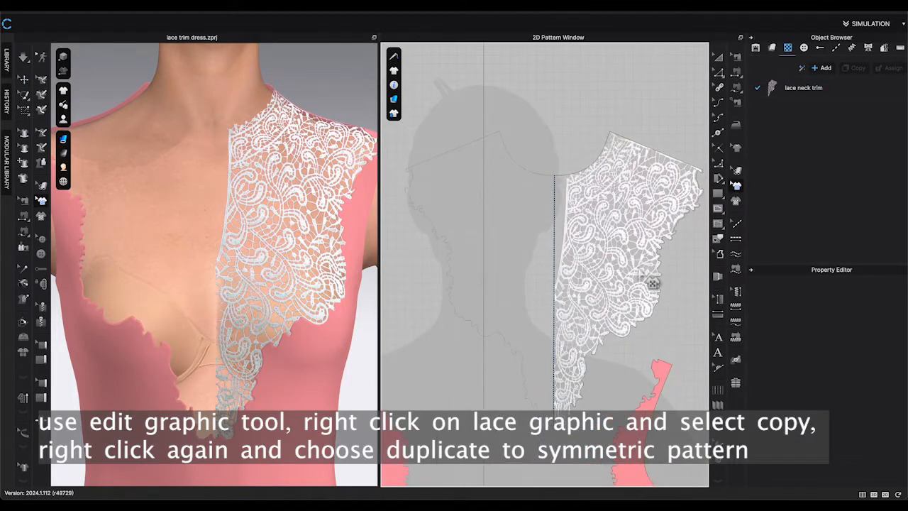
{"action": "right_click", "coordinate": [620, 259]}
{"action": "left_click", "coordinate": [632, 273]}
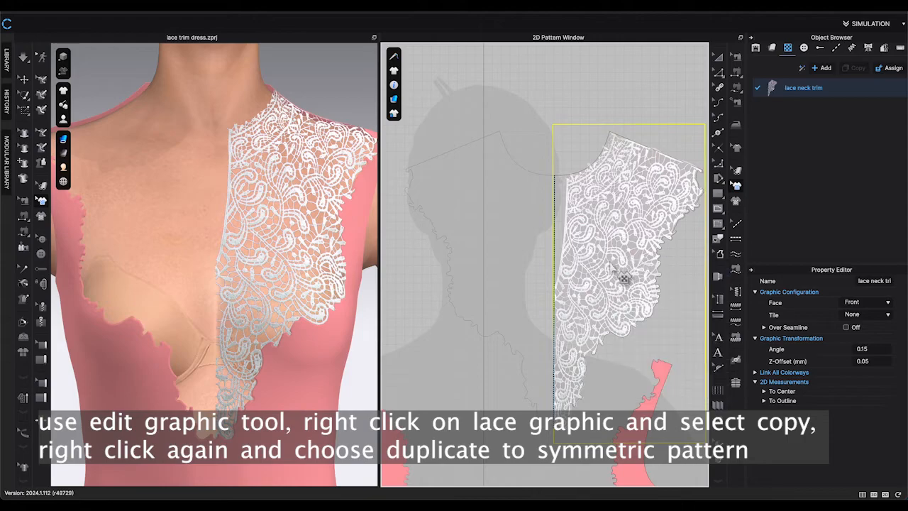
{"action": "right_click", "coordinate": [615, 259]}
{"action": "left_click", "coordinate": [657, 305]}
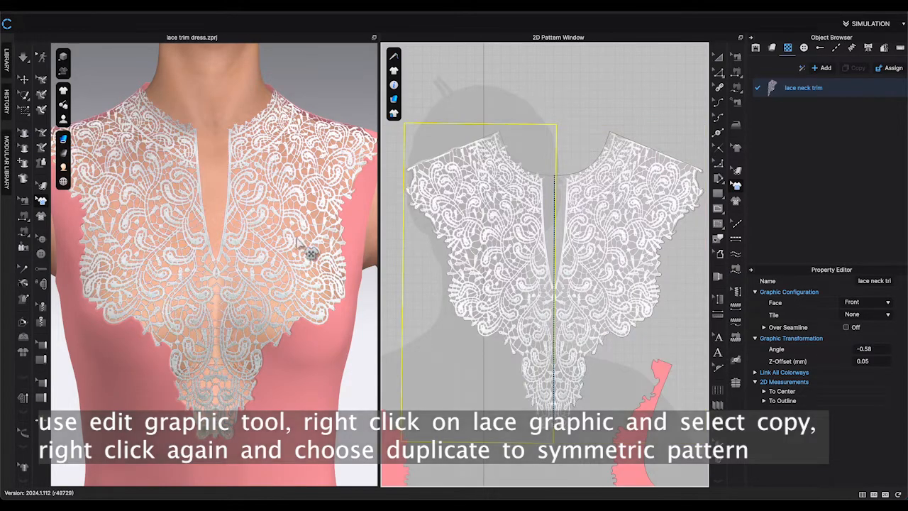
Set the lace graphic's colour to a red Coloro swatch.
{"action": "mouse_move", "coordinate": [253, 237]}
{"action": "right_mouse_down"}
{"action": "mouse_move", "coordinate": [276, 243]}
{"action": "mouse_move", "coordinate": [261, 244]}
{"action": "right_mouse_up"}
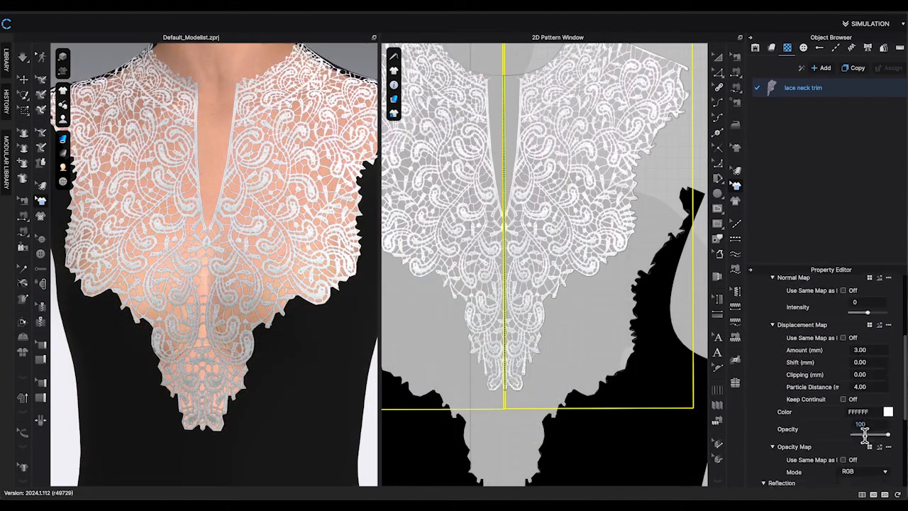
{"action": "scroll", "coordinate": [880, 412], "scroll_direction": "down", "scroll_amount": 2}
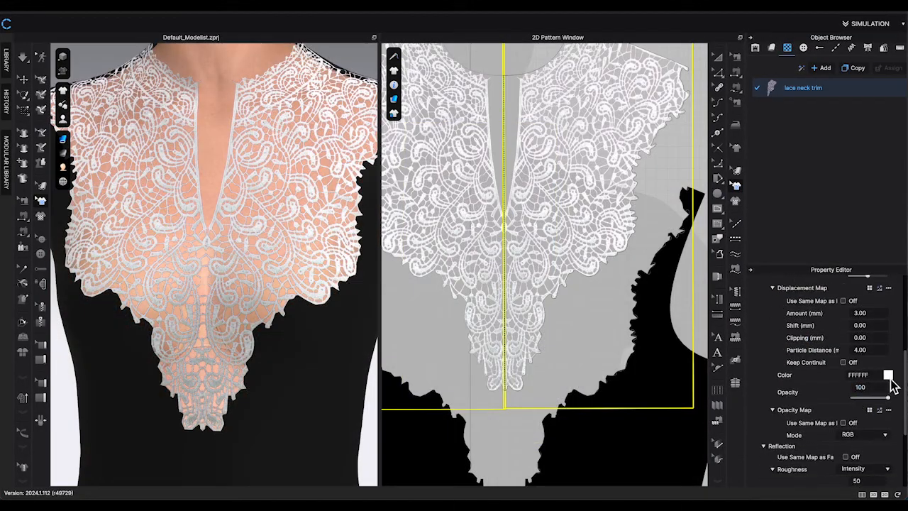
{"action": "left_click", "coordinate": [888, 376]}
{"action": "left_click", "coordinate": [516, 251]}
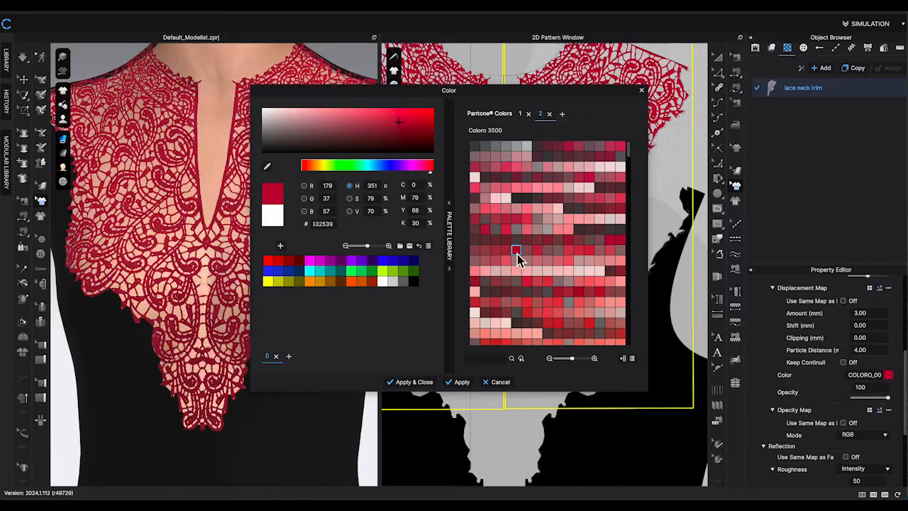
{"action": "left_click", "coordinate": [415, 383]}
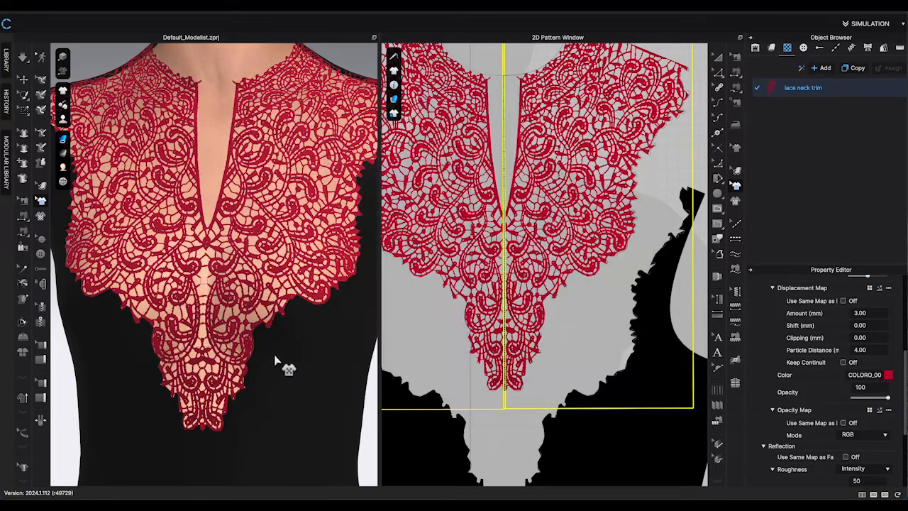
Change the lace graphic's colour to pink D93E74 and reselect the graphic.
{"action": "scroll", "coordinate": [302, 369], "scroll_direction": "up", "scroll_amount": 5}
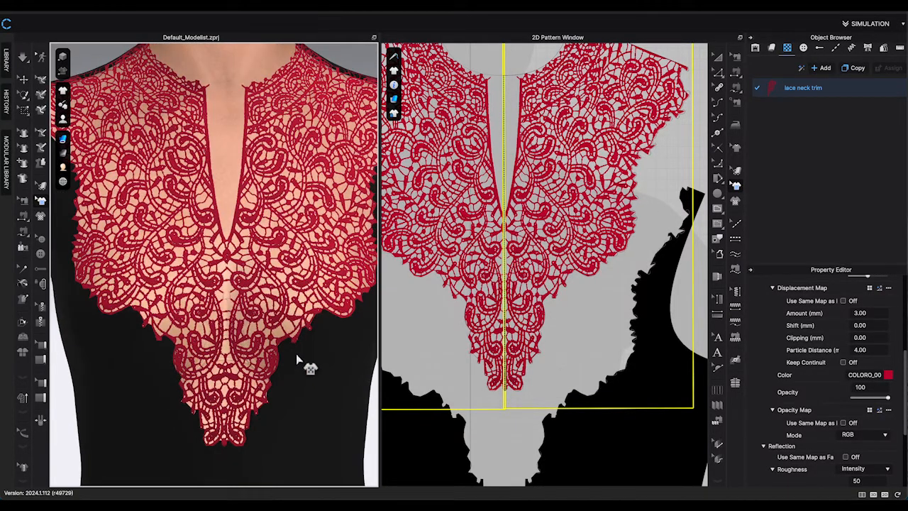
{"action": "scroll", "coordinate": [243, 324], "scroll_direction": "up", "scroll_amount": 10}
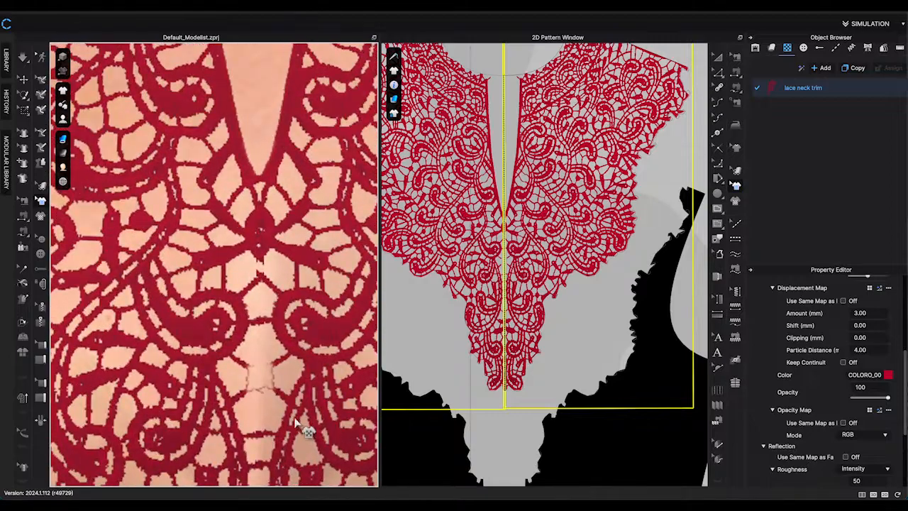
{"action": "scroll", "coordinate": [291, 396], "scroll_direction": "down", "scroll_amount": 5}
{"action": "scroll", "coordinate": [291, 397], "scroll_direction": "down", "scroll_amount": 8}
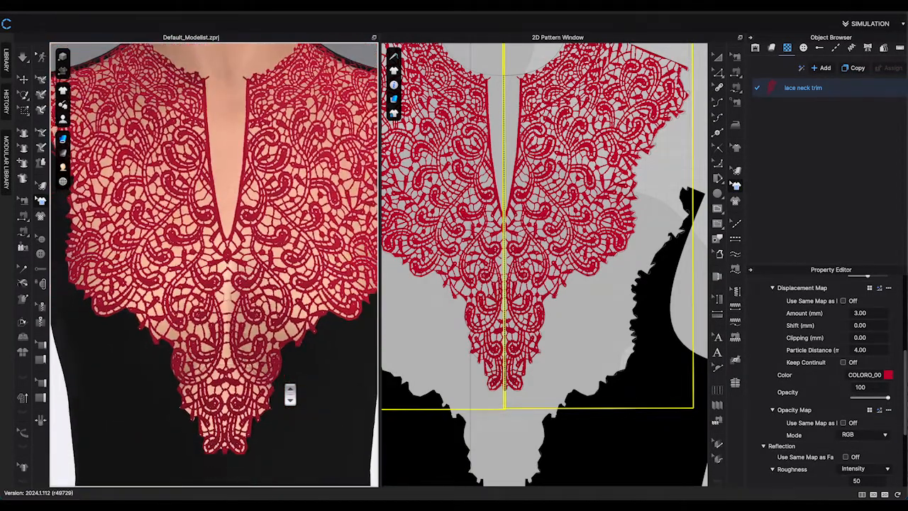
{"action": "scroll", "coordinate": [296, 404], "scroll_direction": "down", "scroll_amount": 3}
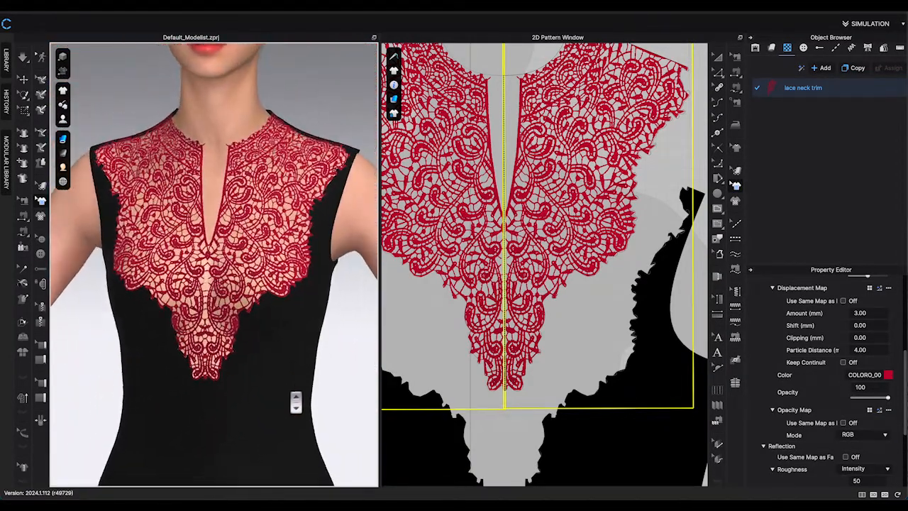
{"action": "mouse_move", "coordinate": [300, 401]}
{"action": "right_mouse_down"}
{"action": "mouse_move", "coordinate": [286, 402]}
{"action": "mouse_move", "coordinate": [311, 403]}
{"action": "mouse_move", "coordinate": [280, 404]}
{"action": "mouse_move", "coordinate": [299, 403]}
{"action": "right_mouse_up"}
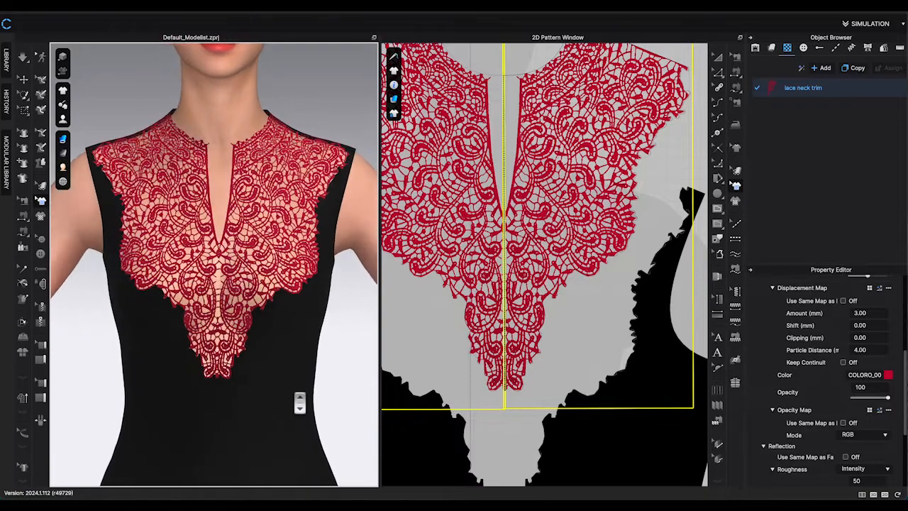
{"action": "left_click", "coordinate": [888, 375]}
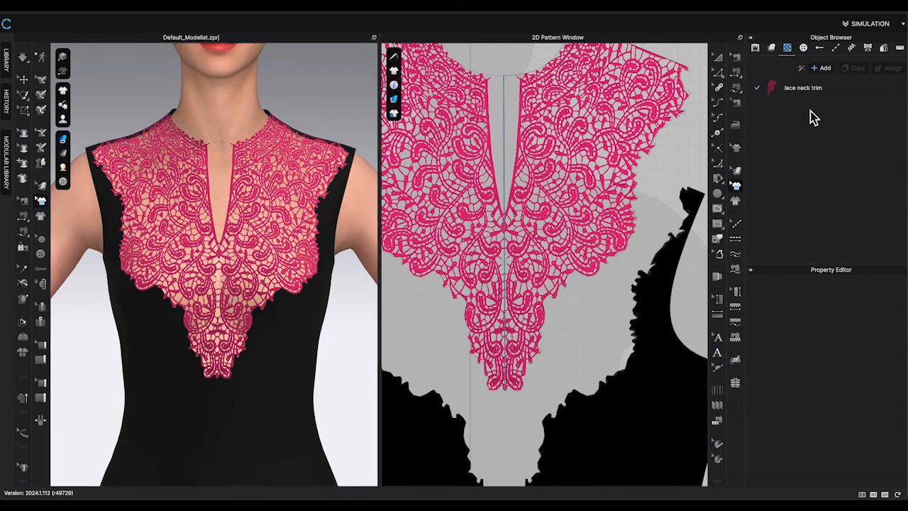
{"action": "left_click", "coordinate": [809, 90]}
Add a normal map with intensity 10 to the lace graphic's material.
{"action": "scroll", "coordinate": [849, 319], "scroll_direction": "down", "scroll_amount": 4}
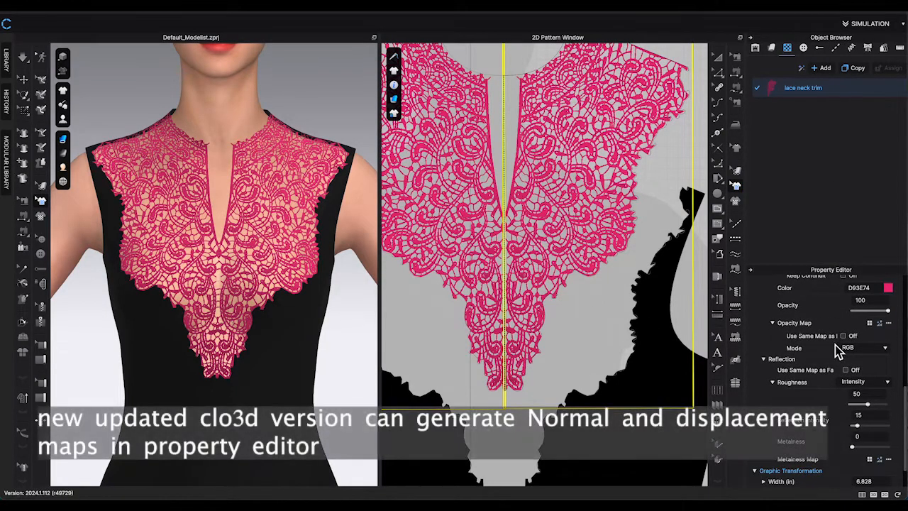
{"action": "scroll", "coordinate": [843, 351], "scroll_direction": "down", "scroll_amount": 2}
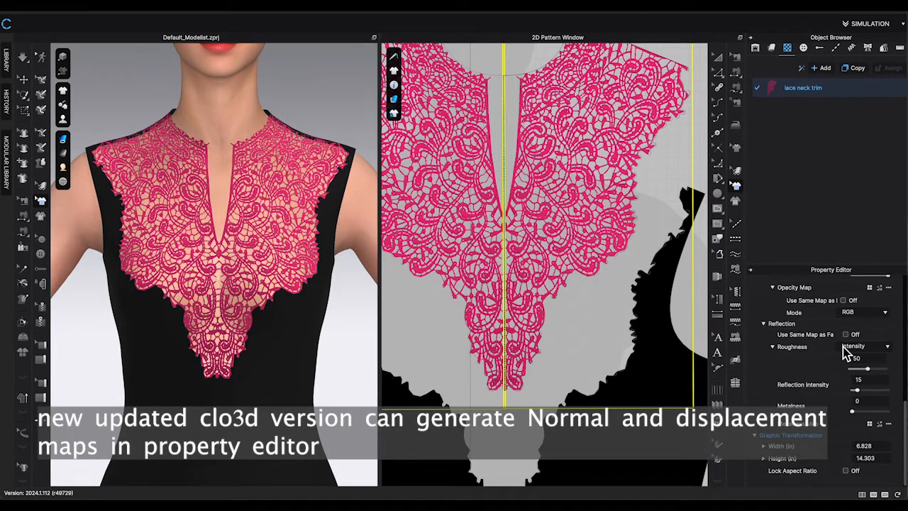
{"action": "scroll", "coordinate": [847, 353], "scroll_direction": "up", "scroll_amount": 6}
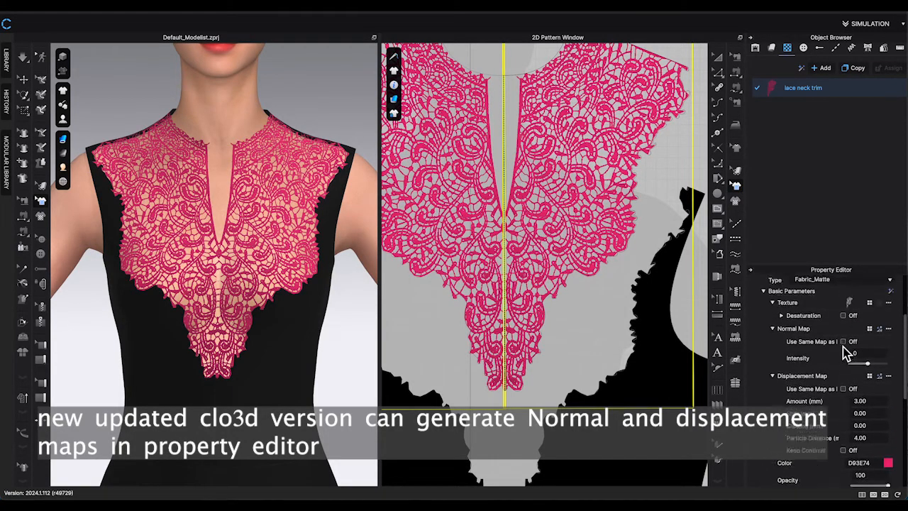
{"action": "scroll", "coordinate": [846, 353], "scroll_direction": "up", "scroll_amount": 2}
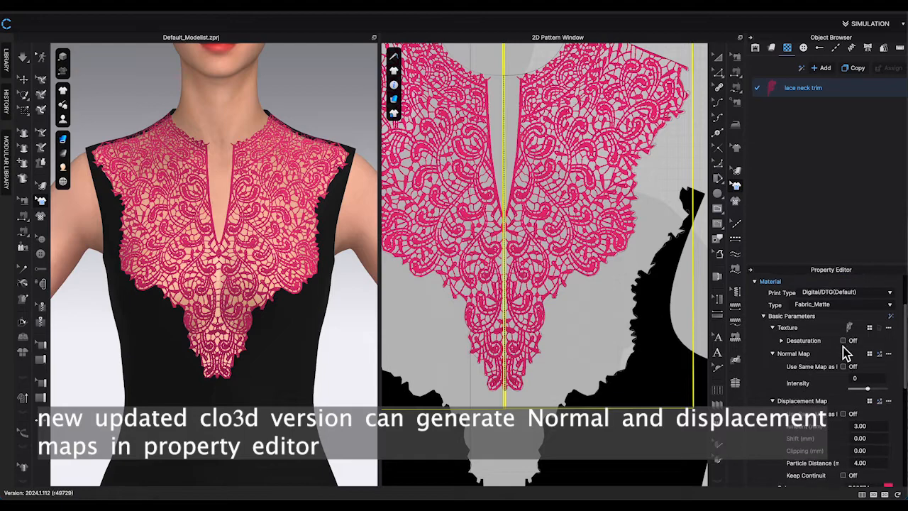
{"action": "scroll", "coordinate": [834, 357], "scroll_direction": "down", "scroll_amount": 1}
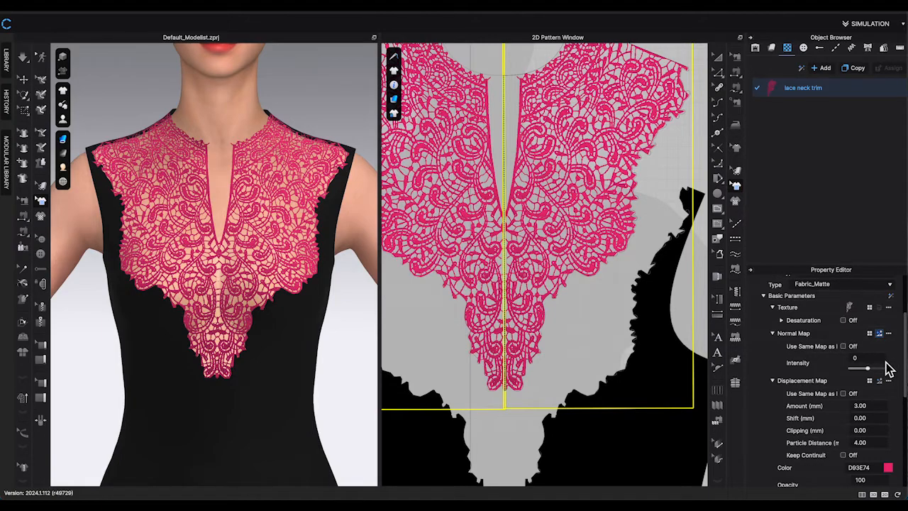
{"action": "scroll", "coordinate": [891, 385], "scroll_direction": "down", "scroll_amount": 3}
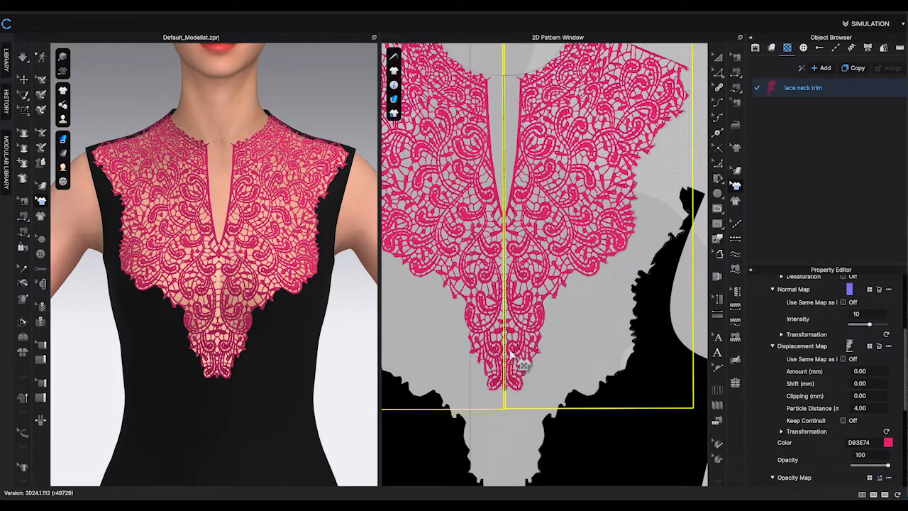
{"action": "left_click", "coordinate": [364, 349]}
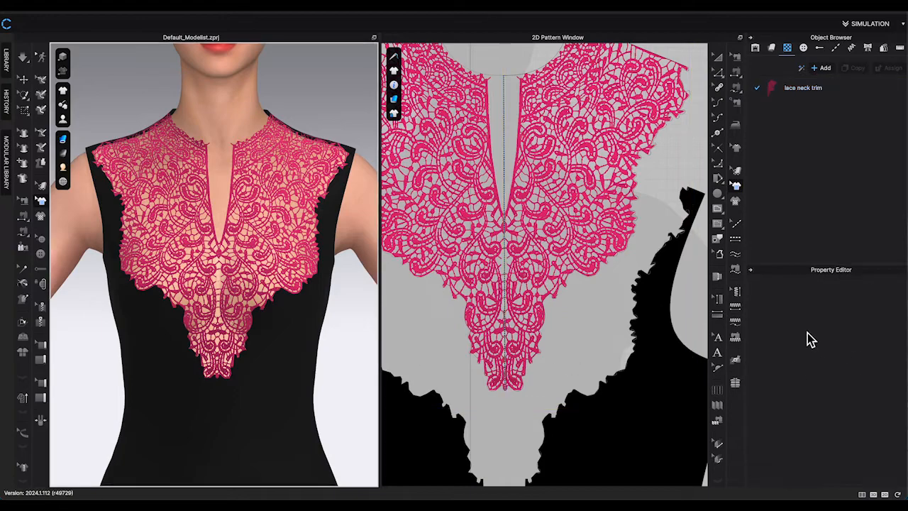
{"action": "left_click", "coordinate": [802, 89]}
{"action": "scroll", "coordinate": [871, 320], "scroll_direction": "down", "scroll_amount": 2}
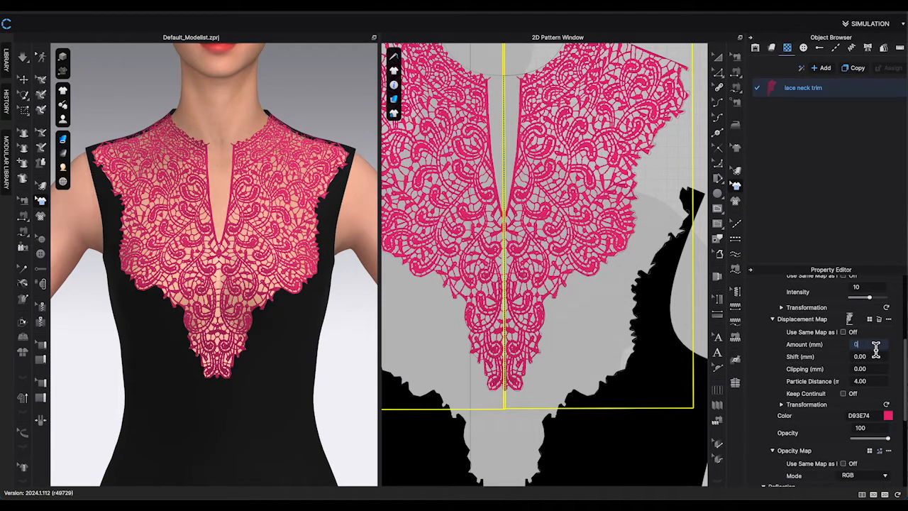
Render a close-up of the lace bodice and open the dome light preset list.
{"action": "left_click", "coordinate": [350, 81]}
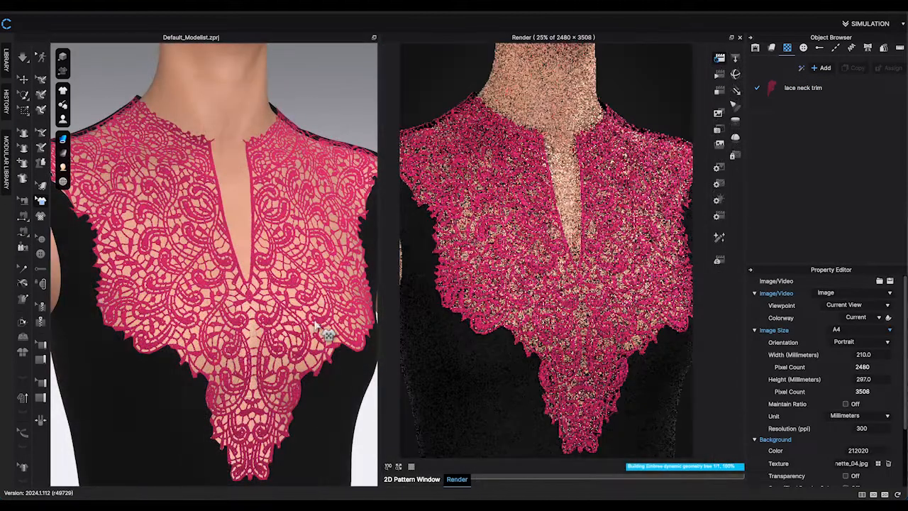
{"action": "scroll", "coordinate": [320, 333], "scroll_direction": "up", "scroll_amount": 3}
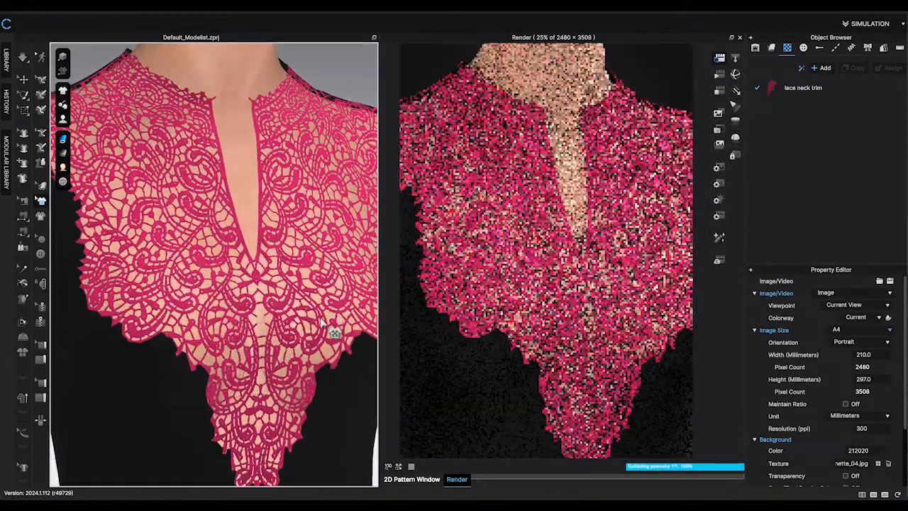
{"action": "right_click_drag", "start_coordinate": [279, 323], "coordinate": [304, 324]}
{"action": "scroll", "coordinate": [306, 329], "scroll_direction": "up", "scroll_amount": 2}
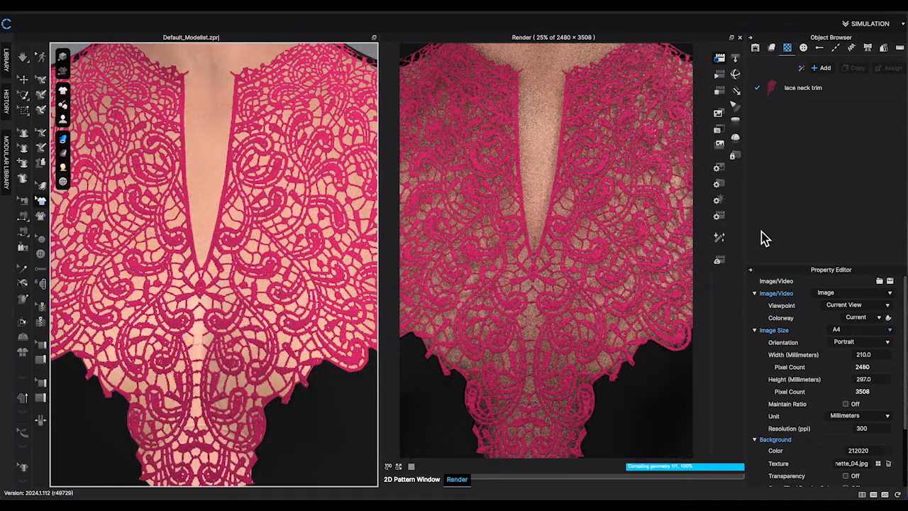
{"action": "left_click", "coordinate": [719, 200]}
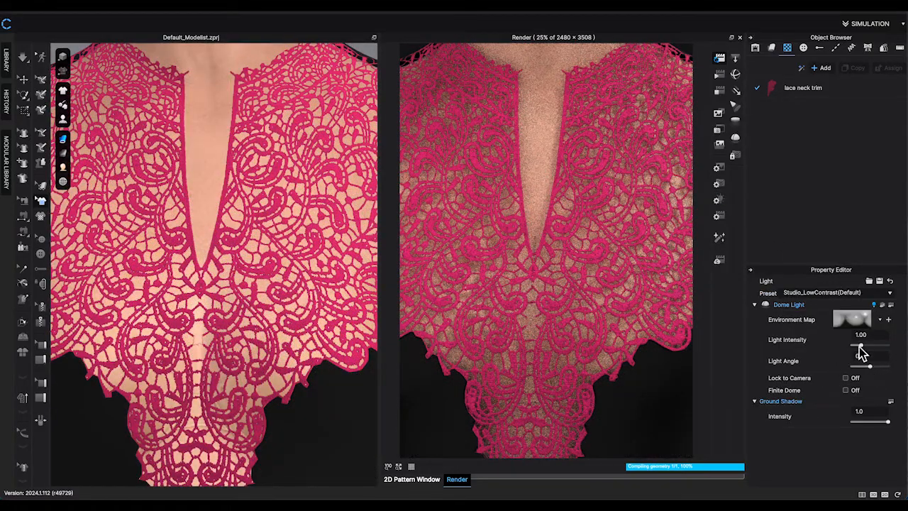
{"action": "left_click", "coordinate": [890, 293]}
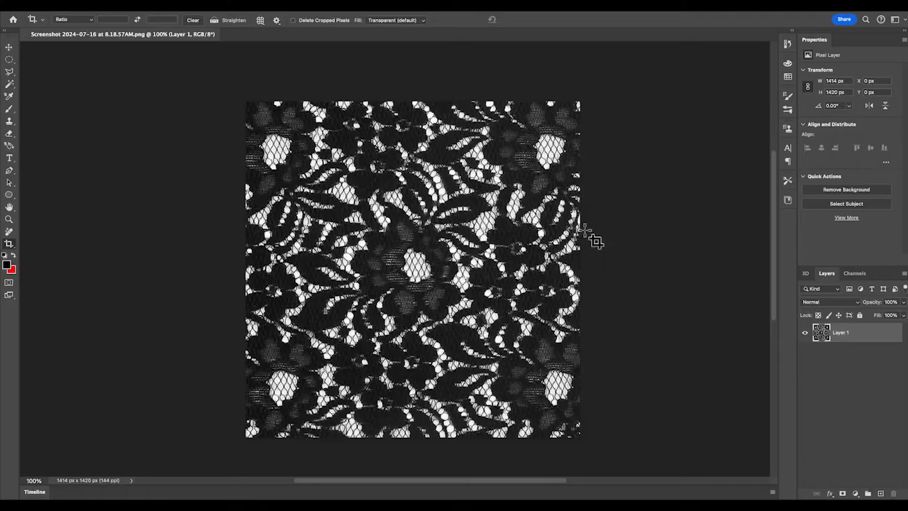
Switch to Photoshop and crop the lace texture image to its central area, about 1173 × 1021 px.
{"action": "left_click", "coordinate": [660, 222]}
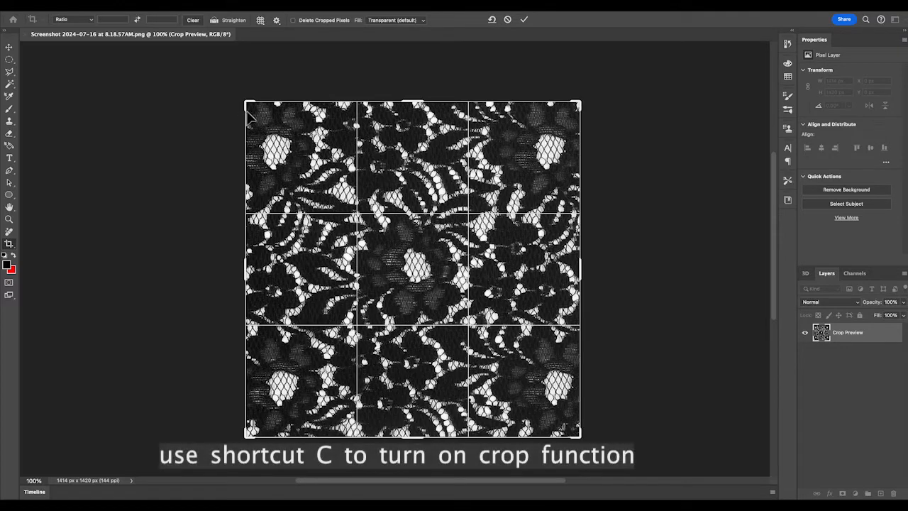
{"action": "left_click_drag", "start_coordinate": [252, 110], "coordinate": [265, 133]}
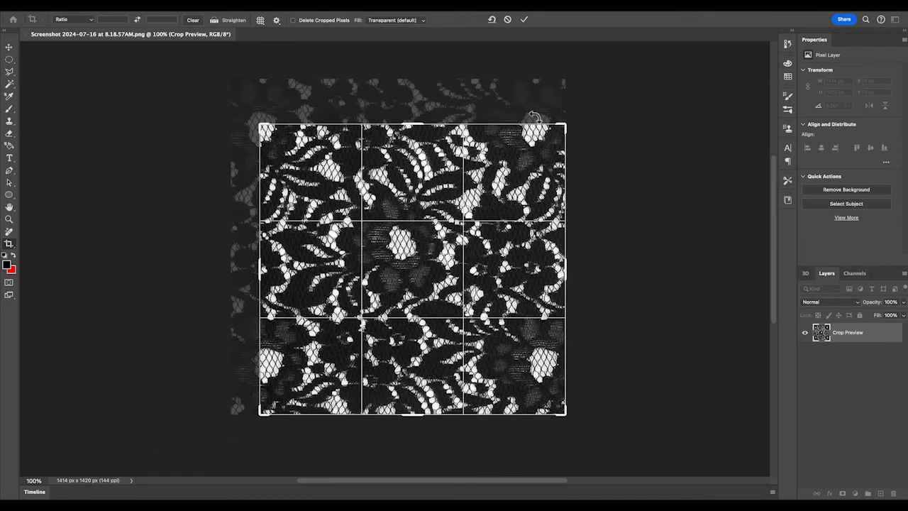
{"action": "left_click_drag", "start_coordinate": [566, 125], "coordinate": [556, 129]}
{"action": "left_click_drag", "start_coordinate": [552, 412], "coordinate": [556, 396]}
{"action": "left_click_drag", "start_coordinate": [553, 394], "coordinate": [553, 392]}
{"action": "left_click", "coordinate": [127, 5]}
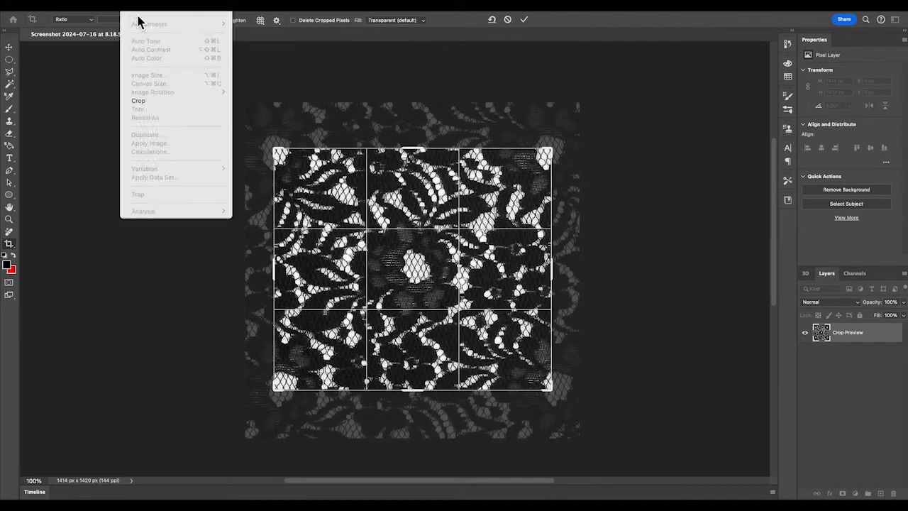
{"action": "left_click", "coordinate": [301, 84]}
{"action": "left_click", "coordinate": [131, 6]}
{"action": "left_click", "coordinate": [90, 80]}
{"action": "left_click", "coordinate": [10, 49]}
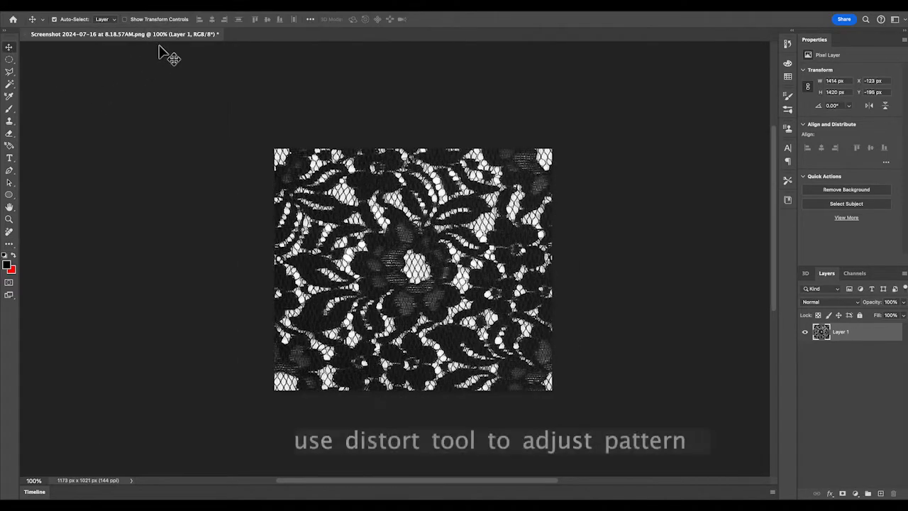
Apply Distort to the lace layer and pull its bottom corners to straighten the pattern.
{"action": "left_click", "coordinate": [159, 6]}
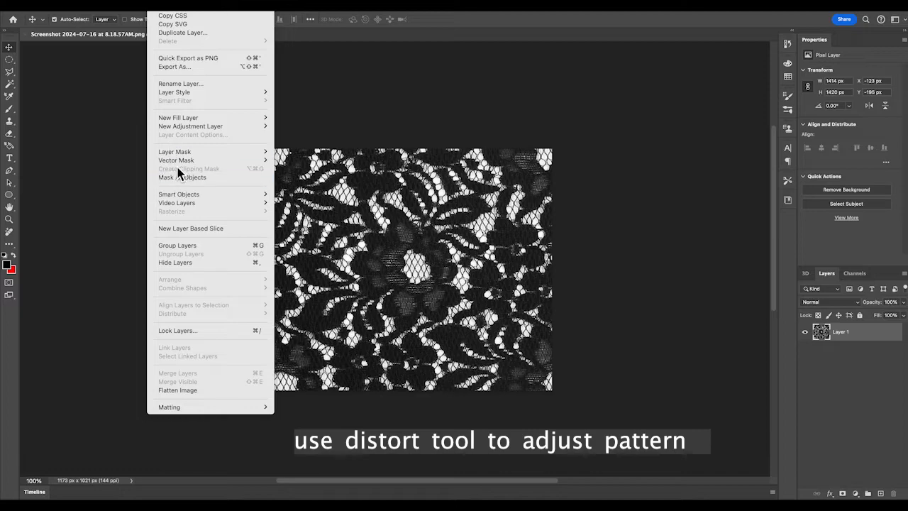
{"action": "mouse_move", "coordinate": [113, 5]}
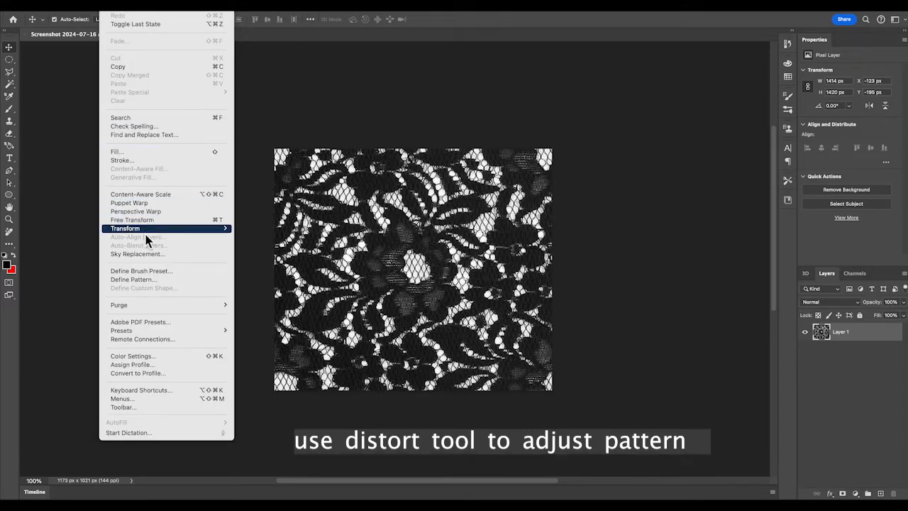
{"action": "mouse_move", "coordinate": [146, 228]}
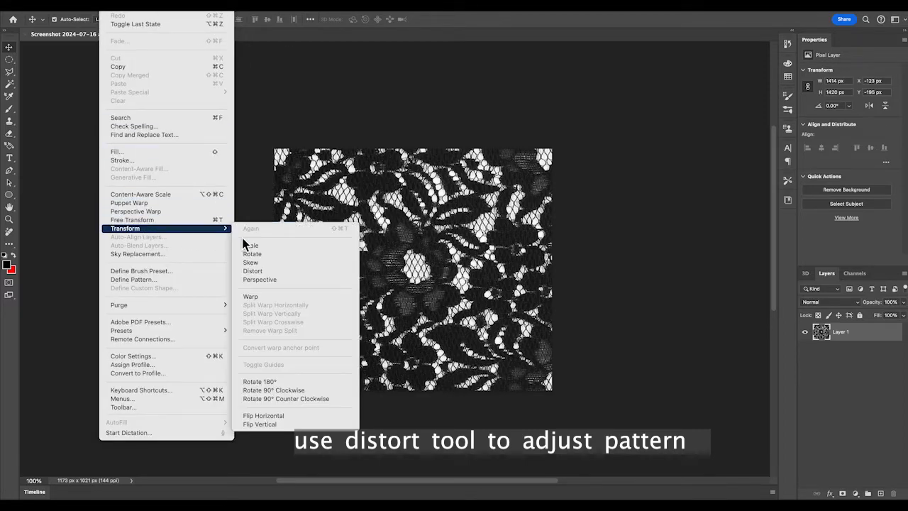
{"action": "left_click", "coordinate": [264, 273]}
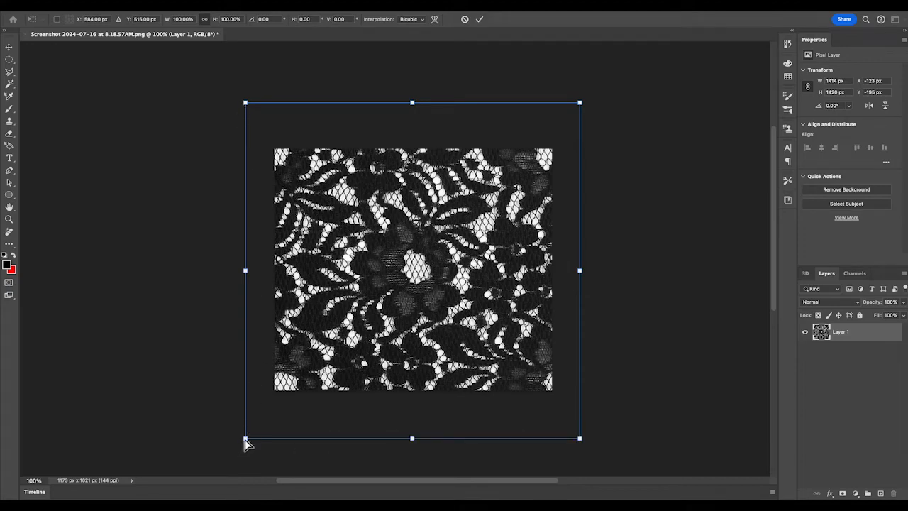
{"action": "left_click_drag", "start_coordinate": [248, 437], "coordinate": [236, 443]}
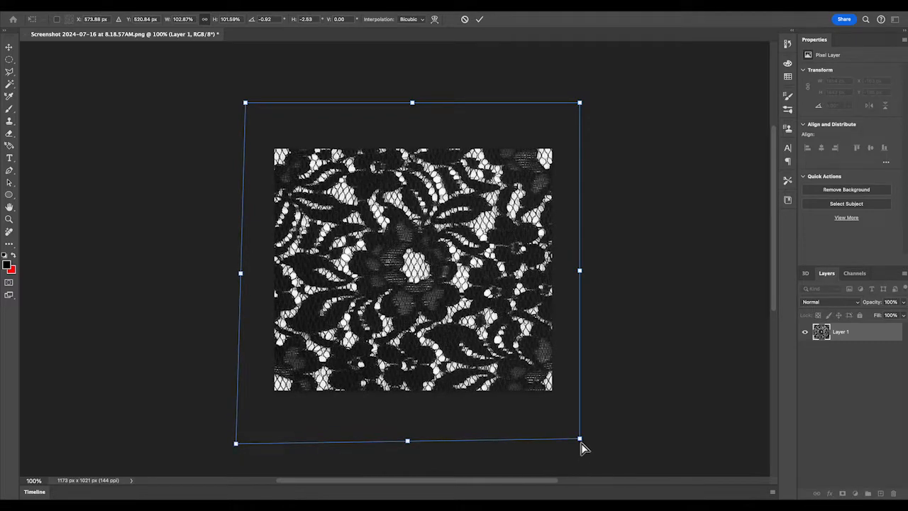
{"action": "left_click_drag", "start_coordinate": [580, 444], "coordinate": [575, 444]}
{"action": "left_click_drag", "start_coordinate": [238, 445], "coordinate": [239, 441]}
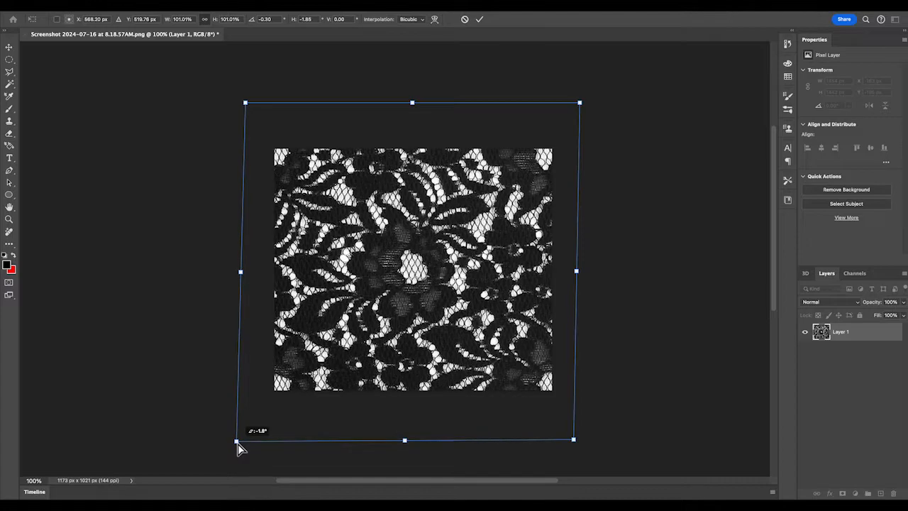
Turn on the grid overlay to check the texture's alignment.
{"action": "left_click", "coordinate": [289, 10]}
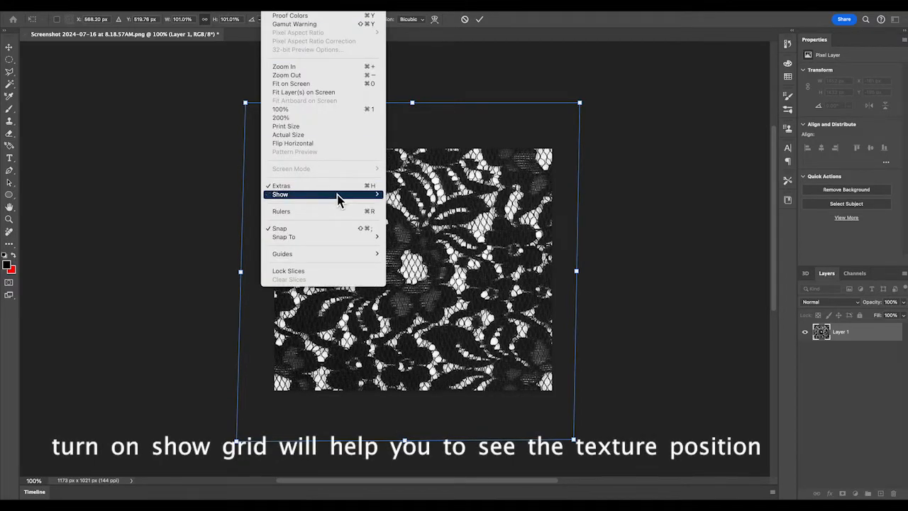
{"action": "mouse_move", "coordinate": [339, 195]}
{"action": "left_click", "coordinate": [423, 222]}
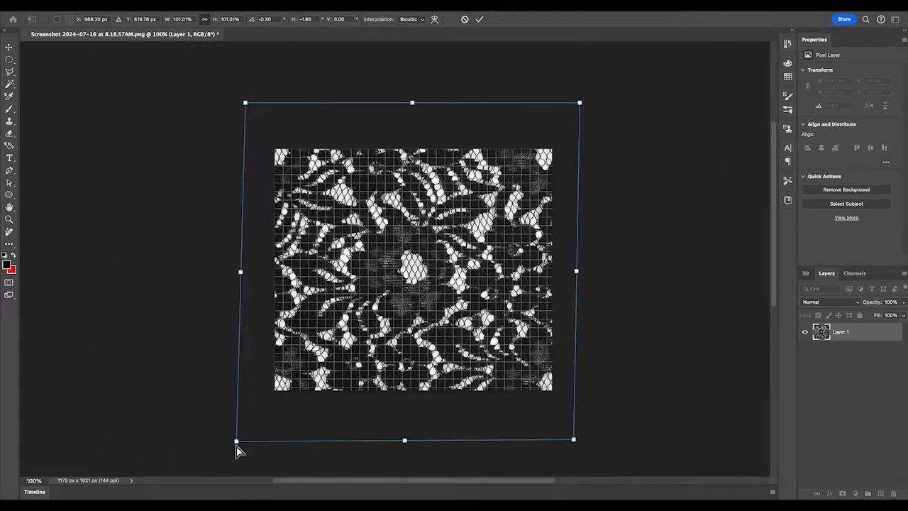
Fine-tune the distortion by adjusting the bounding box corners against the grid, then commit the transform.
{"action": "left_click_drag", "start_coordinate": [237, 443], "coordinate": [236, 443]}
{"action": "left_click_drag", "start_coordinate": [576, 441], "coordinate": [577, 446]}
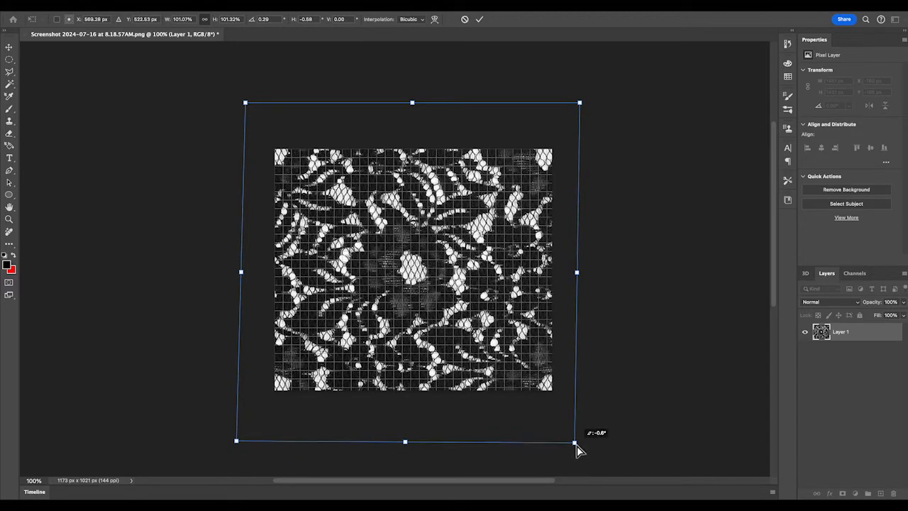
{"action": "left_click_drag", "start_coordinate": [237, 442], "coordinate": [236, 441]}
{"action": "left_click_drag", "start_coordinate": [251, 105], "coordinate": [246, 105]}
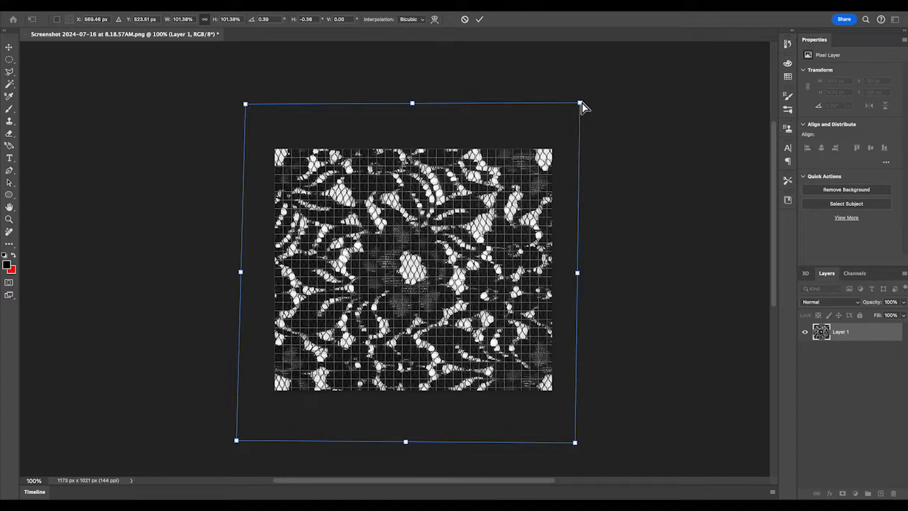
{"action": "left_click_drag", "start_coordinate": [582, 103], "coordinate": [581, 102]}
{"action": "left_click_drag", "start_coordinate": [575, 442], "coordinate": [575, 441]}
{"action": "left_click_drag", "start_coordinate": [582, 101], "coordinate": [581, 103]}
{"action": "left_click_drag", "start_coordinate": [245, 105], "coordinate": [245, 106]}
{"action": "left_click_drag", "start_coordinate": [581, 103], "coordinate": [584, 100]}
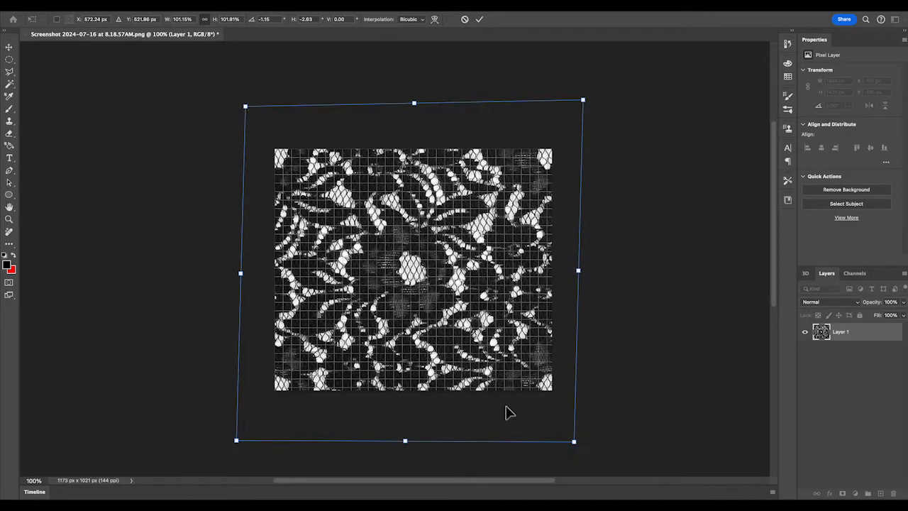
{"action": "left_click", "coordinate": [9, 48]}
Turn off the grid overlay.
{"action": "left_click", "coordinate": [297, 6]}
{"action": "mouse_move", "coordinate": [272, 6]}
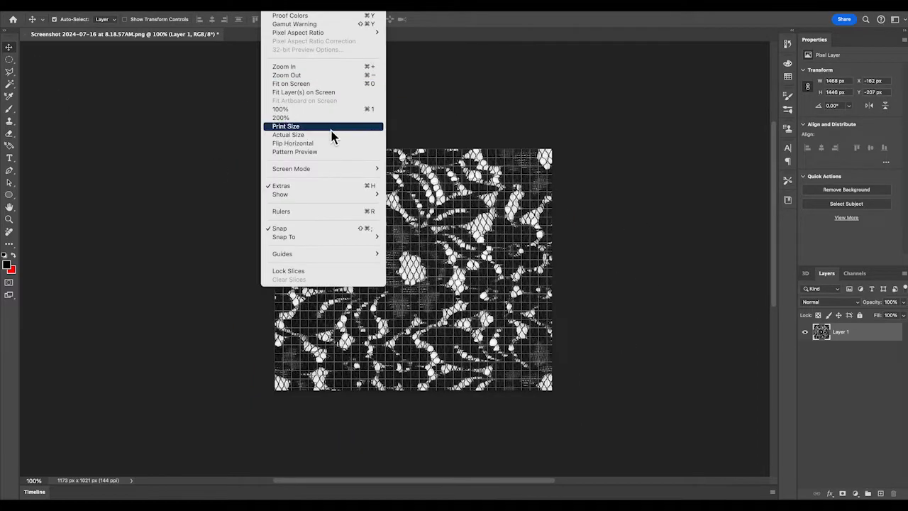
{"action": "mouse_move", "coordinate": [342, 193]}
{"action": "left_click", "coordinate": [401, 220]}
Select the lace layer and use the Magic Wand to select the white background areas.
{"action": "left_click", "coordinate": [599, 259]}
{"action": "key", "text": "super+plus"}
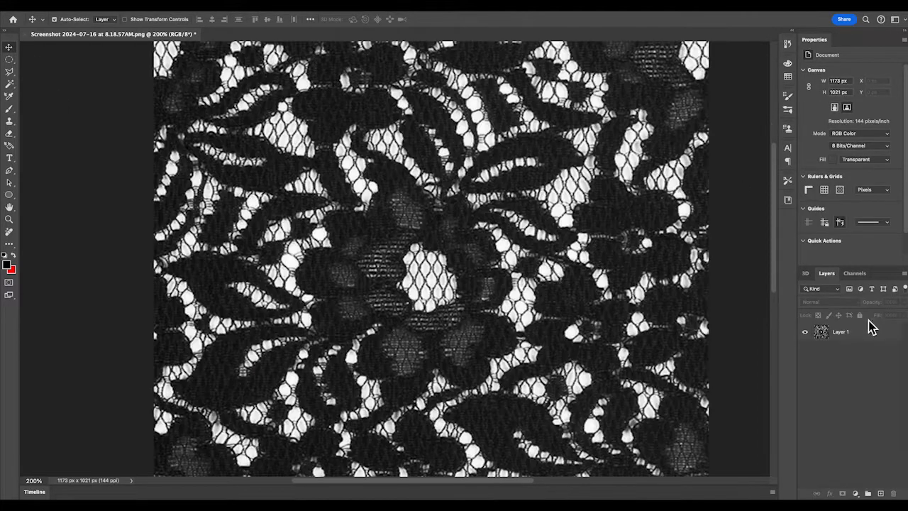
{"action": "left_click", "coordinate": [871, 327]}
{"action": "scroll", "coordinate": [675, 184], "scroll_direction": "left", "scroll_amount": 2}
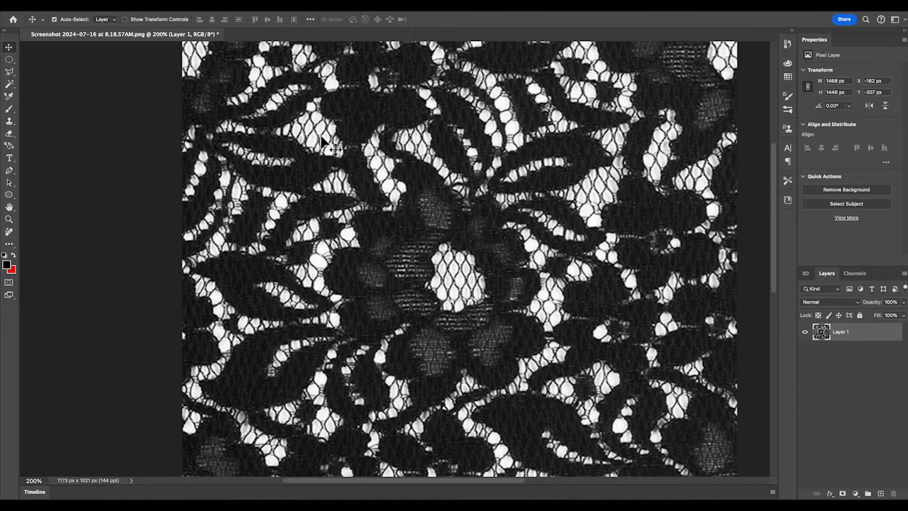
{"action": "left_click", "coordinate": [10, 85]}
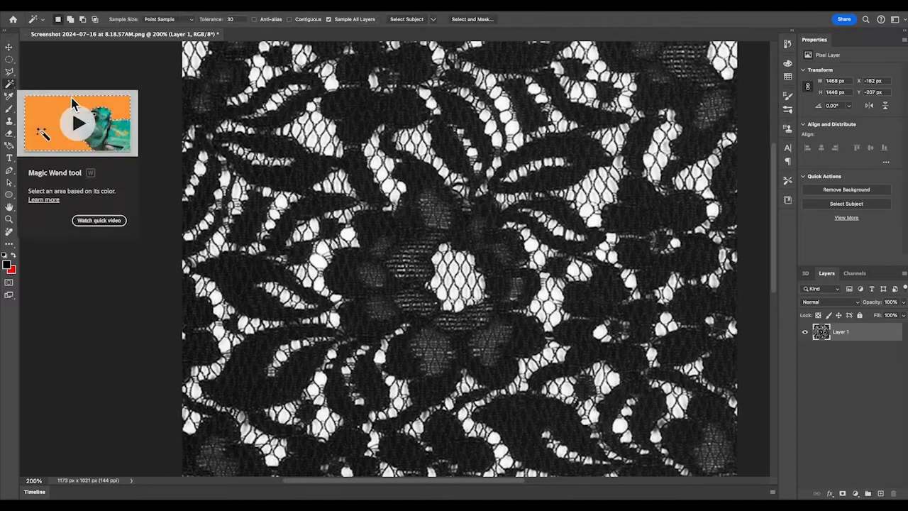
{"action": "left_click", "coordinate": [326, 160]}
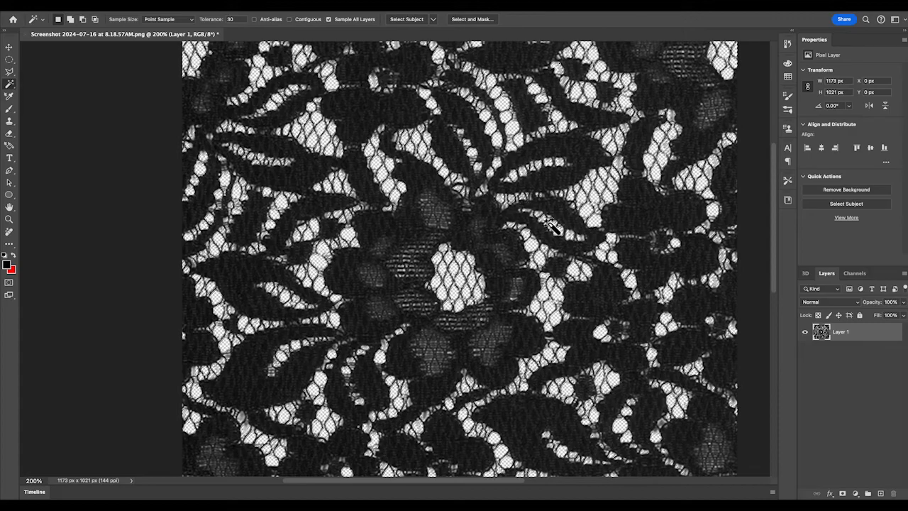
Zoom into the lace and delete selected background colour areas with the Magic Wand, deselecting after each.
{"action": "key", "text": "super+minus"}
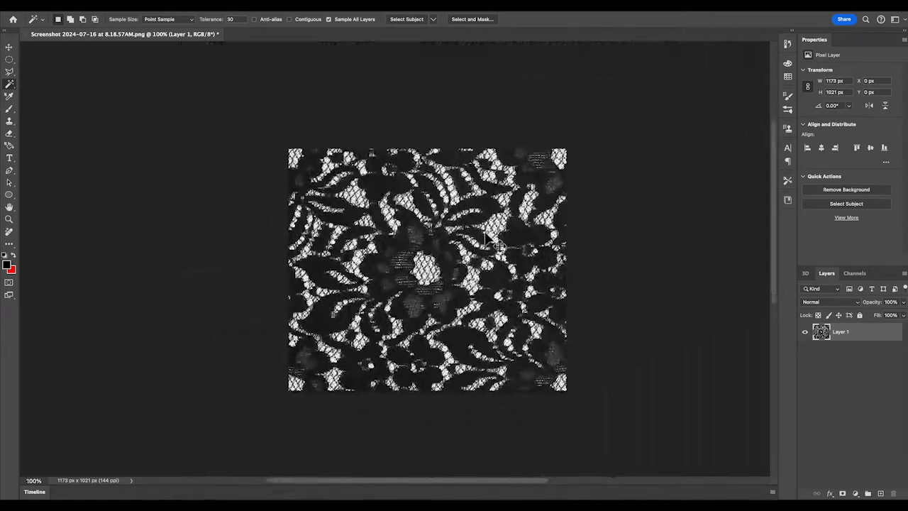
{"action": "key", "text": "super+plus"}
{"action": "key", "text": "super+plus"}
{"action": "key", "text": "super+plus"}
{"action": "key", "text": "super+plus"}
{"action": "key", "text": "super+plus"}
{"action": "key", "text": "super+plus"}
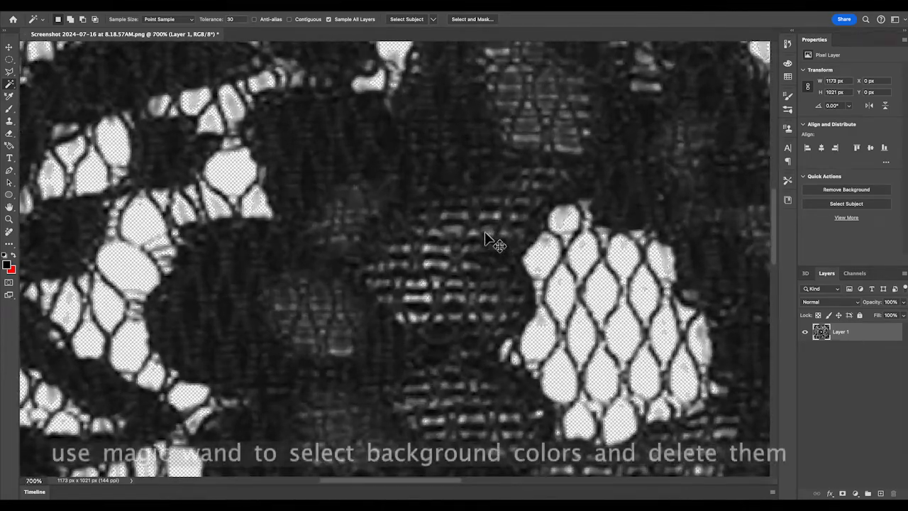
{"action": "left_click", "coordinate": [637, 307]}
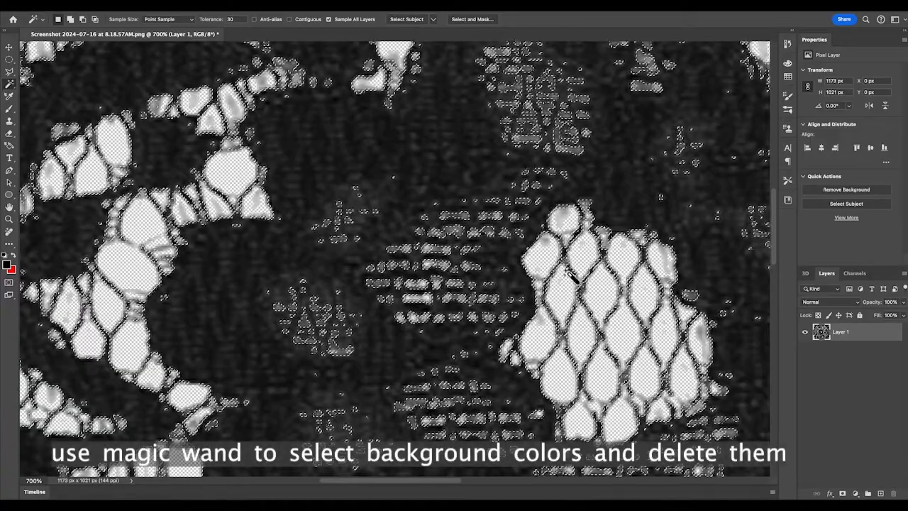
{"action": "key", "text": "super+d"}
{"action": "left_click", "coordinate": [565, 224]}
{"action": "key", "text": "Delete"}
{"action": "key", "text": "super+d"}
{"action": "left_click", "coordinate": [686, 289]}
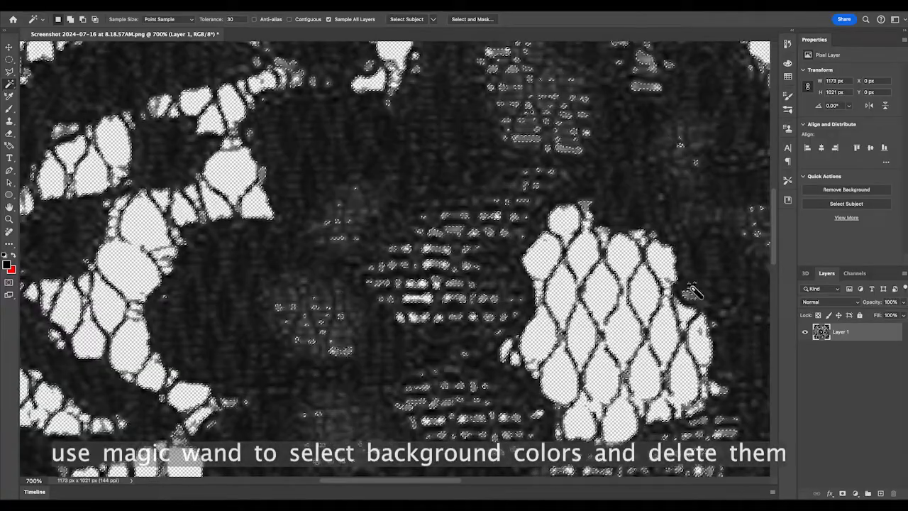
{"action": "key", "text": "Delete"}
{"action": "key", "text": "super+d"}
Set the Magic Wand tolerance to 5 and sample a background spot.
{"action": "scroll", "coordinate": [166, 262], "scroll_direction": "up", "scroll_amount": 1}
{"action": "double_click", "coordinate": [231, 19]}
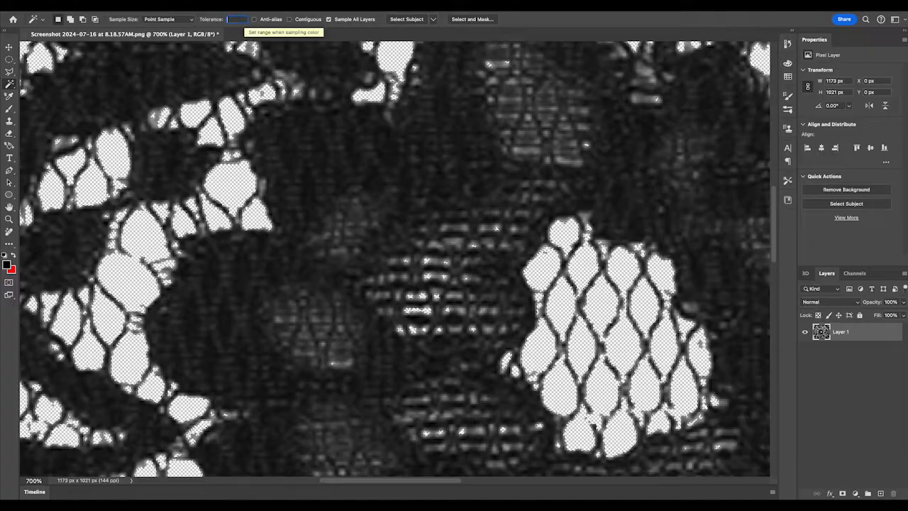
{"action": "type", "text": "5"}
{"action": "left_click", "coordinate": [435, 280]}
{"action": "key", "text": "super+d"}
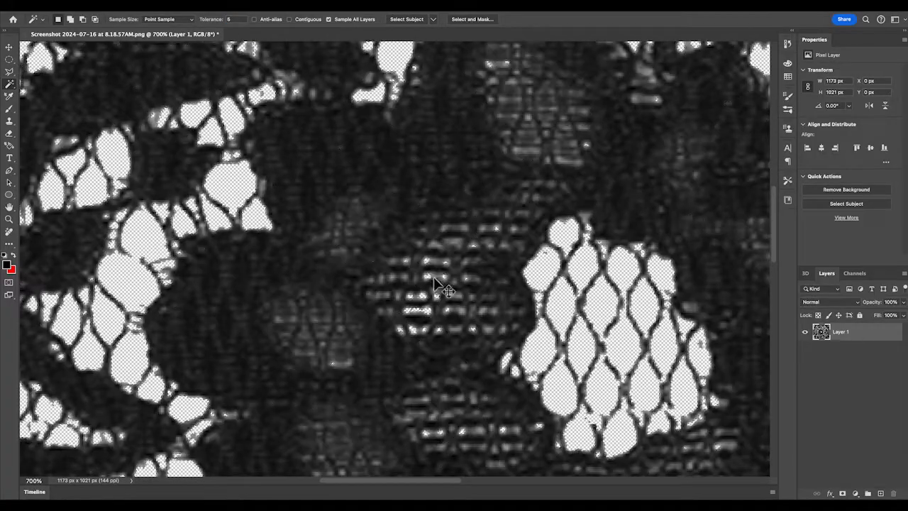
Zoom in closely and delete a leftover background patch inside the mesh.
{"action": "scroll", "coordinate": [436, 280], "scroll_direction": "up", "scroll_amount": 5, "text": "alt"}
{"action": "scroll", "coordinate": [275, 291], "scroll_direction": "down", "scroll_amount": 5, "text": "alt"}
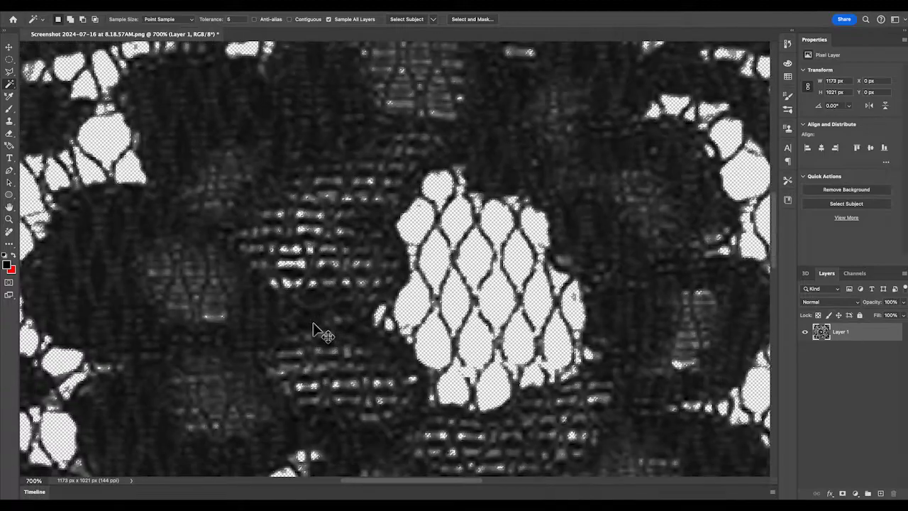
{"action": "left_click", "coordinate": [477, 323]}
{"action": "scroll", "coordinate": [479, 326], "scroll_direction": "up", "scroll_amount": 5, "text": "alt"}
{"action": "left_click", "coordinate": [474, 263]}
{"action": "left_click", "coordinate": [477, 271]}
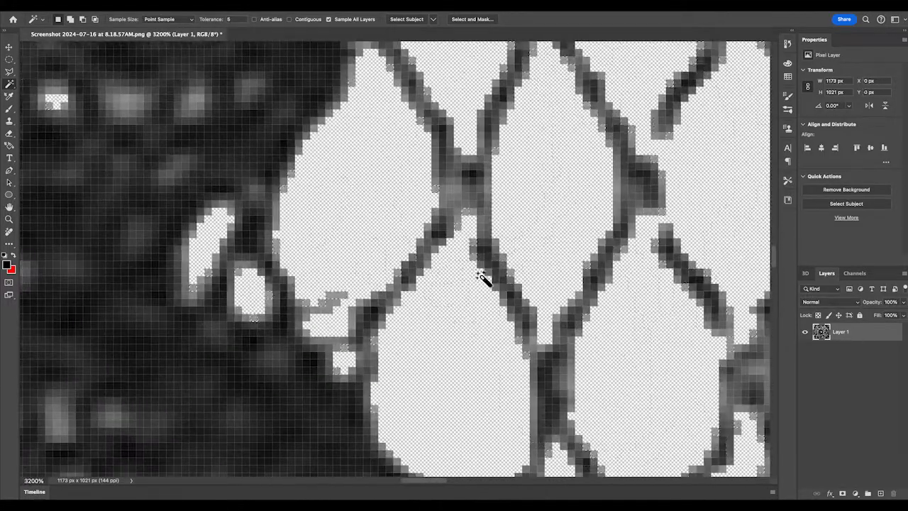
{"action": "key", "text": "Delete"}
Delete more leftover background patches in the mesh, undoing one unwanted deletion.
{"action": "left_click", "coordinate": [500, 245]}
{"action": "key", "text": "Delete"}
{"action": "left_click", "coordinate": [499, 292]}
{"action": "key", "text": "Delete"}
{"action": "key", "text": "super+z"}
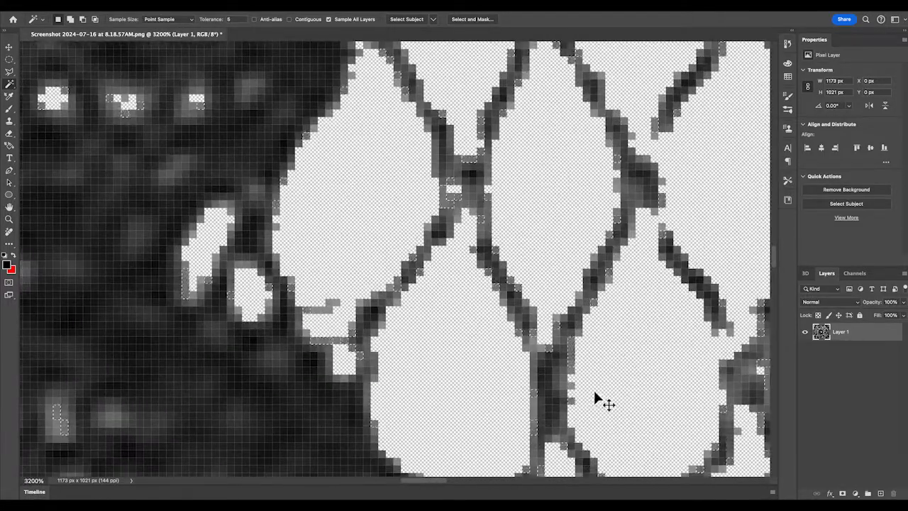
{"action": "left_click", "coordinate": [563, 392]}
{"action": "key", "text": "Delete"}
Add a Hue/Saturation adjustment layer and set its lightness to -18 to darken the lace.
{"action": "key", "text": "super+minus"}
{"action": "key", "text": "super+minus"}
{"action": "key", "text": "super+1"}
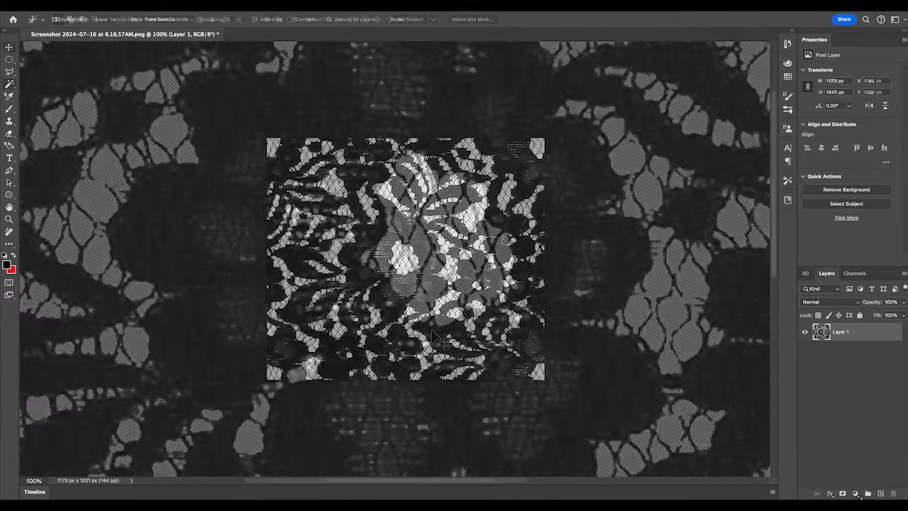
{"action": "key", "text": "v"}
{"action": "left_click", "coordinate": [855, 493]}
{"action": "left_click", "coordinate": [863, 417]}
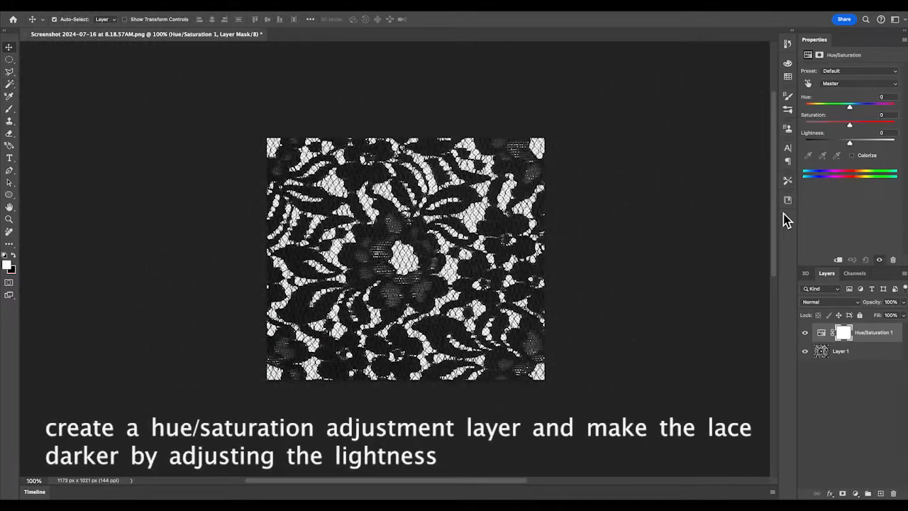
{"action": "left_click_drag", "start_coordinate": [853, 145], "coordinate": [825, 146]}
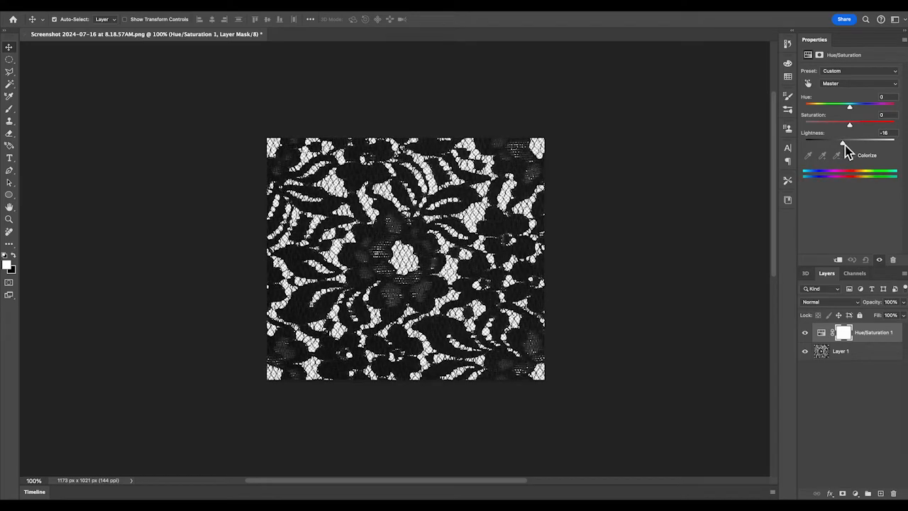
{"action": "left_click_drag", "start_coordinate": [845, 144], "coordinate": [843, 145]}
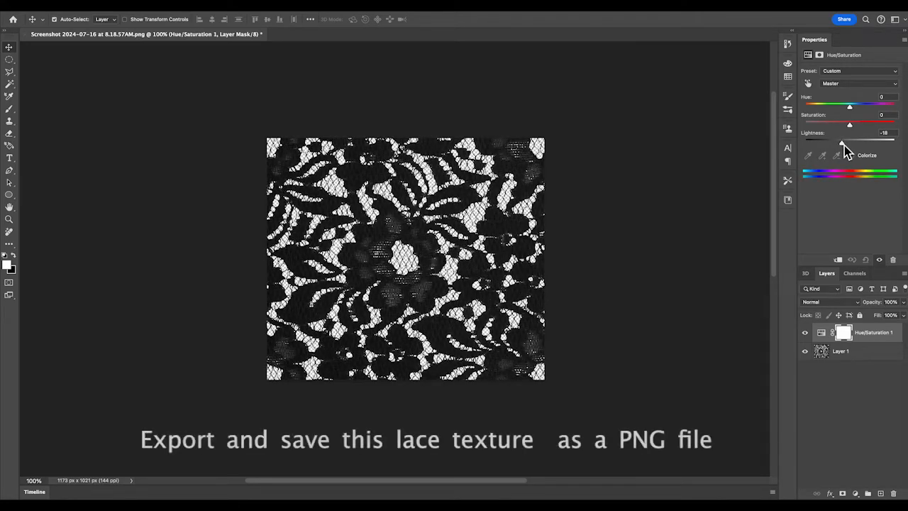
Export the lace texture as a PNG file.
{"action": "left_click", "coordinate": [699, 321]}
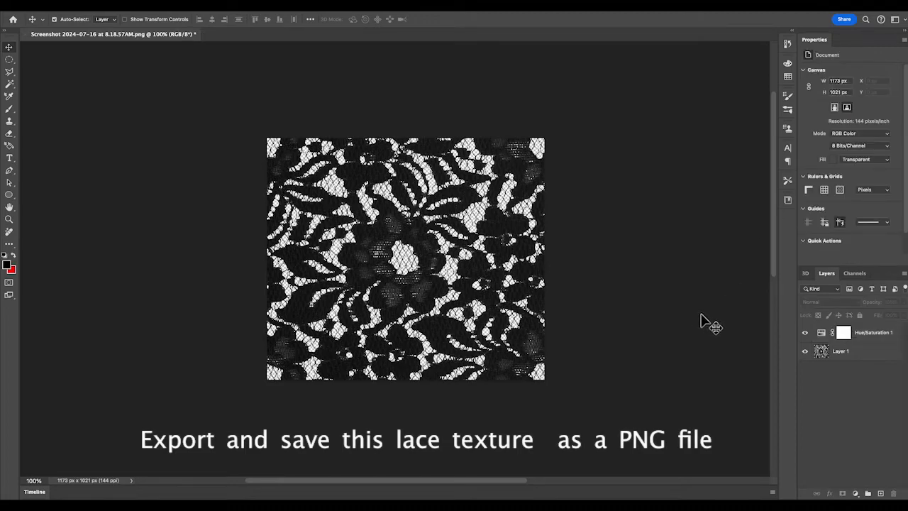
{"action": "scroll", "coordinate": [689, 319], "scroll_direction": "up", "scroll_amount": 1}
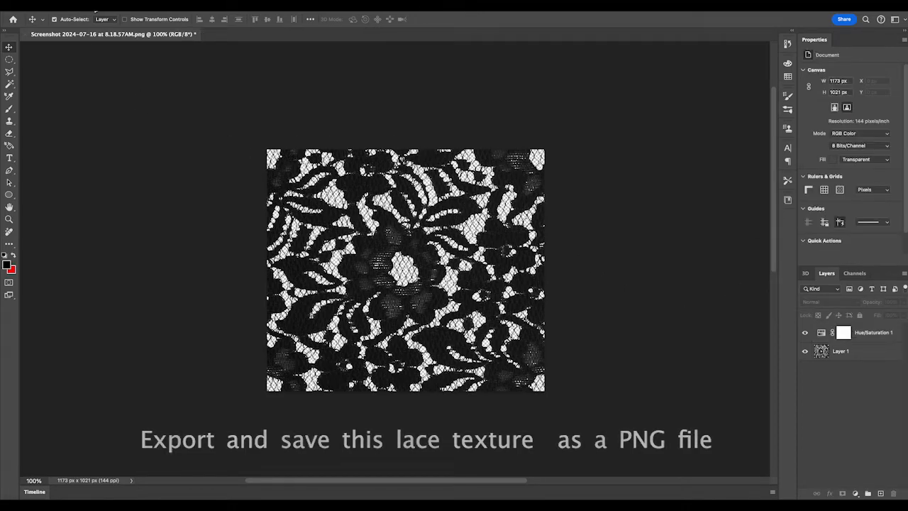
{"action": "left_click", "coordinate": [89, 5]}
{"action": "mouse_move", "coordinate": [142, 158]}
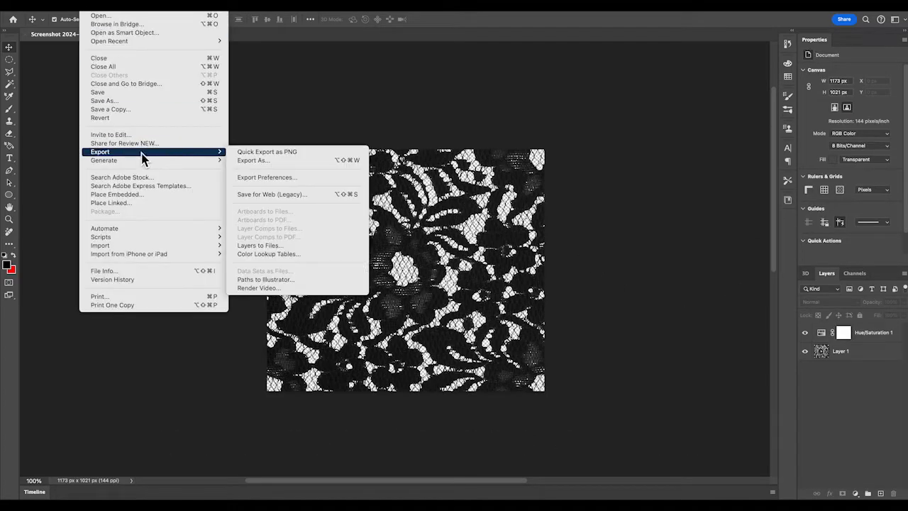
{"action": "left_click", "coordinate": [281, 162]}
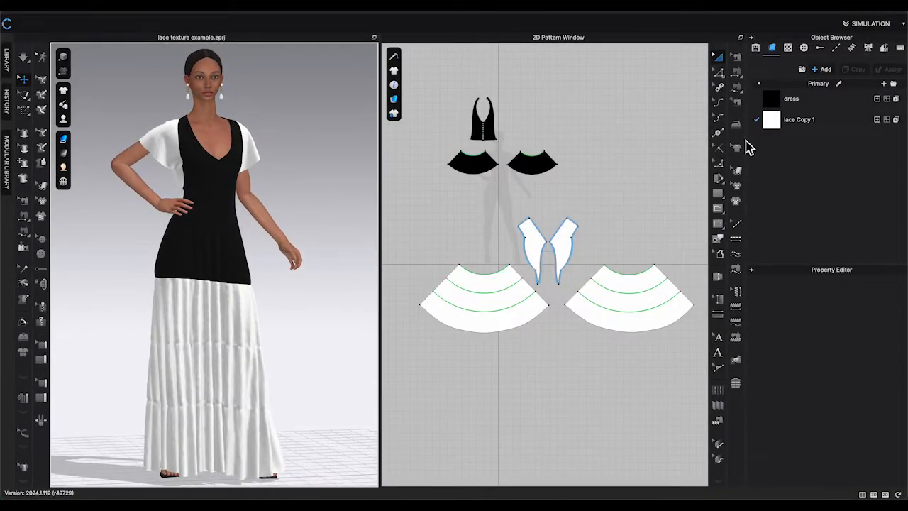
Apply the black lace texture.png image as the texture of the lace Copy 1 fabric.
{"action": "left_click", "coordinate": [802, 120]}
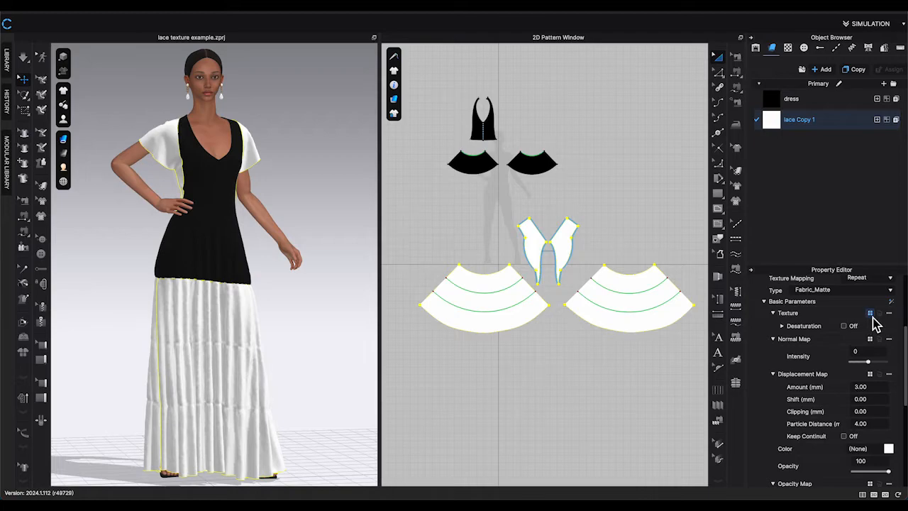
{"action": "left_click", "coordinate": [871, 313]}
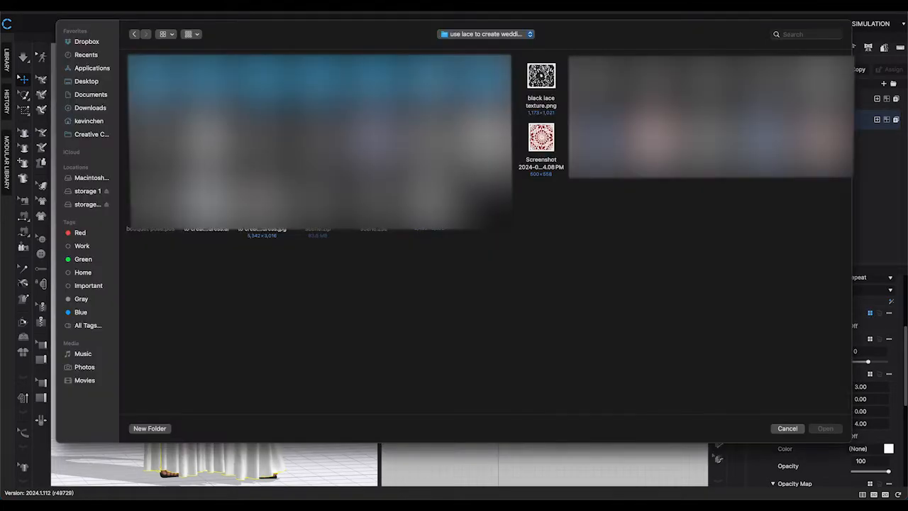
{"action": "left_click", "coordinate": [548, 76]}
{"action": "left_click", "coordinate": [826, 429]}
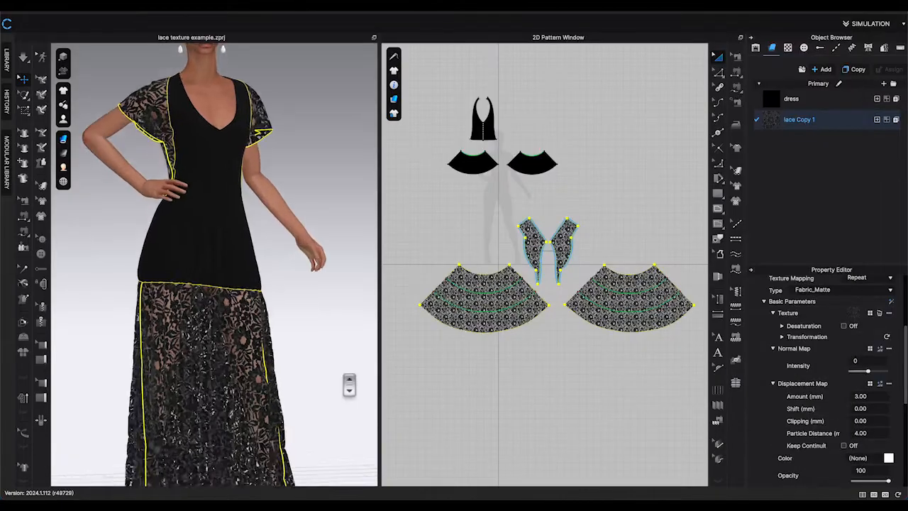
Set the lace fabric's displacement map amount to 2 mm.
{"action": "scroll", "coordinate": [348, 381], "scroll_direction": "up", "scroll_amount": 5}
{"action": "left_click", "coordinate": [342, 230]}
{"action": "scroll", "coordinate": [344, 298], "scroll_direction": "up", "scroll_amount": 8}
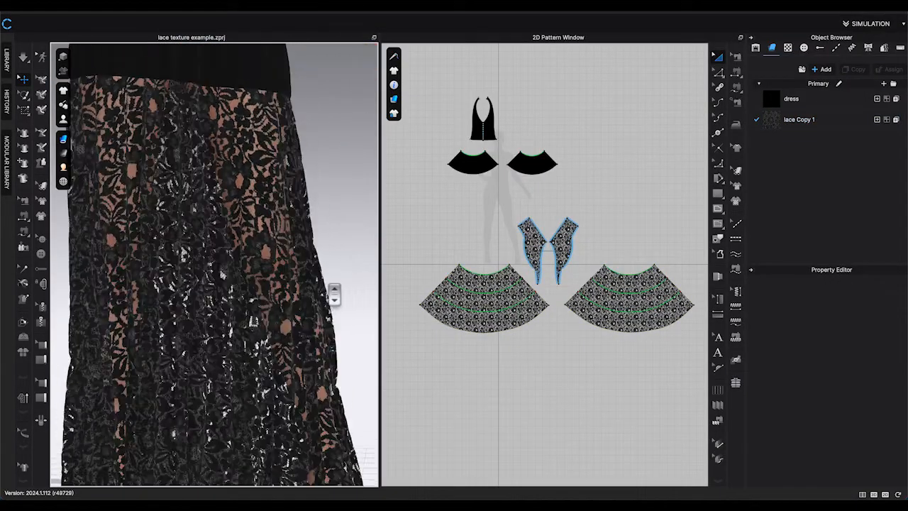
{"action": "scroll", "coordinate": [339, 293], "scroll_direction": "down", "scroll_amount": 10}
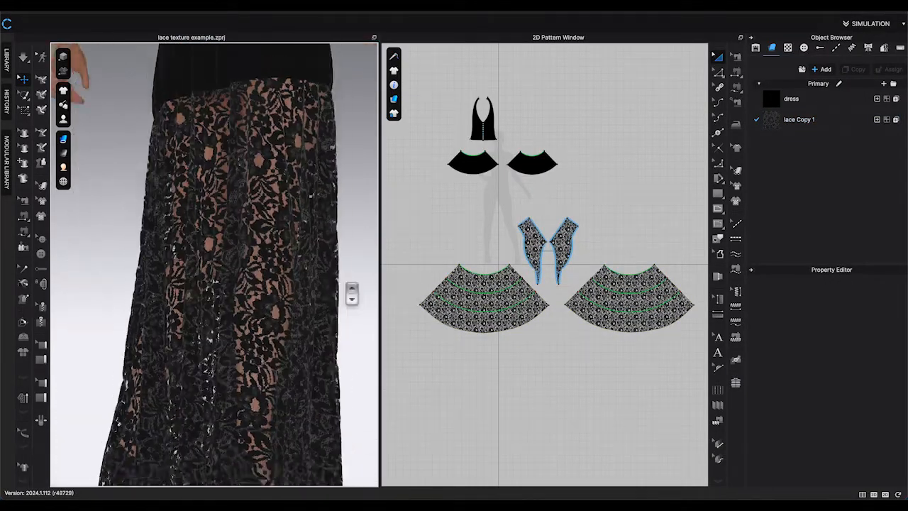
{"action": "left_click", "coordinate": [795, 119]}
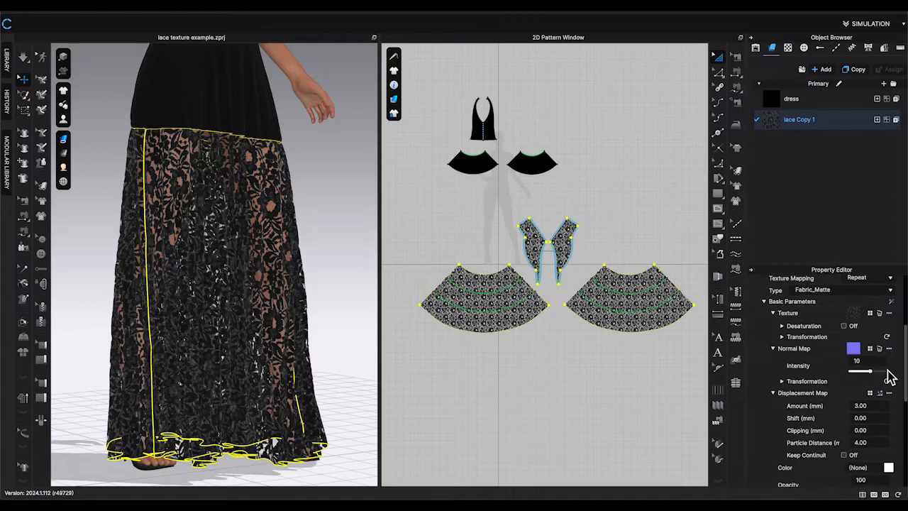
{"action": "scroll", "coordinate": [867, 368], "scroll_direction": "down", "scroll_amount": 2}
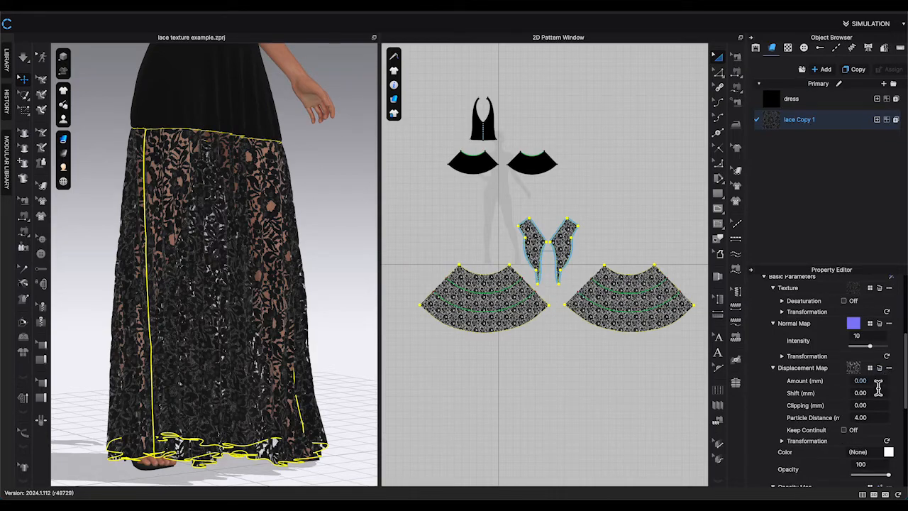
{"action": "left_click", "coordinate": [880, 384]}
{"action": "key", "text": "BackSpace"}
{"action": "type", "text": "2"}
{"action": "key", "text": "Return"}
{"action": "left_click", "coordinate": [578, 415]}
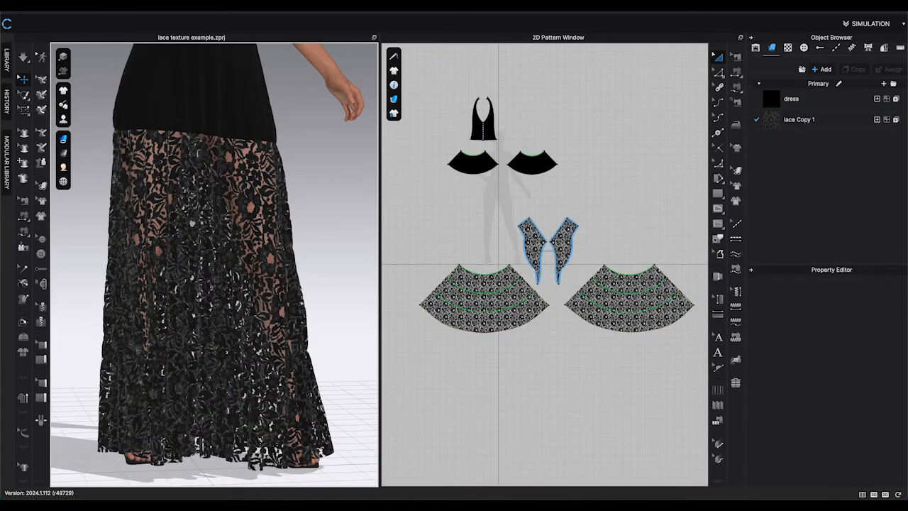
Try enlarging the lace texture on the skirt pattern with the texture transform tool, and undo the change.
{"action": "left_click", "coordinate": [739, 173]}
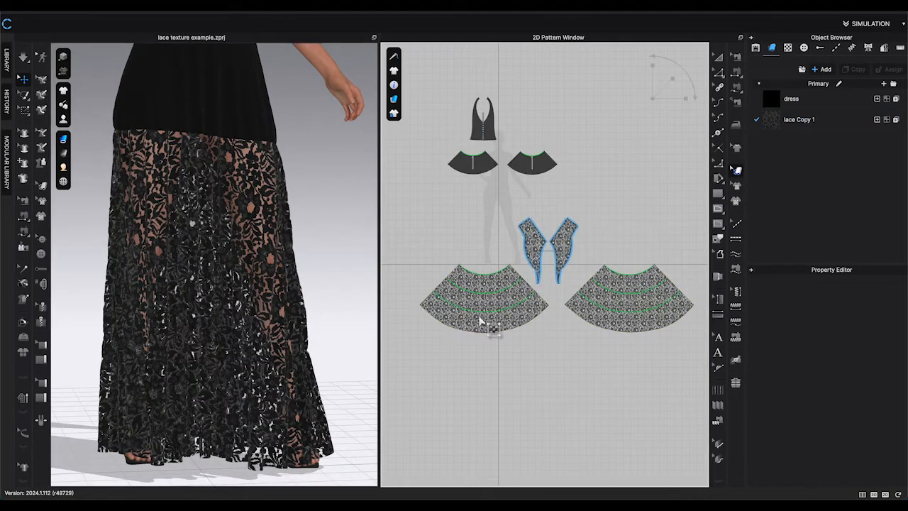
{"action": "left_click", "coordinate": [490, 313]}
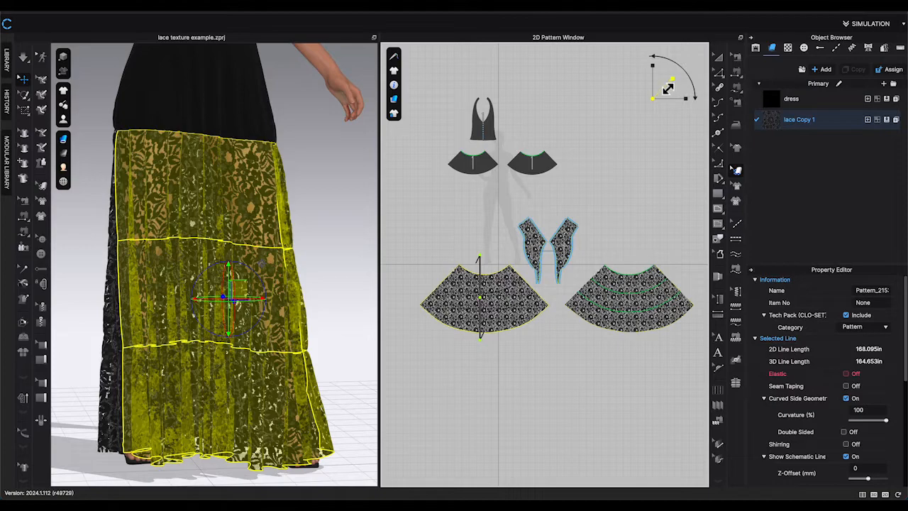
{"action": "mouse_move", "coordinate": [672, 79]}
{"action": "left_mouse_down"}
{"action": "mouse_move", "coordinate": [685, 78]}
{"action": "mouse_move", "coordinate": [674, 88]}
{"action": "left_mouse_up"}
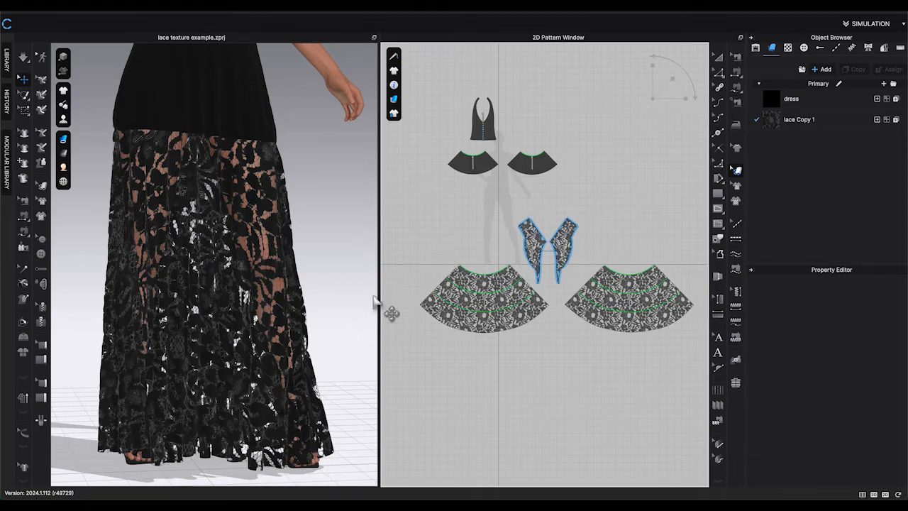
{"action": "key", "text": "ctrl+z"}
{"action": "key", "text": "ctrl+z"}
{"action": "left_click", "coordinate": [399, 308]}
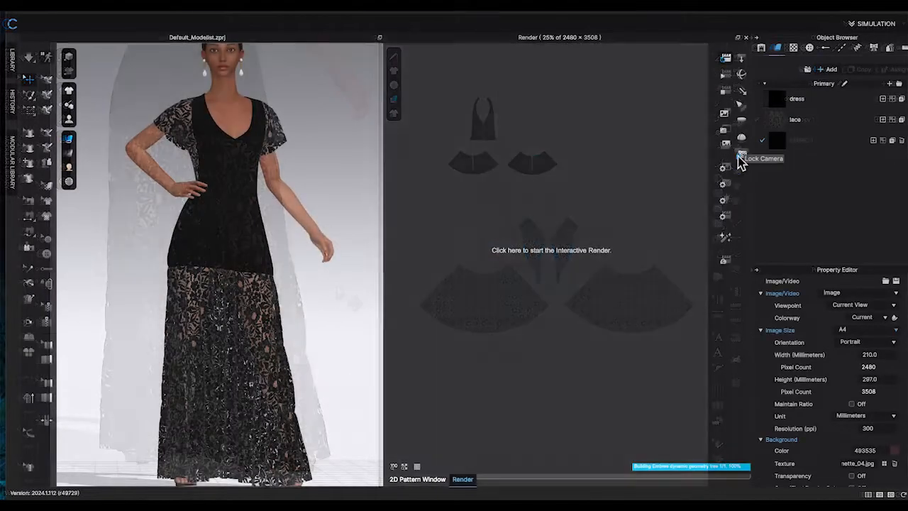
Start an interactive render of the dress with the lace fabric.
{"action": "scroll", "coordinate": [276, 246], "scroll_direction": "down", "scroll_amount": 1}
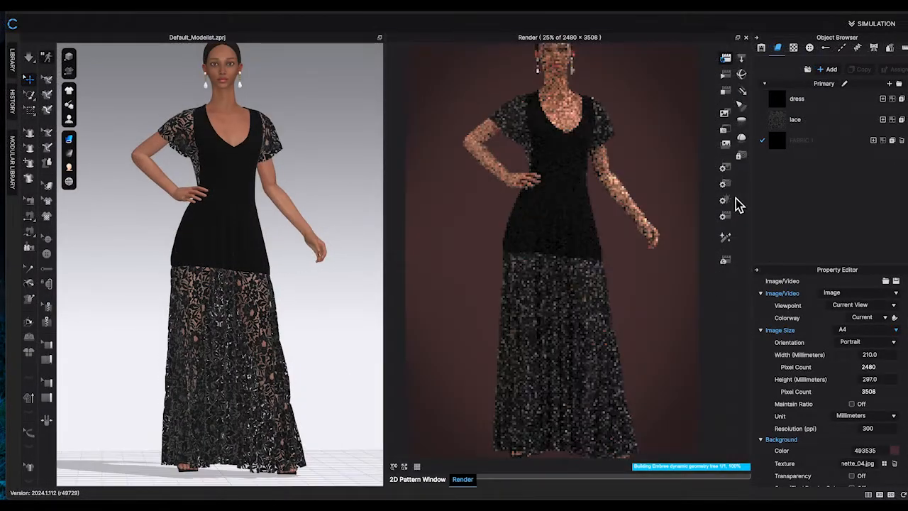
{"action": "scroll", "coordinate": [882, 413], "scroll_direction": "down", "scroll_amount": 3}
{"action": "left_click", "coordinate": [729, 201]}
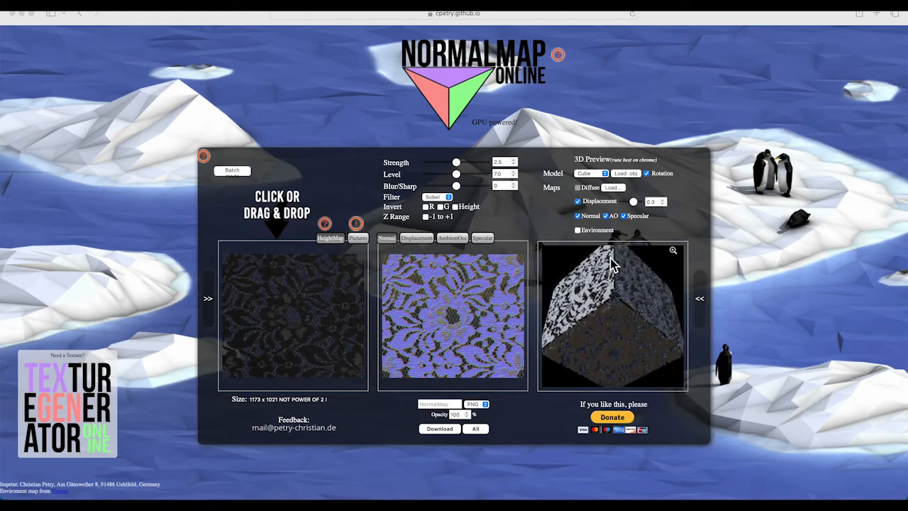
In NormalMap Online, switch to the lace texture's displacement map and nudge its contrast slider.
{"action": "left_click", "coordinate": [420, 244]}
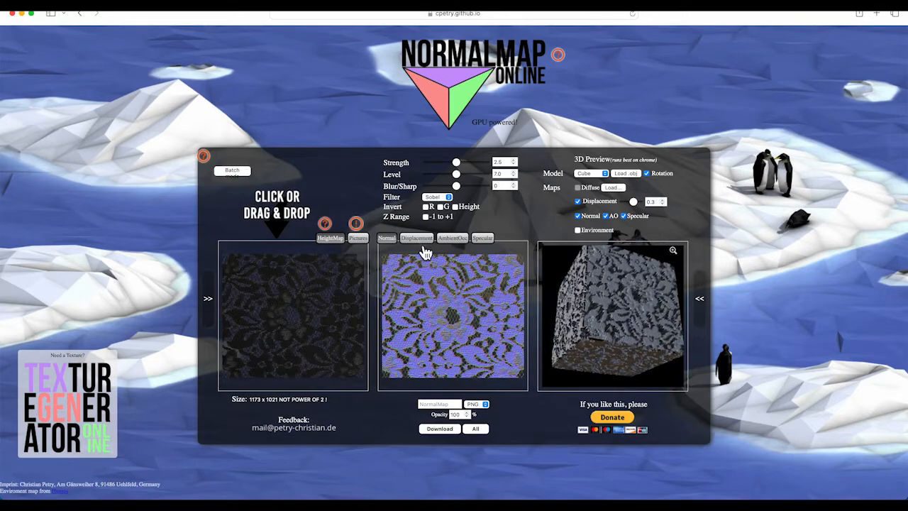
{"action": "left_click", "coordinate": [413, 240]}
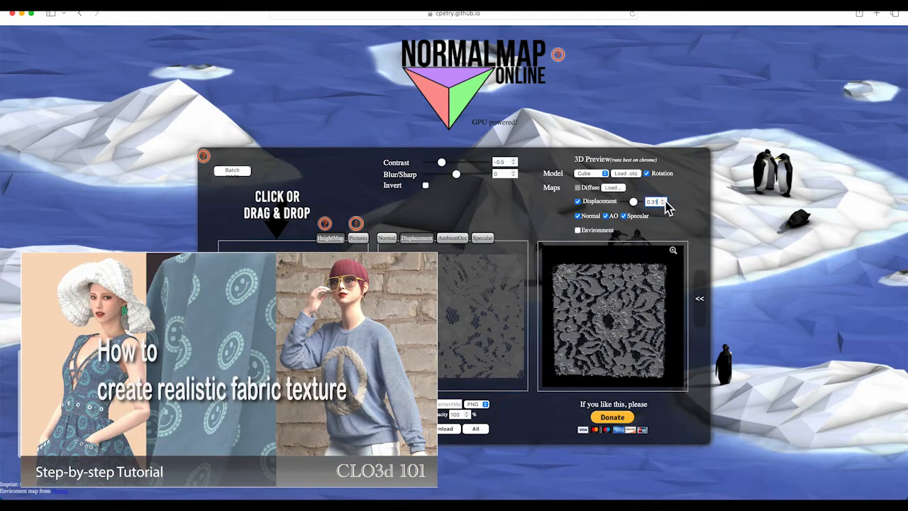
{"action": "left_click_drag", "start_coordinate": [443, 164], "coordinate": [447, 164]}
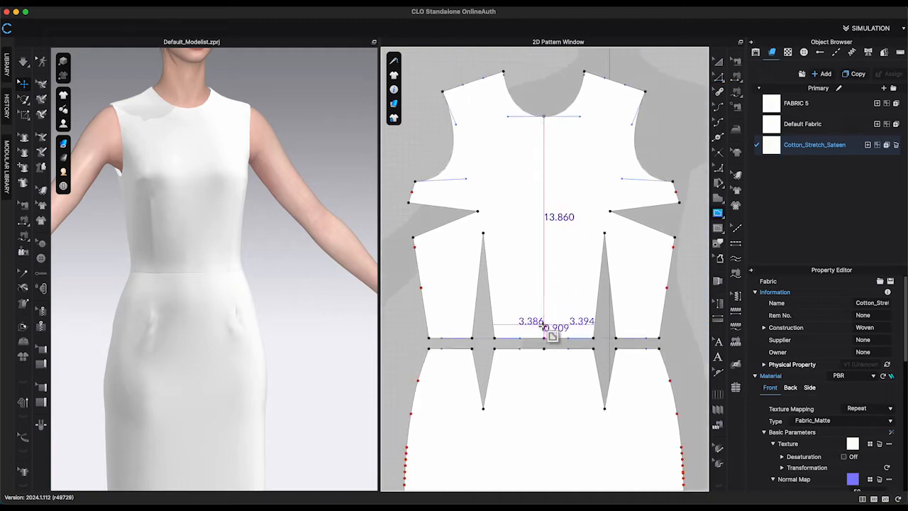
Split the front bodice pattern along its centre line.
{"action": "left_click", "coordinate": [545, 337]}
{"action": "right_click", "coordinate": [545, 179]}
{"action": "left_click", "coordinate": [587, 302]}
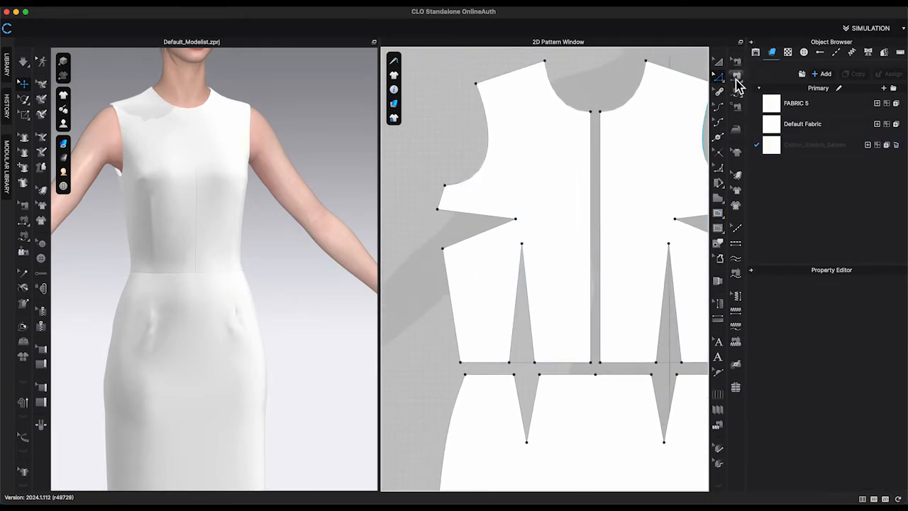
Draw an internal line from the dart apex to the armhole and cut and sew the front along it.
{"action": "left_click", "coordinate": [522, 245]}
{"action": "left_click", "coordinate": [525, 365]}
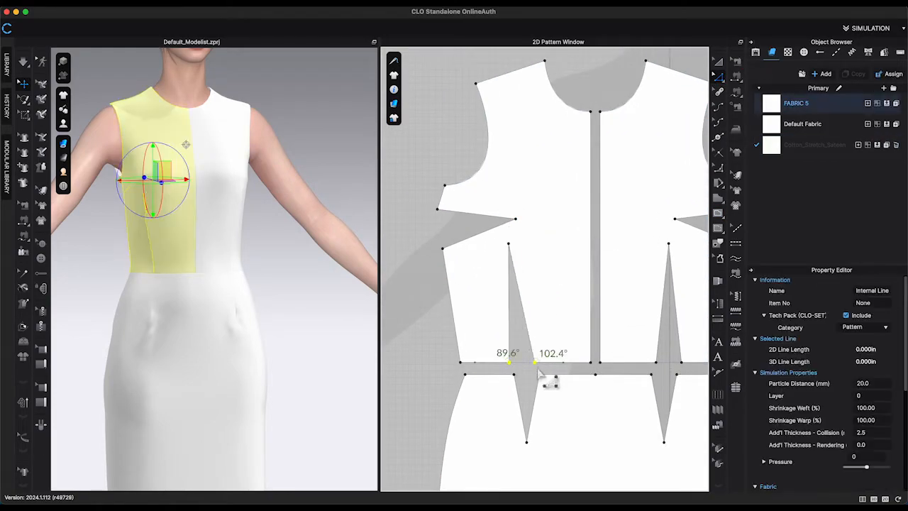
{"action": "scroll", "coordinate": [454, 172], "scroll_direction": "up", "scroll_amount": 2}
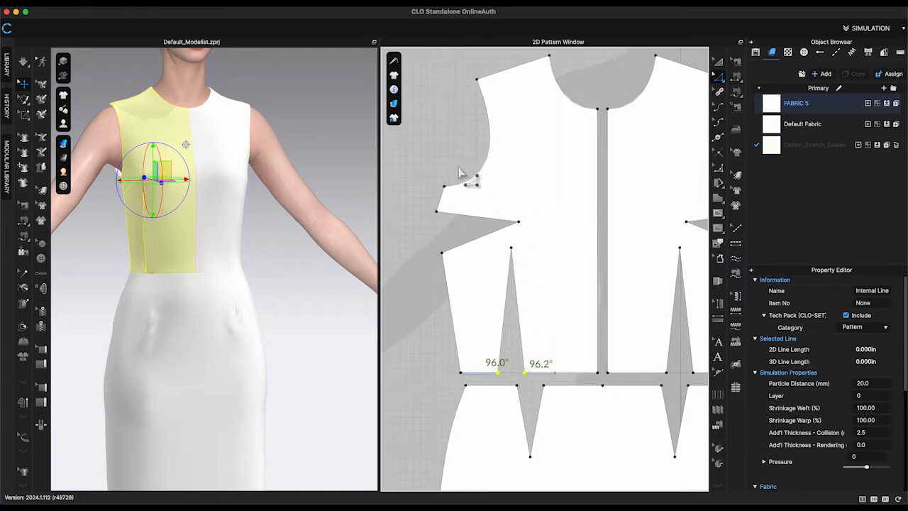
{"action": "left_click", "coordinate": [719, 214]}
{"action": "left_click", "coordinate": [514, 249]}
{"action": "right_click", "coordinate": [496, 199]}
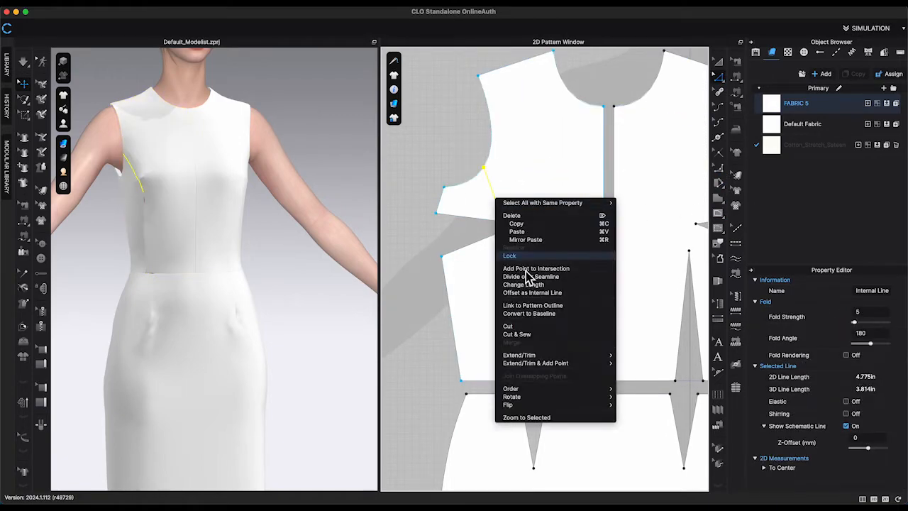
{"action": "left_click", "coordinate": [527, 335]}
Merge the two side dart legs on the new side front piece.
{"action": "left_click", "coordinate": [474, 217]}
{"action": "left_click", "coordinate": [474, 249], "text": "shift"}
{"action": "right_click", "coordinate": [475, 250]}
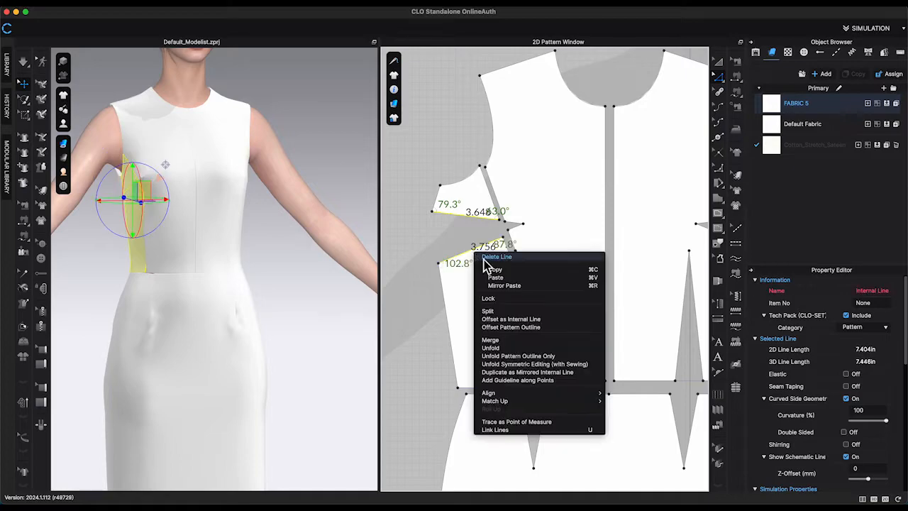
{"action": "left_click", "coordinate": [528, 339]}
Move the side front piece away from the front bodice.
{"action": "key", "text": "a"}
{"action": "left_click_drag", "start_coordinate": [489, 319], "coordinate": [465, 298]}
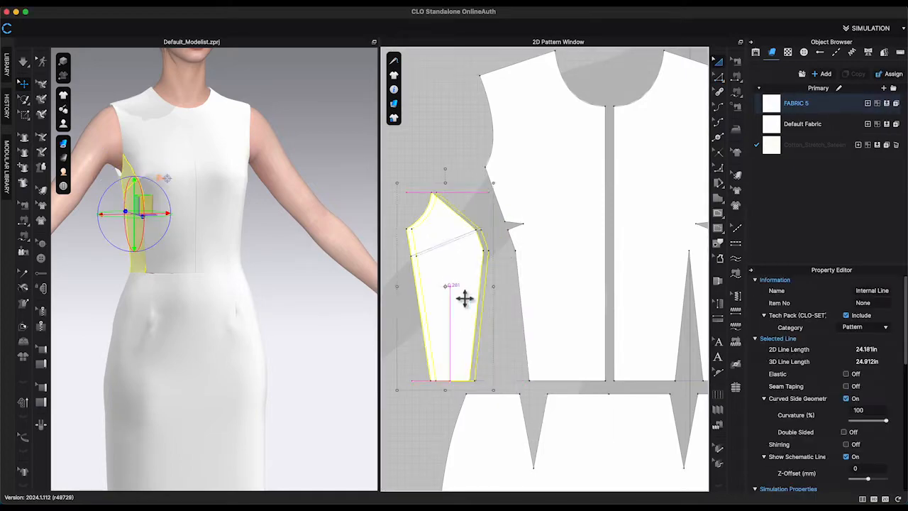
Curve the side front piece's princess edge outward.
{"action": "left_click", "coordinate": [485, 167]}
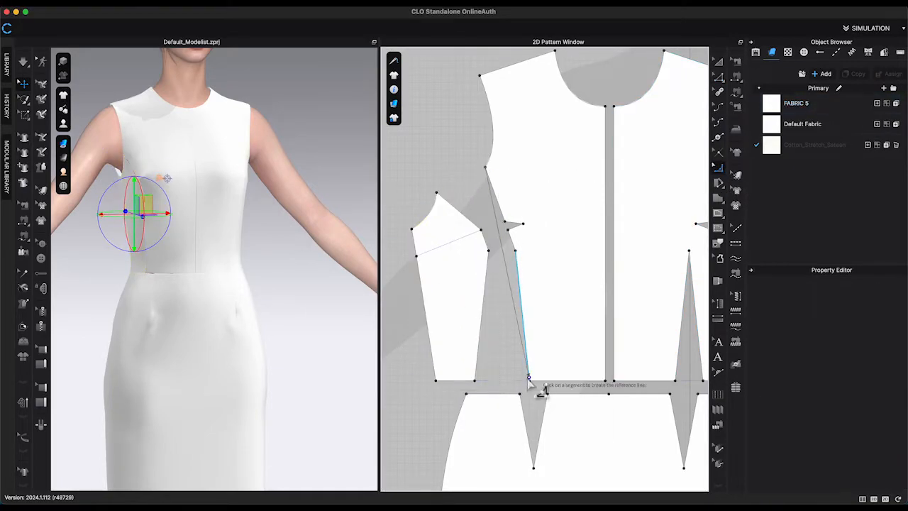
{"action": "left_click", "coordinate": [513, 252]}
{"action": "left_click", "coordinate": [436, 193]}
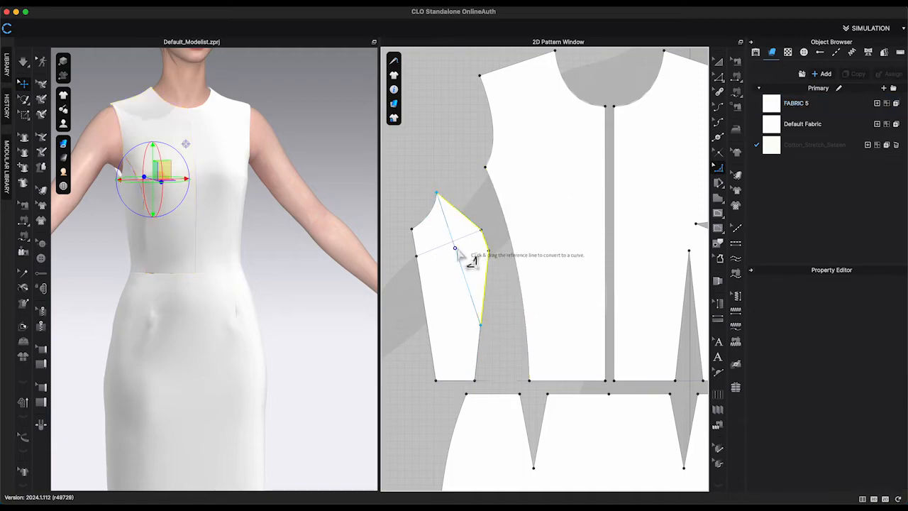
{"action": "left_click_drag", "start_coordinate": [458, 251], "coordinate": [486, 247]}
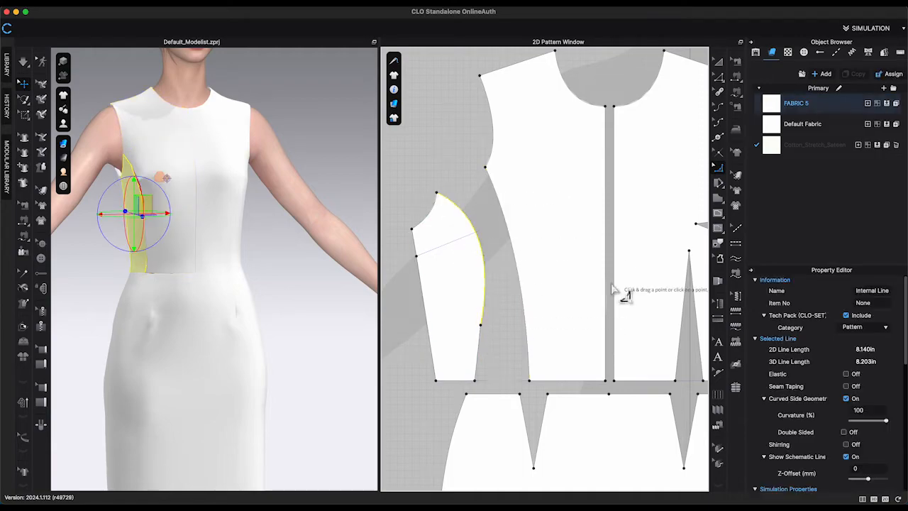
Reshape the lower end of the side front piece's princess edge by editing its points.
{"action": "left_click", "coordinate": [719, 168]}
{"action": "left_click_drag", "start_coordinate": [480, 325], "coordinate": [489, 352]}
{"action": "left_click", "coordinate": [720, 81]}
{"action": "left_click_drag", "start_coordinate": [460, 281], "coordinate": [503, 362]}
{"action": "right_click", "coordinate": [479, 355]}
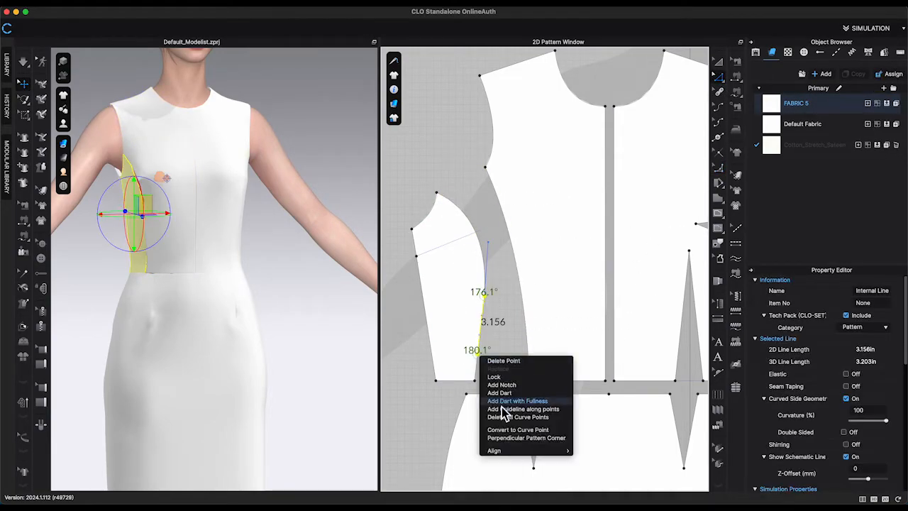
{"action": "left_click", "coordinate": [508, 401]}
Nudge the front bodice's armhole point at the princess seam.
{"action": "left_click", "coordinate": [481, 245]}
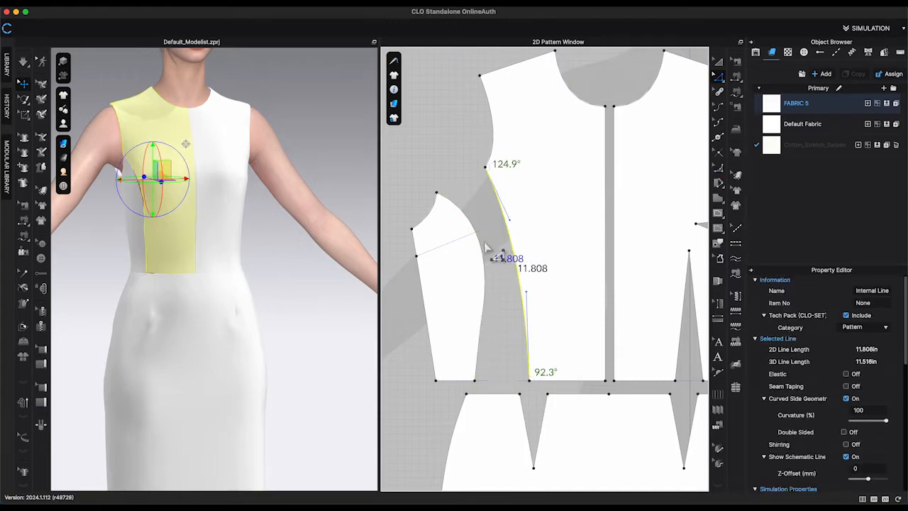
{"action": "left_click", "coordinate": [501, 235]}
{"action": "left_click_drag", "start_coordinate": [486, 168], "coordinate": [488, 174]}
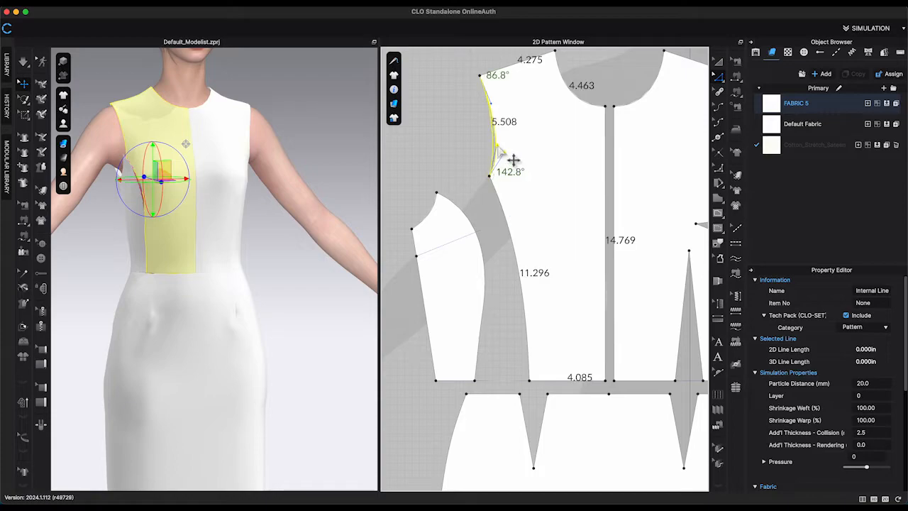
Adjust the top armhole point of the side front piece.
{"action": "left_click", "coordinate": [466, 176]}
{"action": "left_click", "coordinate": [463, 212]}
{"action": "left_click", "coordinate": [505, 218]}
{"action": "left_click", "coordinate": [472, 194]}
{"action": "left_click_drag", "start_coordinate": [437, 193], "coordinate": [435, 190]}
{"action": "left_click", "coordinate": [504, 218]}
{"action": "left_click", "coordinate": [477, 210]}
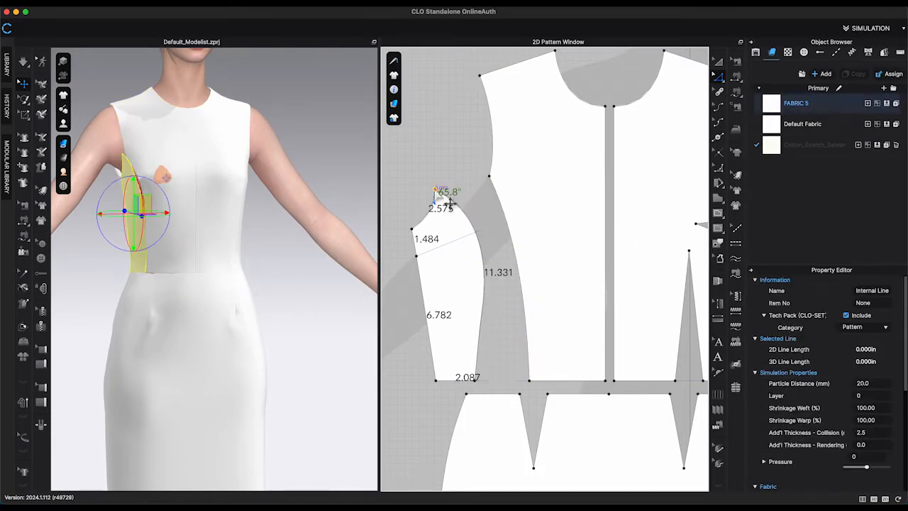
Change the lengths of the front and side front princess edges, entering 11.25 in for the side edge.
{"action": "left_click", "coordinate": [523, 251]}
{"action": "right_click", "coordinate": [512, 238]}
{"action": "left_click", "coordinate": [561, 327]}
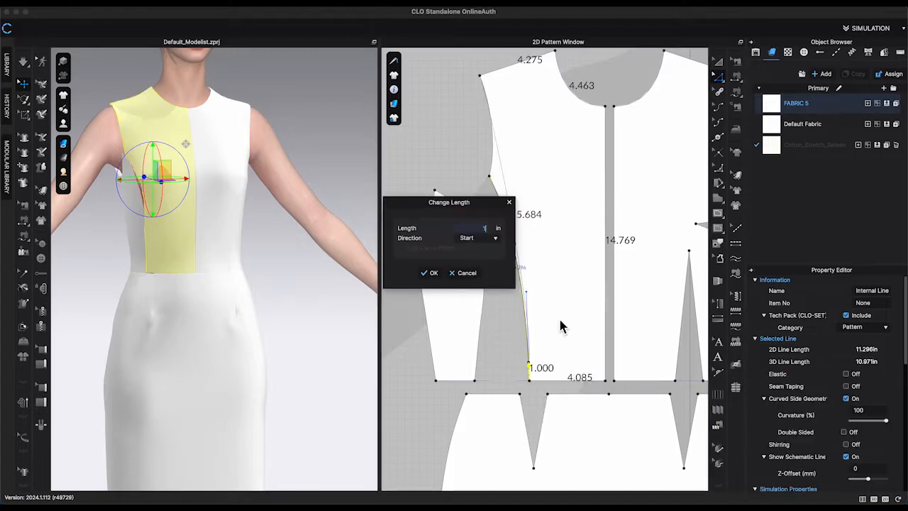
{"action": "key", "text": "Return"}
{"action": "right_click", "coordinate": [486, 285]}
{"action": "left_click", "coordinate": [527, 365]}
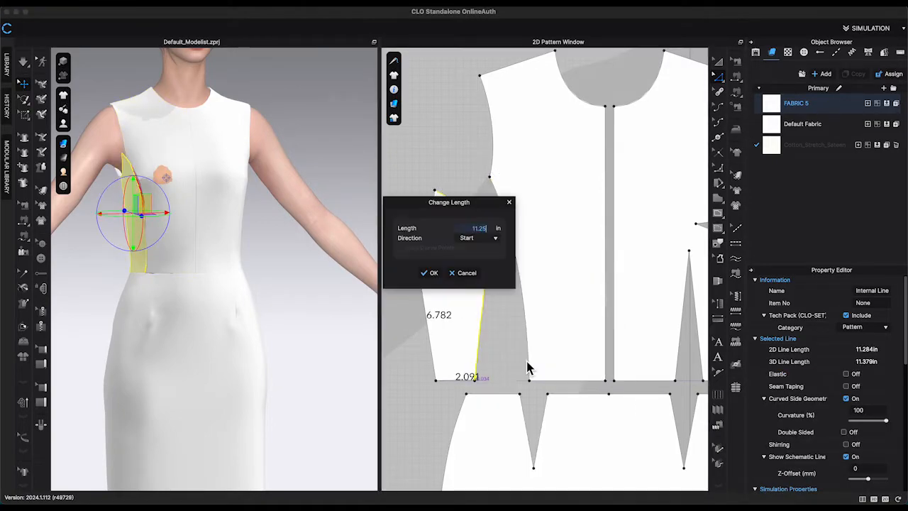
{"action": "left_click", "coordinate": [432, 274]}
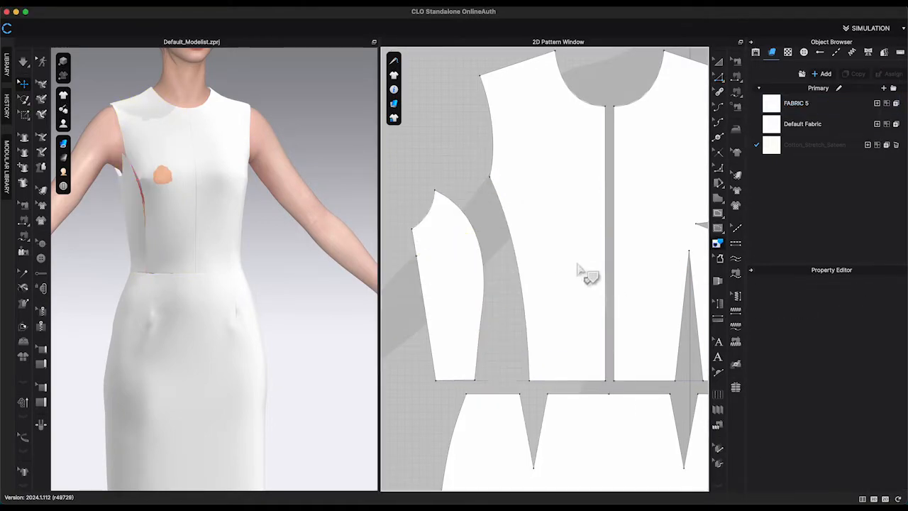
Remove the leftover point on the side front piece's side edge.
{"action": "right_click", "coordinate": [417, 258]}
{"action": "left_click", "coordinate": [452, 306]}
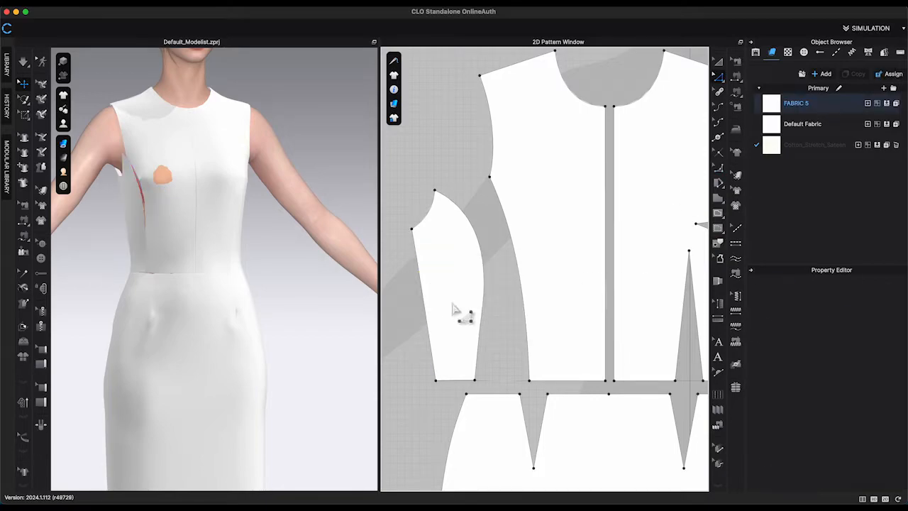
{"action": "left_click", "coordinate": [425, 291]}
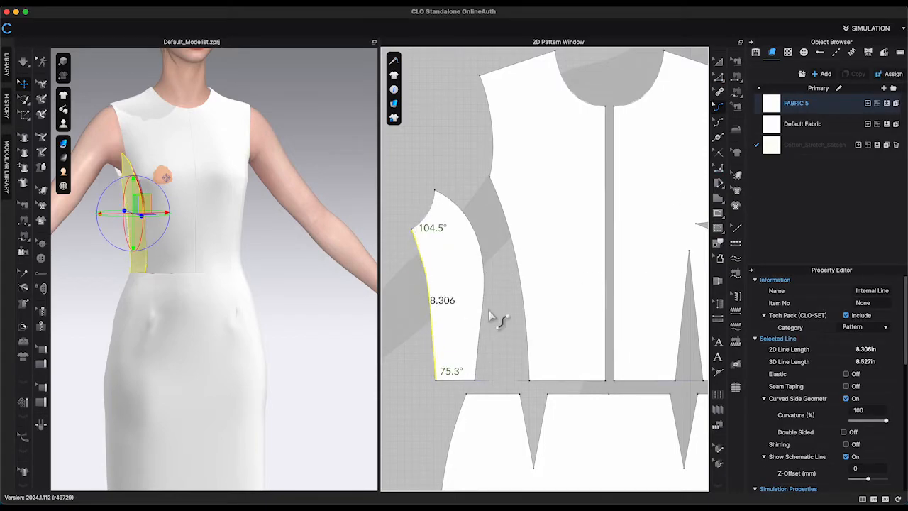
Simulate the dress and orbit around the side front panel to check how it drapes on the avatar.
{"action": "left_click", "coordinate": [440, 397]}
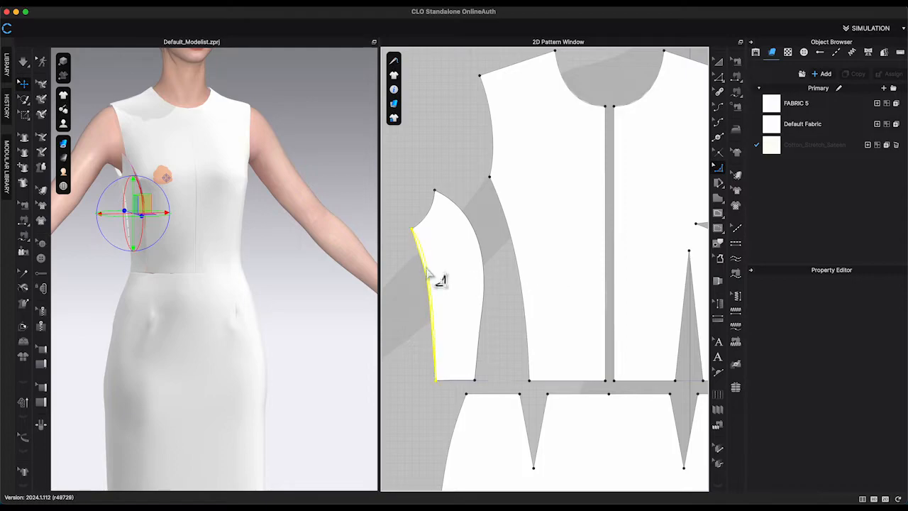
{"action": "left_click", "coordinate": [443, 286]}
{"action": "key", "text": "space"}
{"action": "right_click_drag", "start_coordinate": [284, 277], "coordinate": [331, 274]}
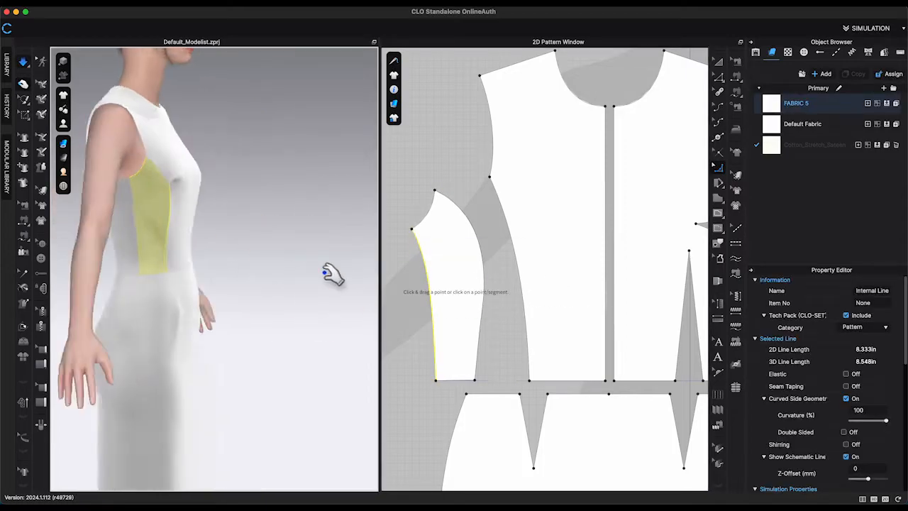
{"action": "left_click", "coordinate": [163, 226]}
{"action": "right_click_drag", "start_coordinate": [245, 273], "coordinate": [203, 253]}
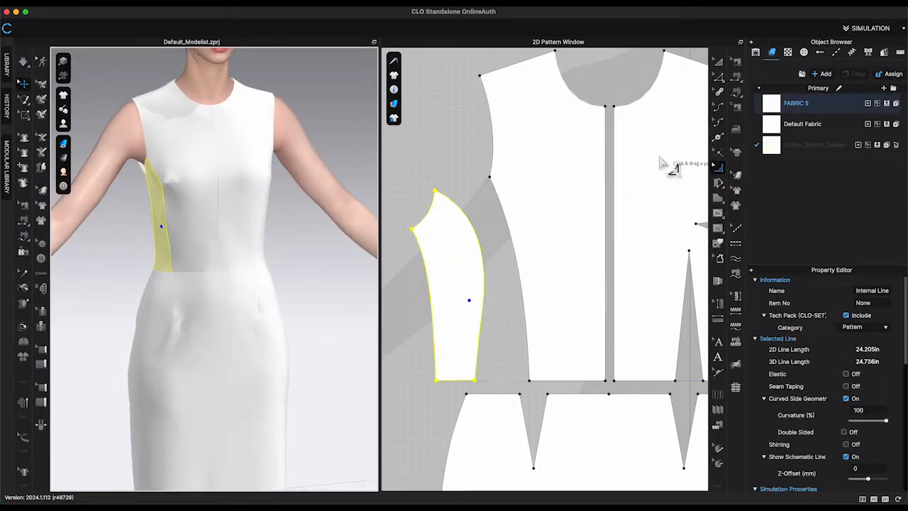
Show the sewing lines to check the princess seam pairing, then simulate and orbit to review the dress fit.
{"action": "left_click", "coordinate": [738, 63]}
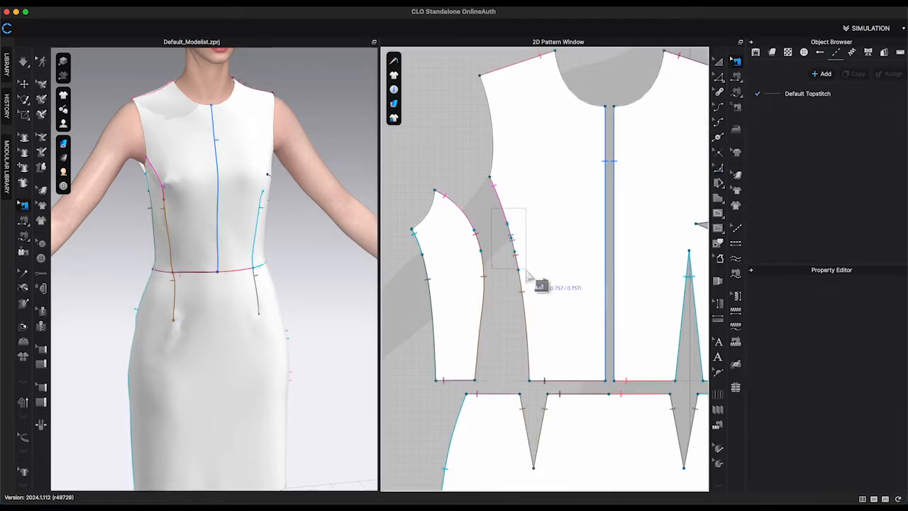
{"action": "left_click", "coordinate": [501, 218]}
{"action": "key", "text": "space"}
{"action": "right_click_drag", "start_coordinate": [244, 199], "coordinate": [312, 200]}
{"action": "left_click_drag", "start_coordinate": [175, 239], "coordinate": [176, 248]}
{"action": "left_click", "coordinate": [210, 313]}
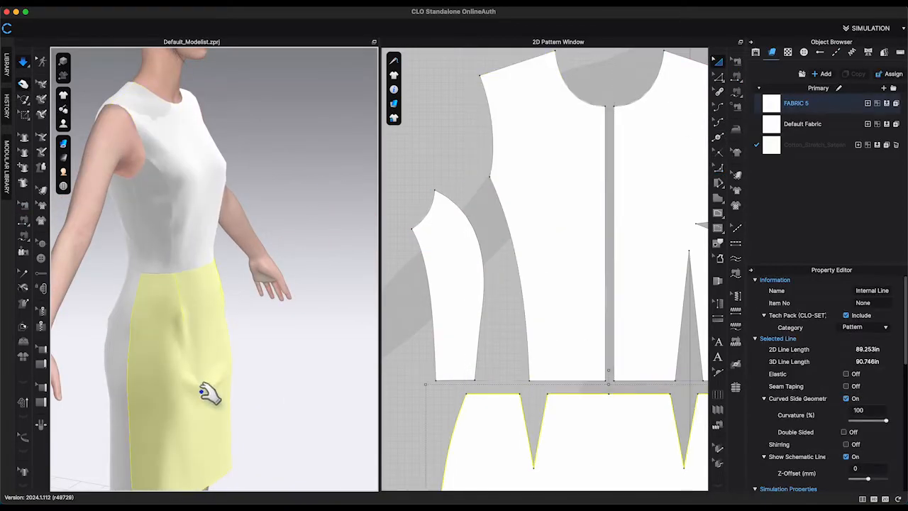
{"action": "right_click_drag", "start_coordinate": [203, 385], "coordinate": [186, 407]}
{"action": "mouse_move", "coordinate": [176, 129]}
{"action": "right_mouse_down"}
{"action": "mouse_move", "coordinate": [237, 137]}
{"action": "mouse_move", "coordinate": [186, 138]}
{"action": "right_mouse_up"}
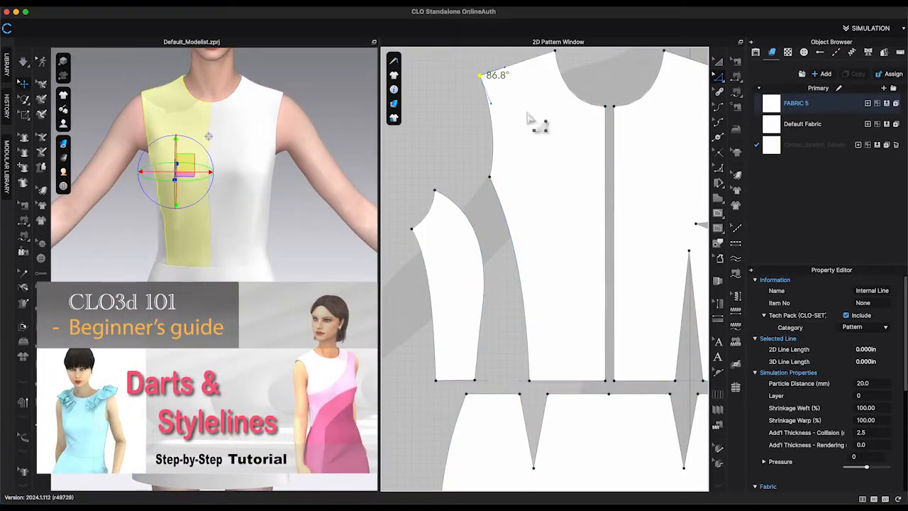
Zoom around the pattern window to examine the back and side bodice pieces.
{"action": "scroll", "coordinate": [626, 211], "scroll_direction": "down", "scroll_amount": 5}
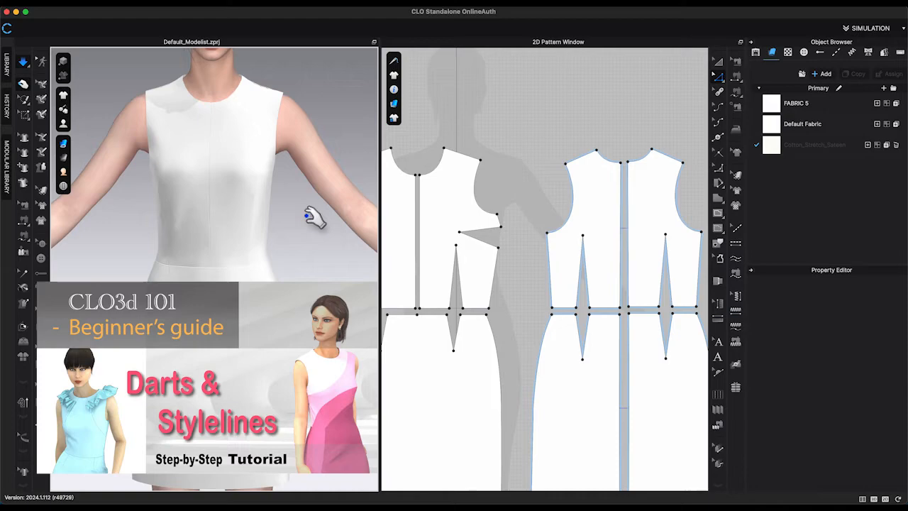
{"action": "right_click_drag", "start_coordinate": [314, 213], "coordinate": [454, 224]}
{"action": "scroll", "coordinate": [497, 227], "scroll_direction": "down", "scroll_amount": 5}
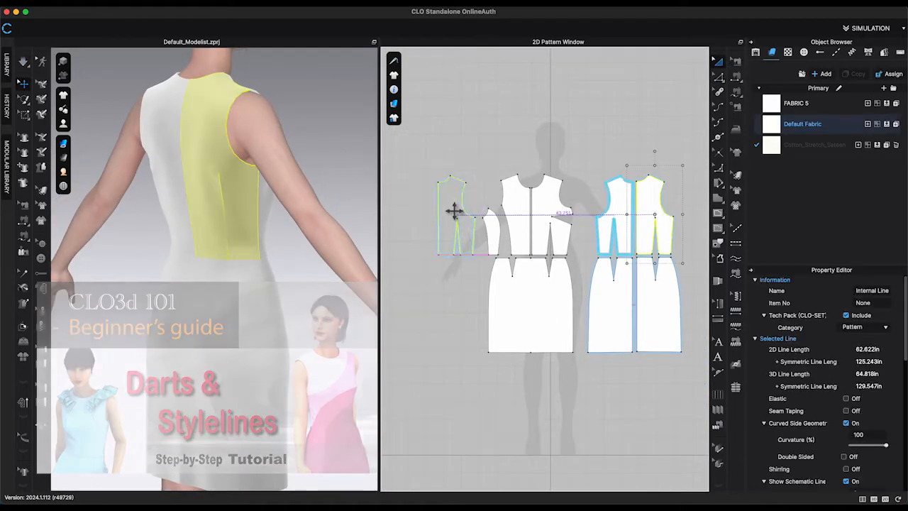
{"action": "scroll", "coordinate": [468, 213], "scroll_direction": "up", "scroll_amount": 10}
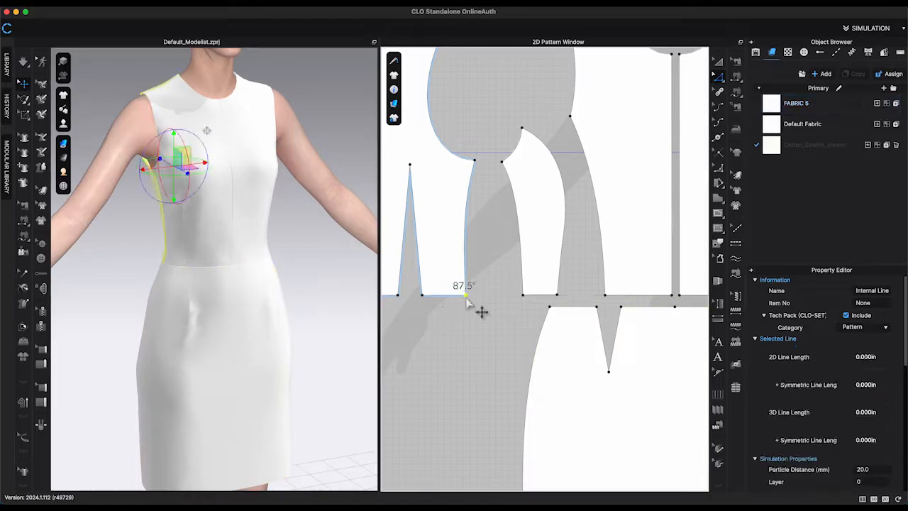
{"action": "scroll", "coordinate": [448, 304], "scroll_direction": "up", "scroll_amount": 5}
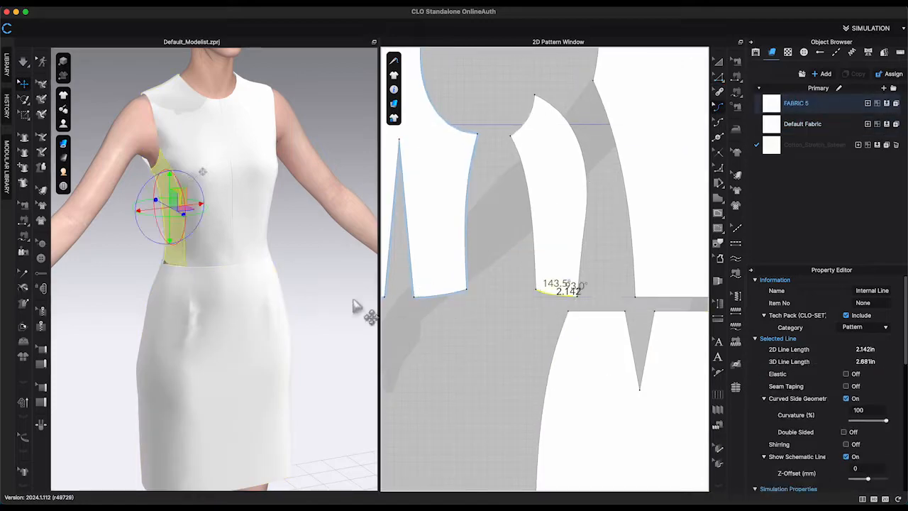
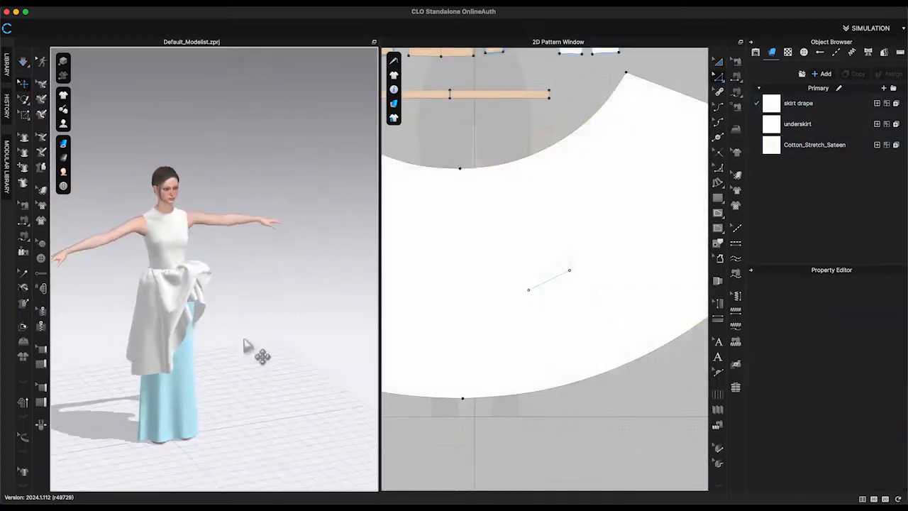
{"action": "left_click", "coordinate": [213, 280]}
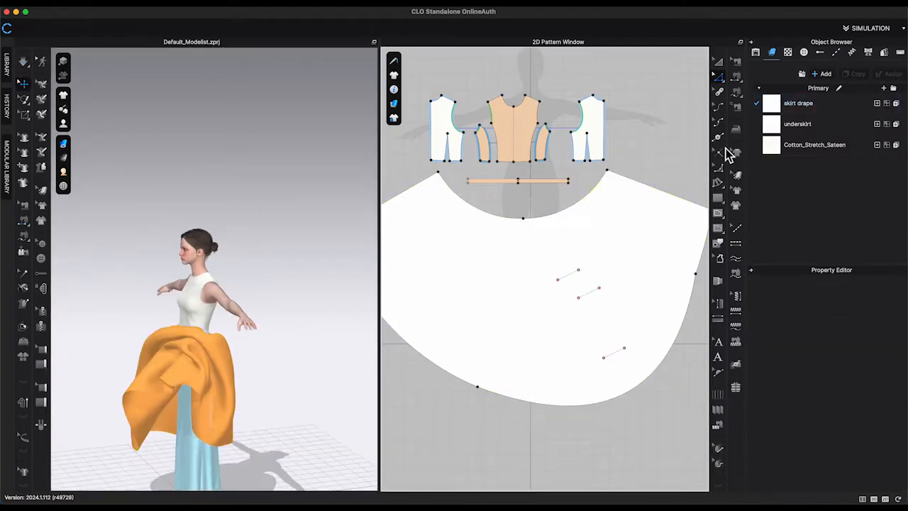
{"action": "right_click", "coordinate": [567, 294]}
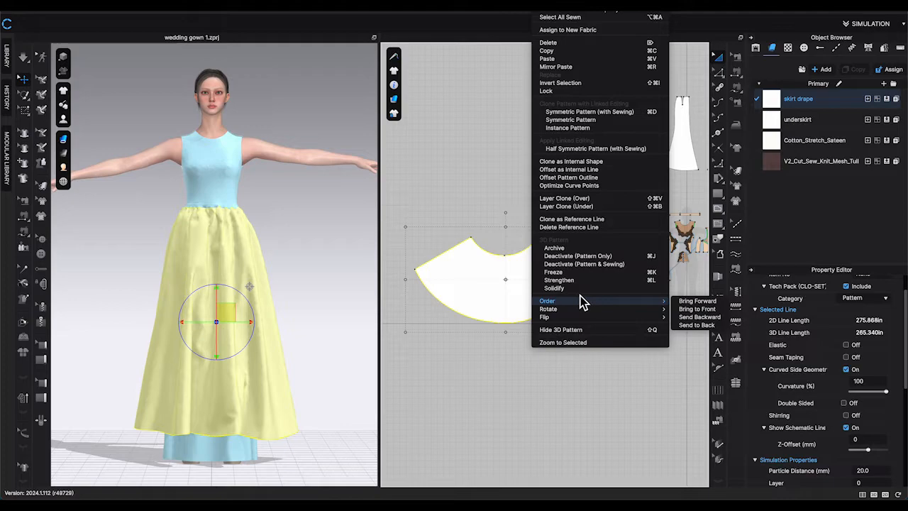
{"action": "left_click", "coordinate": [572, 280]}
{"action": "left_click", "coordinate": [331, 281]}
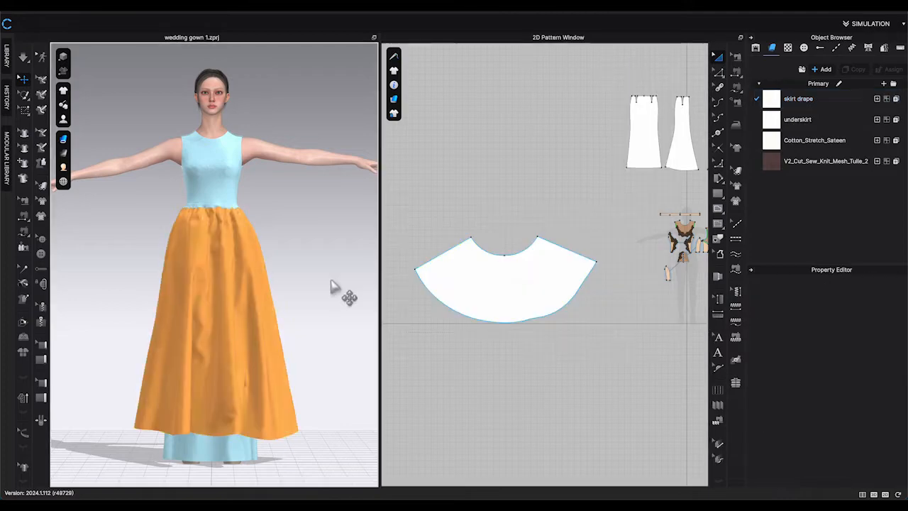
Select the hem edge of the skirt drape pattern and turn on Elastic for it.
{"action": "left_click", "coordinate": [522, 298]}
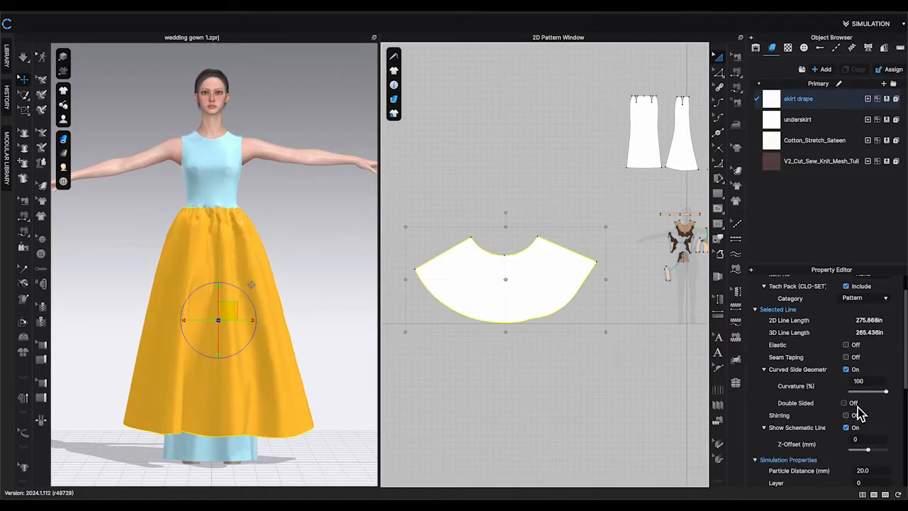
{"action": "scroll", "coordinate": [857, 412], "scroll_direction": "down", "scroll_amount": 5}
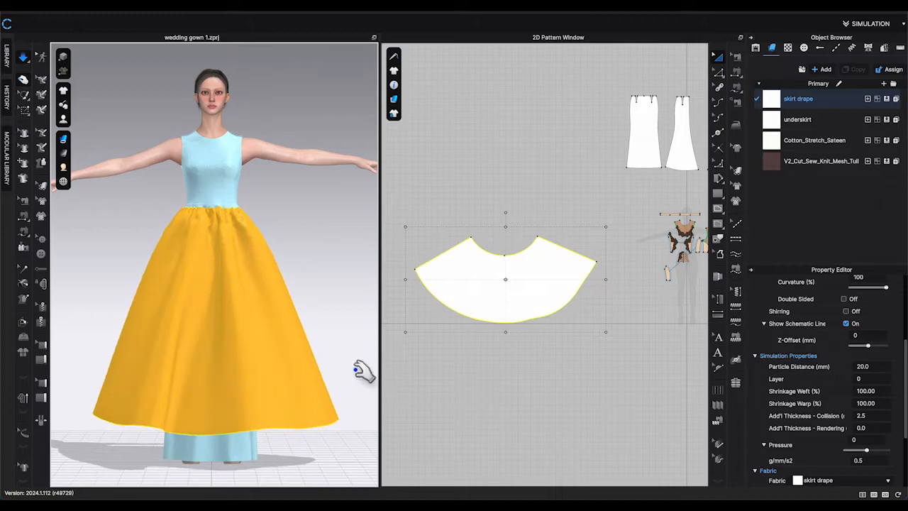
{"action": "scroll", "coordinate": [364, 370], "scroll_direction": "down", "scroll_amount": 3}
{"action": "left_click", "coordinate": [591, 387]}
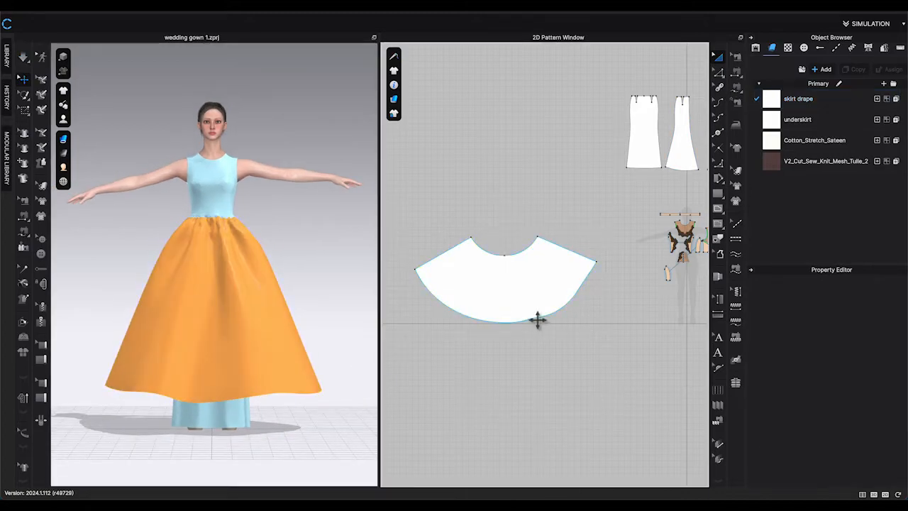
{"action": "left_click", "coordinate": [524, 306]}
{"action": "left_click", "coordinate": [719, 74]}
{"action": "left_click", "coordinate": [566, 307]}
{"action": "scroll", "coordinate": [871, 364], "scroll_direction": "up", "scroll_amount": 2}
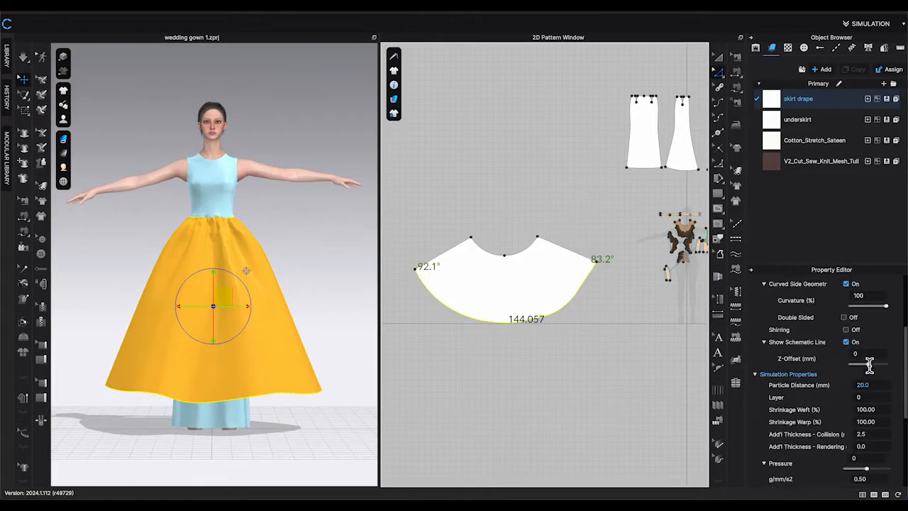
{"action": "left_click", "coordinate": [847, 306]}
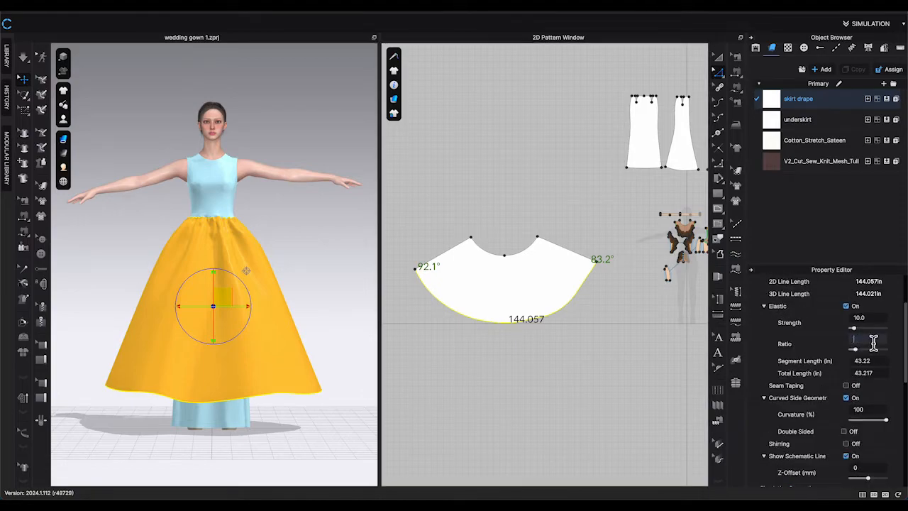
Simulate the skirt and set the hem's elastic ratio to 25.
{"action": "left_click", "coordinate": [352, 316]}
{"action": "key", "text": "space"}
{"action": "left_click_drag", "start_coordinate": [289, 314], "coordinate": [138, 300]}
{"action": "left_click", "coordinate": [561, 362]}
{"action": "left_click", "coordinate": [539, 318]}
{"action": "left_click", "coordinate": [873, 398]}
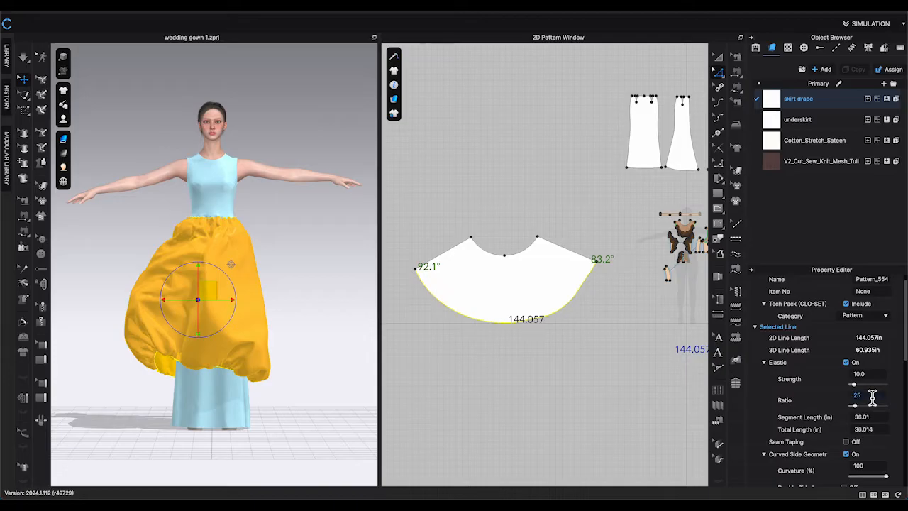
Simulate and pull the skirt drape fabric around the avatar to shape the bubble hem.
{"action": "key", "text": "space"}
{"action": "left_click_drag", "start_coordinate": [245, 341], "coordinate": [227, 323]}
{"action": "right_click_drag", "start_coordinate": [234, 327], "coordinate": [305, 333]}
{"action": "left_click_drag", "start_coordinate": [234, 312], "coordinate": [279, 314]}
{"action": "left_click_drag", "start_coordinate": [213, 345], "coordinate": [253, 366]}
{"action": "right_click_drag", "start_coordinate": [283, 376], "coordinate": [245, 369]}
{"action": "left_click_drag", "start_coordinate": [282, 333], "coordinate": [288, 236]}
{"action": "left_click_drag", "start_coordinate": [170, 305], "coordinate": [132, 278]}
{"action": "key", "text": "space"}
Set the skirt drape's pressure to 1 g/mm/s2, then simulate and pull the fabric into shape.
{"action": "scroll", "coordinate": [861, 464], "scroll_direction": "down", "scroll_amount": 5}
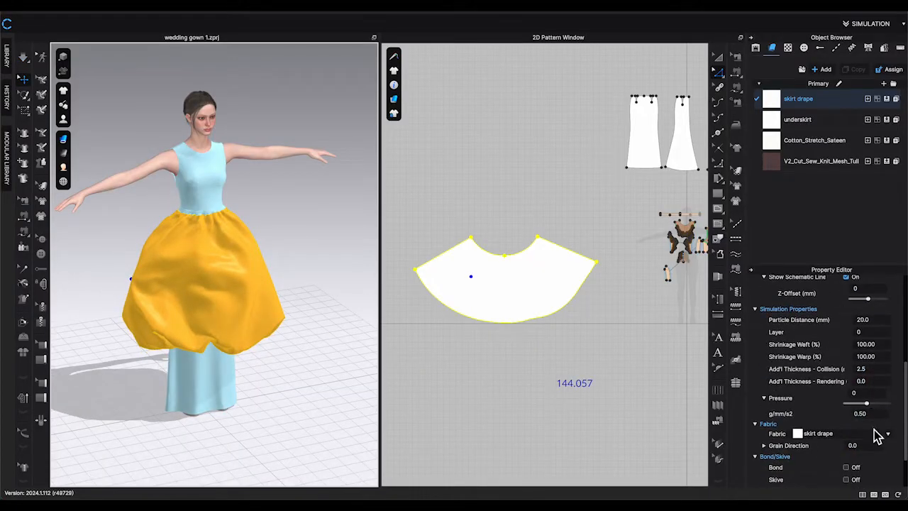
{"action": "left_click", "coordinate": [861, 413]}
{"action": "type", "text": "1"}
{"action": "key", "text": "space"}
{"action": "right_click_drag", "start_coordinate": [235, 345], "coordinate": [306, 340]}
{"action": "left_click_drag", "start_coordinate": [213, 312], "coordinate": [243, 320]}
Draw two short curved internal lines inside the skirt drape pattern.
{"action": "key", "text": "2"}
{"action": "left_click", "coordinate": [397, 309]}
{"action": "scroll", "coordinate": [506, 269], "scroll_direction": "up", "scroll_amount": 5}
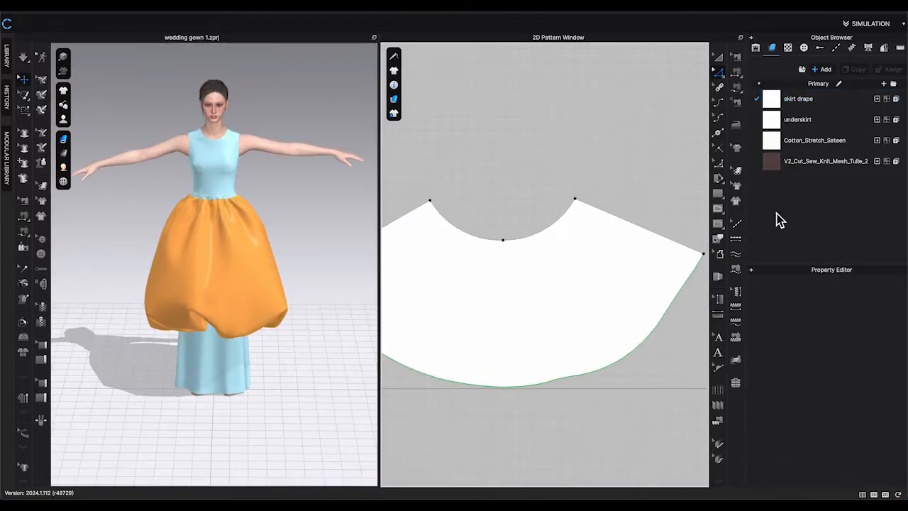
{"action": "left_click", "coordinate": [719, 209]}
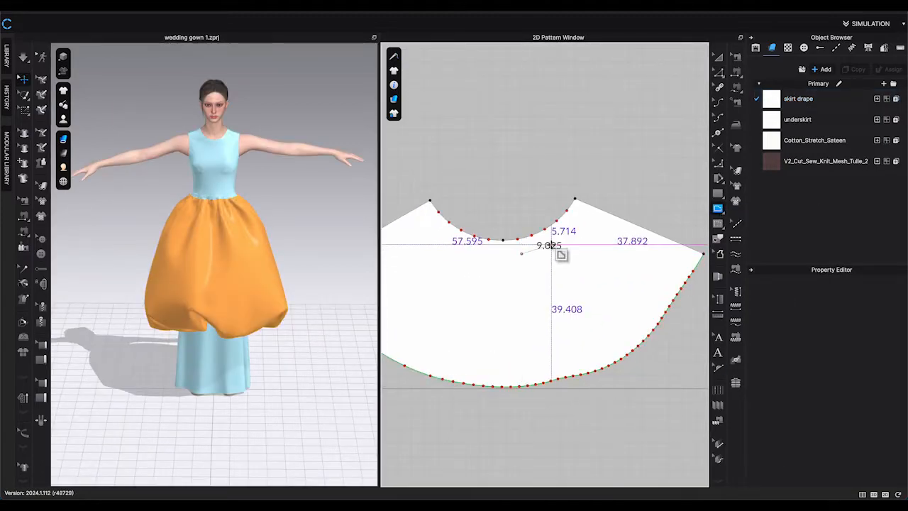
{"action": "key", "text": "Return"}
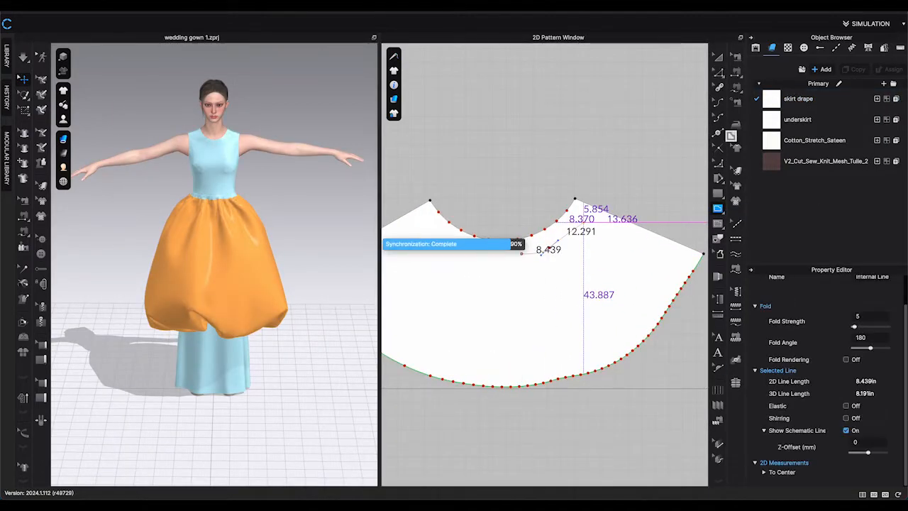
{"action": "key", "text": "z"}
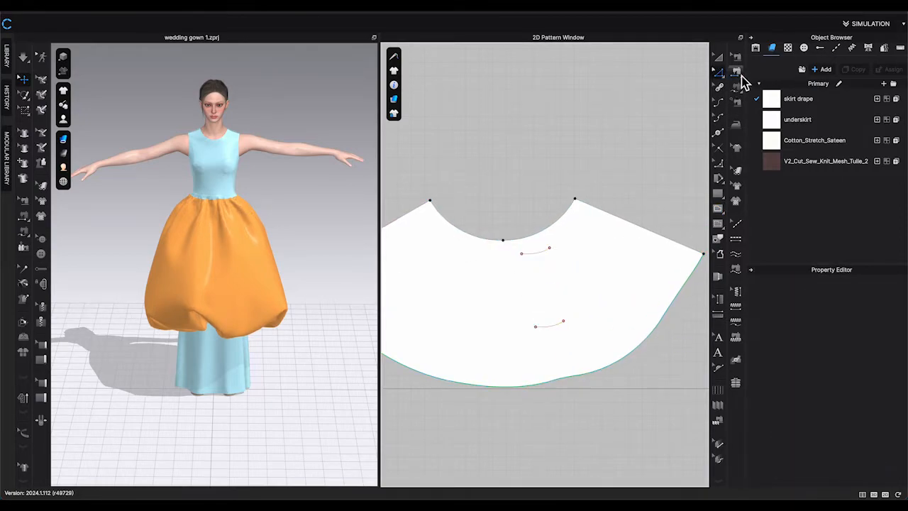
Sew the two internal lines together and pull the skirt fabric in 3D to form a tuck.
{"action": "left_click", "coordinate": [737, 73]}
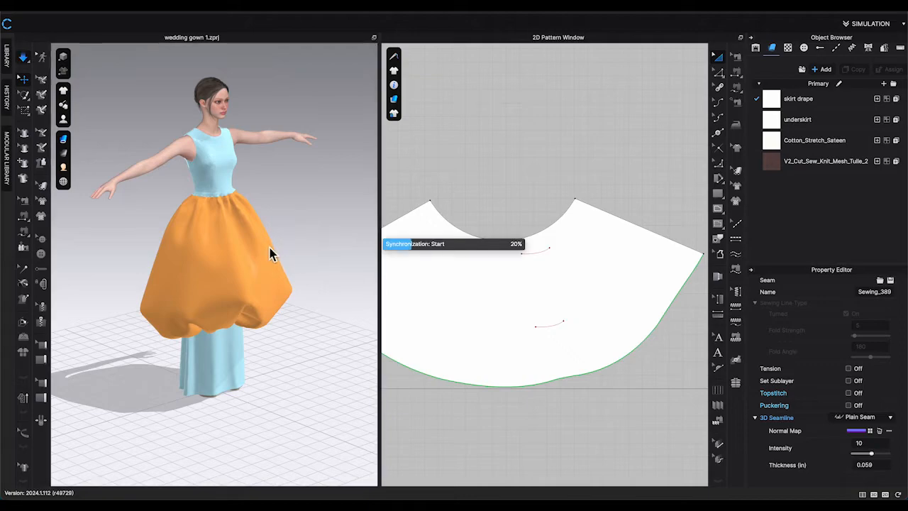
{"action": "left_click", "coordinate": [275, 242]}
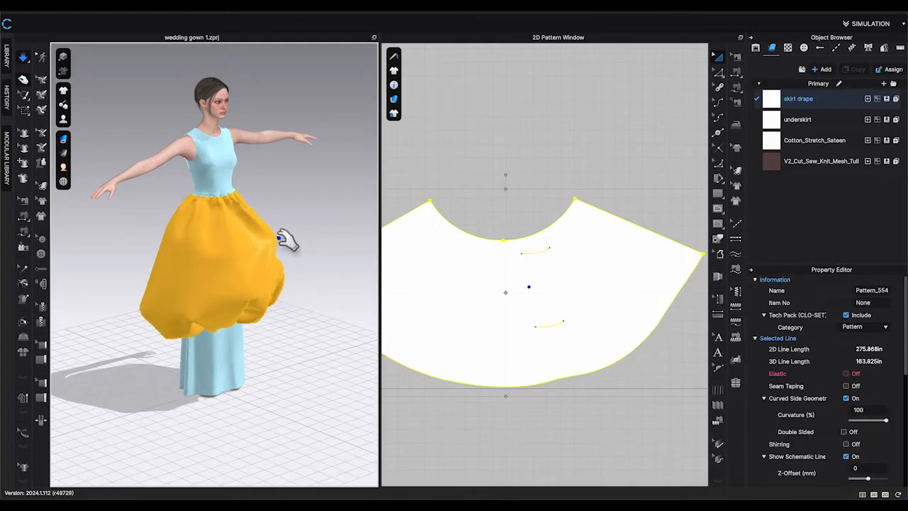
{"action": "right_click_drag", "start_coordinate": [316, 286], "coordinate": [273, 297]}
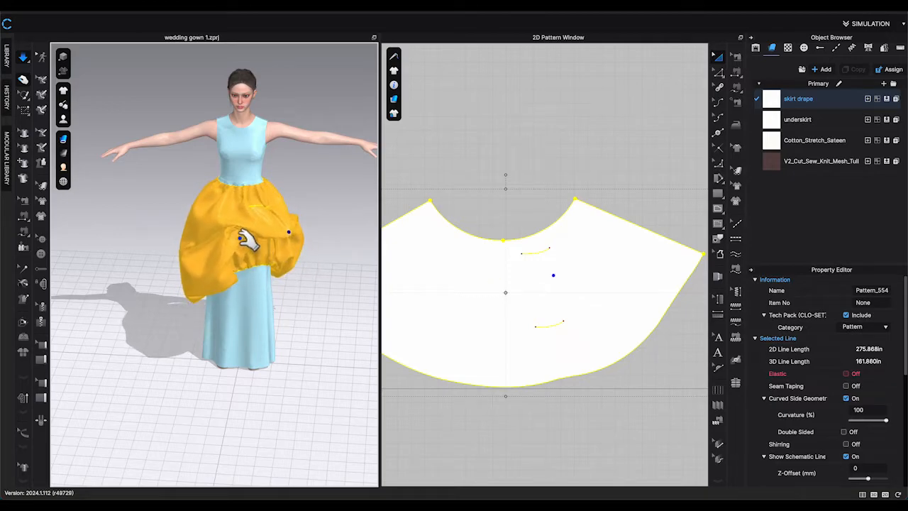
{"action": "left_click_drag", "start_coordinate": [249, 240], "coordinate": [235, 235]}
{"action": "left_click_drag", "start_coordinate": [226, 272], "coordinate": [227, 290]}
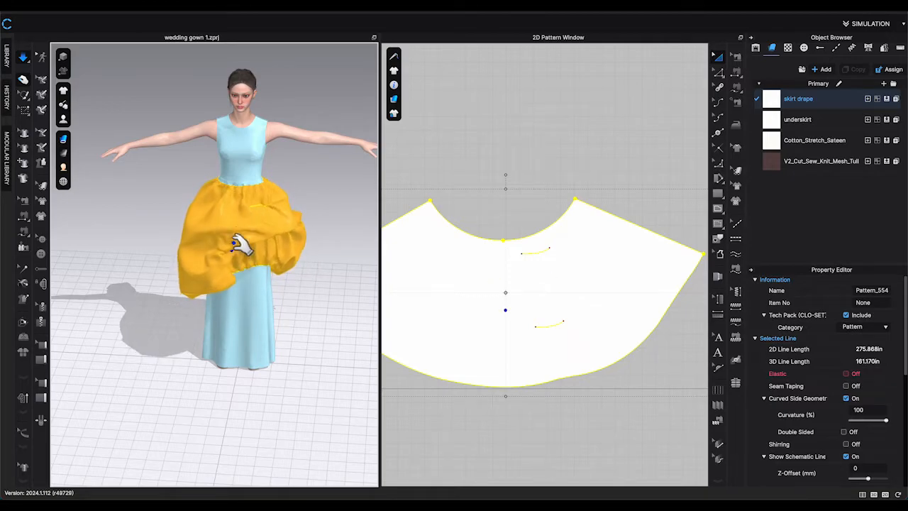
{"action": "left_click_drag", "start_coordinate": [238, 244], "coordinate": [293, 288]}
{"action": "right_click_drag", "start_coordinate": [294, 288], "coordinate": [271, 287]}
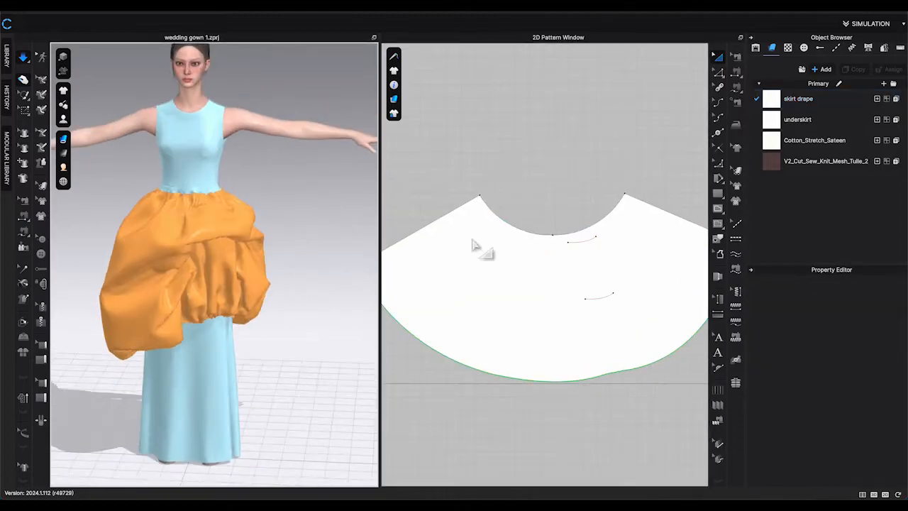
Tack two points on the skirt drape pattern's right side together and simulate the drape.
{"action": "key", "text": "g"}
{"action": "left_click", "coordinate": [510, 234]}
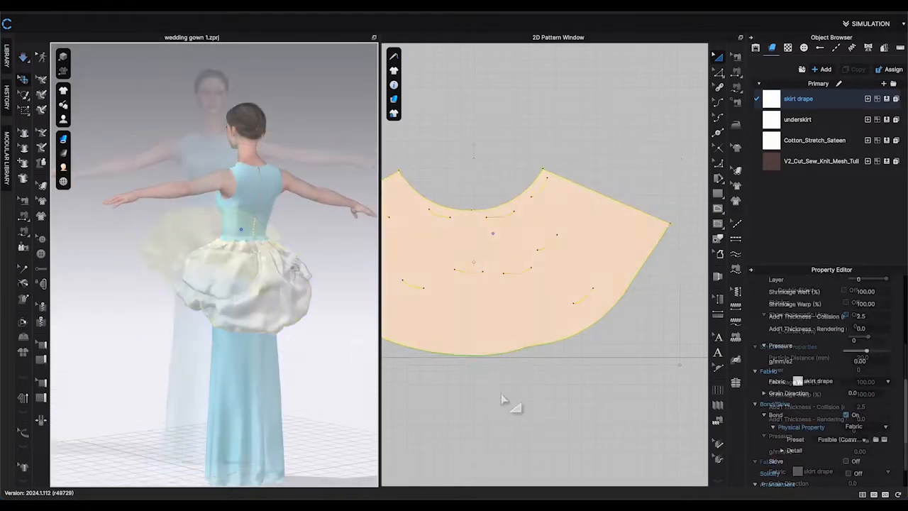
{"action": "left_click", "coordinate": [319, 276]}
{"action": "right_click_drag", "start_coordinate": [318, 275], "coordinate": [361, 277]}
{"action": "key", "text": "space"}
{"action": "left_click", "coordinate": [630, 254]}
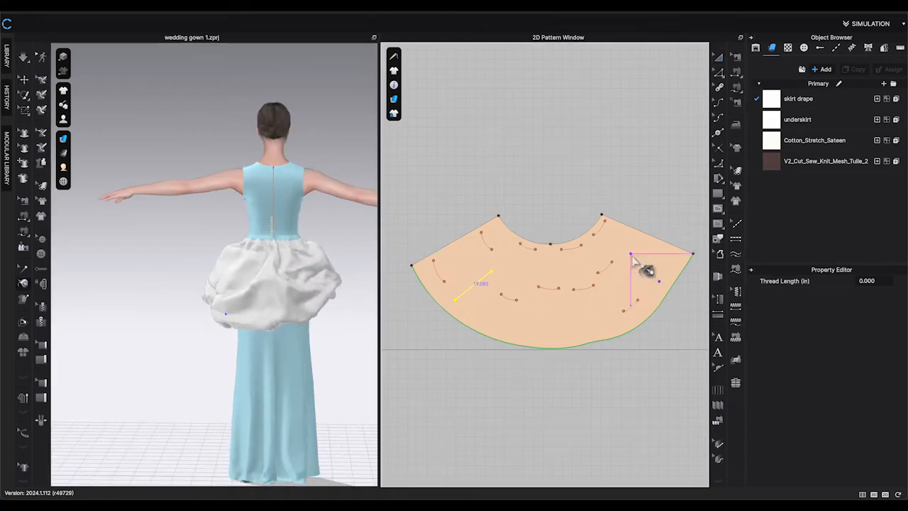
{"action": "left_click", "coordinate": [660, 282]}
{"action": "key", "text": "space"}
Add another tack near the skirt drape's left edge, then simulate and pull the fabric into folds.
{"action": "left_click", "coordinate": [224, 278]}
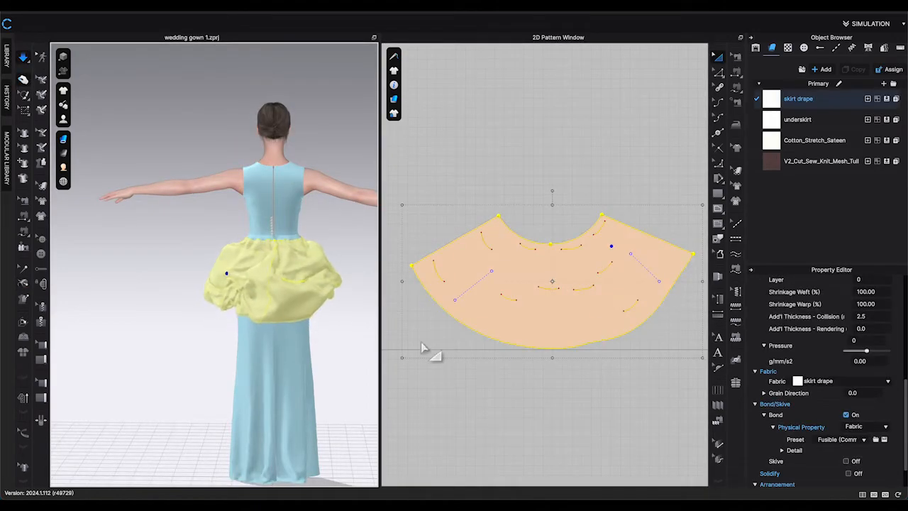
{"action": "left_click", "coordinate": [421, 271]}
{"action": "left_click", "coordinate": [455, 250]}
{"action": "key", "text": "space"}
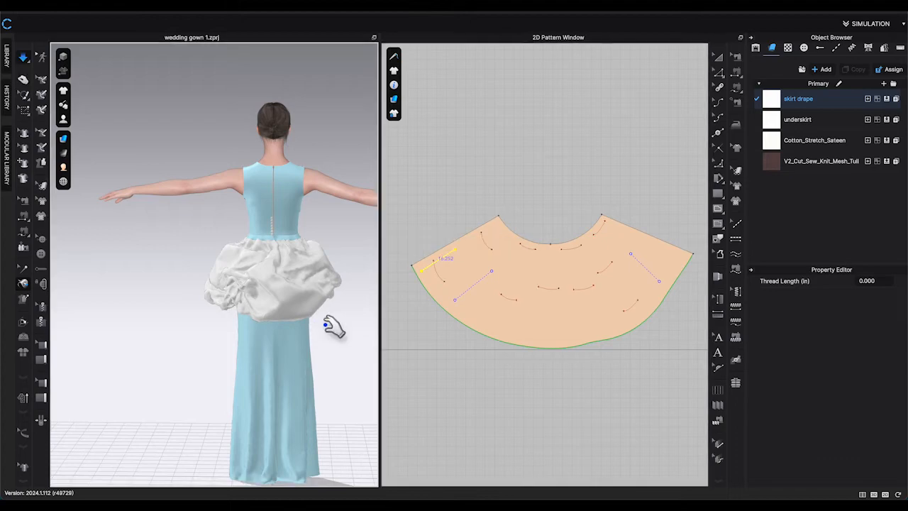
{"action": "left_click_drag", "start_coordinate": [287, 302], "coordinate": [248, 326]}
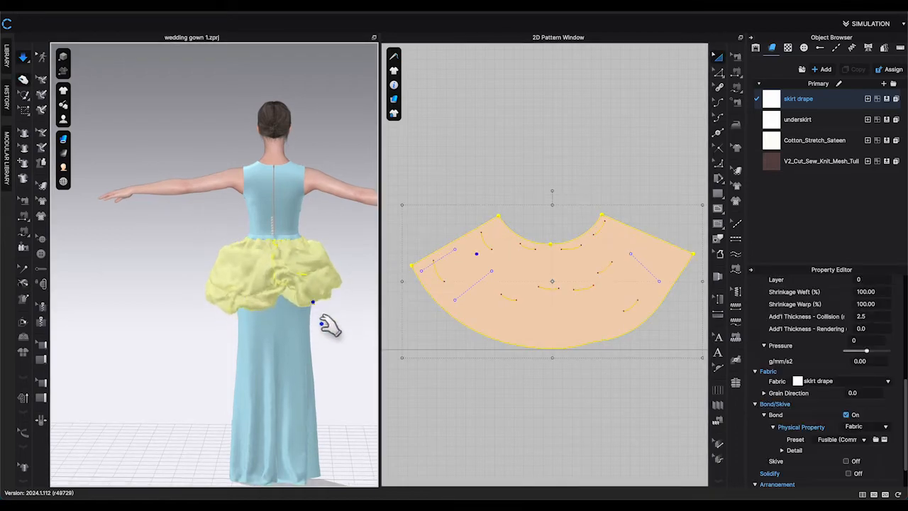
{"action": "left_click_drag", "start_coordinate": [321, 323], "coordinate": [324, 345]}
{"action": "right_click_drag", "start_coordinate": [280, 346], "coordinate": [299, 264]}
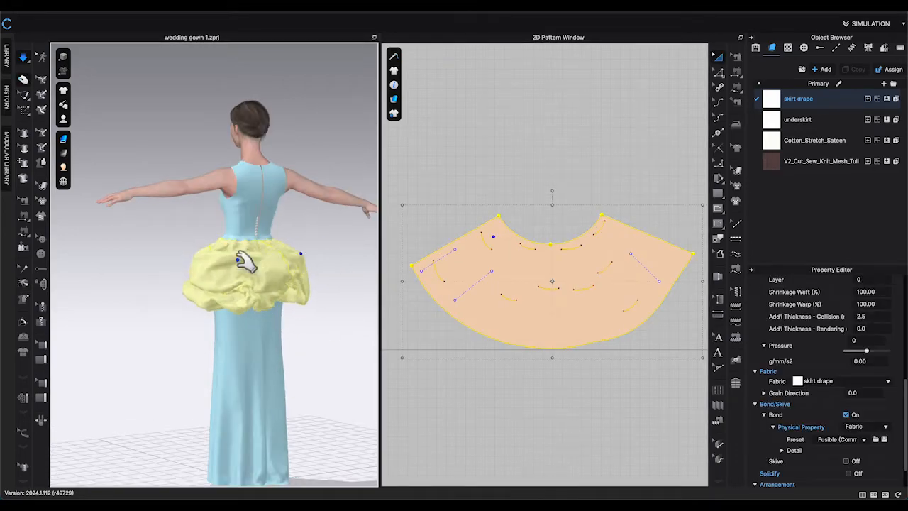
{"action": "right_click_drag", "start_coordinate": [297, 304], "coordinate": [327, 306]}
{"action": "left_click_drag", "start_coordinate": [257, 302], "coordinate": [267, 343]}
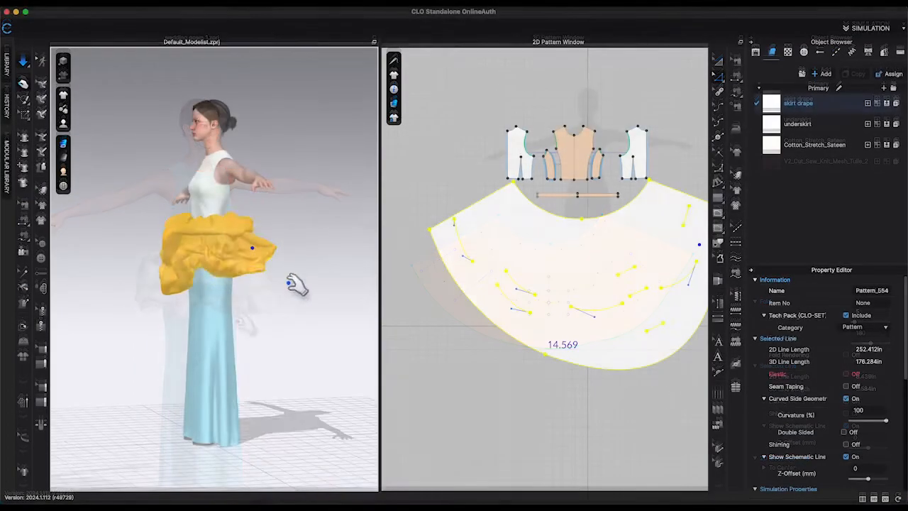
Simulate and pull the gathered skirt drape around the back of the avatar.
{"action": "right_click_drag", "start_coordinate": [245, 255], "coordinate": [235, 240]}
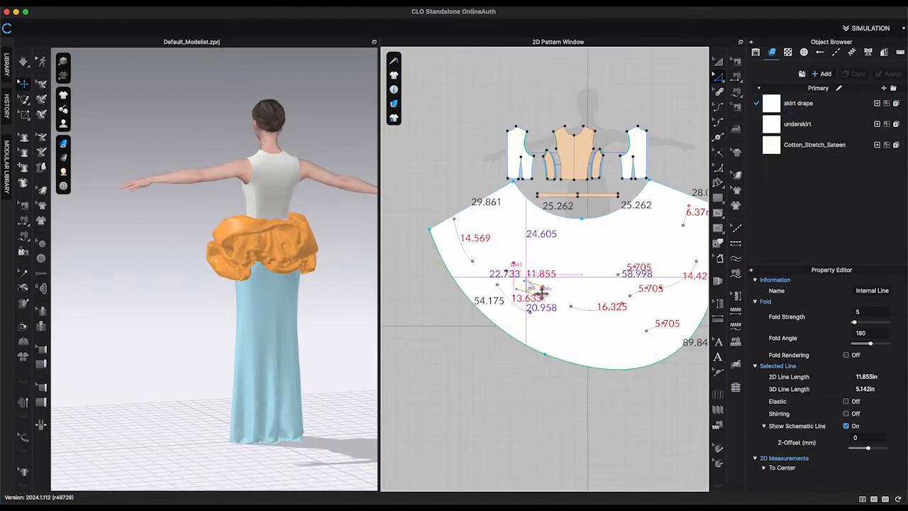
{"action": "left_click", "coordinate": [736, 91]}
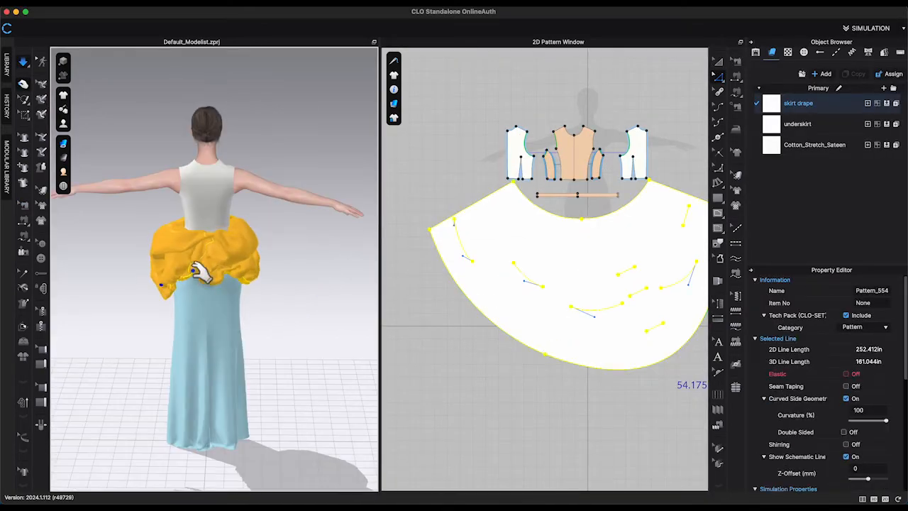
{"action": "right_click_drag", "start_coordinate": [294, 270], "coordinate": [198, 305]}
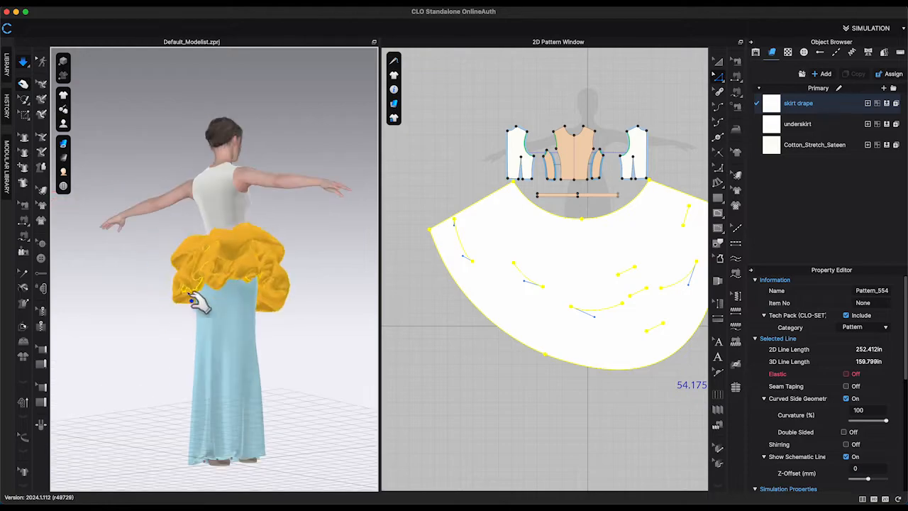
{"action": "left_click_drag", "start_coordinate": [199, 304], "coordinate": [138, 220]}
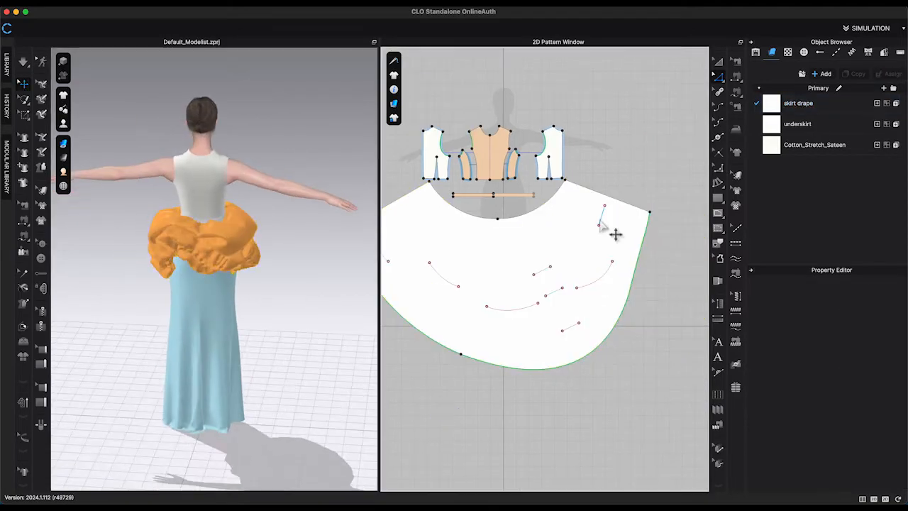
Sew a segment of the skirt drape's upper edge, then simulate and pull the drape into place.
{"action": "key", "text": "b"}
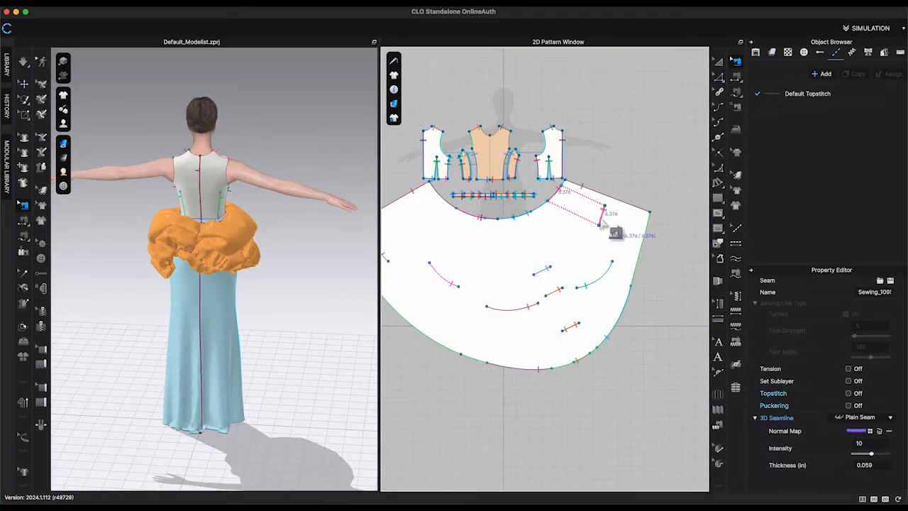
{"action": "left_click", "coordinate": [608, 261]}
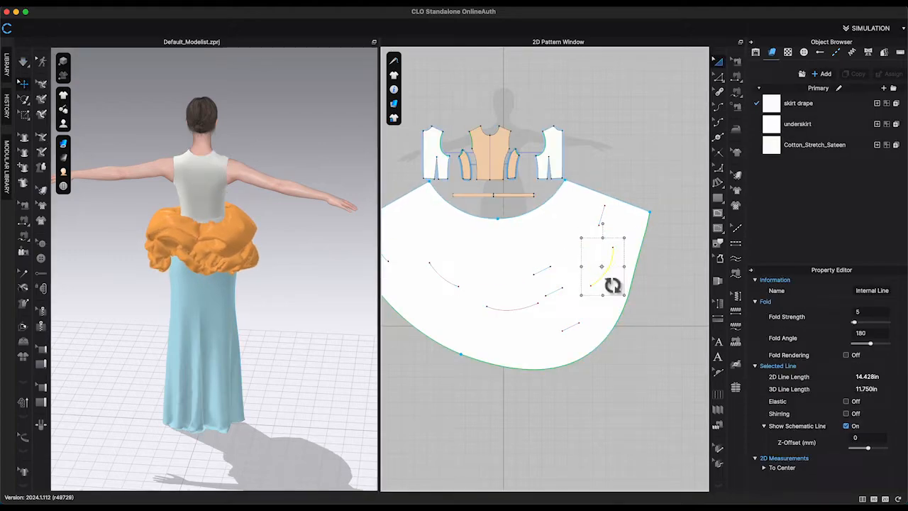
{"action": "key", "text": "space"}
{"action": "left_click_drag", "start_coordinate": [160, 252], "coordinate": [151, 289]}
{"action": "right_click_drag", "start_coordinate": [151, 289], "coordinate": [195, 278]}
{"action": "left_click_drag", "start_coordinate": [114, 270], "coordinate": [79, 214]}
{"action": "right_click_drag", "start_coordinate": [80, 215], "coordinate": [131, 254]}
{"action": "left_click_drag", "start_coordinate": [134, 253], "coordinate": [119, 291]}
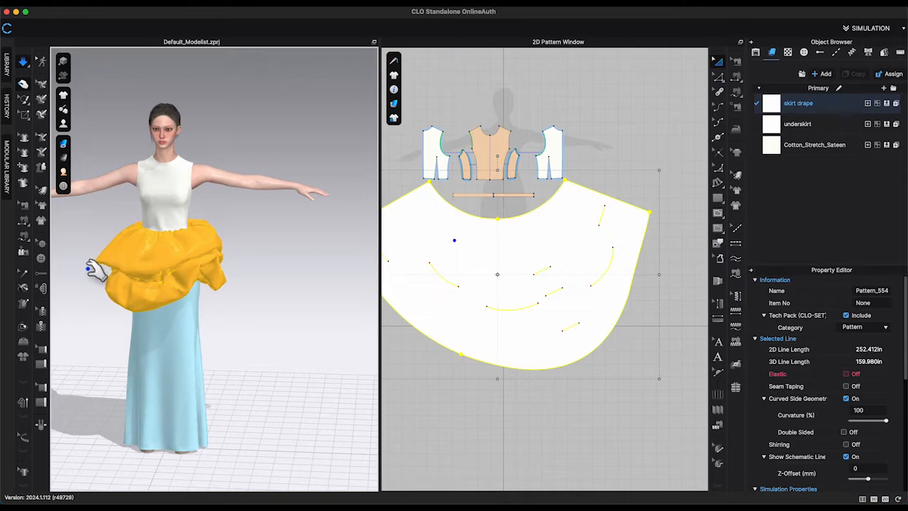
Draw a narrow vertical rectangle pattern below the bodice pieces.
{"action": "left_click", "coordinate": [270, 284]}
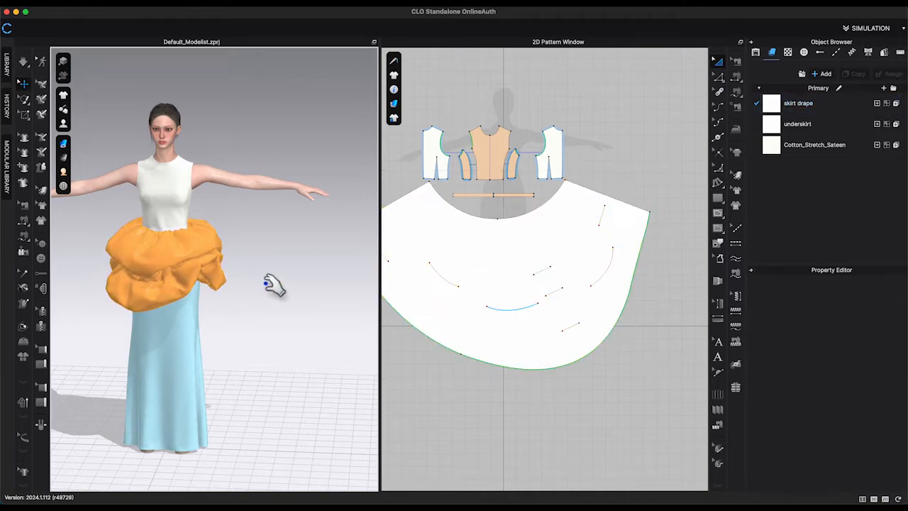
{"action": "scroll", "coordinate": [608, 301], "scroll_direction": "down", "scroll_amount": 2}
{"action": "scroll", "coordinate": [608, 300], "scroll_direction": "down", "scroll_amount": 5}
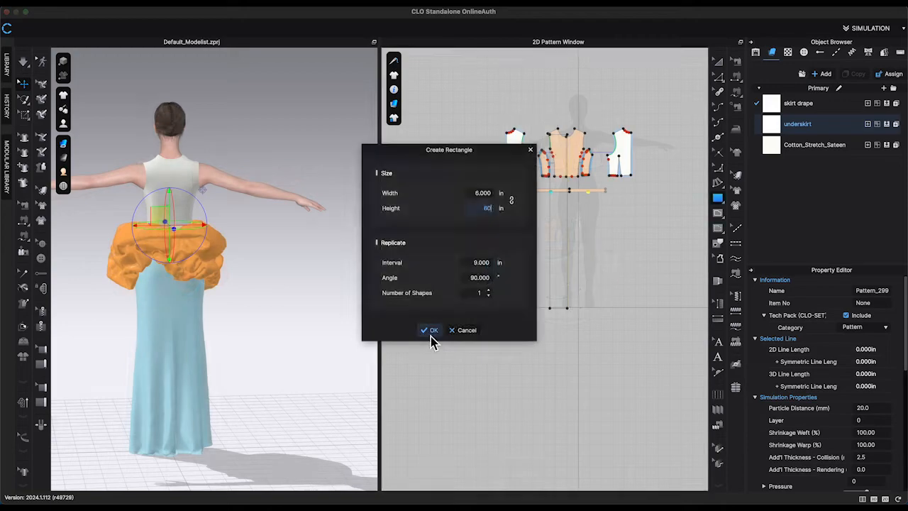
{"action": "left_click", "coordinate": [431, 336]}
{"action": "key", "text": "a"}
{"action": "left_click_drag", "start_coordinate": [560, 202], "coordinate": [542, 344]}
{"action": "scroll", "coordinate": [444, 300], "scroll_direction": "down", "scroll_amount": 2}
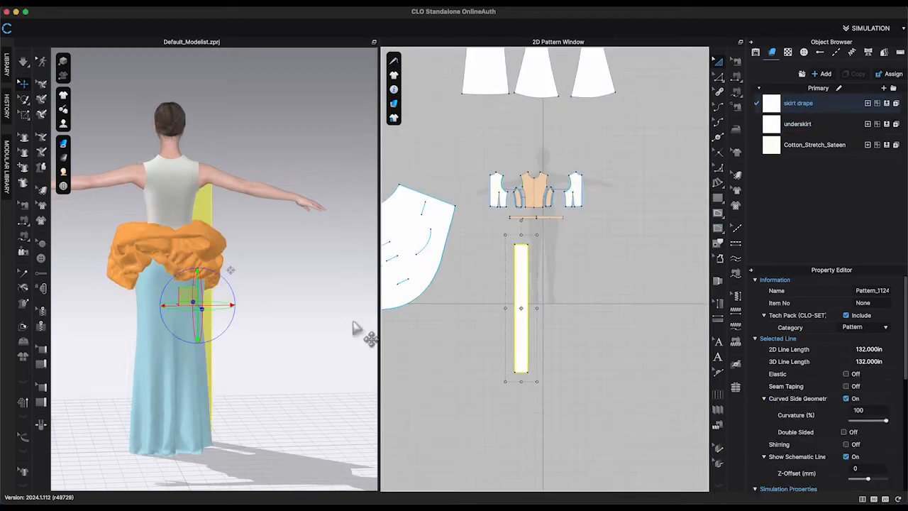
Move the rectangle piece in the 3D window, then undo the move.
{"action": "right_click_drag", "start_coordinate": [226, 323], "coordinate": [291, 328]}
{"action": "left_click_drag", "start_coordinate": [186, 312], "coordinate": [241, 318]}
{"action": "key", "text": "super+z"}
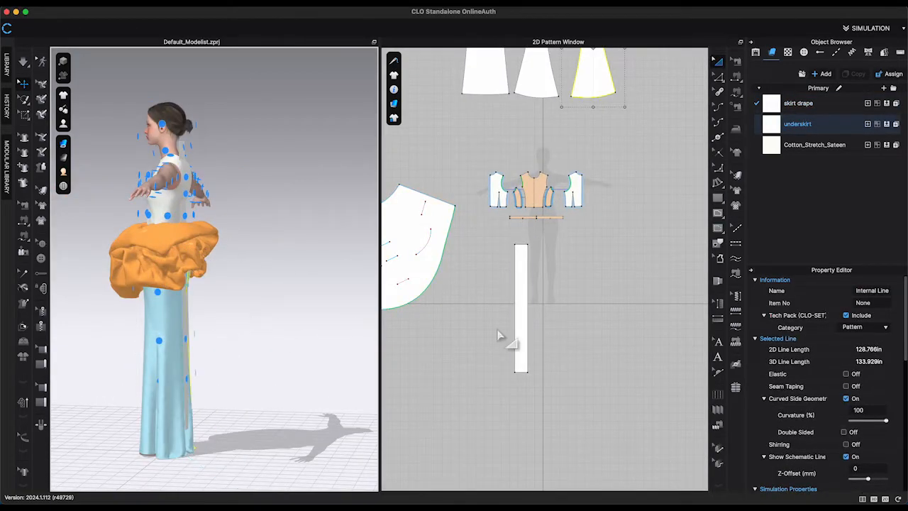
Position the rectangle strip down the avatar's back in 3D and hide the bubble drape's 3D pattern.
{"action": "left_click_drag", "start_coordinate": [521, 325], "coordinate": [518, 325]}
{"action": "right_click_drag", "start_coordinate": [189, 237], "coordinate": [212, 181]}
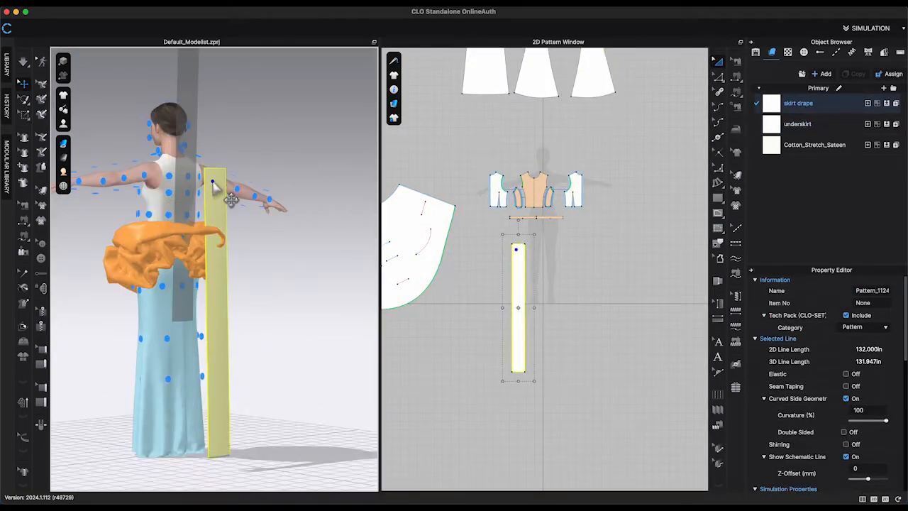
{"action": "right_click_drag", "start_coordinate": [250, 303], "coordinate": [269, 302]}
{"action": "left_click_drag", "start_coordinate": [242, 267], "coordinate": [226, 261]}
{"action": "left_click", "coordinate": [229, 294]}
{"action": "right_click_drag", "start_coordinate": [230, 302], "coordinate": [190, 330]}
{"action": "left_click", "coordinate": [183, 313]}
{"action": "left_click_drag", "start_coordinate": [183, 312], "coordinate": [142, 376]}
{"action": "right_click_drag", "start_coordinate": [142, 375], "coordinate": [229, 396]}
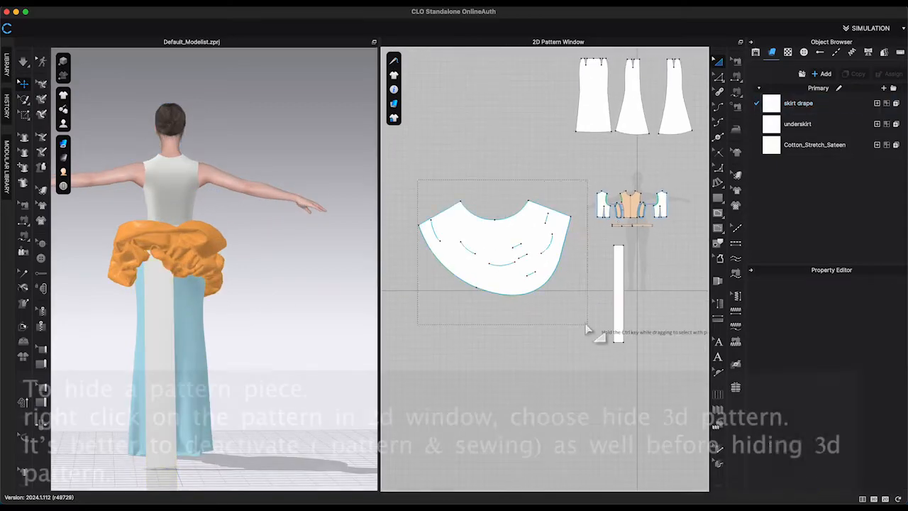
{"action": "right_click", "coordinate": [510, 349]}
{"action": "left_click", "coordinate": [539, 334]}
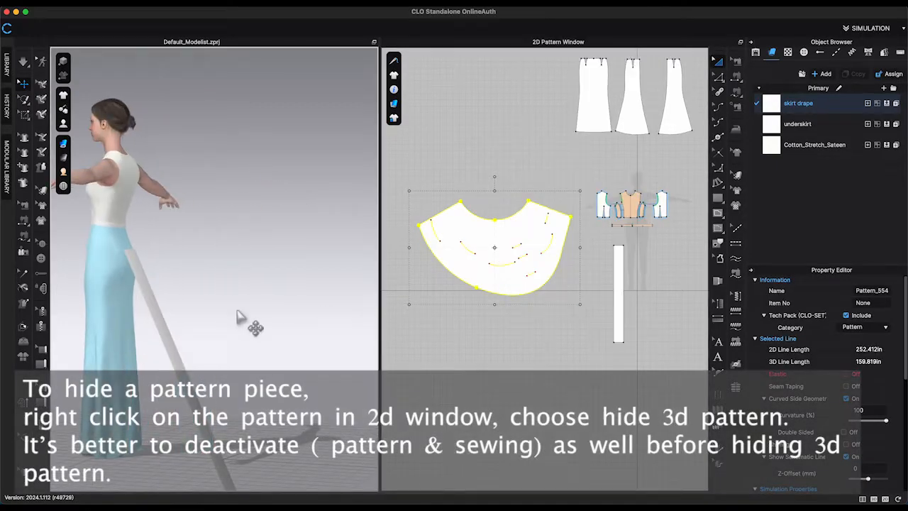
Spread the rectangle strip's lower end with Fullness, moving it 20 in.
{"action": "left_click", "coordinate": [189, 331]}
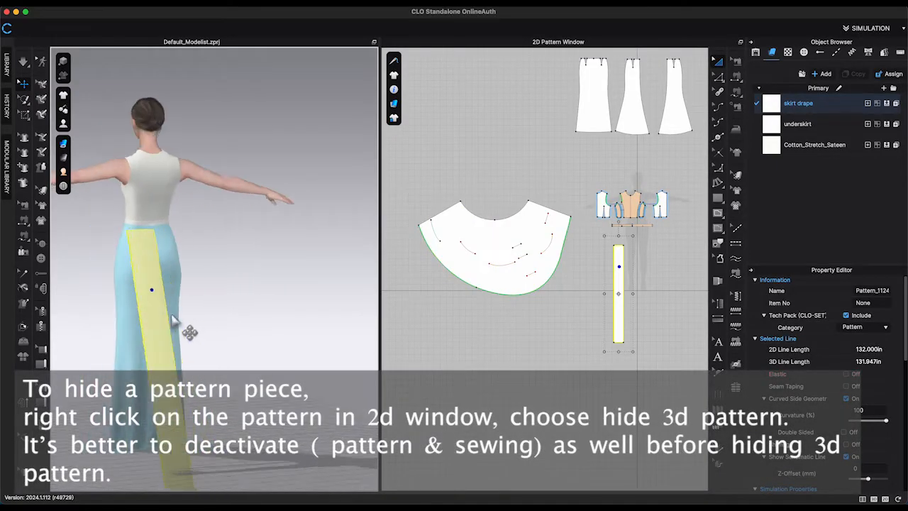
{"action": "right_click_drag", "start_coordinate": [189, 331], "coordinate": [298, 333]}
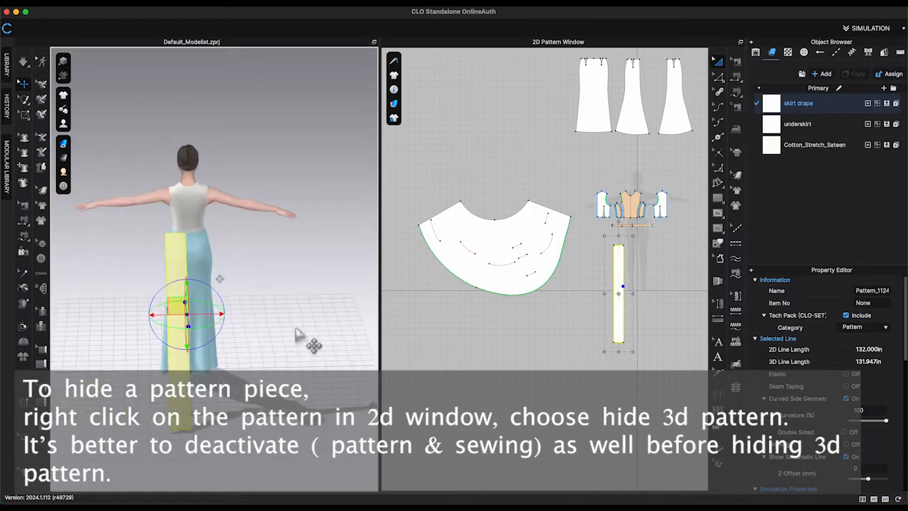
{"action": "left_click", "coordinate": [298, 332]}
{"action": "left_click", "coordinate": [625, 344]}
{"action": "left_click", "coordinate": [489, 196]}
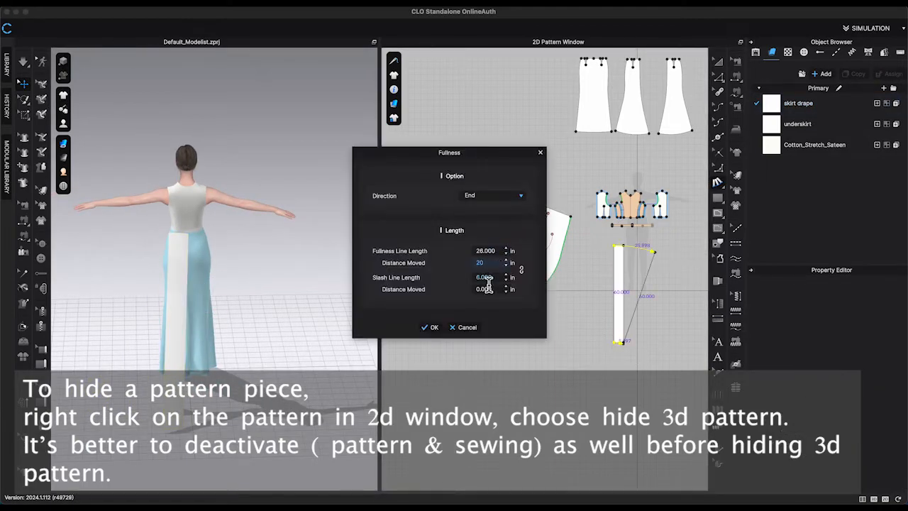
{"action": "left_click", "coordinate": [430, 327]}
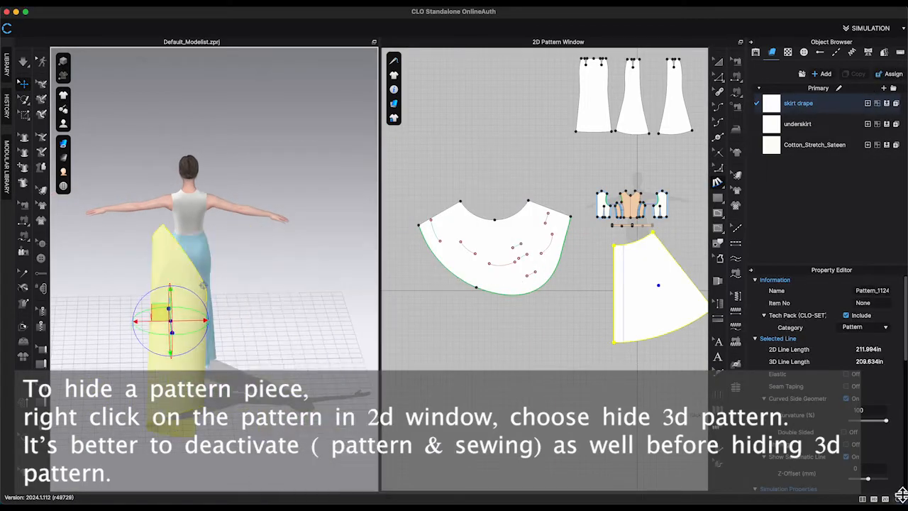
Rotate the flared piece in 3D to hang from the waist and delete the selected element.
{"action": "right_click_drag", "start_coordinate": [369, 369], "coordinate": [272, 320]}
{"action": "left_click_drag", "start_coordinate": [272, 320], "coordinate": [277, 318]}
{"action": "right_click_drag", "start_coordinate": [277, 319], "coordinate": [355, 330]}
{"action": "left_click", "coordinate": [718, 243]}
{"action": "scroll", "coordinate": [698, 259], "scroll_direction": "up", "scroll_amount": 5}
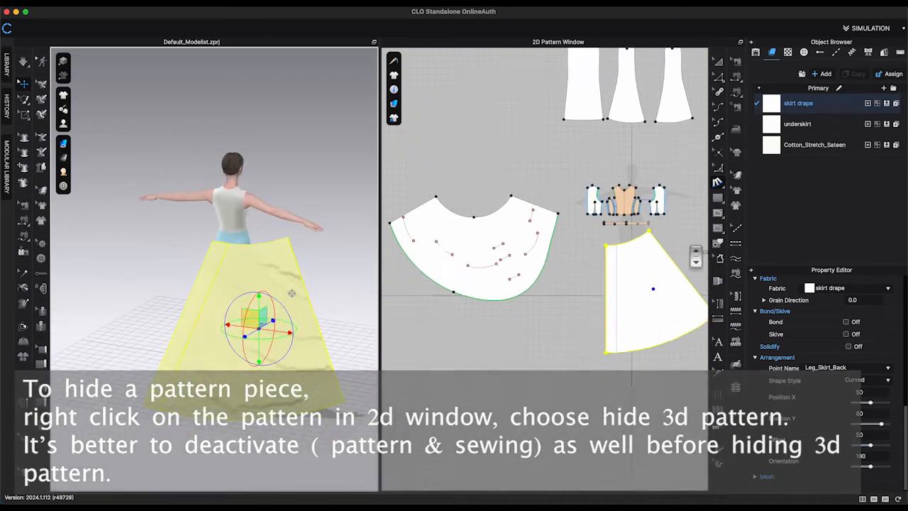
{"action": "left_click", "coordinate": [497, 287]}
{"action": "key", "text": "Delete"}
Add a curve point to the flared piece's upper edge.
{"action": "left_click", "coordinate": [718, 213]}
{"action": "scroll", "coordinate": [497, 213], "scroll_direction": "up", "scroll_amount": 2}
{"action": "scroll", "coordinate": [483, 185], "scroll_direction": "up", "scroll_amount": 5}
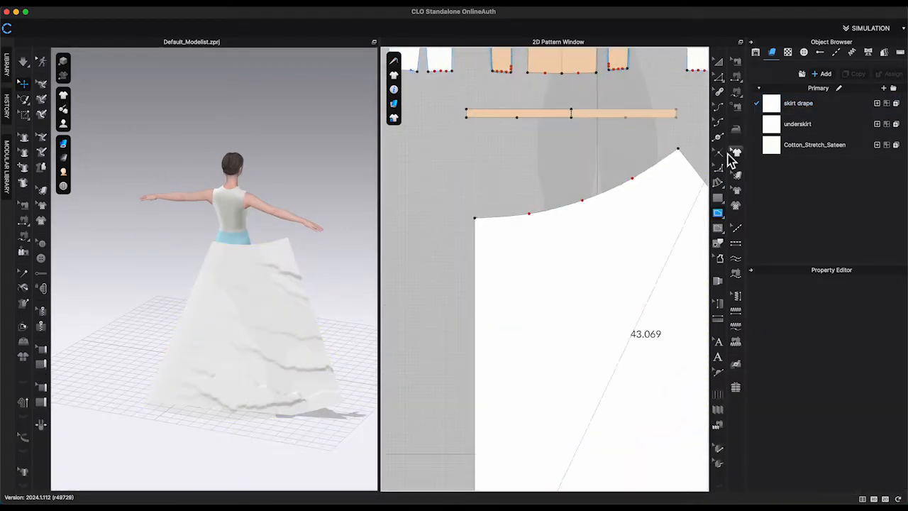
{"action": "left_click", "coordinate": [718, 137]}
{"action": "left_click", "coordinate": [499, 217]}
{"action": "scroll", "coordinate": [513, 182], "scroll_direction": "down", "scroll_amount": 5}
Sew the flared piece's upper edge to the waistband segments, then simulate and pull it into place.
{"action": "left_click", "coordinate": [736, 93]}
{"action": "left_click", "coordinate": [495, 199]}
{"action": "scroll", "coordinate": [606, 146], "scroll_direction": "up", "scroll_amount": 5}
{"action": "left_click", "coordinate": [736, 61]}
{"action": "left_click", "coordinate": [567, 306]}
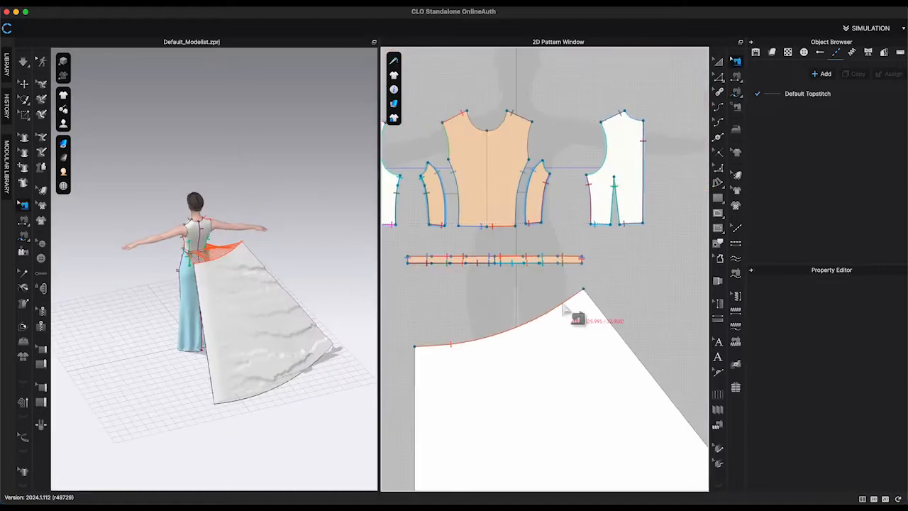
{"action": "key", "text": "Delete"}
{"action": "left_click", "coordinate": [736, 92]}
{"action": "left_click", "coordinate": [393, 246]}
{"action": "left_click", "coordinate": [467, 247]}
{"action": "scroll", "coordinate": [540, 248], "scroll_direction": "down", "scroll_amount": 5}
{"action": "key", "text": "space"}
{"action": "middle_click_drag", "start_coordinate": [291, 319], "coordinate": [217, 258]}
Draw several internal fold lines fanning down from the flared piece's upper edge and simulate.
{"action": "left_click", "coordinate": [718, 76]}
{"action": "left_click_drag", "start_coordinate": [475, 386], "coordinate": [505, 404]}
{"action": "left_click", "coordinate": [603, 188]}
{"action": "left_click", "coordinate": [474, 204]}
{"action": "left_click", "coordinate": [434, 313]}
{"action": "left_click_drag", "start_coordinate": [566, 428], "coordinate": [540, 381]}
{"action": "left_click_drag", "start_coordinate": [600, 396], "coordinate": [566, 341]}
{"action": "left_click_drag", "start_coordinate": [622, 348], "coordinate": [581, 295]}
{"action": "left_click_drag", "start_coordinate": [636, 302], "coordinate": [595, 245]}
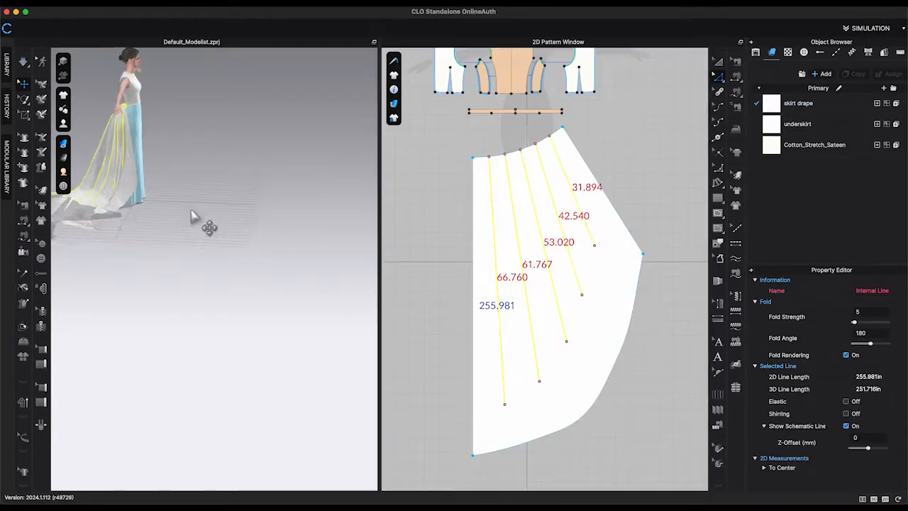
{"action": "key", "text": "space"}
Add further internal pleat lines across the flared piece and simulate the drape.
{"action": "left_click", "coordinate": [304, 248]}
{"action": "scroll", "coordinate": [517, 359], "scroll_direction": "up", "scroll_amount": 5}
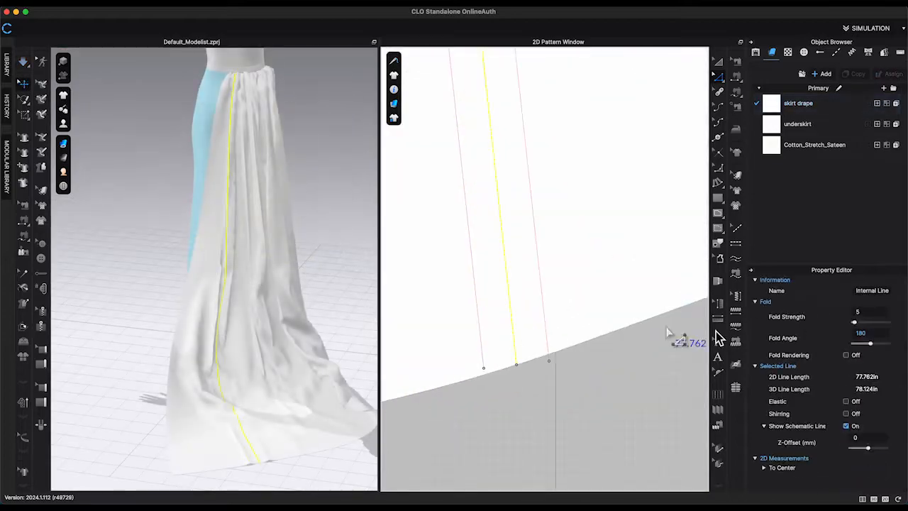
{"action": "left_click", "coordinate": [669, 335]}
{"action": "key", "text": "space"}
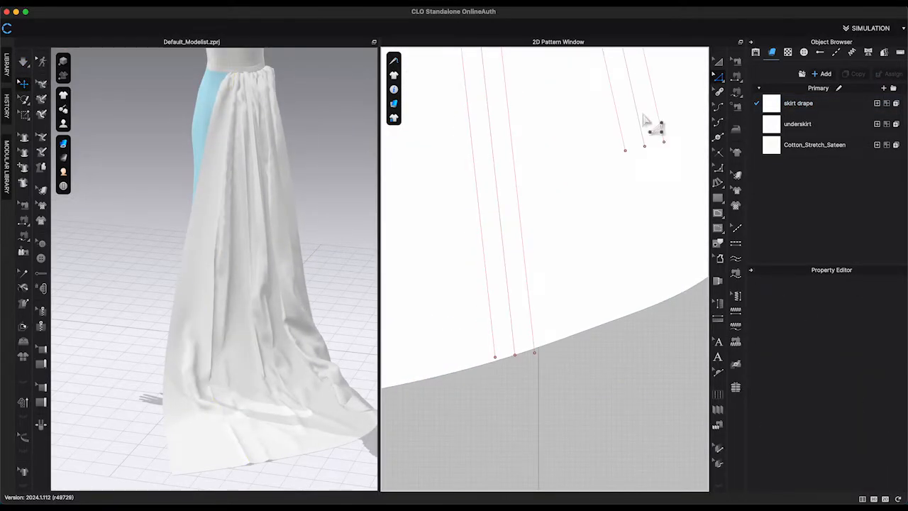
{"action": "left_click", "coordinate": [651, 128]}
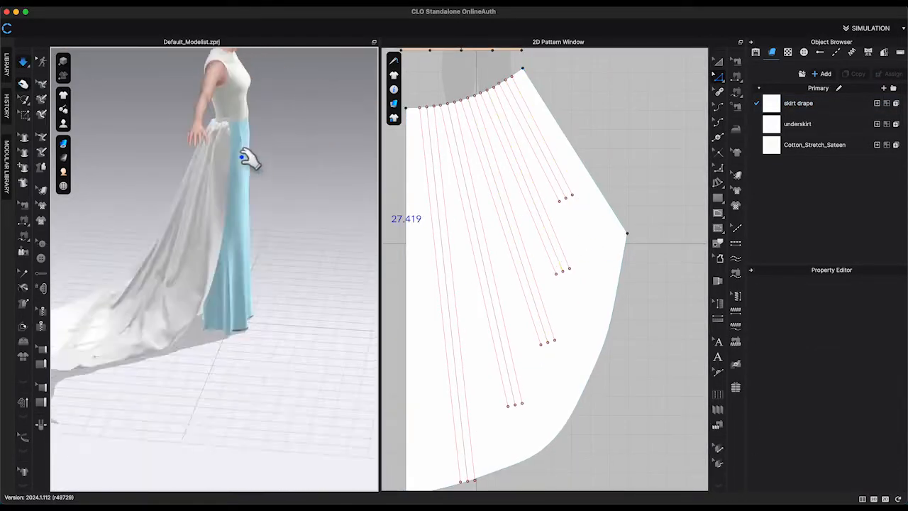
{"action": "left_click", "coordinate": [192, 238]}
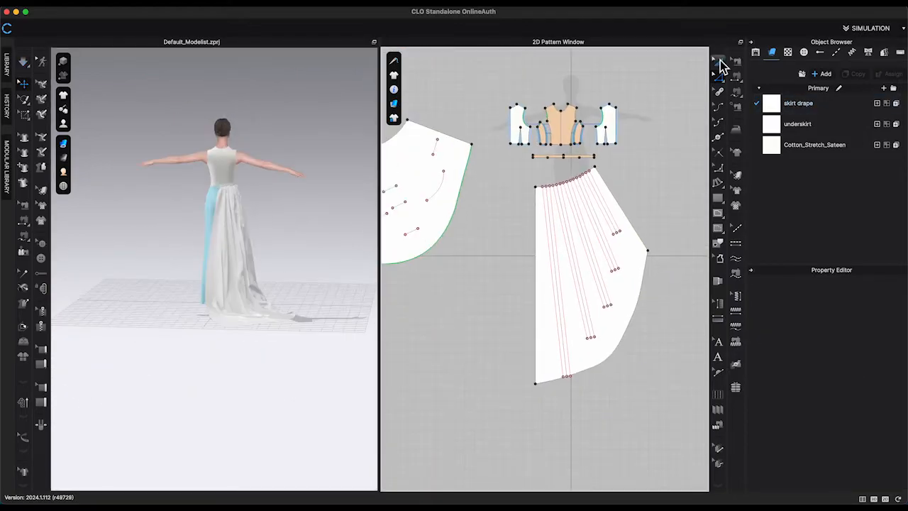
Create a symmetric copy of the pleated piece and simulate both halves into a train.
{"action": "right_click", "coordinate": [624, 284]}
{"action": "left_click", "coordinate": [710, 116]}
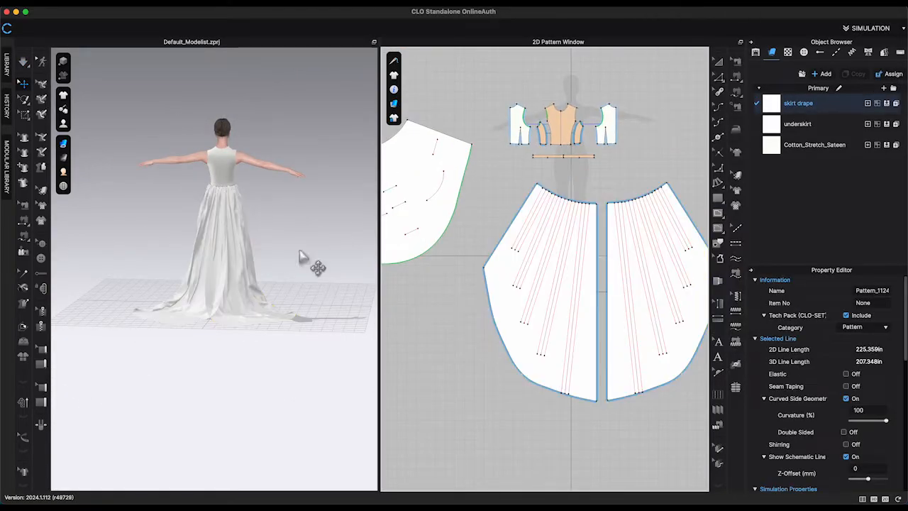
{"action": "key", "text": "space"}
{"action": "left_click_drag", "start_coordinate": [238, 280], "coordinate": [378, 283]}
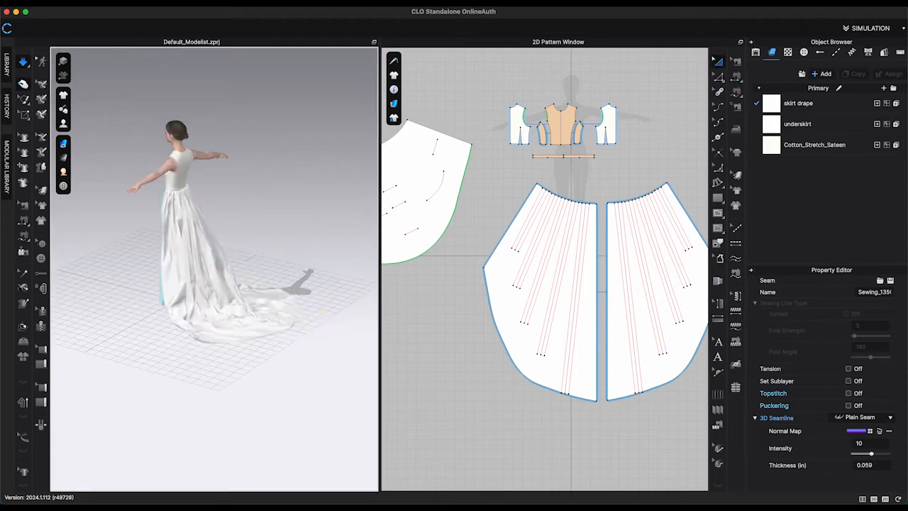
{"action": "left_click_drag", "start_coordinate": [319, 320], "coordinate": [285, 327]}
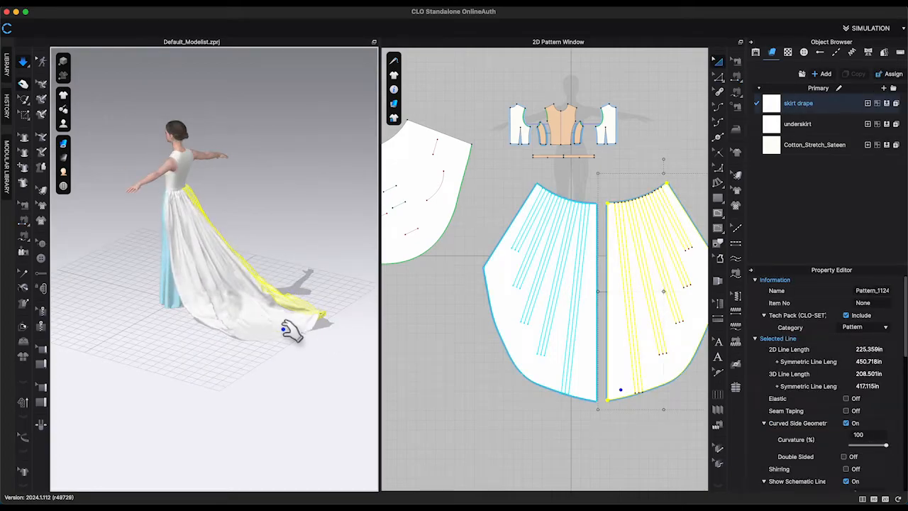
{"action": "right_click_drag", "start_coordinate": [285, 327], "coordinate": [241, 322]}
{"action": "left_click_drag", "start_coordinate": [248, 323], "coordinate": [279, 341]}
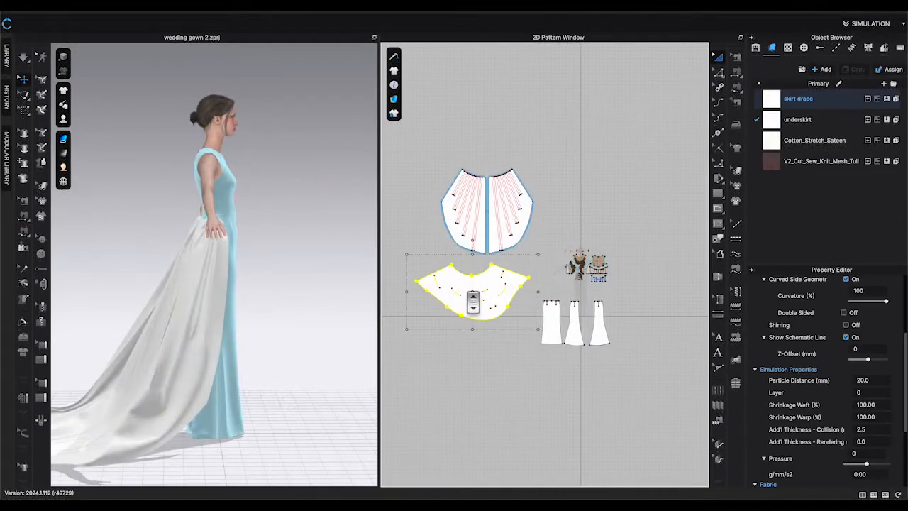
Show and activate the bubble drape's 3D pattern and simulate it over the train.
{"action": "right_click", "coordinate": [472, 292]}
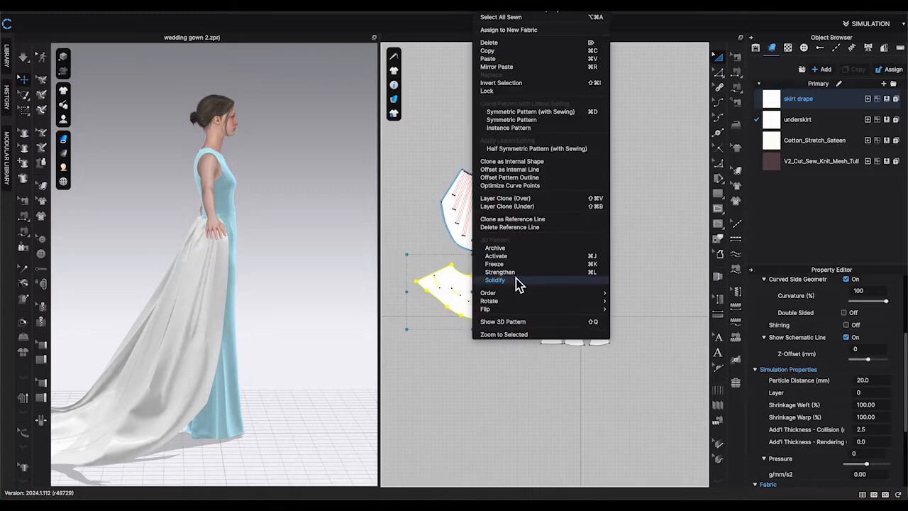
{"action": "left_click", "coordinate": [505, 322]}
{"action": "right_click", "coordinate": [481, 283]}
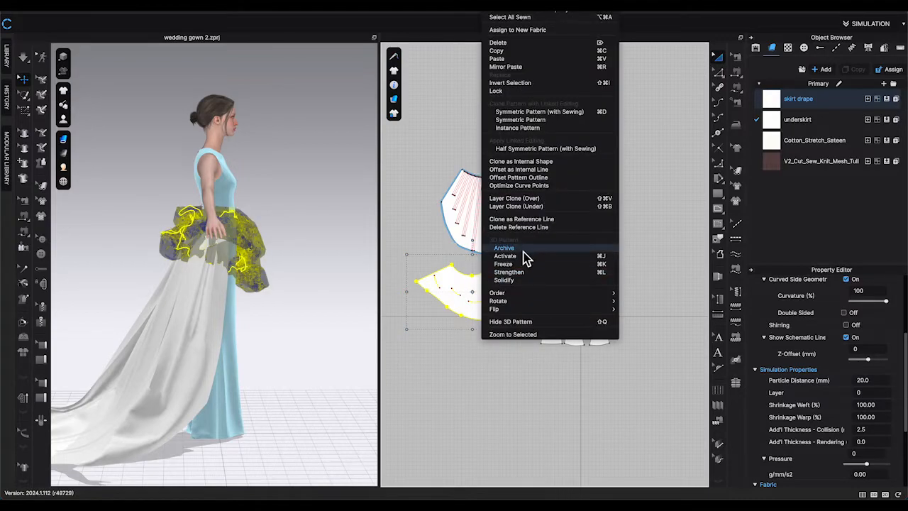
{"action": "left_click", "coordinate": [517, 257]}
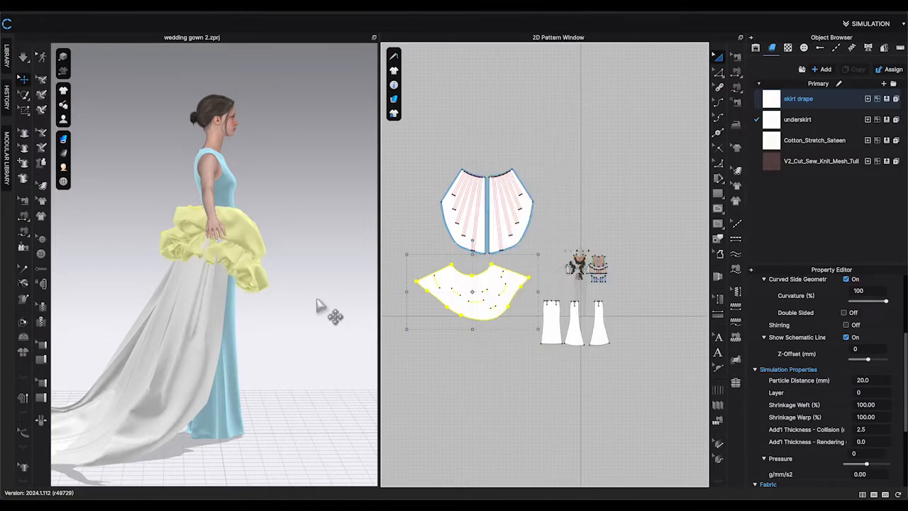
{"action": "left_click", "coordinate": [318, 300]}
{"action": "mouse_move", "coordinate": [325, 302]}
{"action": "right_mouse_down"}
{"action": "mouse_move", "coordinate": [300, 295]}
{"action": "mouse_move", "coordinate": [314, 294]}
{"action": "right_mouse_up"}
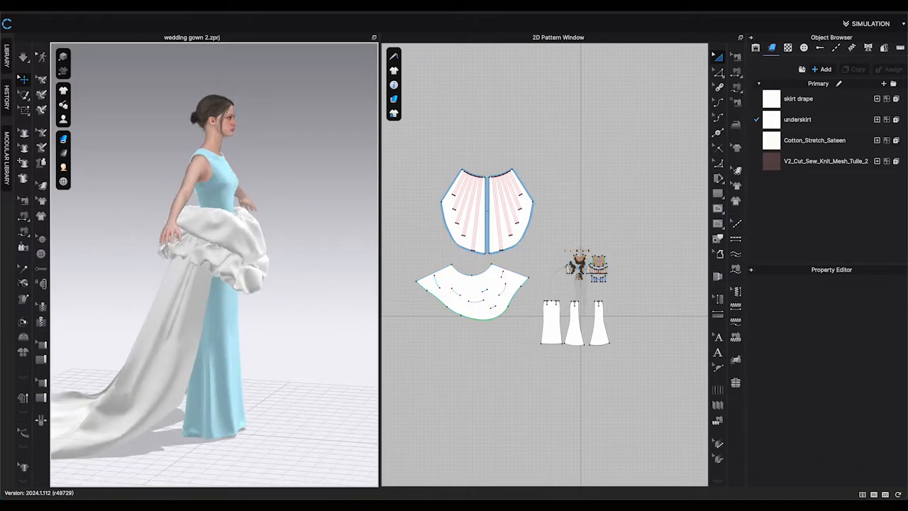
Set the bubble drape's simulation layer to 1.
{"action": "right_click", "coordinate": [460, 284]}
{"action": "left_click", "coordinate": [657, 354]}
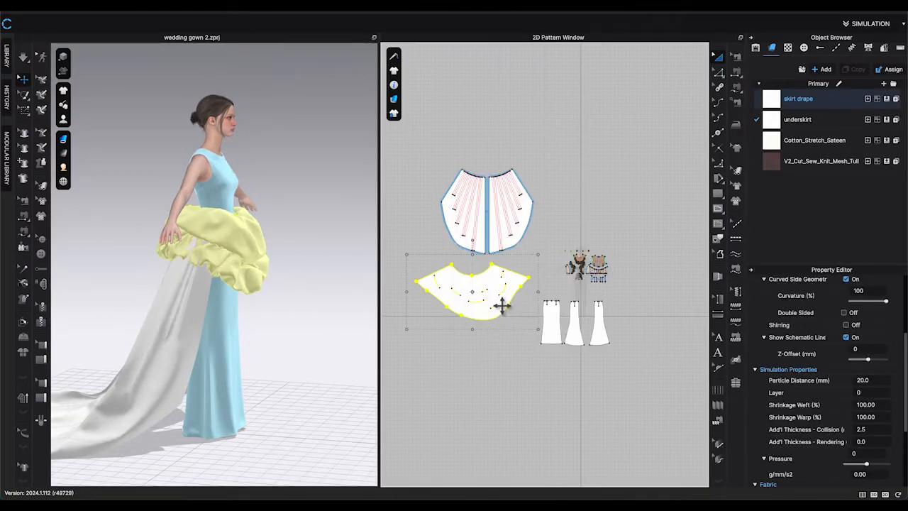
{"action": "scroll", "coordinate": [858, 386], "scroll_direction": "down", "scroll_amount": 1}
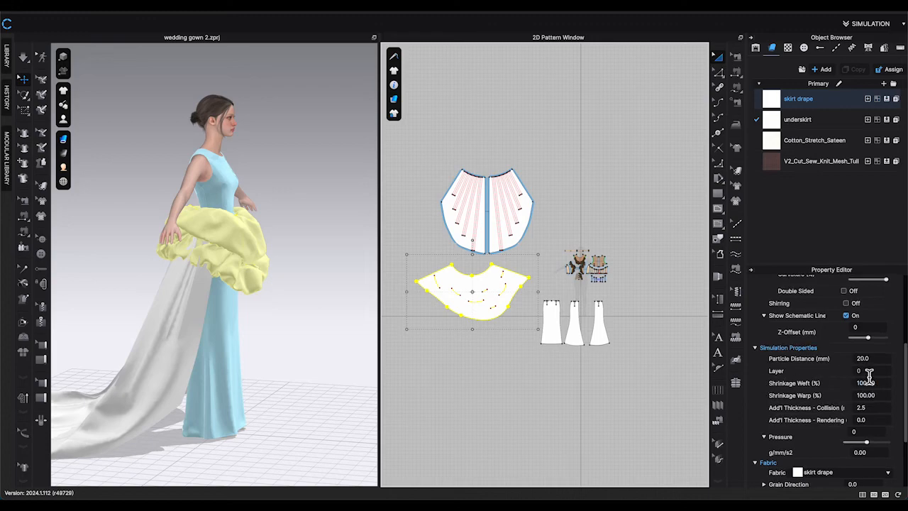
{"action": "left_click", "coordinate": [867, 371]}
{"action": "type", "text": "1"}
{"action": "key", "text": "Return"}
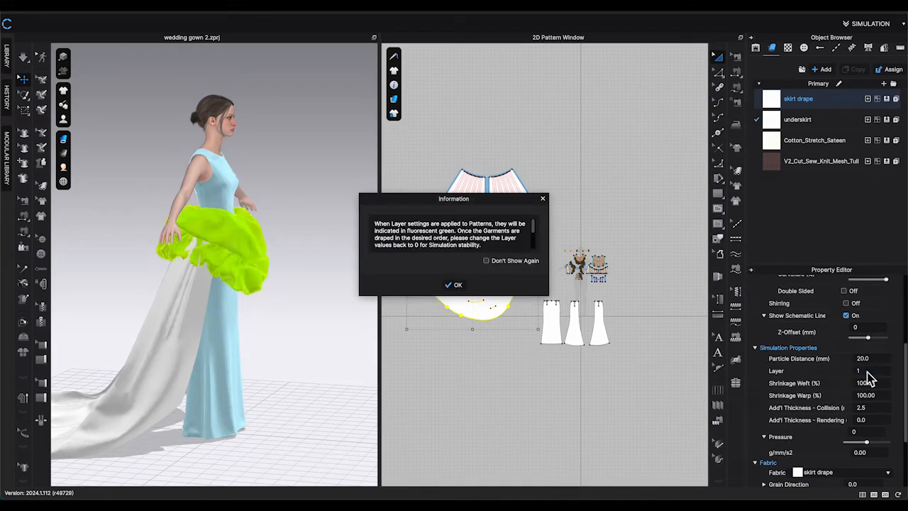
{"action": "left_click", "coordinate": [454, 285]}
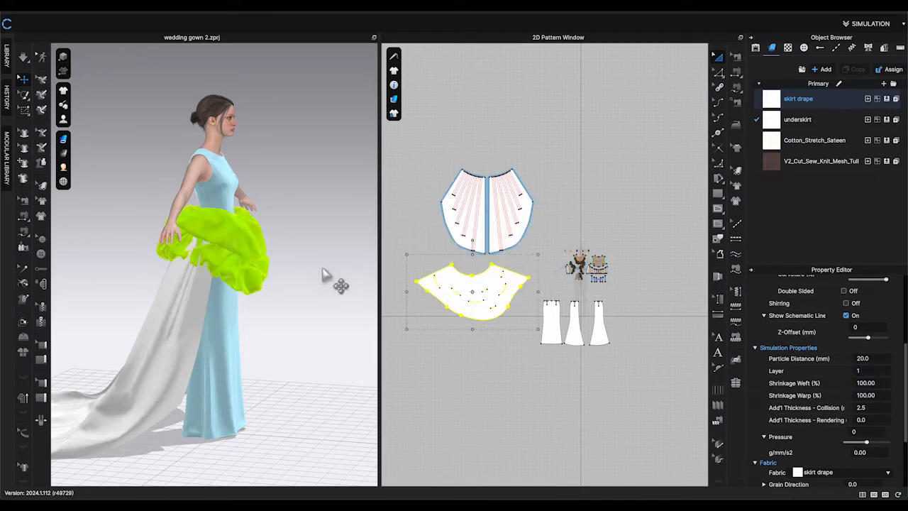
Simulate and pull the bubble drape and train so the bubble sits over the pleated train.
{"action": "left_click", "coordinate": [324, 284]}
{"action": "right_click_drag", "start_coordinate": [324, 284], "coordinate": [330, 263]}
{"action": "scroll", "coordinate": [285, 271], "scroll_direction": "up", "scroll_amount": 5}
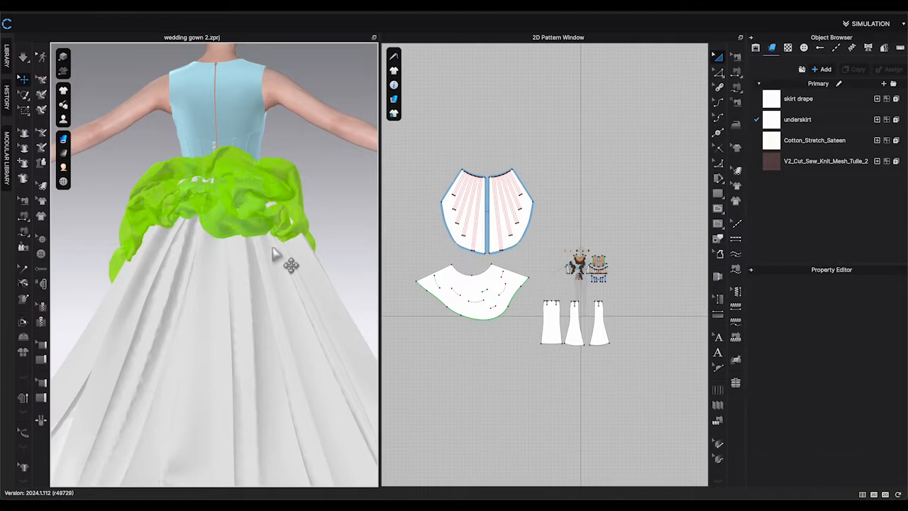
{"action": "key", "text": "space"}
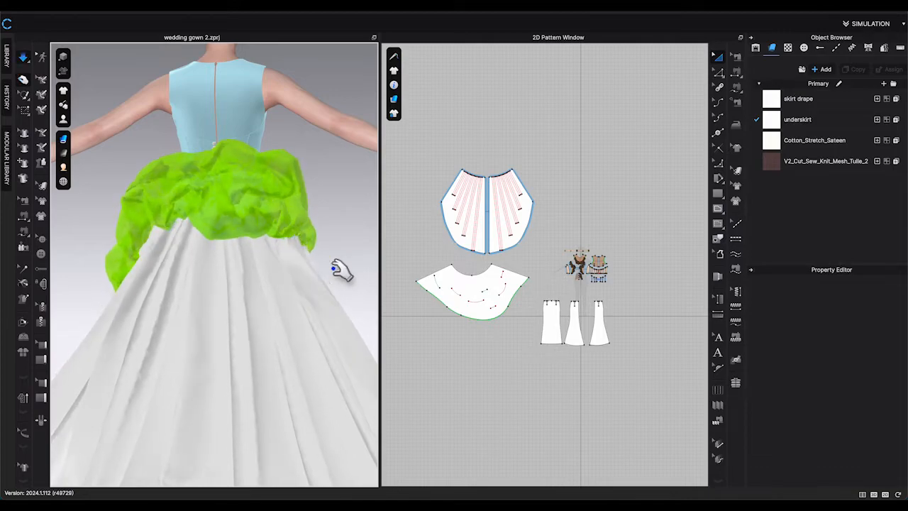
{"action": "right_click_drag", "start_coordinate": [342, 270], "coordinate": [301, 282]}
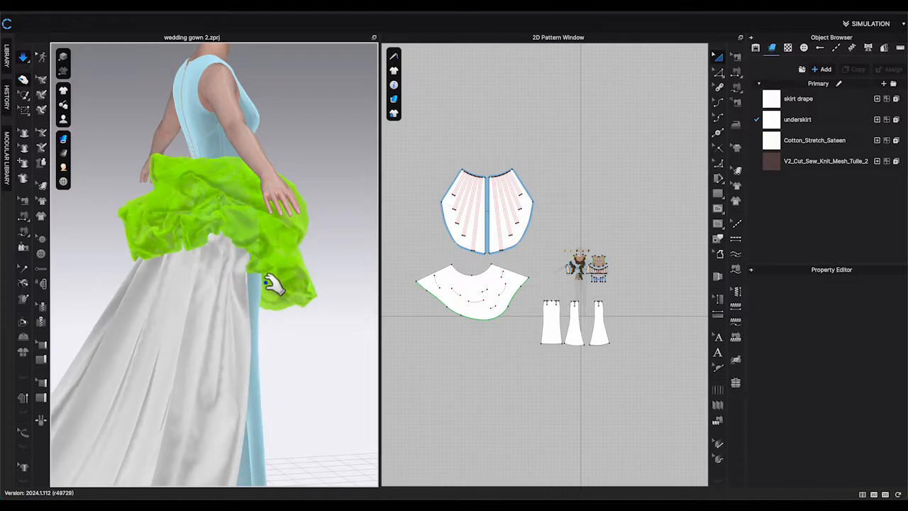
{"action": "left_click", "coordinate": [241, 291]}
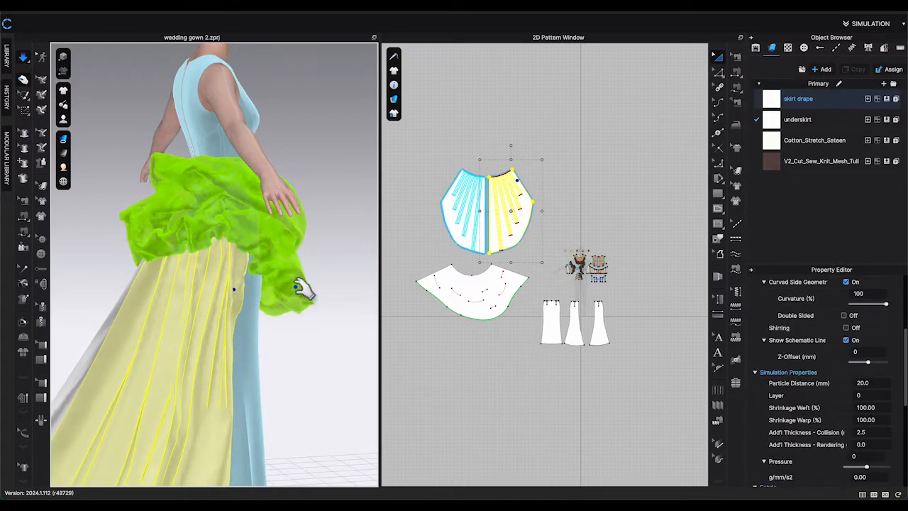
{"action": "right_click_drag", "start_coordinate": [303, 287], "coordinate": [312, 297]}
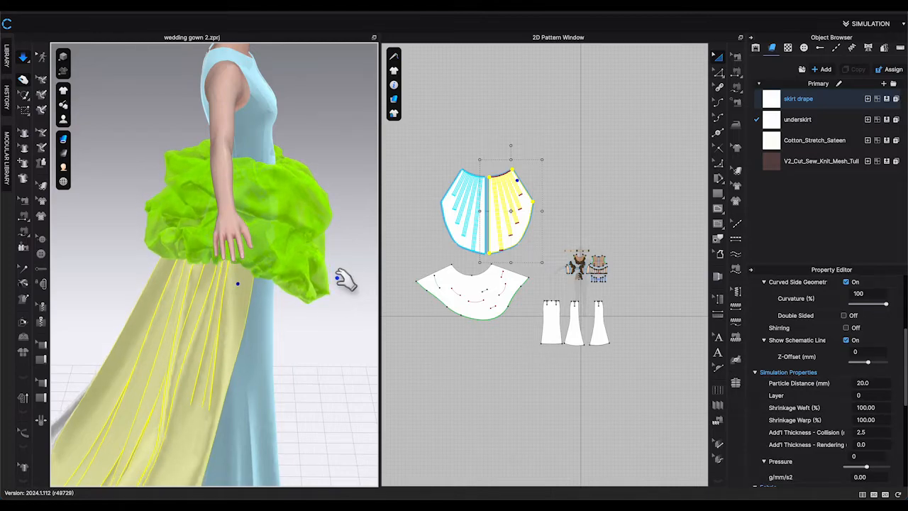
{"action": "right_click_drag", "start_coordinate": [353, 316], "coordinate": [360, 318]}
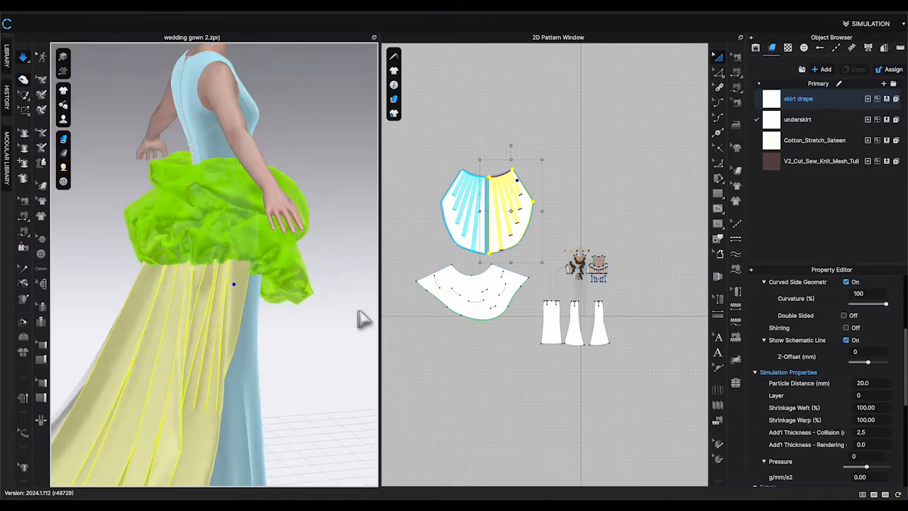
Set the bubble drape's simulation layer back to 0.
{"action": "left_click", "coordinate": [877, 399]}
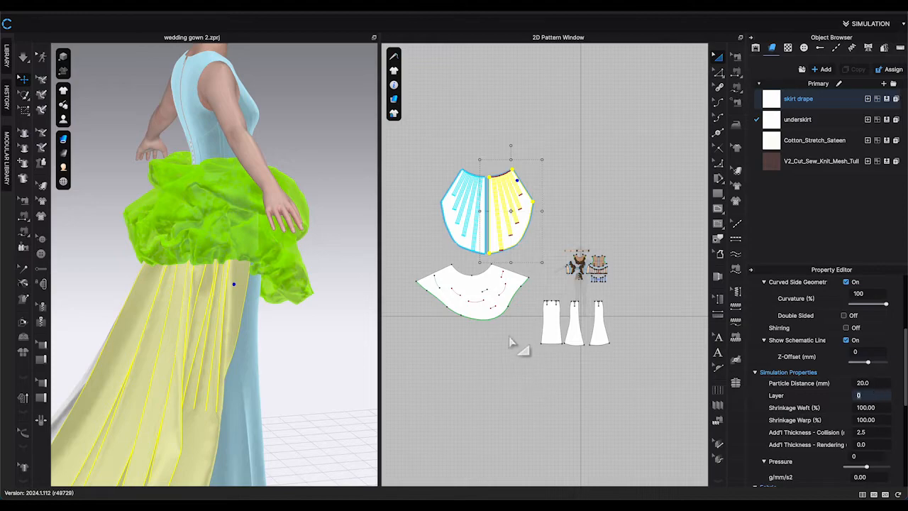
{"action": "left_click", "coordinate": [509, 338]}
{"action": "left_click", "coordinate": [480, 300]}
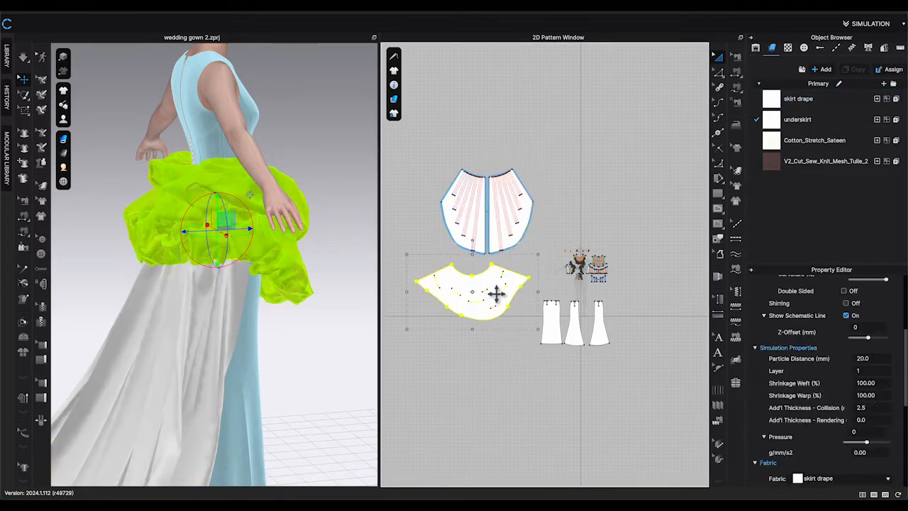
{"action": "left_click", "coordinate": [867, 371]}
{"action": "type", "text": "0"}
{"action": "key", "text": "Return"}
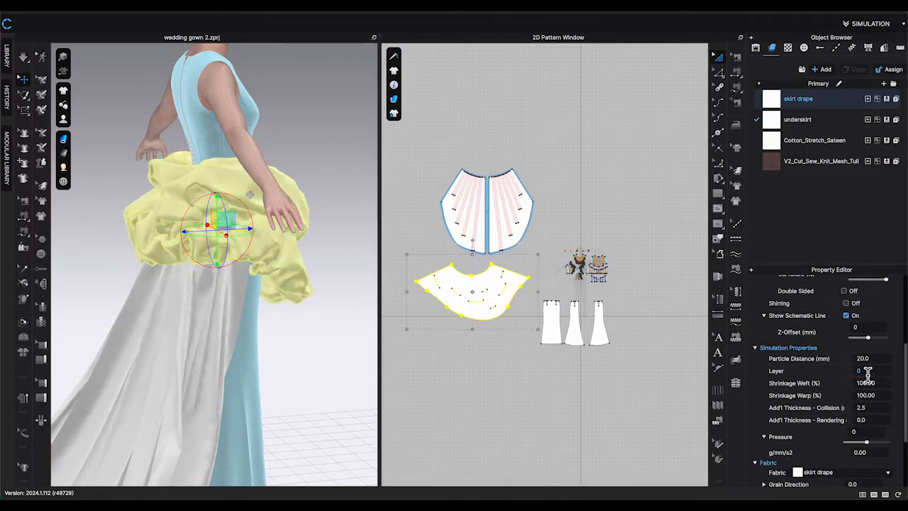
{"action": "left_click", "coordinate": [339, 329]}
{"action": "mouse_move", "coordinate": [339, 329]}
{"action": "right_mouse_down"}
{"action": "mouse_move", "coordinate": [316, 325]}
{"action": "mouse_move", "coordinate": [328, 329]}
{"action": "right_mouse_up"}
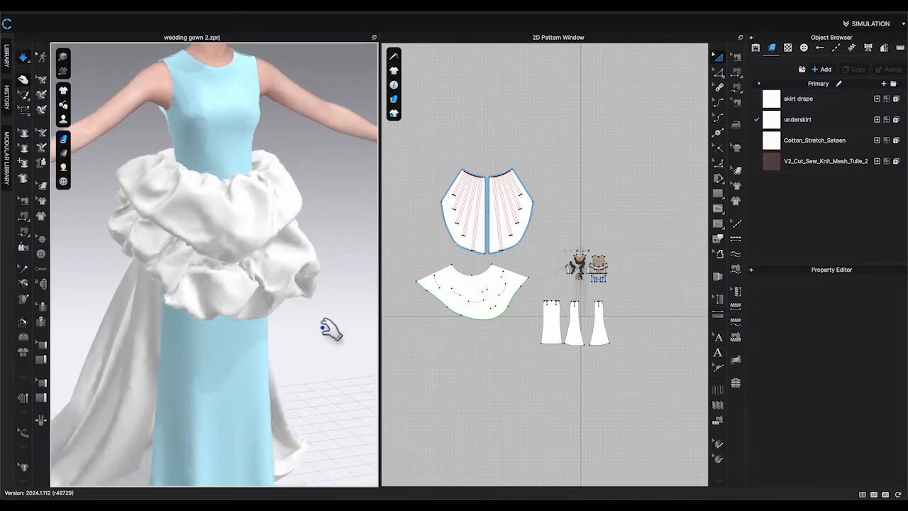
{"action": "scroll", "coordinate": [334, 328], "scroll_direction": "down", "scroll_amount": 3}
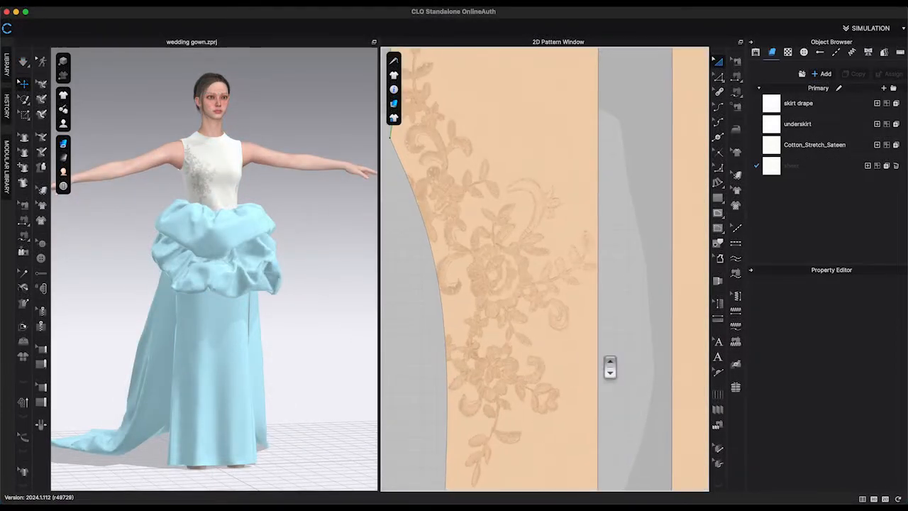
{"action": "scroll", "coordinate": [610, 367], "scroll_direction": "up", "scroll_amount": 1}
{"action": "middle_click_drag", "start_coordinate": [614, 351], "coordinate": [632, 296]}
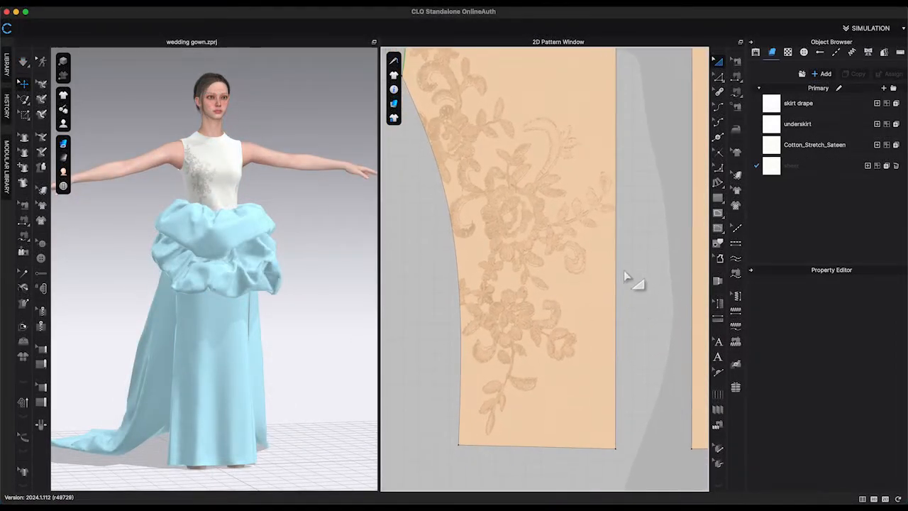
Trace the lace leaves next to the pattern's side edge as a curved internal line.
{"action": "scroll", "coordinate": [624, 205], "scroll_direction": "up", "scroll_amount": 4}
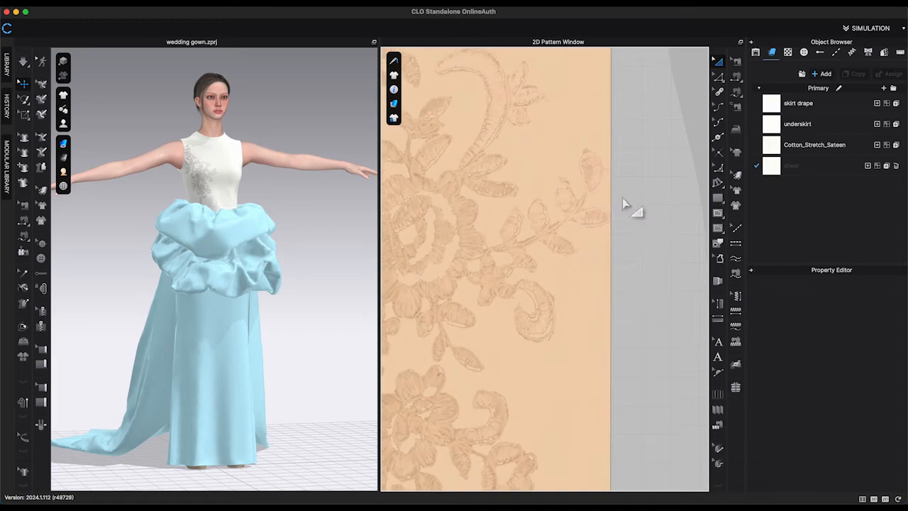
{"action": "middle_click_drag", "start_coordinate": [624, 205], "coordinate": [652, 202]}
{"action": "scroll", "coordinate": [651, 210], "scroll_direction": "up", "scroll_amount": 1}
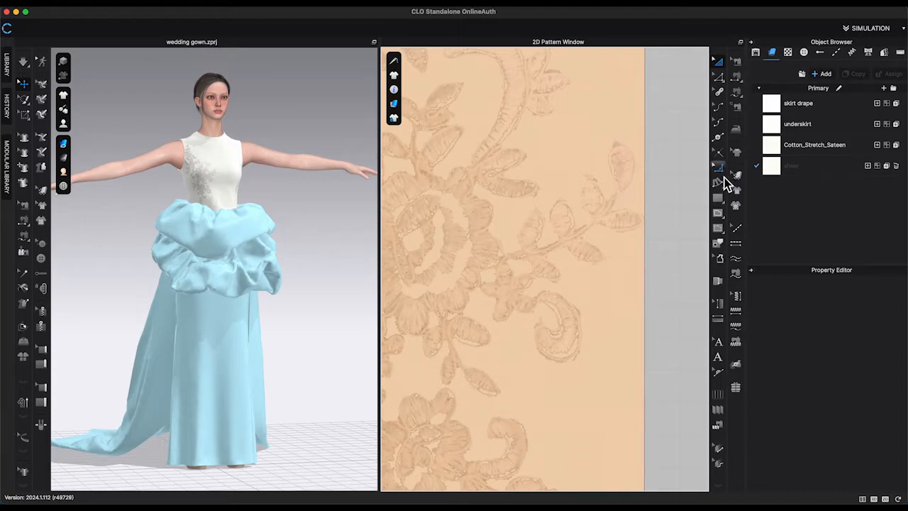
{"action": "left_click", "coordinate": [718, 215]}
{"action": "scroll", "coordinate": [623, 176], "scroll_direction": "up", "scroll_amount": 2}
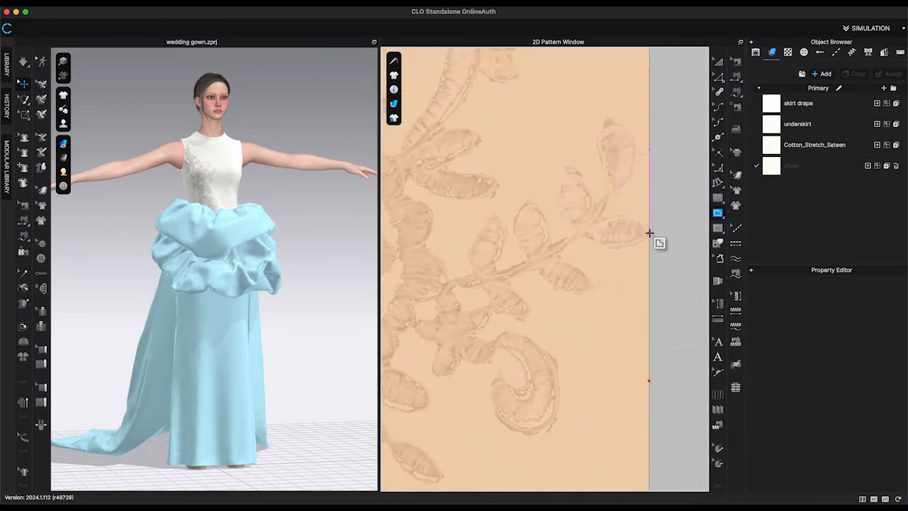
{"action": "scroll", "coordinate": [650, 238], "scroll_direction": "up", "scroll_amount": 2}
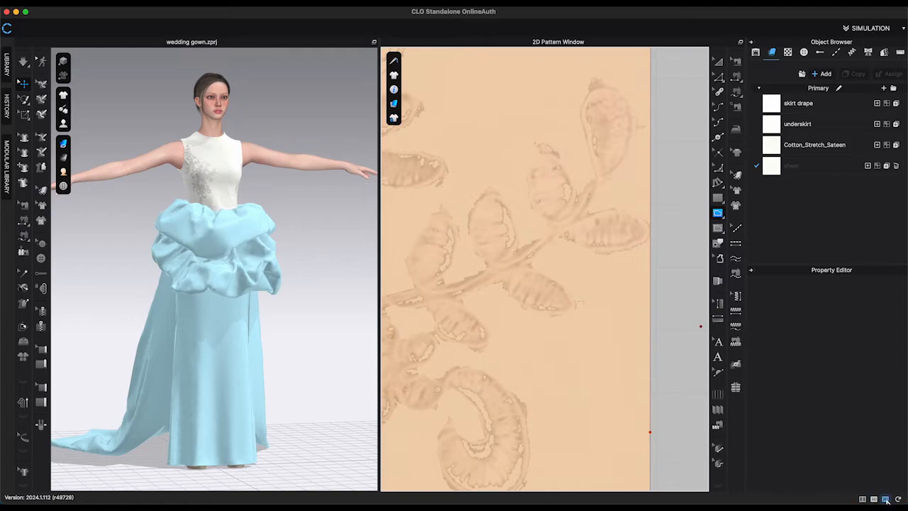
{"action": "left_click", "coordinate": [885, 500]}
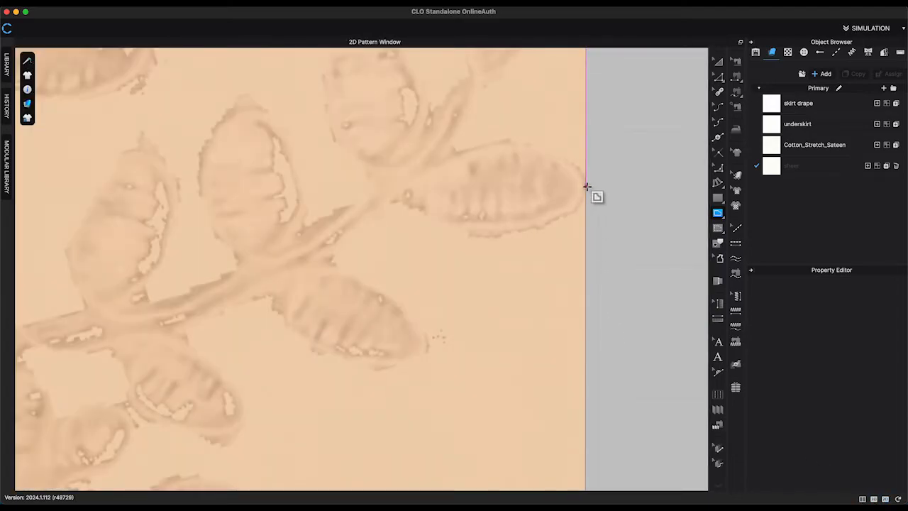
{"action": "left_click", "coordinate": [586, 186]}
{"action": "left_click_drag", "start_coordinate": [402, 205], "coordinate": [276, 123]}
{"action": "left_click", "coordinate": [402, 206]}
{"action": "left_click_drag", "start_coordinate": [331, 259], "coordinate": [308, 312]}
{"action": "left_click", "coordinate": [331, 259]}
{"action": "left_click_drag", "start_coordinate": [428, 349], "coordinate": [421, 401]}
{"action": "left_click", "coordinate": [428, 349]}
{"action": "left_click_drag", "start_coordinate": [271, 297], "coordinate": [219, 186]}
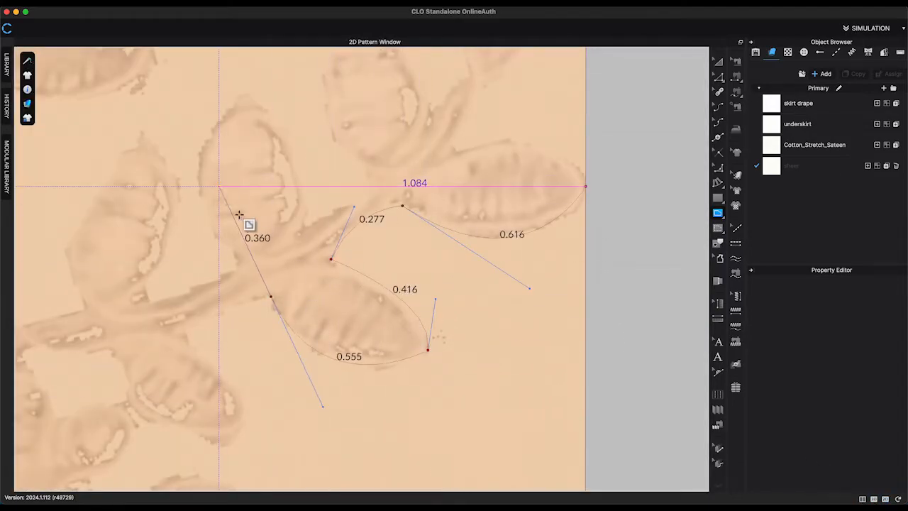
{"action": "left_click", "coordinate": [271, 296]}
{"action": "middle_click_drag", "start_coordinate": [180, 363], "coordinate": [270, 233]}
{"action": "left_click", "coordinate": [253, 196]}
{"action": "left_click_drag", "start_coordinate": [328, 305], "coordinate": [312, 373]}
{"action": "left_click", "coordinate": [327, 304]}
{"action": "left_click_drag", "start_coordinate": [223, 277], "coordinate": [165, 235]}
{"action": "left_click", "coordinate": [223, 277]}
{"action": "left_click_drag", "start_coordinate": [162, 350], "coordinate": [105, 359]}
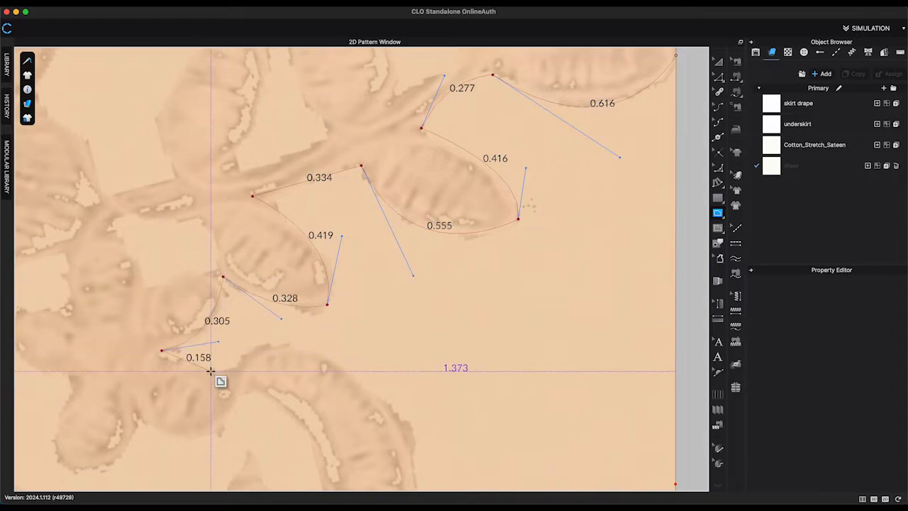
{"action": "double_click", "coordinate": [212, 371]}
Trace the scroll and neighbouring leaf motifs as a second curved internal line.
{"action": "left_click", "coordinate": [213, 370]}
{"action": "left_click", "coordinate": [234, 365]}
{"action": "left_click_drag", "start_coordinate": [385, 399], "coordinate": [474, 490]}
{"action": "left_click", "coordinate": [385, 399]}
{"action": "middle_click_drag", "start_coordinate": [453, 434], "coordinate": [409, 163]}
{"action": "left_click_drag", "start_coordinate": [366, 318], "coordinate": [329, 405]}
{"action": "left_click", "coordinate": [365, 318]}
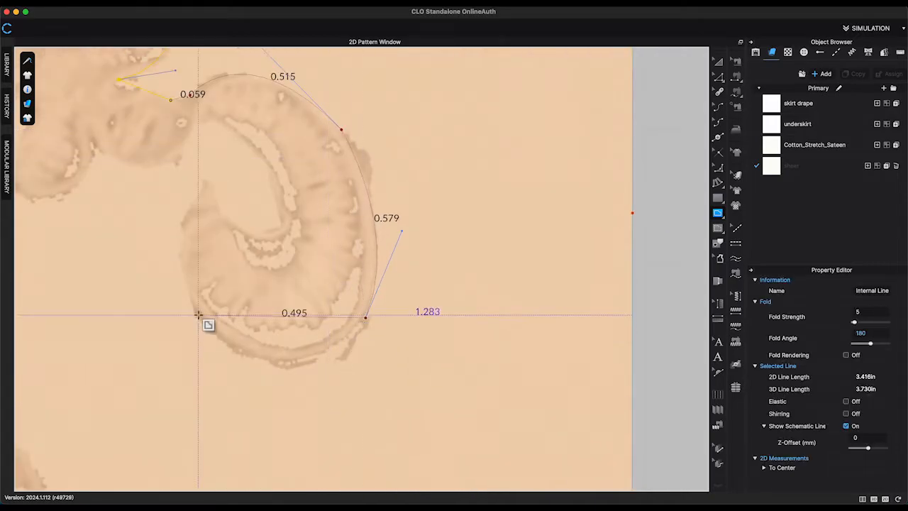
{"action": "left_click_drag", "start_coordinate": [198, 315], "coordinate": [112, 211]}
{"action": "left_click", "coordinate": [198, 315]}
{"action": "left_click_drag", "start_coordinate": [204, 184], "coordinate": [251, 116]}
{"action": "left_click", "coordinate": [203, 184]}
{"action": "left_click_drag", "start_coordinate": [263, 231], "coordinate": [318, 231]}
{"action": "left_click", "coordinate": [263, 231]}
{"action": "left_click", "coordinate": [262, 165]}
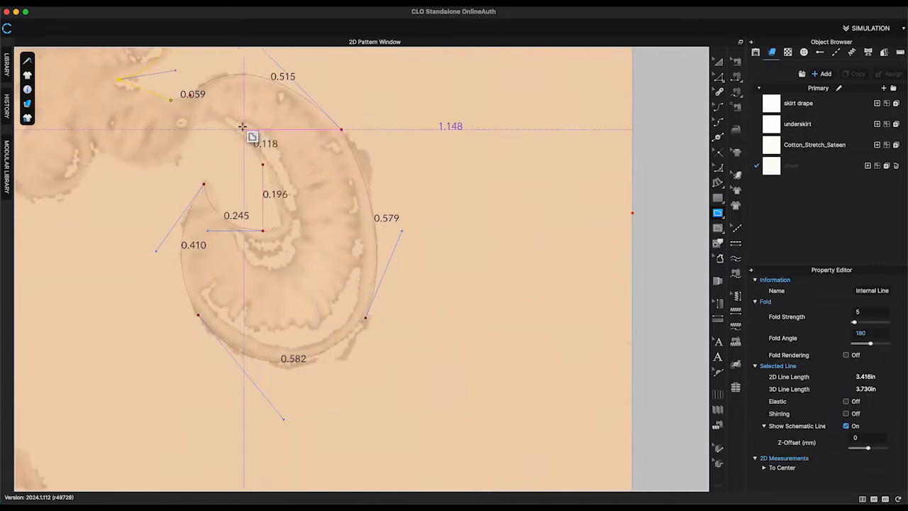
{"action": "left_click_drag", "start_coordinate": [193, 126], "coordinate": [167, 173]}
{"action": "left_click", "coordinate": [193, 125]}
{"action": "left_click_drag", "start_coordinate": [94, 145], "coordinate": [18, 89]}
{"action": "left_click", "coordinate": [95, 145]}
{"action": "middle_click_drag", "start_coordinate": [71, 165], "coordinate": [315, 183]}
{"action": "left_click_drag", "start_coordinate": [266, 212], "coordinate": [194, 183]}
{"action": "left_click", "coordinate": [265, 212]}
{"action": "left_click_drag", "start_coordinate": [275, 137], "coordinate": [317, 95]}
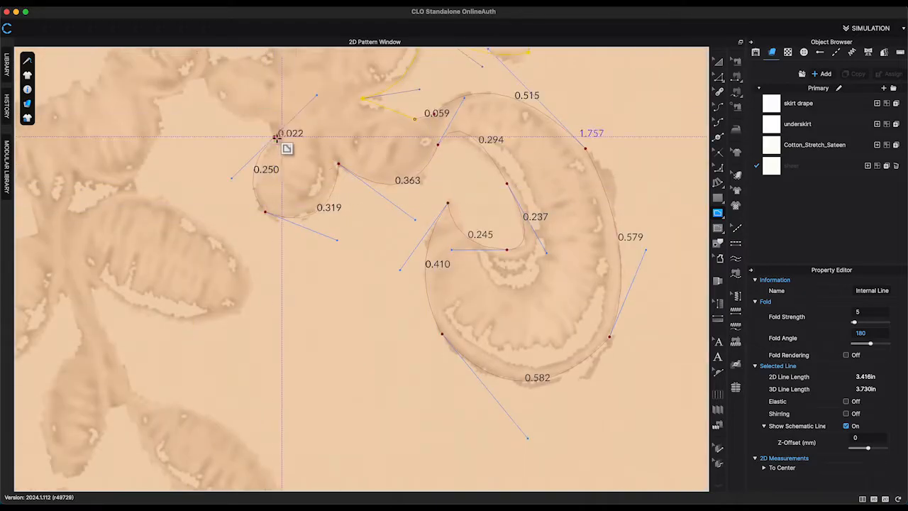
{"action": "key", "text": "Return"}
Edit the traced point where the leaf outlines meet.
{"action": "key", "text": "c"}
{"action": "left_click_drag", "start_coordinate": [237, 101], "coordinate": [228, 111]}
{"action": "scroll", "coordinate": [534, 200], "scroll_direction": "down", "scroll_amount": 3}
{"action": "key", "text": "z"}
{"action": "scroll", "coordinate": [614, 162], "scroll_direction": "up", "scroll_amount": 4}
{"action": "middle_click_drag", "start_coordinate": [615, 162], "coordinate": [602, 308]}
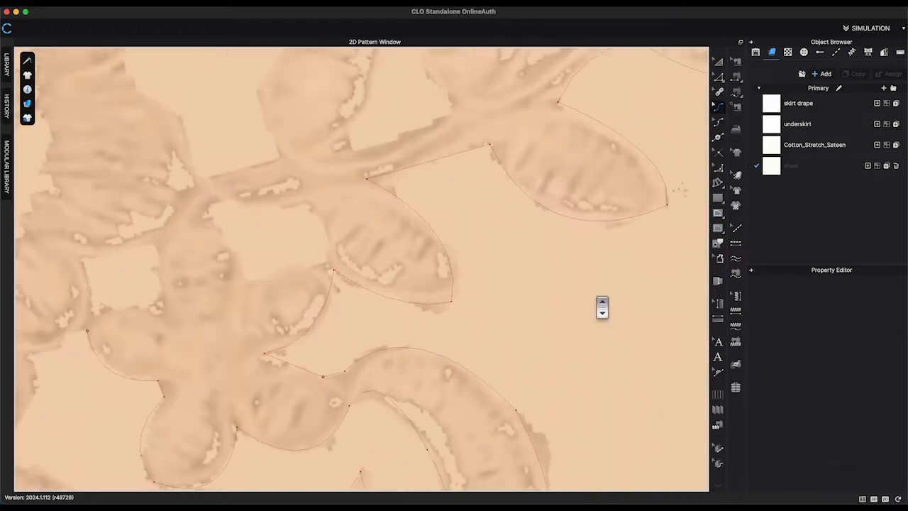
{"action": "right_click", "coordinate": [325, 378]}
{"action": "left_click", "coordinate": [367, 448]}
{"action": "scroll", "coordinate": [440, 320], "scroll_direction": "down", "scroll_amount": 3}
{"action": "scroll", "coordinate": [313, 240], "scroll_direction": "up", "scroll_amount": 5}
Trace a short internal line along the stem of the leaf cluster, redoing its first points.
{"action": "left_click", "coordinate": [718, 213]}
{"action": "left_click", "coordinate": [362, 158]}
{"action": "left_click", "coordinate": [326, 160]}
{"action": "left_click", "coordinate": [266, 197]}
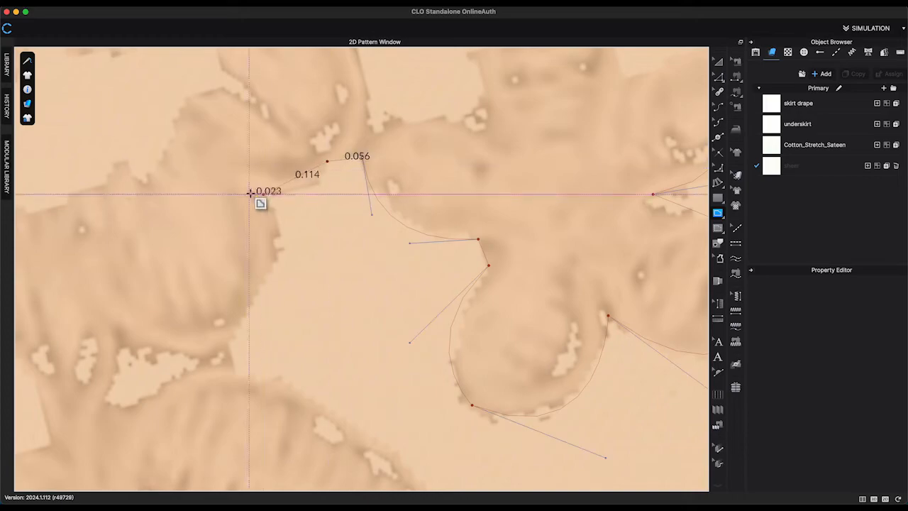
{"action": "key", "text": "super+z"}
{"action": "key", "text": "super+z"}
{"action": "left_click", "coordinate": [327, 158]}
{"action": "left_click", "coordinate": [272, 193]}
{"action": "left_click", "coordinate": [225, 353]}
{"action": "key", "text": "Return"}
Select the traced lace line and set its particle distance to 10 mm.
{"action": "key", "text": "a"}
{"action": "left_click", "coordinate": [480, 357]}
{"action": "double_click", "coordinate": [886, 466]}
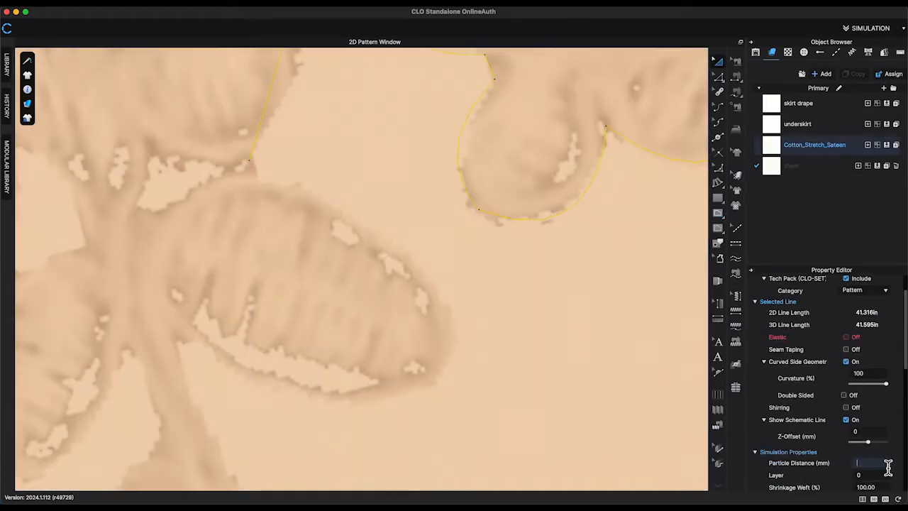
{"action": "type", "text": "10"}
Trace the next leaf and flower outlines of the lace as a new curved internal line.
{"action": "left_click", "coordinate": [721, 215]}
{"action": "left_click", "coordinate": [250, 161]}
{"action": "left_click_drag", "start_coordinate": [450, 357], "coordinate": [438, 462]}
{"action": "left_click_drag", "start_coordinate": [177, 334], "coordinate": [20, 194]}
{"action": "middle_click_drag", "start_coordinate": [191, 390], "coordinate": [346, 164]}
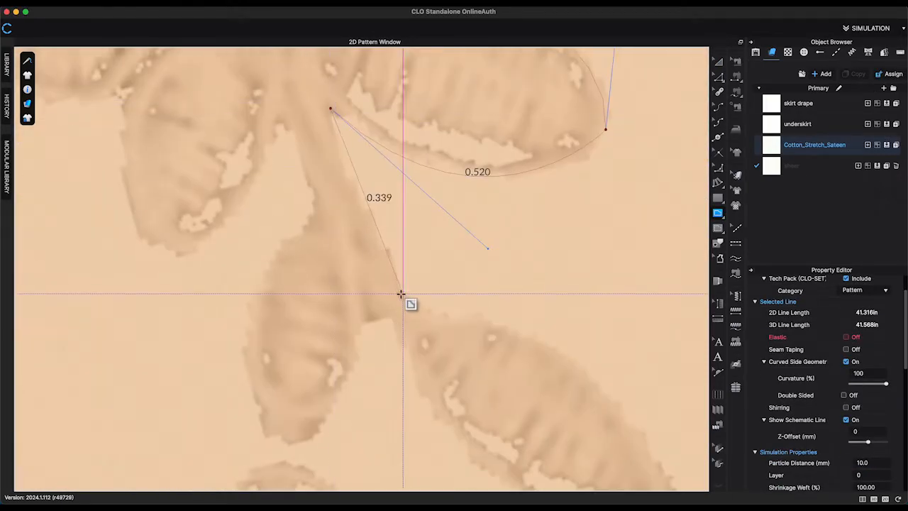
{"action": "left_click_drag", "start_coordinate": [411, 301], "coordinate": [474, 365]}
{"action": "left_click", "coordinate": [447, 317]}
{"action": "middle_click_drag", "start_coordinate": [483, 347], "coordinate": [334, 142]}
{"action": "left_click_drag", "start_coordinate": [523, 291], "coordinate": [567, 457]}
{"action": "left_click_drag", "start_coordinate": [258, 148], "coordinate": [186, 1]}
{"action": "scroll", "coordinate": [411, 351], "scroll_direction": "down", "scroll_amount": 5}
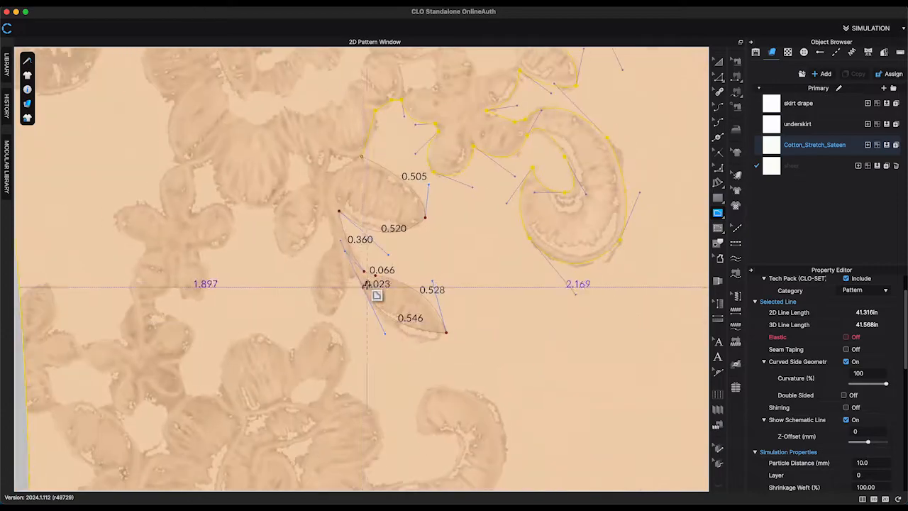
{"action": "left_click", "coordinate": [356, 275]}
{"action": "left_click", "coordinate": [347, 275]}
{"action": "middle_click_drag", "start_coordinate": [409, 480], "coordinate": [365, 209]}
{"action": "left_click_drag", "start_coordinate": [318, 199], "coordinate": [266, 262]}
{"action": "left_click_drag", "start_coordinate": [357, 209], "coordinate": [420, 128]}
{"action": "left_click_drag", "start_coordinate": [377, 163], "coordinate": [351, 180]}
{"action": "left_click_drag", "start_coordinate": [412, 117], "coordinate": [469, 125]}
{"action": "left_click_drag", "start_coordinate": [455, 210], "coordinate": [424, 297]}
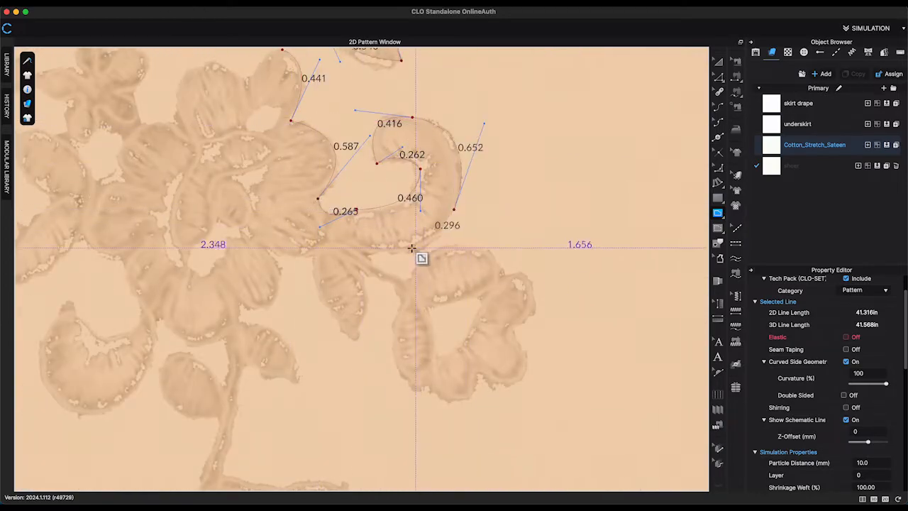
{"action": "double_click", "coordinate": [429, 247]}
Trace the lower flower, stem and leaves down to the pattern's hem with another internal line.
{"action": "left_click", "coordinate": [429, 247]}
{"action": "left_click_drag", "start_coordinate": [503, 275], "coordinate": [510, 323]}
{"action": "left_click_drag", "start_coordinate": [514, 330], "coordinate": [403, 372]}
{"action": "left_click", "coordinate": [481, 372]}
{"action": "left_click", "coordinate": [429, 385]}
{"action": "left_click_drag", "start_coordinate": [394, 351], "coordinate": [320, 269]}
{"action": "left_click", "coordinate": [401, 299]}
{"action": "left_click_drag", "start_coordinate": [356, 340], "coordinate": [334, 355]}
{"action": "left_click_drag", "start_coordinate": [314, 257], "coordinate": [318, 198]}
{"action": "left_click_drag", "start_coordinate": [266, 247], "coordinate": [250, 214]}
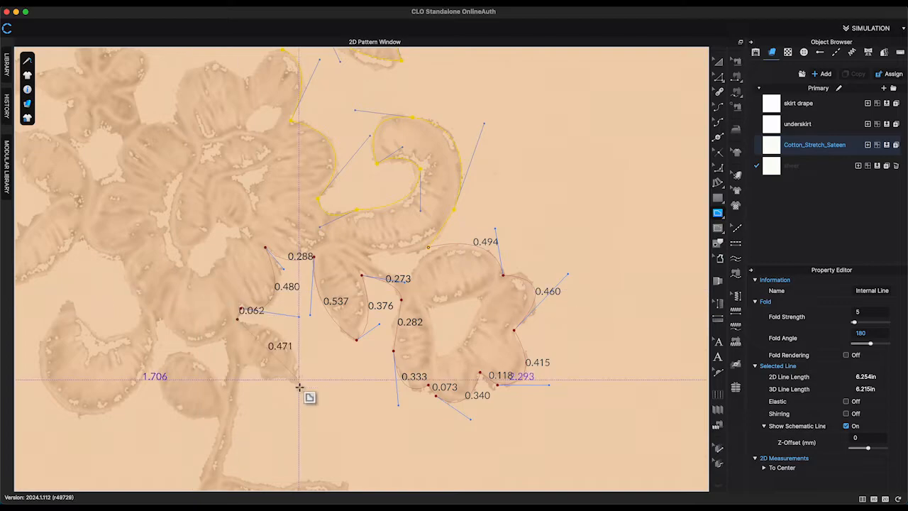
{"action": "middle_click_drag", "start_coordinate": [217, 434], "coordinate": [240, 230]}
{"action": "left_click_drag", "start_coordinate": [242, 270], "coordinate": [221, 292]}
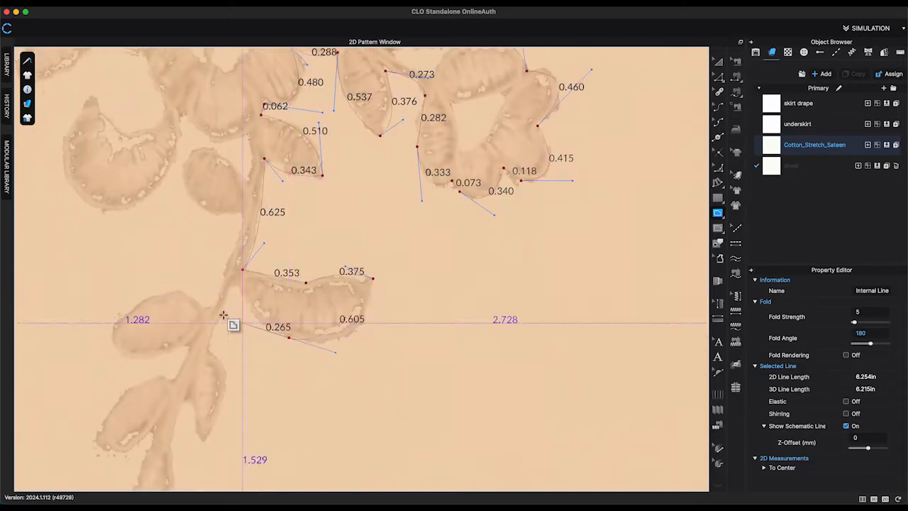
{"action": "left_click_drag", "start_coordinate": [209, 380], "coordinate": [210, 384]}
{"action": "left_click_drag", "start_coordinate": [204, 442], "coordinate": [168, 479]}
{"action": "middle_click_drag", "start_coordinate": [168, 479], "coordinate": [226, 354]}
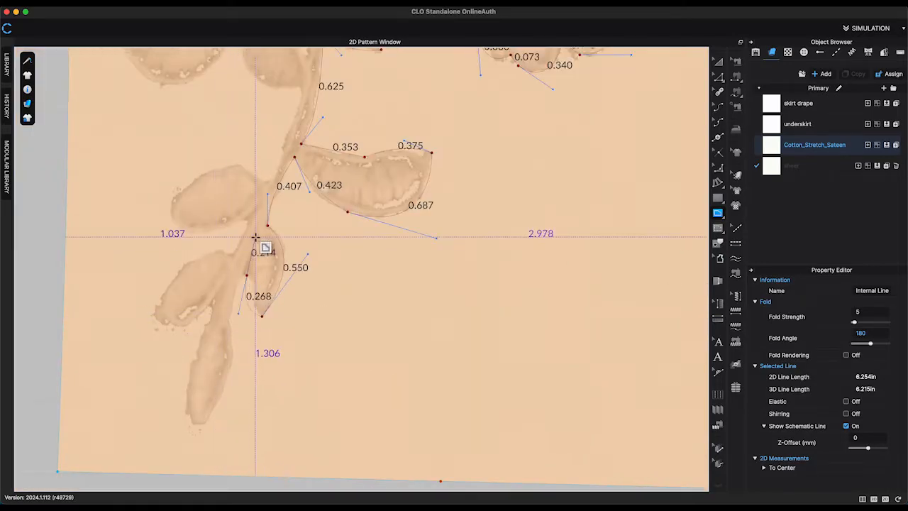
{"action": "double_click", "coordinate": [192, 474]}
Adjust and edit points on the traced leaf and flower outlines.
{"action": "scroll", "coordinate": [379, 231], "scroll_direction": "down", "scroll_amount": 3}
{"action": "left_click", "coordinate": [720, 174]}
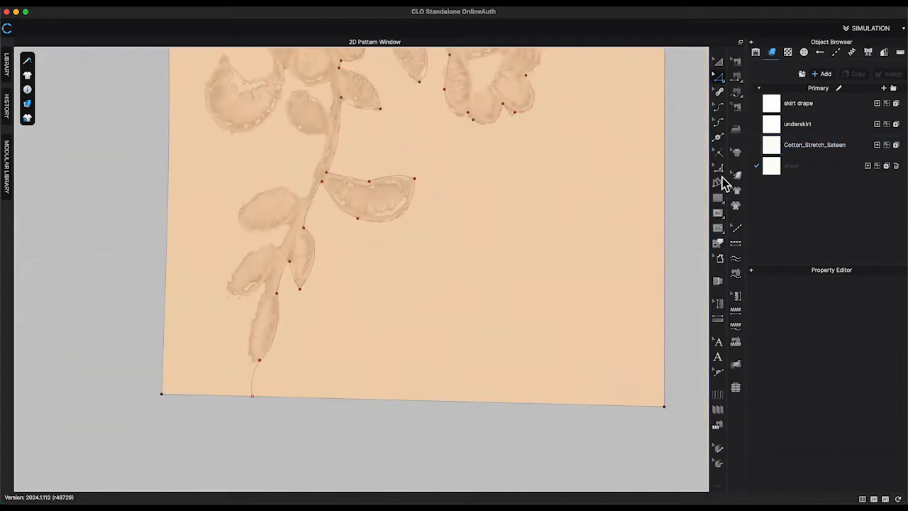
{"action": "left_click_drag", "start_coordinate": [369, 180], "coordinate": [345, 159]}
{"action": "key", "text": "z"}
{"action": "right_click", "coordinate": [388, 177]}
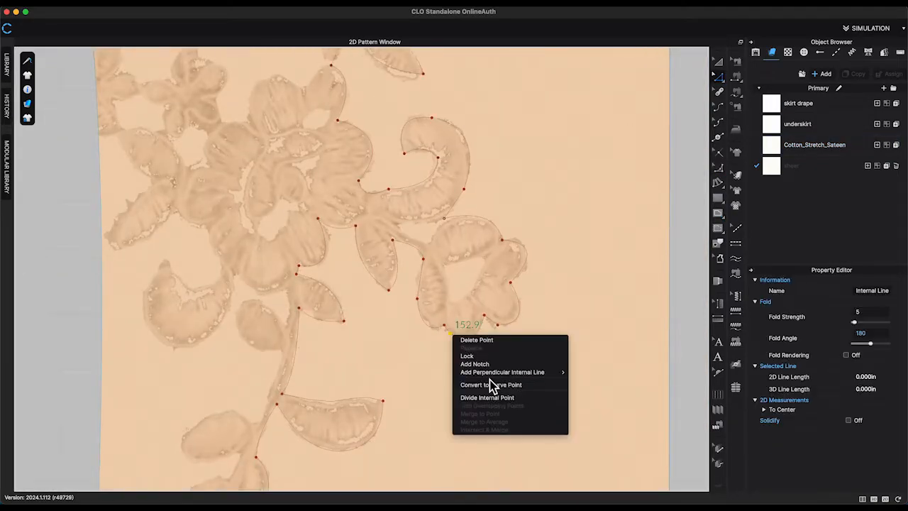
{"action": "left_click", "coordinate": [490, 379]}
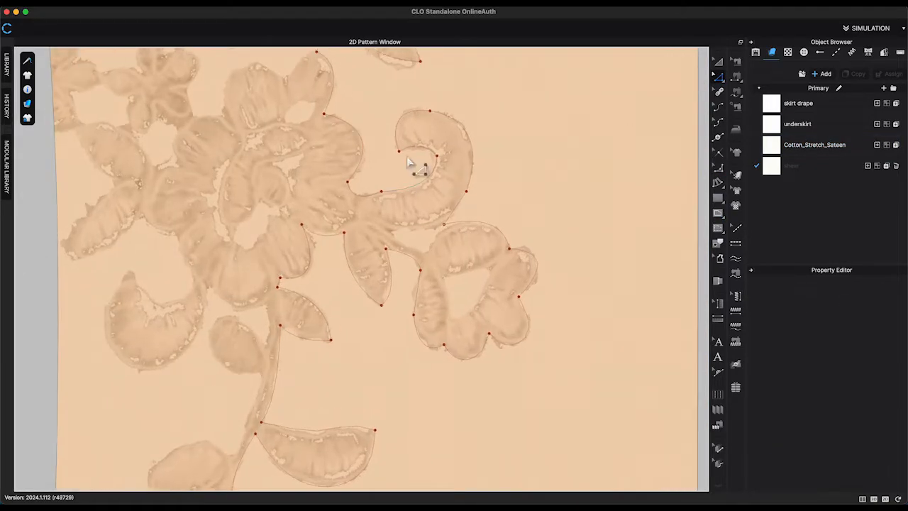
{"action": "middle_click_drag", "start_coordinate": [489, 379], "coordinate": [378, 265]}
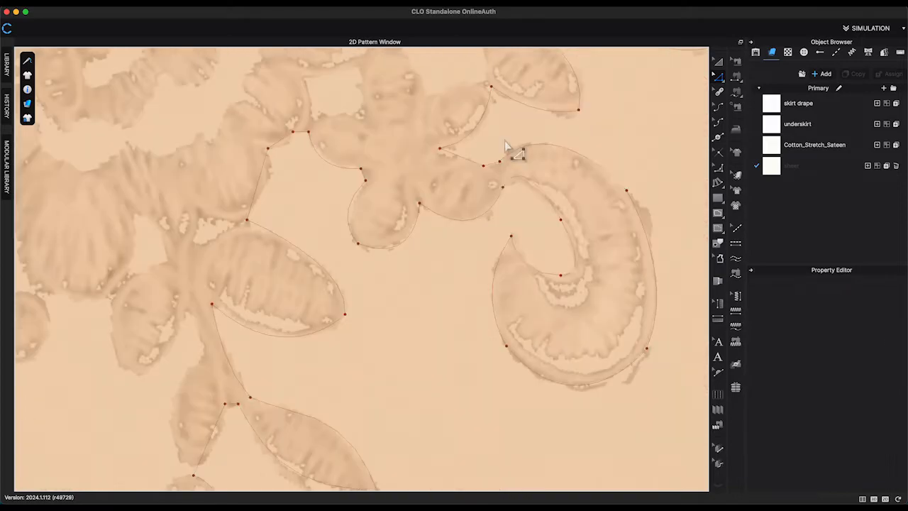
{"action": "right_click", "coordinate": [627, 191]}
{"action": "left_click", "coordinate": [642, 242]}
{"action": "right_click", "coordinate": [565, 224]}
{"action": "left_click", "coordinate": [604, 274]}
{"action": "scroll", "coordinate": [448, 235], "scroll_direction": "down", "scroll_amount": 3}
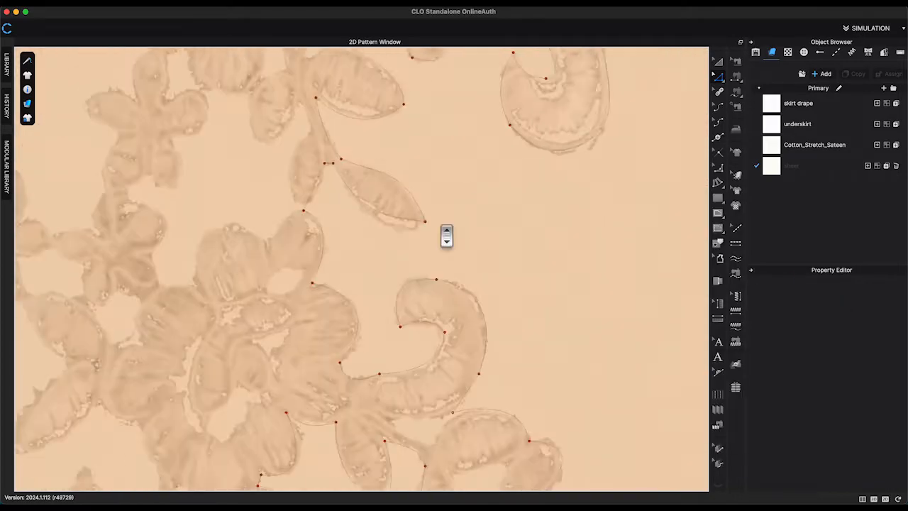
{"action": "scroll", "coordinate": [448, 235], "scroll_direction": "down", "scroll_amount": 3}
{"action": "right_click", "coordinate": [451, 344]}
{"action": "left_click", "coordinate": [484, 396]}
{"action": "scroll", "coordinate": [535, 307], "scroll_direction": "down", "scroll_amount": 3}
{"action": "scroll", "coordinate": [536, 307], "scroll_direction": "down", "scroll_amount": 3}
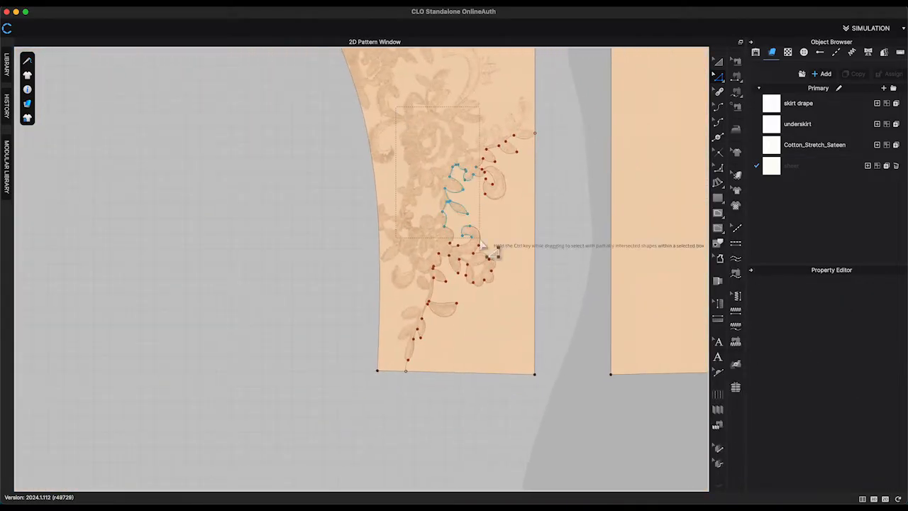
Select the traced stem line and edit the leaf line near the pattern's side edge.
{"action": "left_click_drag", "start_coordinate": [535, 367], "coordinate": [536, 366]}
{"action": "scroll", "coordinate": [401, 381], "scroll_direction": "up", "scroll_amount": 5}
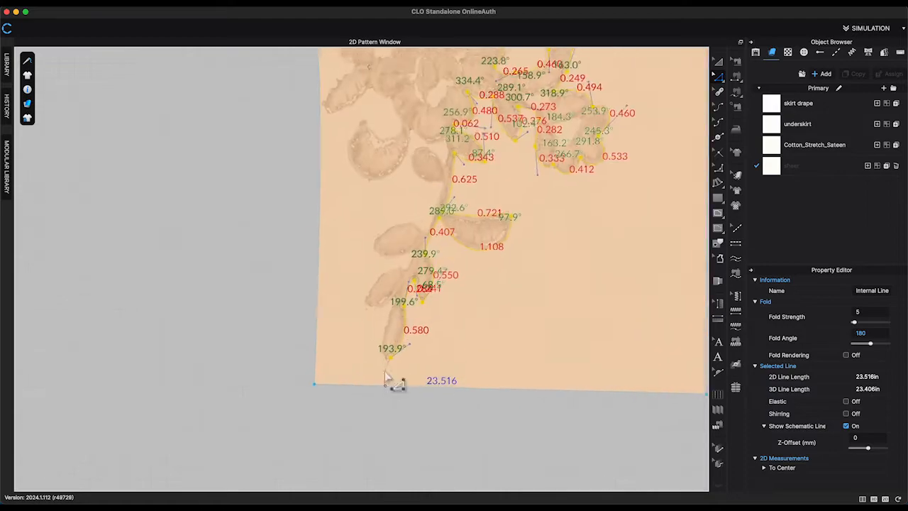
{"action": "scroll", "coordinate": [389, 382], "scroll_direction": "up", "scroll_amount": 2}
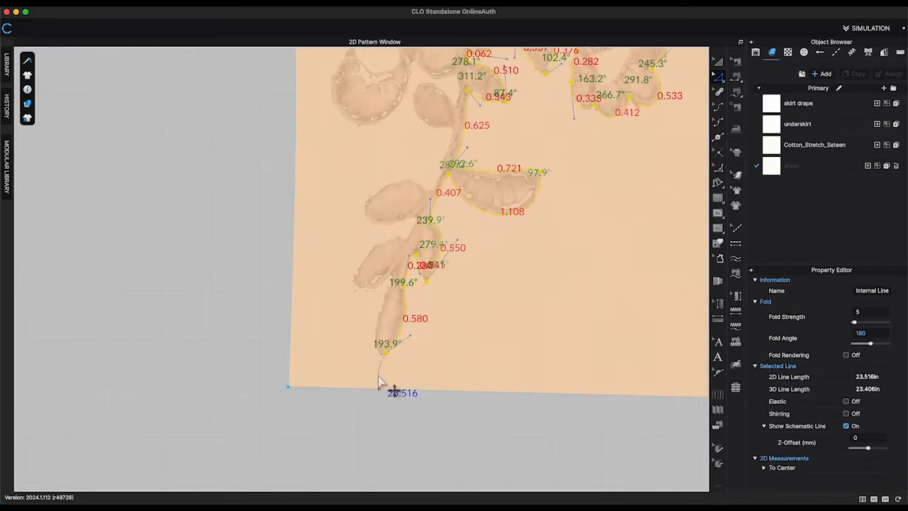
{"action": "left_click", "coordinate": [378, 381]}
{"action": "scroll", "coordinate": [522, 349], "scroll_direction": "down", "scroll_amount": 4}
{"action": "middle_click_drag", "start_coordinate": [686, 216], "coordinate": [586, 489]}
{"action": "scroll", "coordinate": [571, 266], "scroll_direction": "up", "scroll_amount": 5}
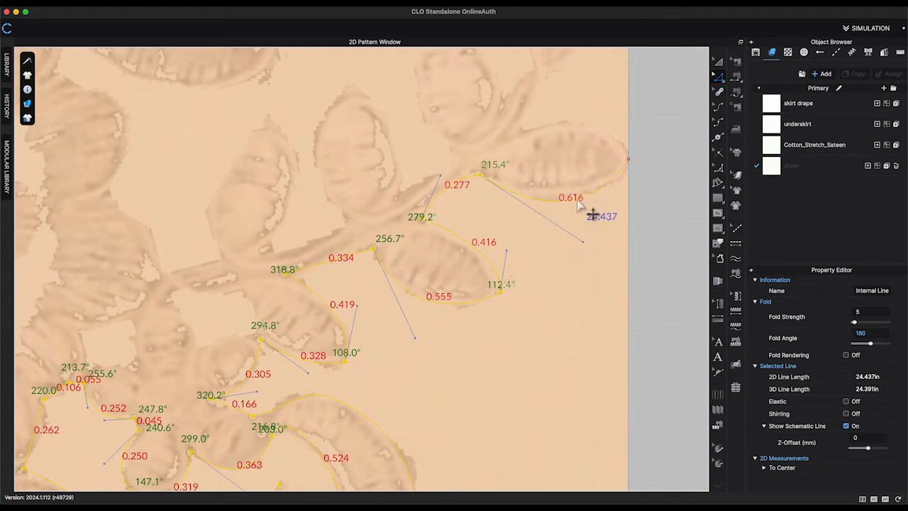
{"action": "right_click", "coordinate": [581, 205]}
{"action": "left_click", "coordinate": [601, 328]}
Trace the leaf cluster near the pattern's side edge as another curved internal line.
{"action": "scroll", "coordinate": [395, 200], "scroll_direction": "down", "scroll_amount": 3}
{"action": "scroll", "coordinate": [340, 383], "scroll_direction": "up", "scroll_amount": 3}
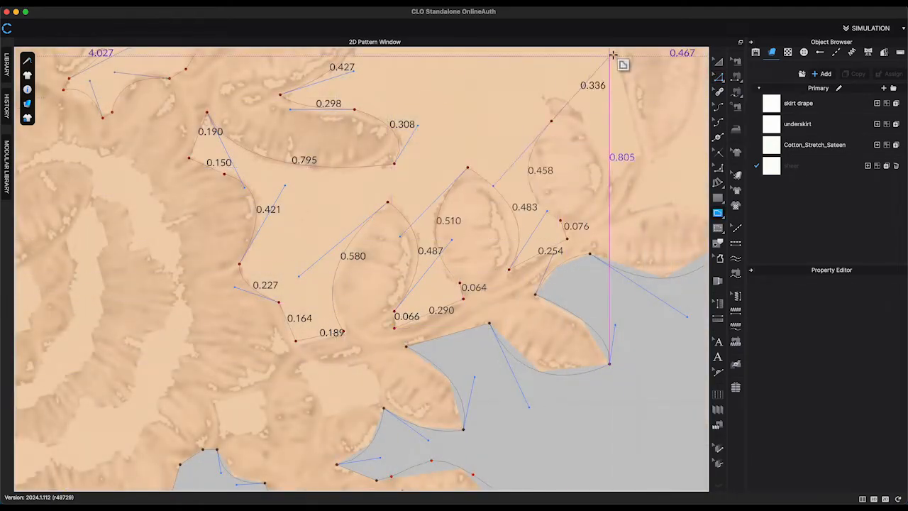
{"action": "key", "text": "Return"}
{"action": "left_click_drag", "start_coordinate": [617, 237], "coordinate": [620, 238]}
{"action": "left_click", "coordinate": [640, 152]}
{"action": "middle_click_drag", "start_coordinate": [641, 152], "coordinate": [447, 349]}
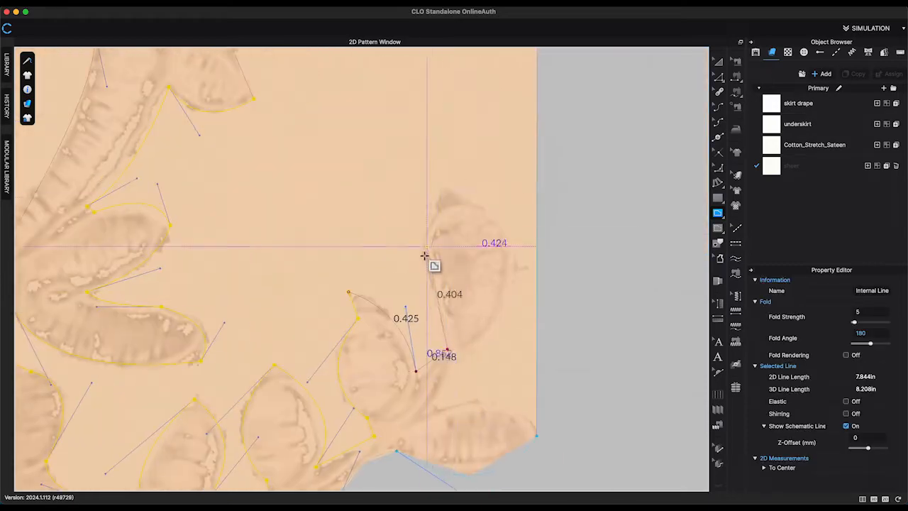
{"action": "left_click", "coordinate": [426, 266]}
{"action": "left_click_drag", "start_coordinate": [447, 187], "coordinate": [487, 158]}
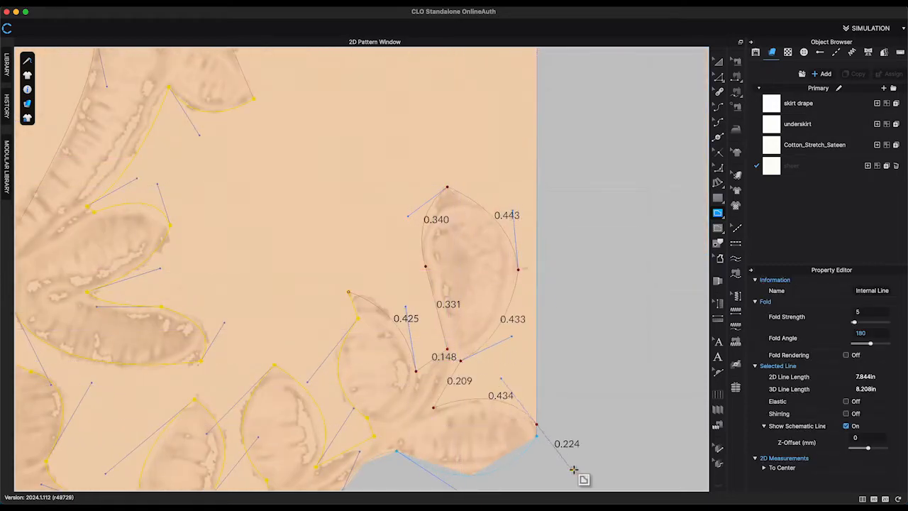
{"action": "key", "text": "Return"}
Adjust a point on the newly traced leaf outline.
{"action": "key", "text": "z"}
{"action": "mouse_move", "coordinate": [358, 317]}
{"action": "left_mouse_down"}
{"action": "mouse_move", "coordinate": [356, 299]}
{"action": "mouse_move", "coordinate": [354, 308]}
{"action": "left_mouse_up"}
{"action": "right_click", "coordinate": [354, 308]}
{"action": "left_click", "coordinate": [394, 360]}
{"action": "right_click", "coordinate": [426, 266]}
{"action": "scroll", "coordinate": [277, 270], "scroll_direction": "down", "scroll_amount": 5}
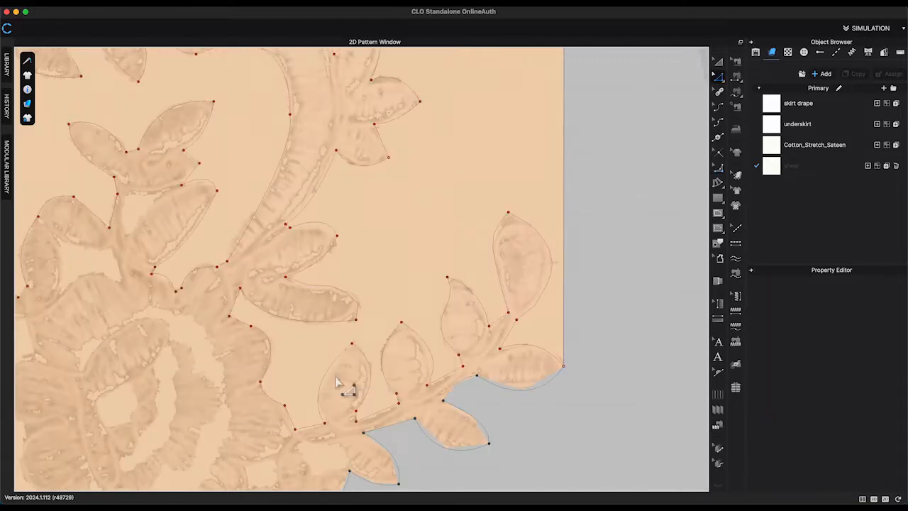
Edit the points at the tip of the edge-side leaf outline.
{"action": "middle_click_drag", "start_coordinate": [322, 365], "coordinate": [416, 463]}
{"action": "left_click", "coordinate": [486, 249]}
{"action": "left_click", "coordinate": [508, 259]}
{"action": "right_click", "coordinate": [487, 260]}
{"action": "left_click", "coordinate": [527, 313]}
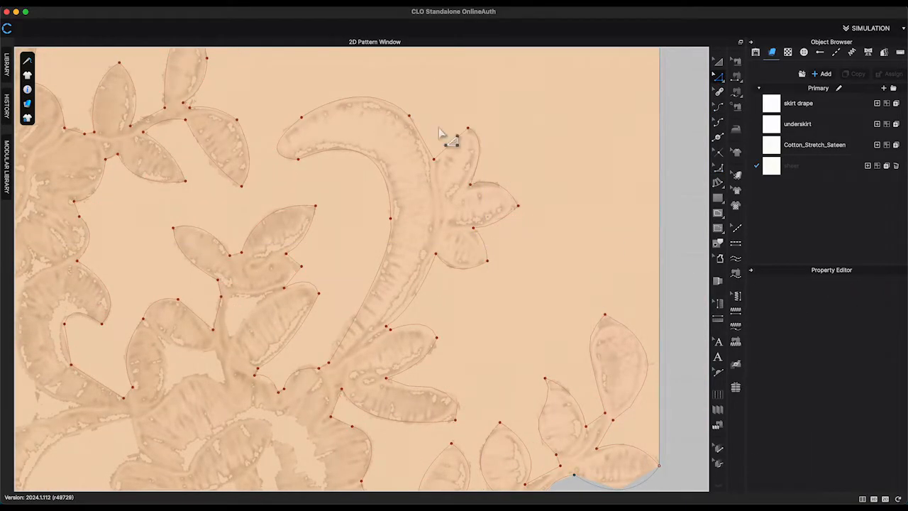
Convert points on the leaf tip outline to curve points and reshape its curves.
{"action": "scroll", "coordinate": [442, 131], "scroll_direction": "up", "scroll_amount": 3}
{"action": "left_click", "coordinate": [459, 142]}
{"action": "right_click", "coordinate": [400, 104]}
{"action": "left_click", "coordinate": [433, 155]}
{"action": "middle_click_drag", "start_coordinate": [348, 118], "coordinate": [415, 137]}
{"action": "right_click", "coordinate": [288, 133]}
{"action": "left_click", "coordinate": [331, 185]}
{"action": "scroll", "coordinate": [360, 282], "scroll_direction": "up", "scroll_amount": 5}
{"action": "left_click_drag", "start_coordinate": [329, 253], "coordinate": [338, 256]}
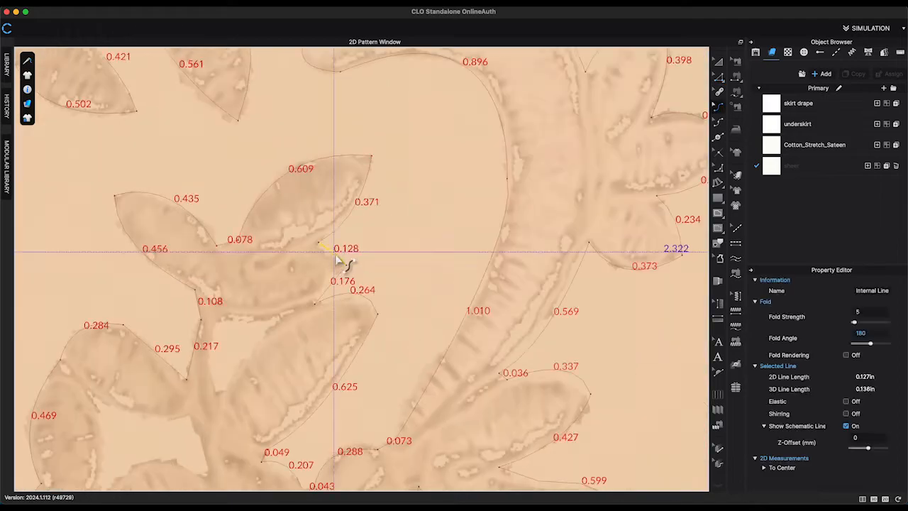
Refine more curve points along the traced leaf and stem outlines.
{"action": "left_click", "coordinate": [403, 260]}
{"action": "key", "text": "c"}
{"action": "left_click", "coordinate": [508, 180]}
{"action": "scroll", "coordinate": [442, 231], "scroll_direction": "down", "scroll_amount": 5}
{"action": "left_click_drag", "start_coordinate": [152, 323], "coordinate": [147, 320]}
{"action": "left_click", "coordinate": [190, 325]}
{"action": "middle_click_drag", "start_coordinate": [206, 206], "coordinate": [391, 441]}
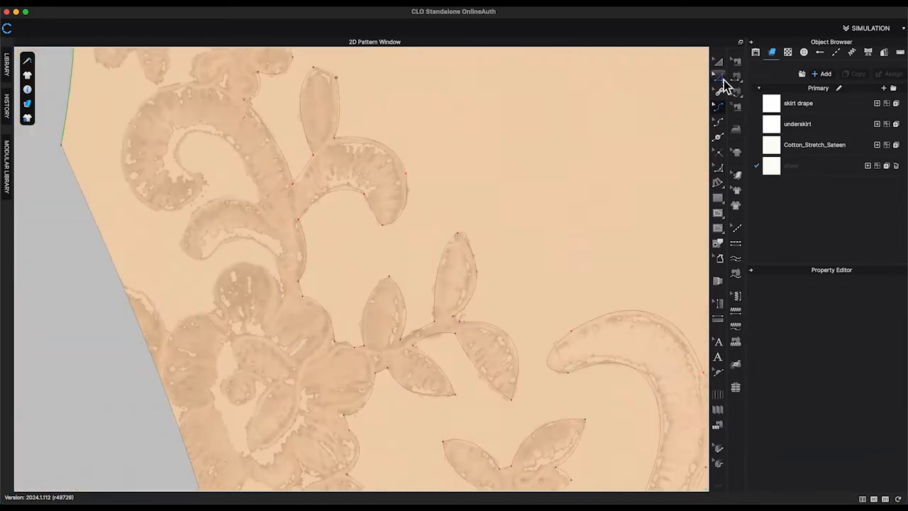
Cut the side pattern piece along the traced lace outline so its edge follows the scalloped motifs.
{"action": "key", "text": "z"}
{"action": "right_click", "coordinate": [337, 77]}
{"action": "left_click", "coordinate": [363, 152]}
{"action": "scroll", "coordinate": [532, 284], "scroll_direction": "down", "scroll_amount": 5}
{"action": "middle_click_drag", "start_coordinate": [550, 194], "coordinate": [522, 281]}
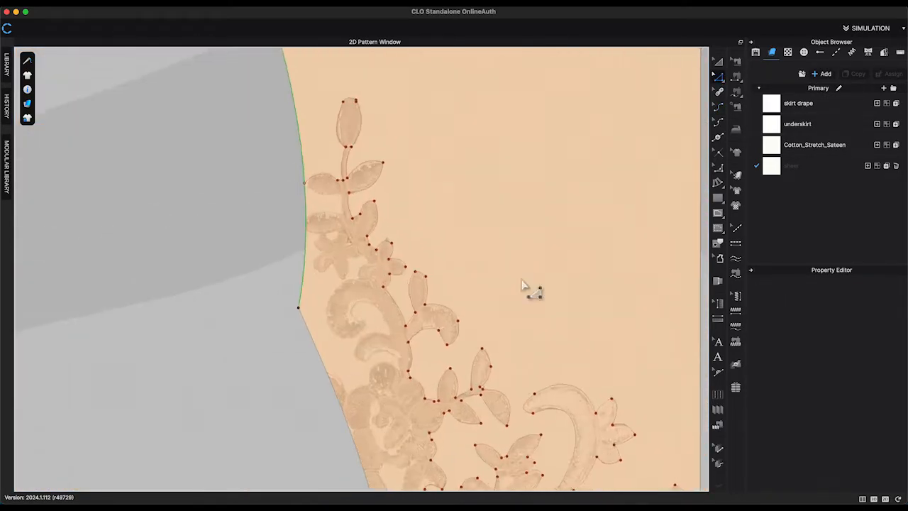
{"action": "middle_click_drag", "start_coordinate": [641, 433], "coordinate": [495, 178]}
{"action": "scroll", "coordinate": [495, 177], "scroll_direction": "down", "scroll_amount": 1}
{"action": "middle_click_drag", "start_coordinate": [505, 122], "coordinate": [507, 314]}
{"action": "double_click", "coordinate": [285, 144]}
{"action": "middle_click_drag", "start_coordinate": [489, 454], "coordinate": [440, 177]}
{"action": "scroll", "coordinate": [434, 210], "scroll_direction": "up", "scroll_amount": 5}
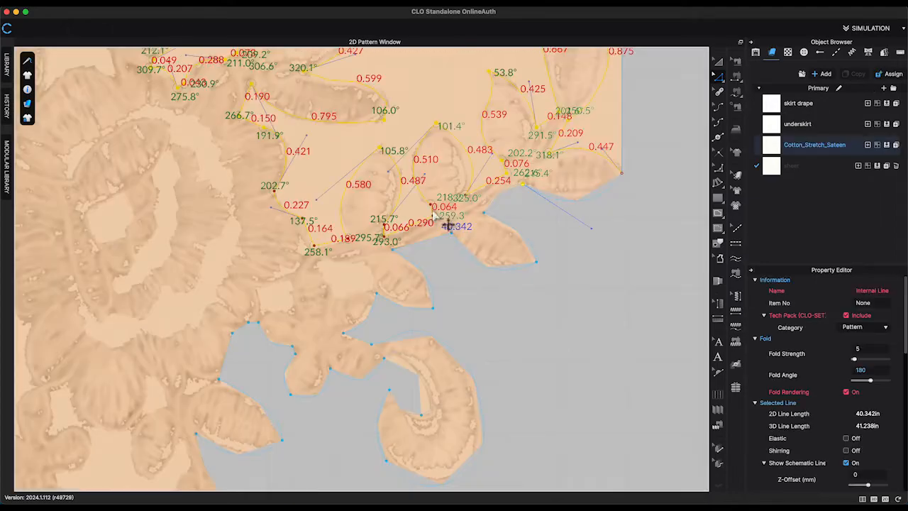
{"action": "right_click", "coordinate": [433, 210]}
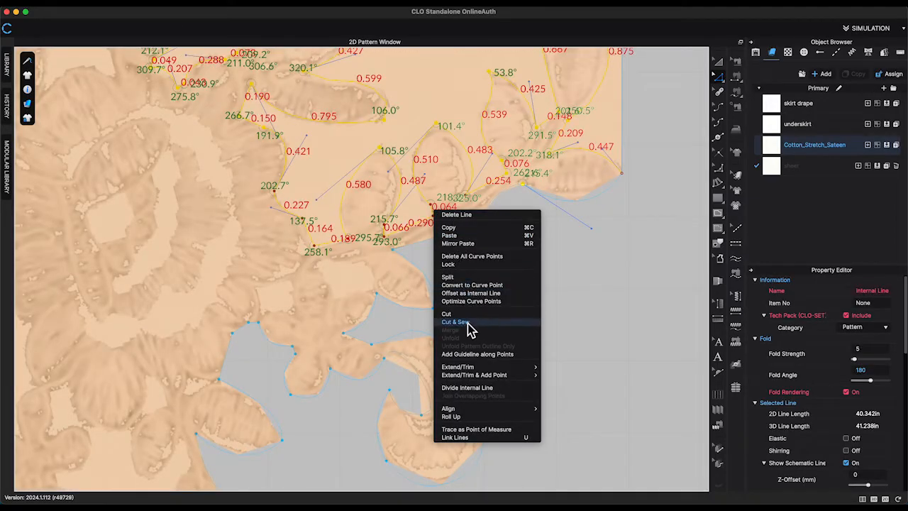
{"action": "left_click", "coordinate": [559, 347]}
{"action": "scroll", "coordinate": [558, 346], "scroll_direction": "down", "scroll_amount": 10}
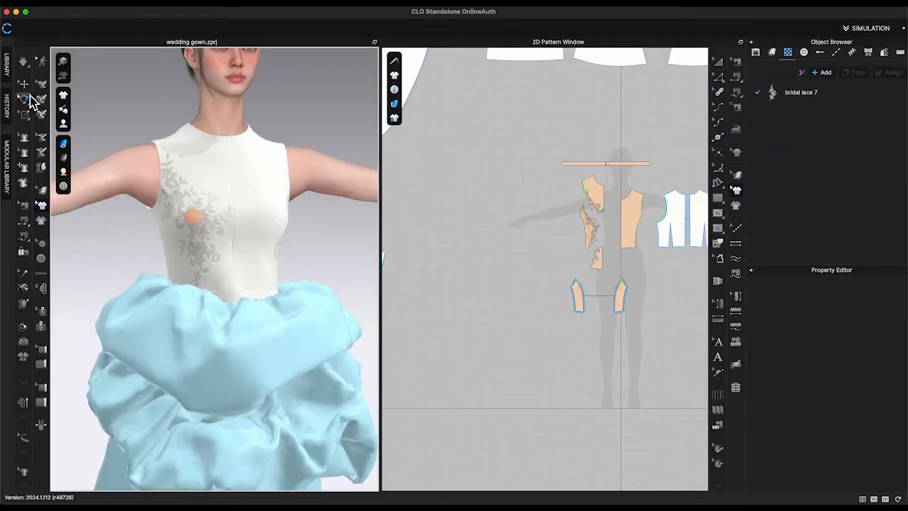
Delete the right front bodice piece.
{"action": "left_click", "coordinate": [25, 84]}
{"action": "key", "text": "space"}
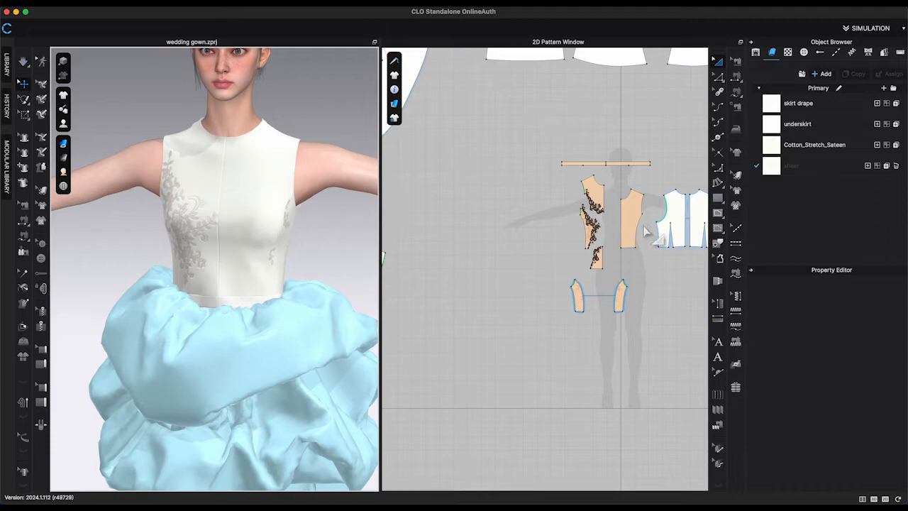
{"action": "scroll", "coordinate": [646, 231], "scroll_direction": "up", "scroll_amount": 5}
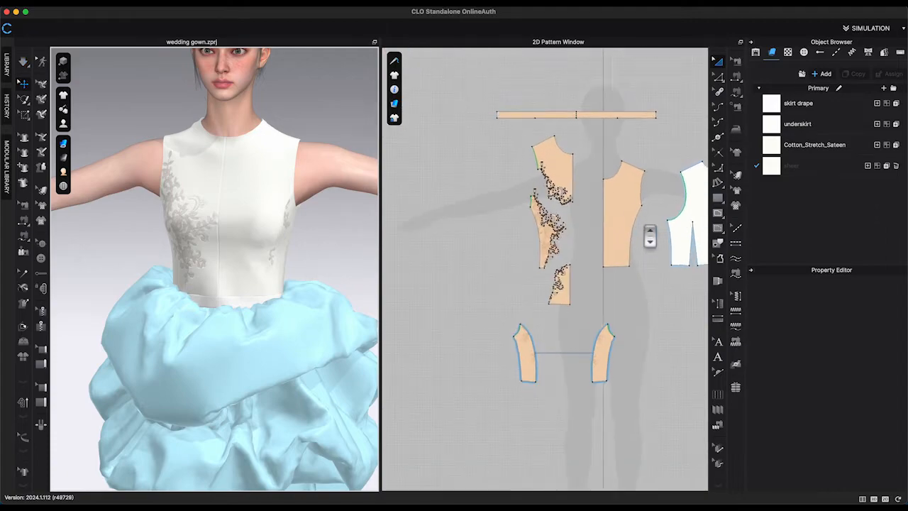
{"action": "left_click", "coordinate": [615, 232]}
{"action": "key", "text": "Delete"}
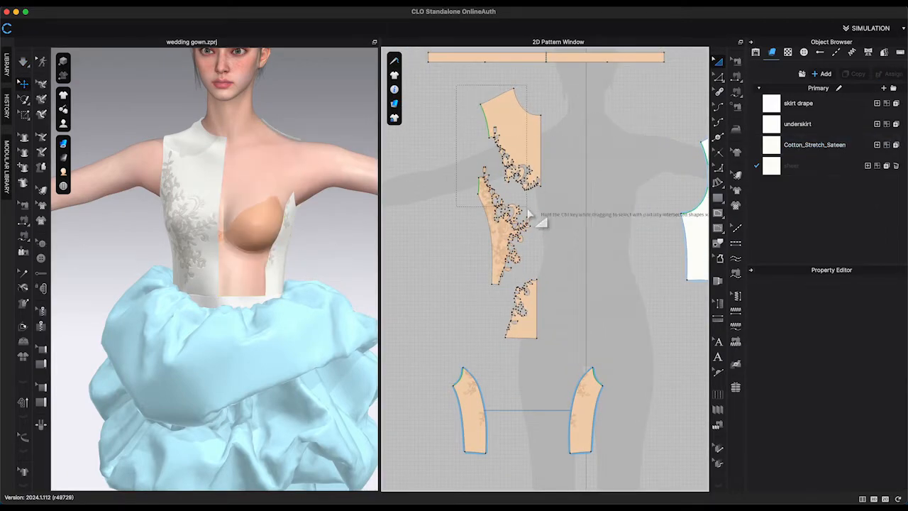
Create a Symmetric Pattern (with Sewing) copy of the lace-cut front pieces and place it on the right side.
{"action": "left_click_drag", "start_coordinate": [554, 346], "coordinate": [554, 347]}
{"action": "right_click", "coordinate": [524, 145]}
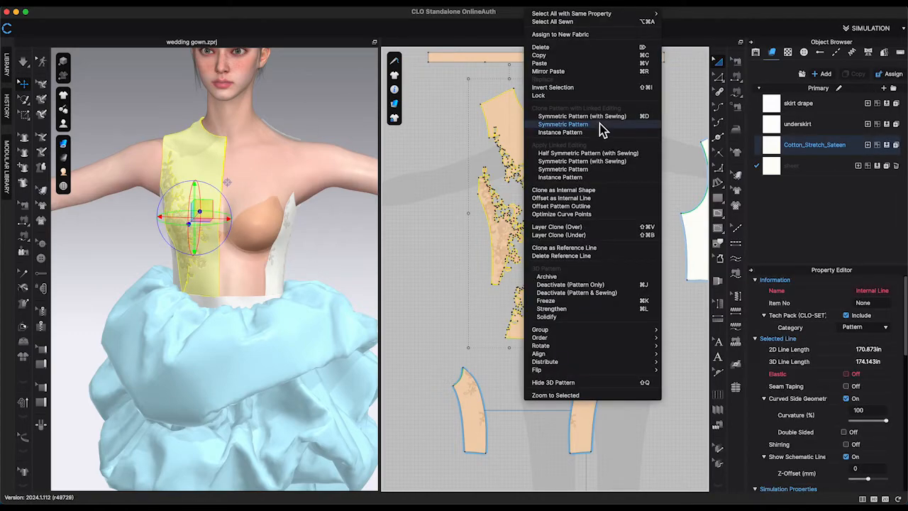
{"action": "left_click", "coordinate": [596, 116]}
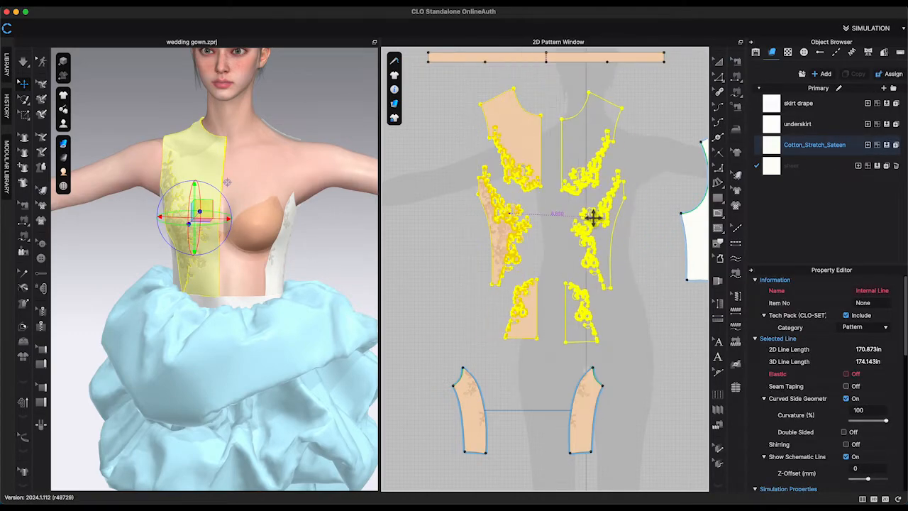
{"action": "left_click", "coordinate": [667, 122]}
{"action": "middle_click_drag", "start_coordinate": [669, 138], "coordinate": [598, 146]}
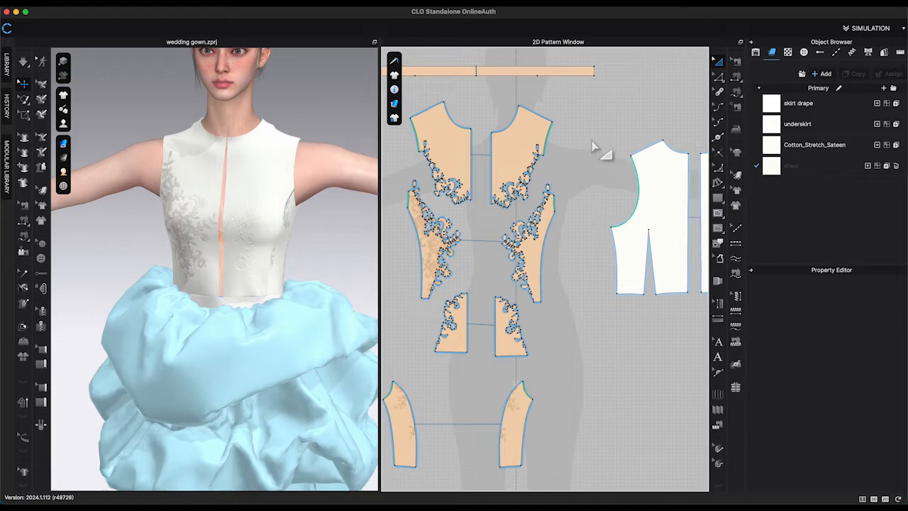
Sew the center front edges of the mirrored upper and lower pieces together and run the simulation.
{"action": "left_click", "coordinate": [719, 75]}
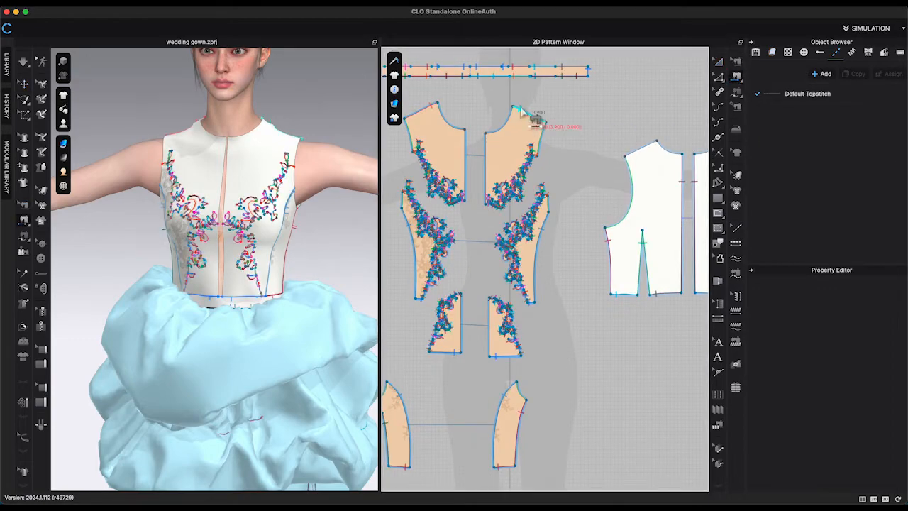
{"action": "left_click", "coordinate": [547, 190]}
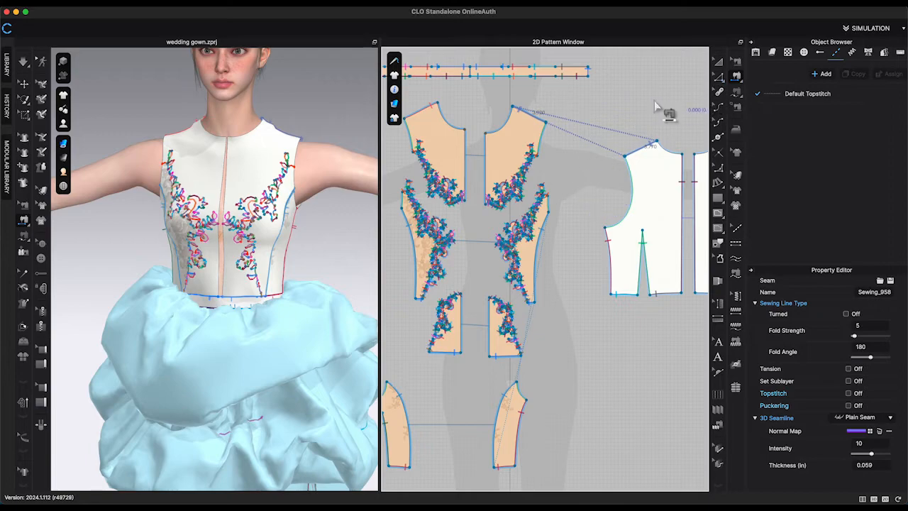
{"action": "left_click", "coordinate": [466, 141]}
{"action": "left_click", "coordinate": [486, 144]}
{"action": "left_click", "coordinate": [462, 316]}
{"action": "left_click", "coordinate": [489, 319]}
{"action": "key", "text": "space"}
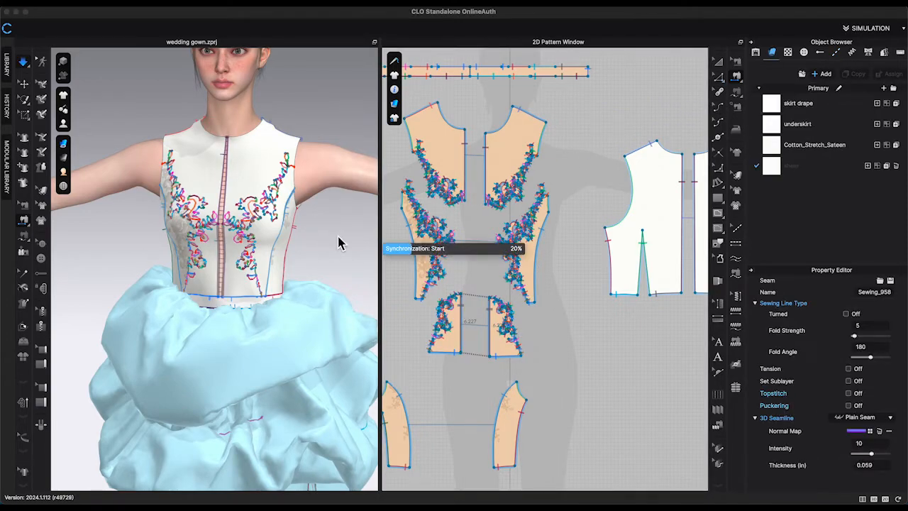
{"action": "key", "text": "space"}
{"action": "key", "text": "n"}
{"action": "scroll", "coordinate": [540, 206], "scroll_direction": "down", "scroll_amount": 2}
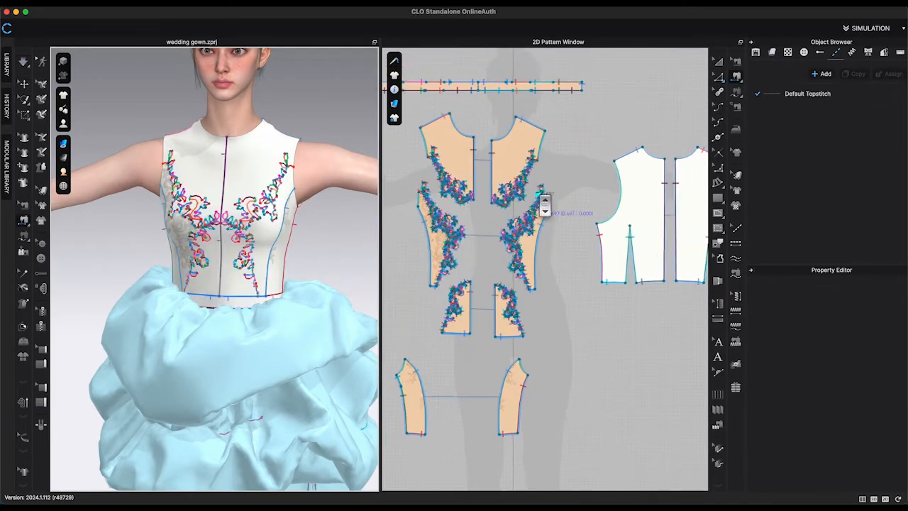
{"action": "middle_click_drag", "start_coordinate": [544, 208], "coordinate": [620, 209]}
Merge the two upper front pieces along their center line.
{"action": "left_click", "coordinate": [720, 77]}
{"action": "scroll", "coordinate": [593, 149], "scroll_direction": "up", "scroll_amount": 5}
{"action": "left_click", "coordinate": [541, 183]}
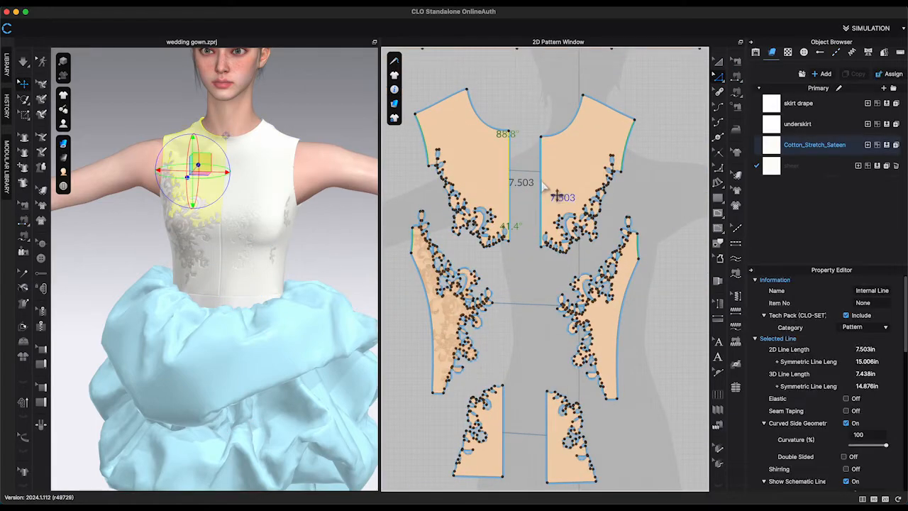
{"action": "right_click", "coordinate": [543, 183]}
{"action": "left_click", "coordinate": [654, 301]}
{"action": "left_click", "coordinate": [658, 301]}
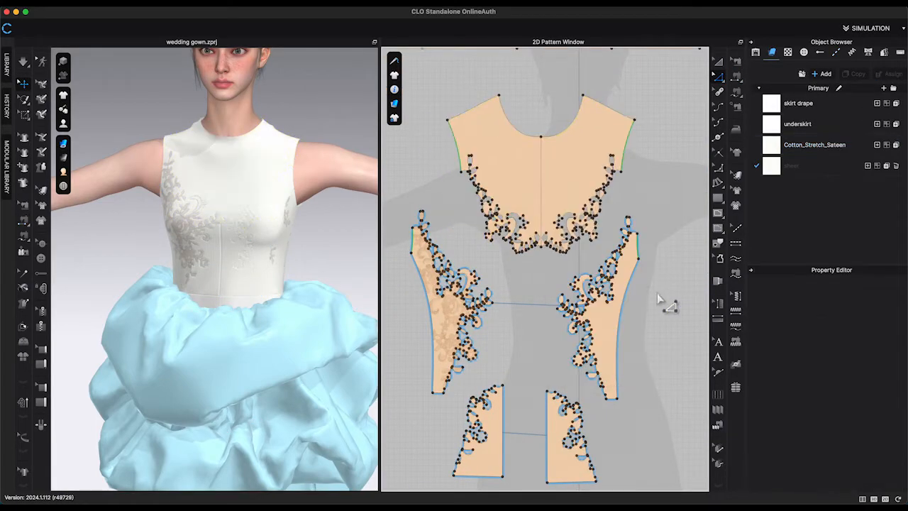
{"action": "middle_click_drag", "start_coordinate": [658, 301], "coordinate": [664, 228]}
Merge the two lower front pieces along their center line.
{"action": "left_click", "coordinate": [508, 392]}
{"action": "right_click", "coordinate": [554, 385]}
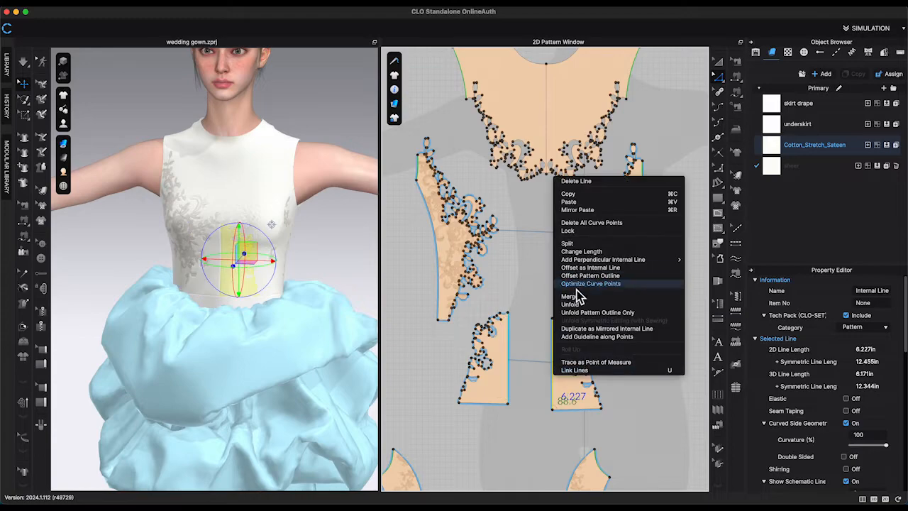
{"action": "left_click", "coordinate": [603, 300]}
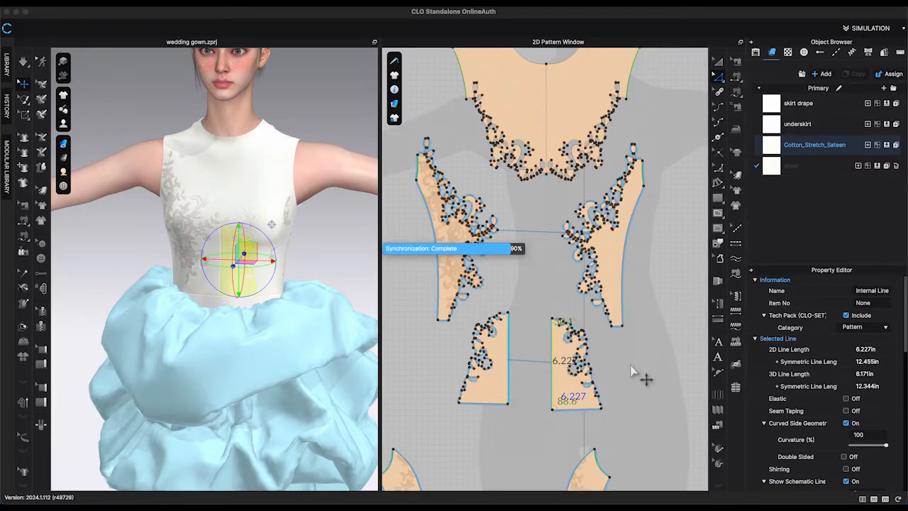
{"action": "left_click", "coordinate": [667, 248]}
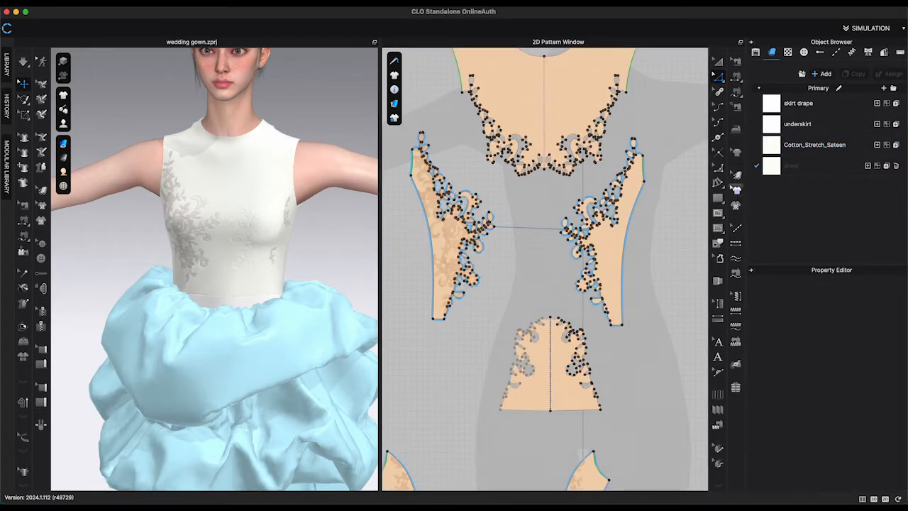
Copy the bridal lace 7 graphic from the left side piece and mirror-paste it onto the right side piece.
{"action": "right_click", "coordinate": [447, 241]}
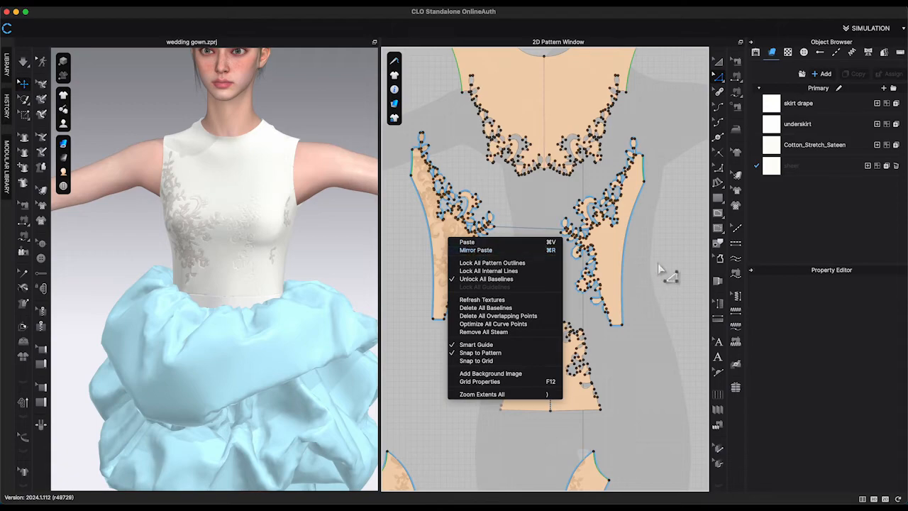
{"action": "left_click", "coordinate": [737, 190]}
{"action": "right_click", "coordinate": [445, 235]}
{"action": "left_click", "coordinate": [461, 246]}
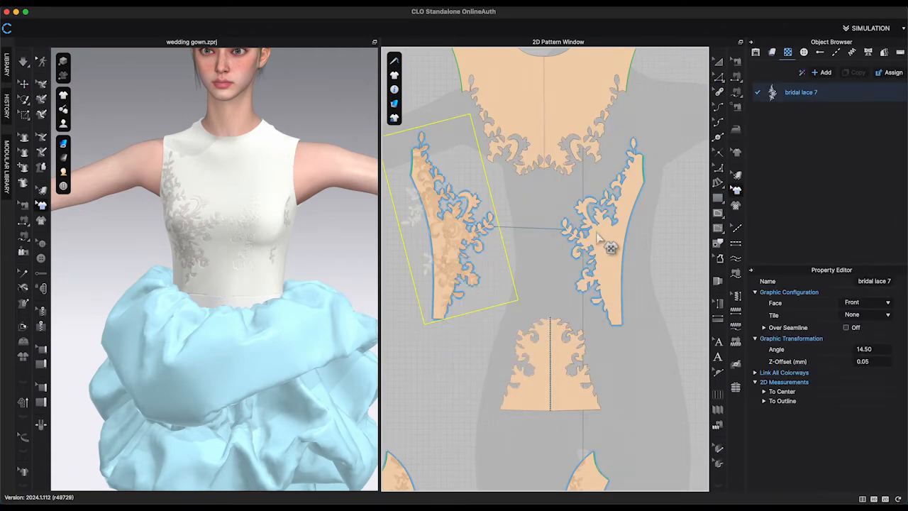
{"action": "right_click", "coordinate": [602, 239]}
{"action": "left_click", "coordinate": [628, 248]}
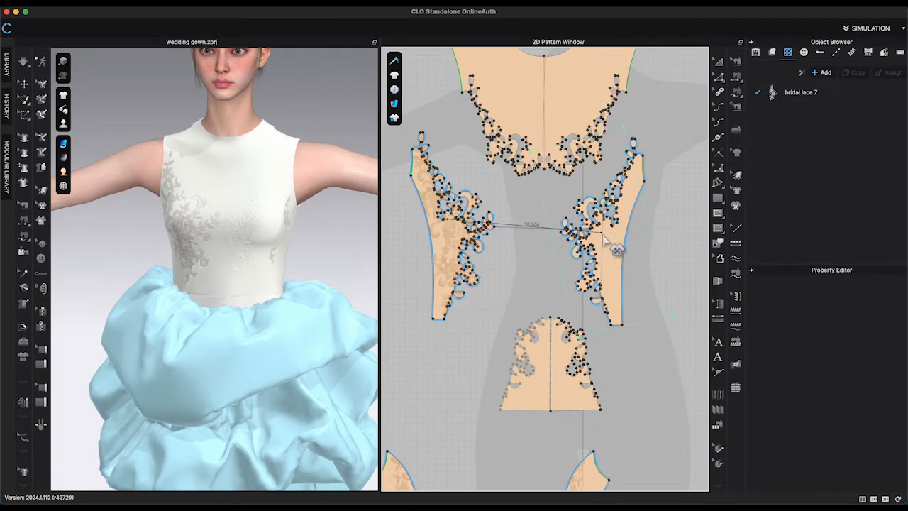
{"action": "left_click", "coordinate": [604, 239]}
{"action": "key", "text": "Return"}
Mirror-paste another copy of the lace graphic onto the right side piece, set its angle to -14.50 and position it.
{"action": "right_click", "coordinate": [603, 240]}
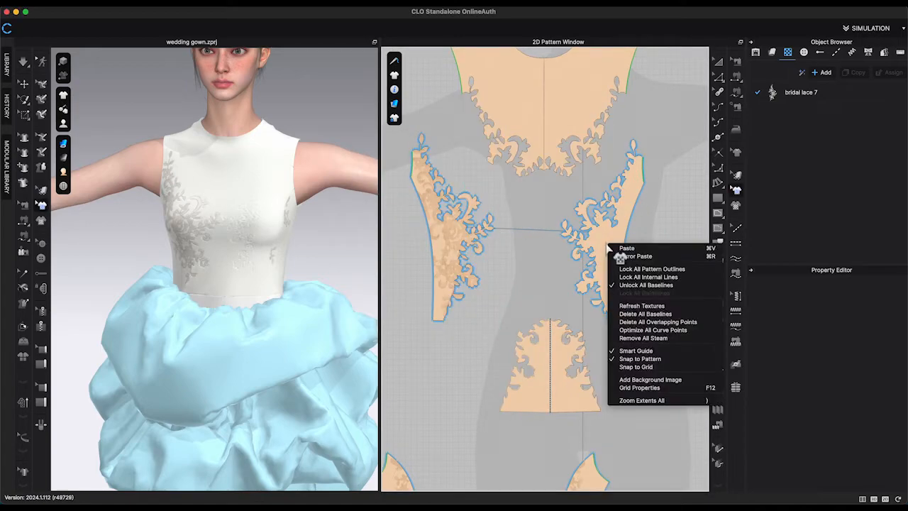
{"action": "left_click", "coordinate": [621, 255]}
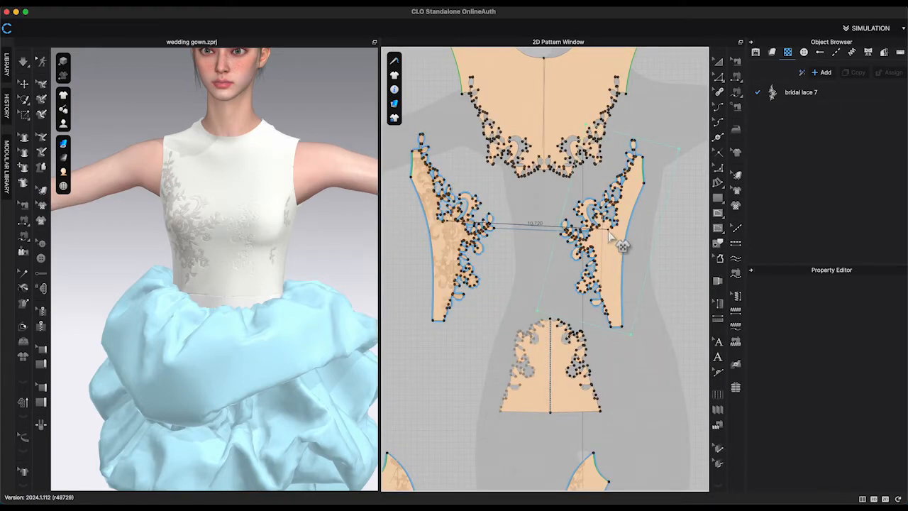
{"action": "left_click", "coordinate": [622, 244]}
{"action": "scroll", "coordinate": [618, 248], "scroll_direction": "up", "scroll_amount": 5}
{"action": "left_click", "coordinate": [615, 263]}
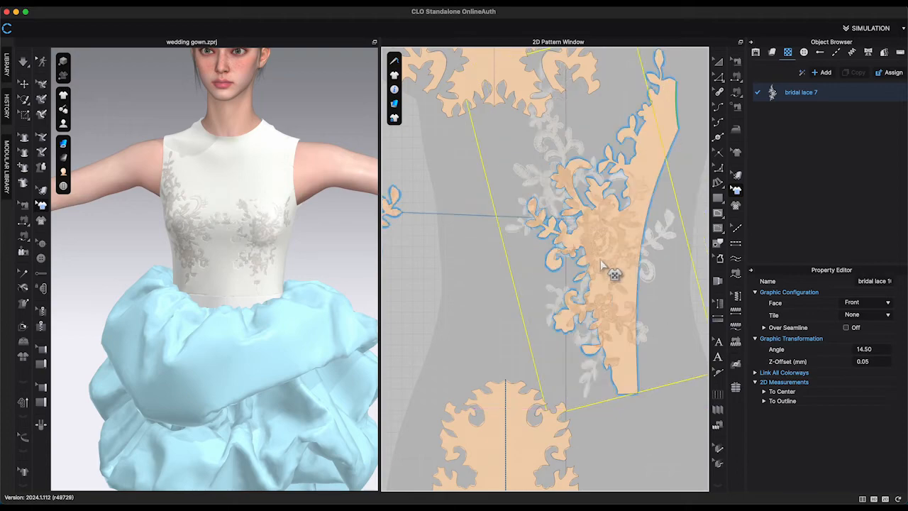
{"action": "right_click", "coordinate": [602, 261]}
{"action": "left_click", "coordinate": [653, 337]}
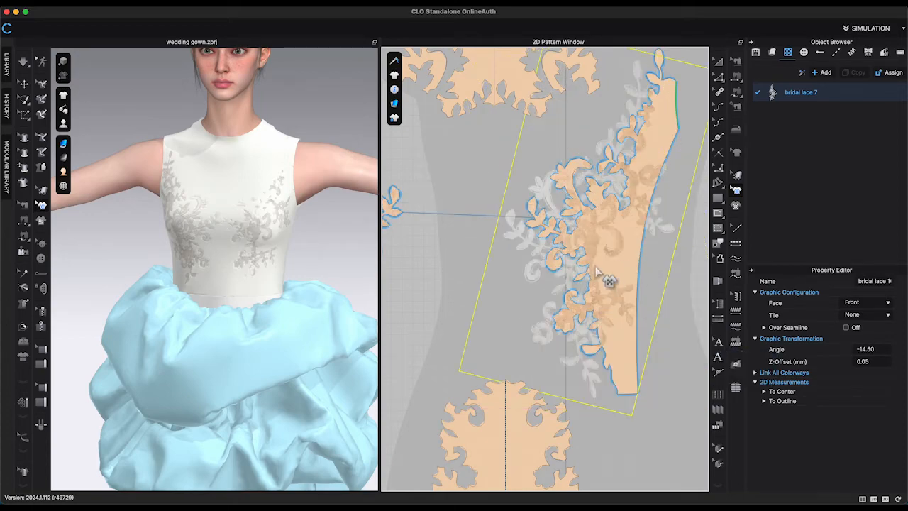
{"action": "mouse_move", "coordinate": [594, 239]}
{"action": "left_mouse_down"}
{"action": "mouse_move", "coordinate": [608, 238]}
{"action": "mouse_move", "coordinate": [593, 249]}
{"action": "mouse_move", "coordinate": [604, 254]}
{"action": "left_mouse_up"}
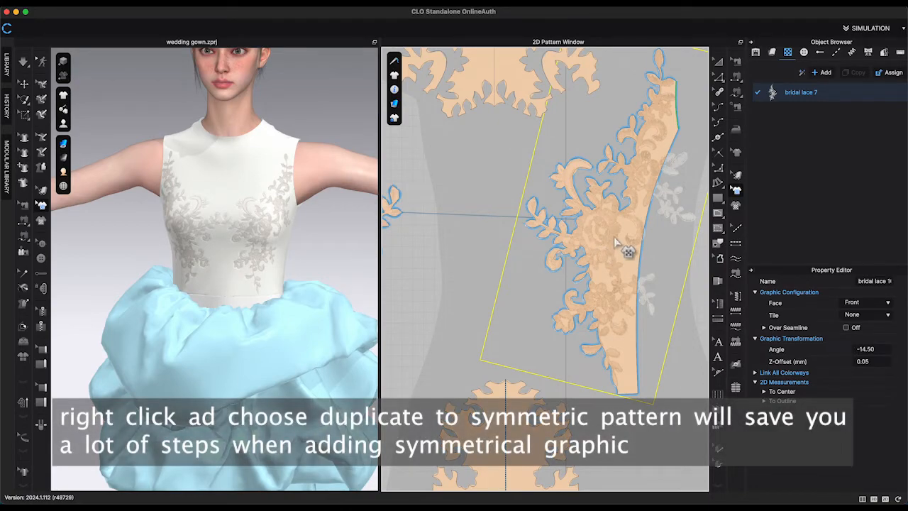
Inspect the lace on the 3D bodice from several angles and return to the front view.
{"action": "scroll", "coordinate": [501, 252], "scroll_direction": "down", "scroll_amount": 5}
{"action": "mouse_move", "coordinate": [320, 264]}
{"action": "left_mouse_down"}
{"action": "mouse_move", "coordinate": [311, 263]}
{"action": "mouse_move", "coordinate": [319, 259]}
{"action": "left_mouse_up"}
{"action": "right_click_drag", "start_coordinate": [319, 259], "coordinate": [283, 253]}
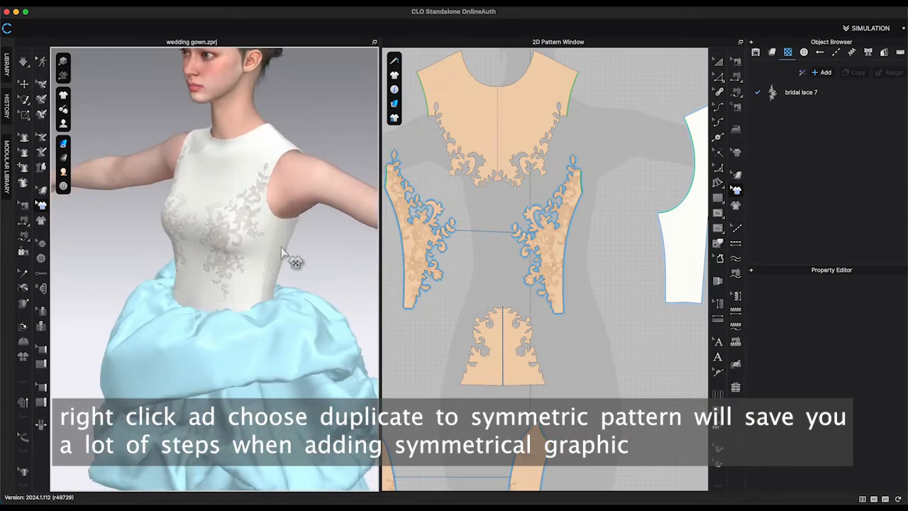
{"action": "scroll", "coordinate": [262, 246], "scroll_direction": "up", "scroll_amount": 5}
{"action": "right_click_drag", "start_coordinate": [376, 291], "coordinate": [355, 263]}
{"action": "scroll", "coordinate": [339, 255], "scroll_direction": "down", "scroll_amount": 2}
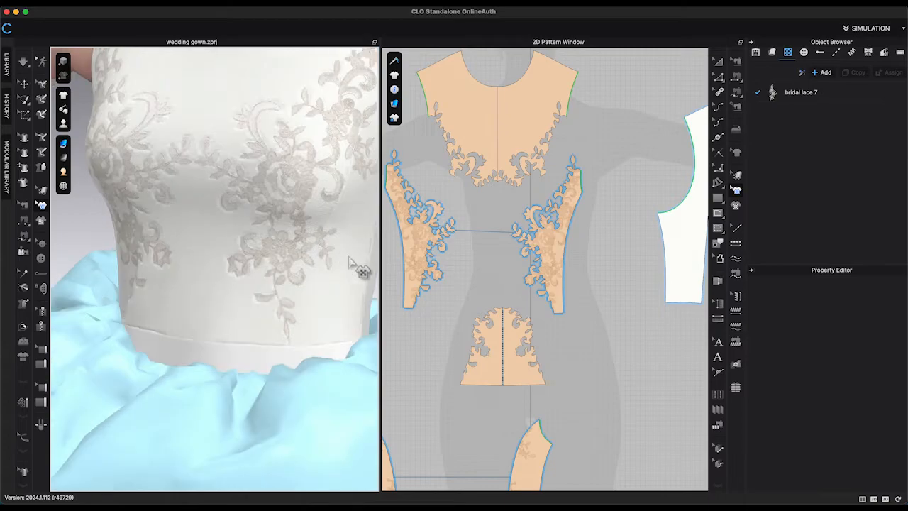
{"action": "key", "text": "2"}
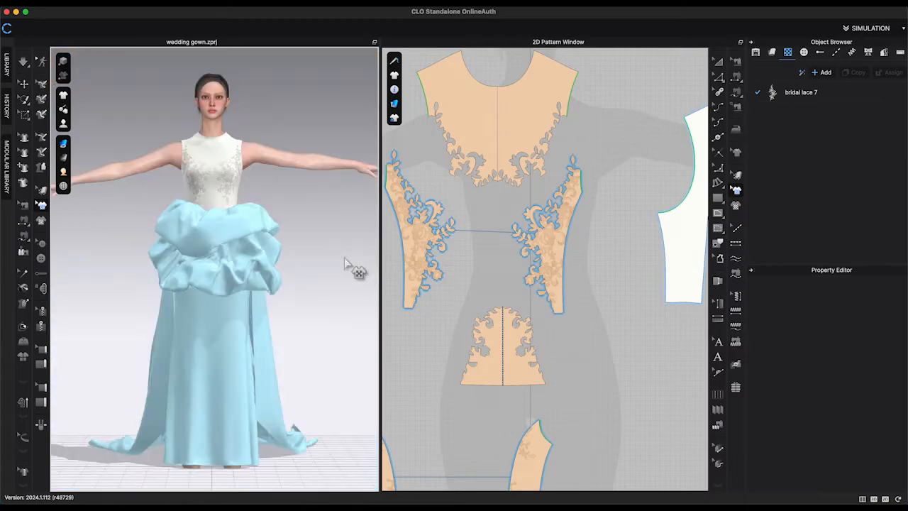
Add the V2_Cut_Sew_Knit_Mesh_Tulle_2 fabric from the library to the fabric list.
{"action": "left_click", "coordinate": [772, 52]}
{"action": "left_click", "coordinate": [6, 66]}
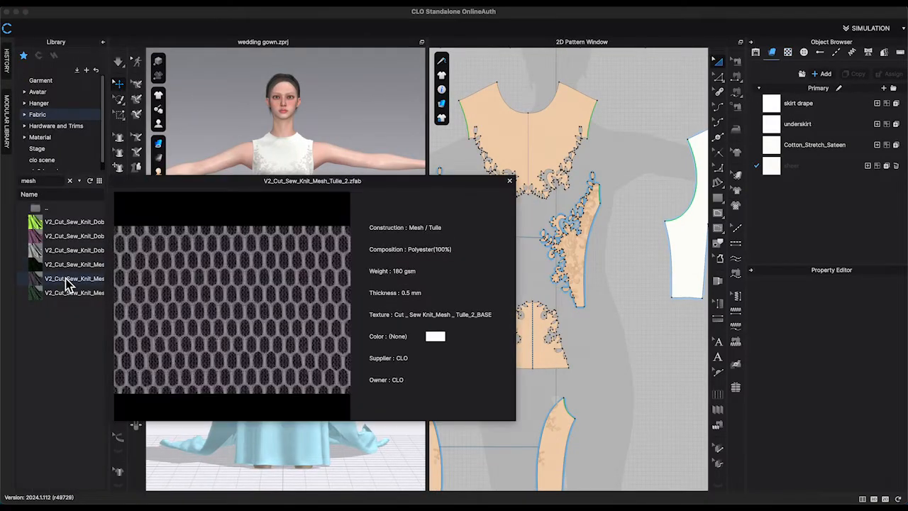
{"action": "mouse_move", "coordinate": [63, 273]}
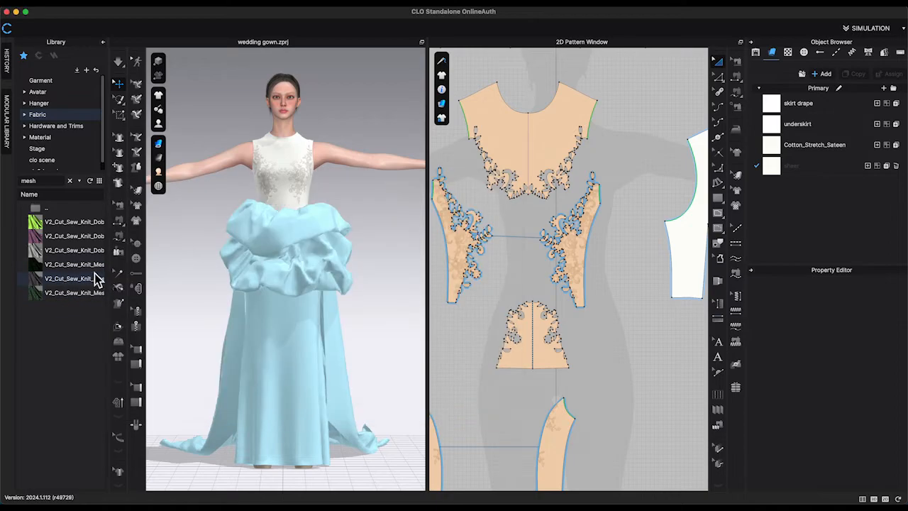
{"action": "double_click", "coordinate": [96, 278]}
{"action": "left_click", "coordinate": [454, 288]}
{"action": "left_click", "coordinate": [103, 42]}
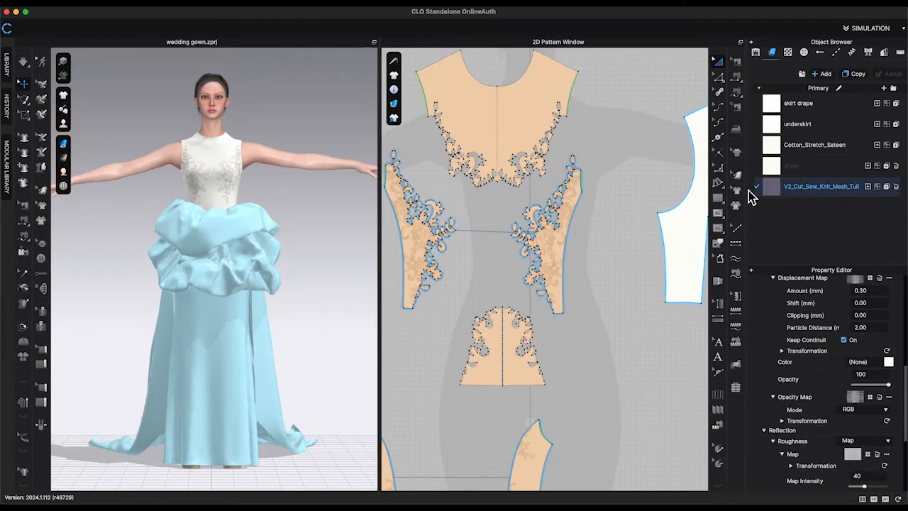
Assign the V2_Cut_Sew_Knit_Mesh_Tulle_2 fabric to the selected lace bodice pieces.
{"action": "left_click_drag", "start_coordinate": [507, 175], "coordinate": [507, 176]}
{"action": "left_click_drag", "start_coordinate": [505, 355], "coordinate": [505, 355]}
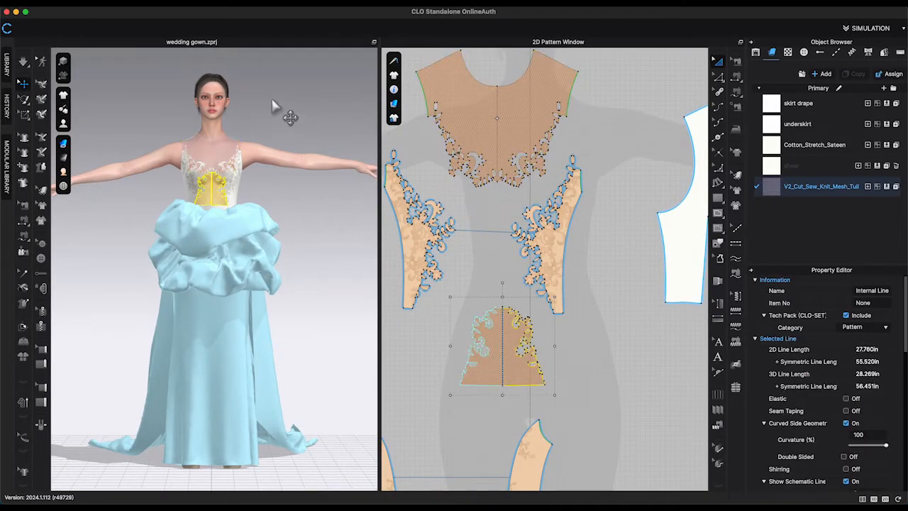
{"action": "scroll", "coordinate": [309, 199], "scroll_direction": "up", "scroll_amount": 10}
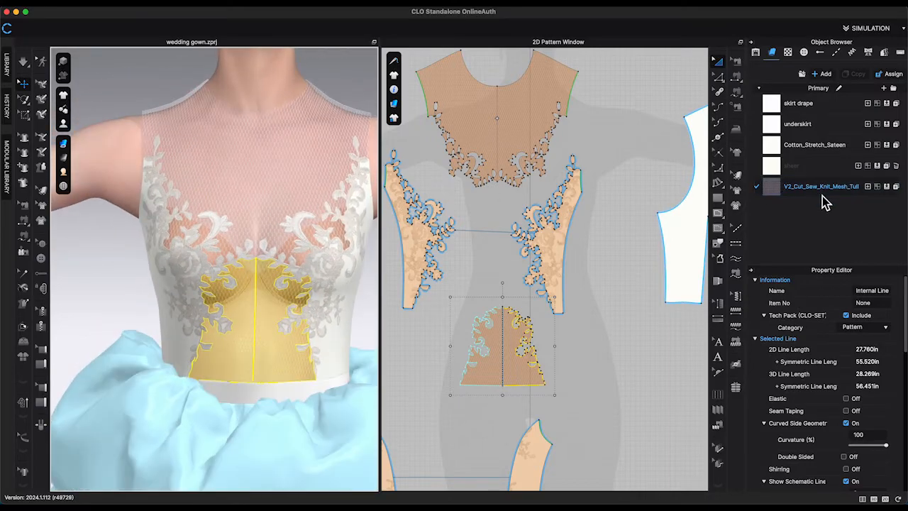
{"action": "left_click", "coordinate": [823, 189]}
Set the mesh tulle fabric's colour to a nude skin-tone swatch from the Pantone palette.
{"action": "scroll", "coordinate": [844, 369], "scroll_direction": "down", "scroll_amount": 5}
{"action": "left_click", "coordinate": [888, 398]}
{"action": "scroll", "coordinate": [624, 310], "scroll_direction": "down", "scroll_amount": 5}
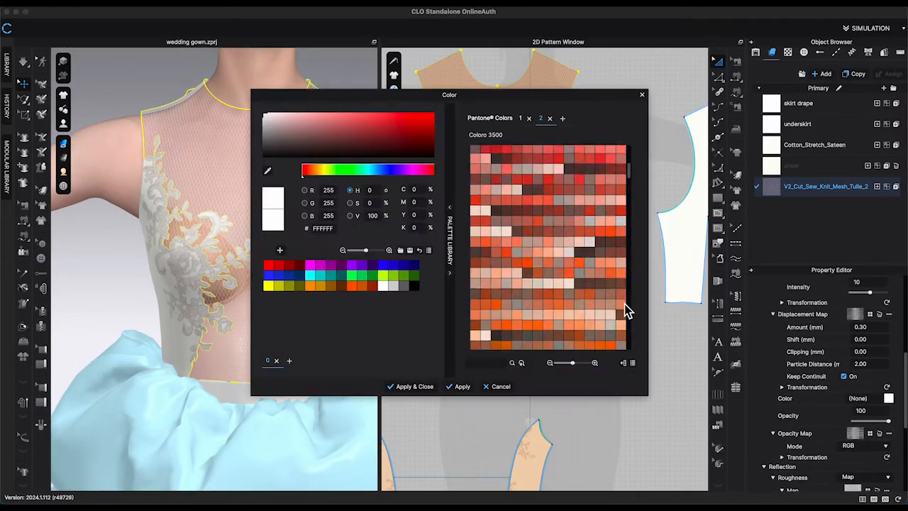
{"action": "left_click", "coordinate": [511, 280]}
{"action": "left_click", "coordinate": [414, 386]}
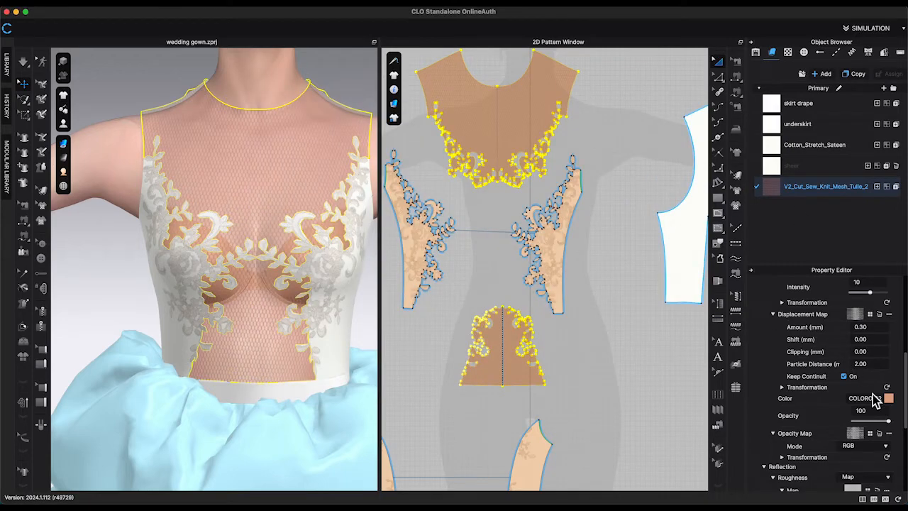
{"action": "scroll", "coordinate": [878, 397], "scroll_direction": "up", "scroll_amount": 3}
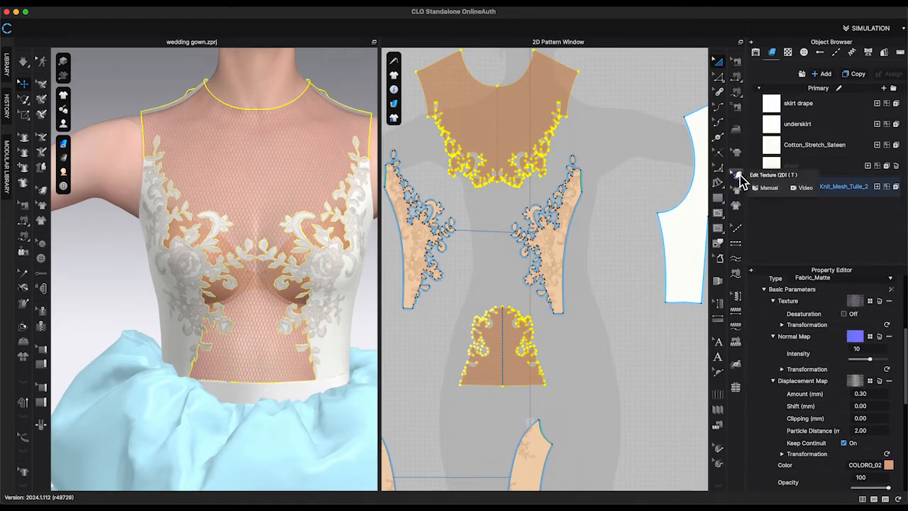
{"action": "left_click", "coordinate": [740, 177]}
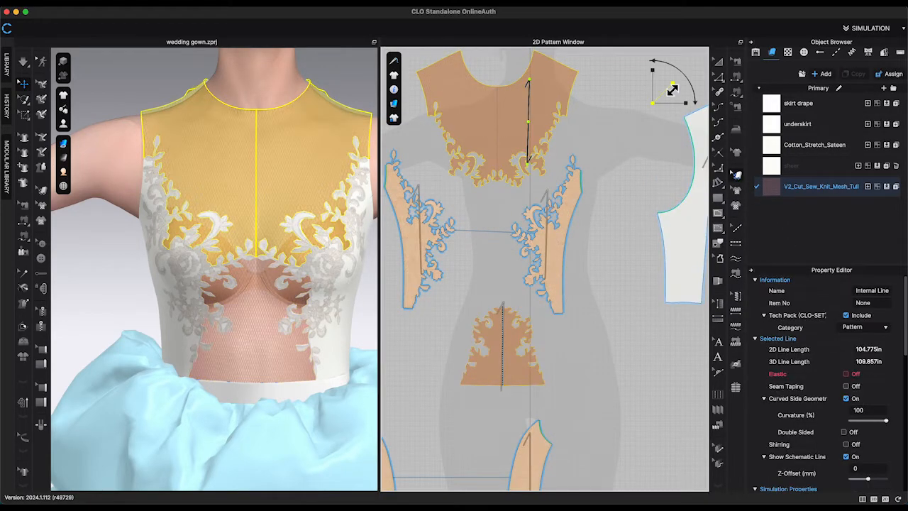
{"action": "left_click", "coordinate": [631, 189]}
{"action": "key", "text": "space"}
{"action": "right_click_drag", "start_coordinate": [341, 83], "coordinate": [435, 98]}
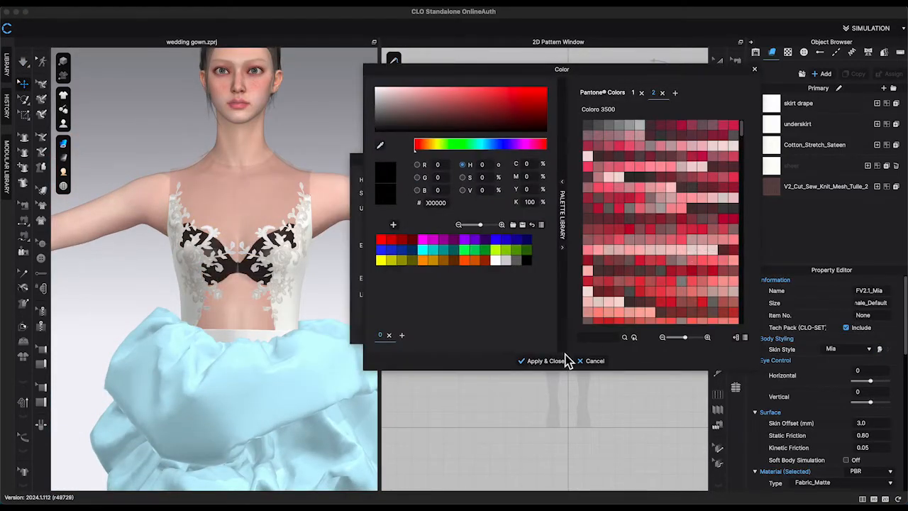
{"action": "scroll", "coordinate": [660, 227], "scroll_direction": "down", "scroll_amount": 5}
{"action": "left_click", "coordinate": [630, 228]}
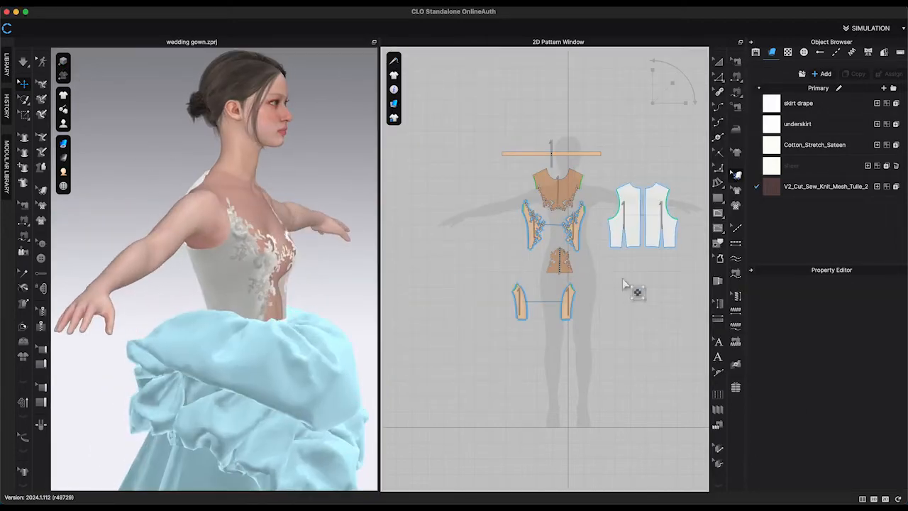
Cut and sew the back bodice along its curved internal line to separate the upper back.
{"action": "scroll", "coordinate": [635, 290], "scroll_direction": "up", "scroll_amount": 10}
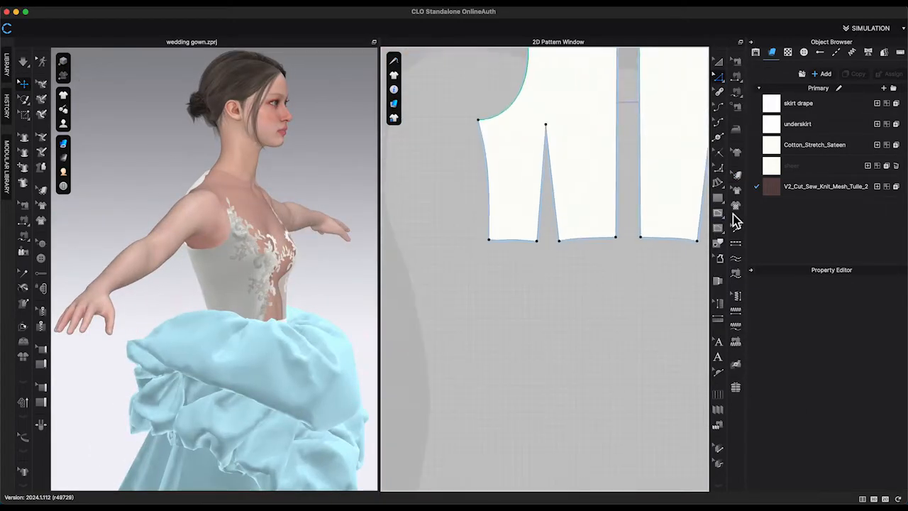
{"action": "left_click", "coordinate": [669, 181]}
{"action": "right_click", "coordinate": [588, 172]}
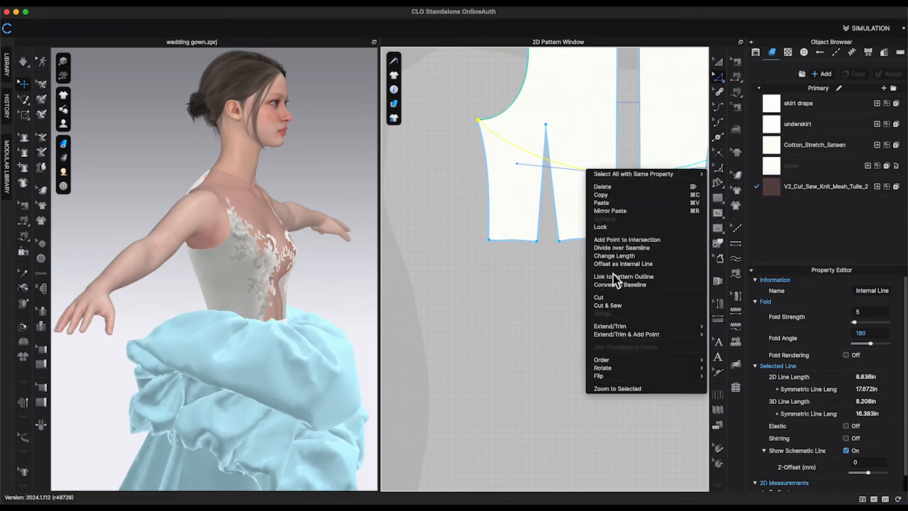
{"action": "left_click", "coordinate": [607, 306]}
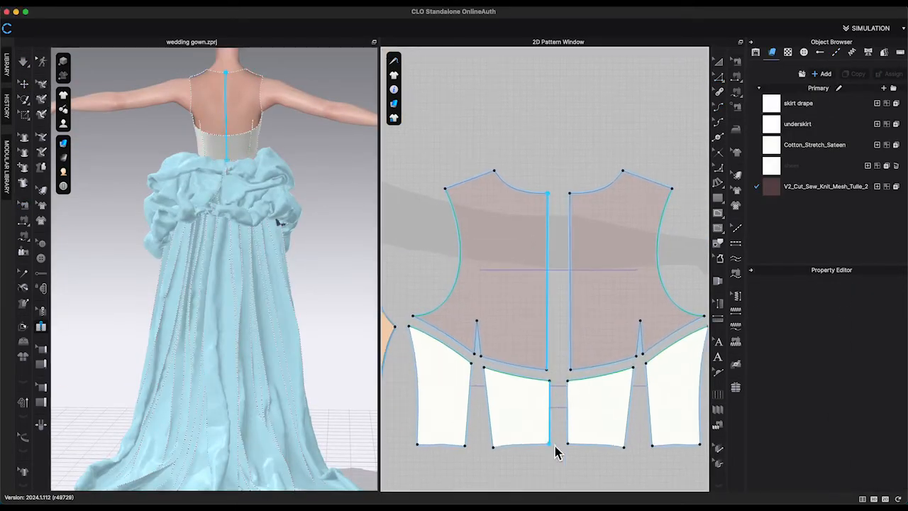
Add a zipper along the center back seam of the bodice.
{"action": "left_click", "coordinate": [572, 443]}
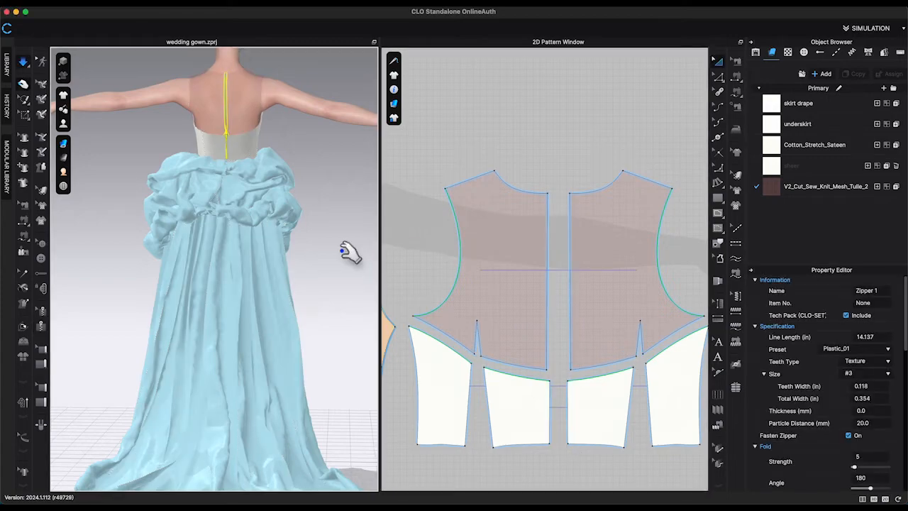
{"action": "scroll", "coordinate": [348, 252], "scroll_direction": "up", "scroll_amount": 5}
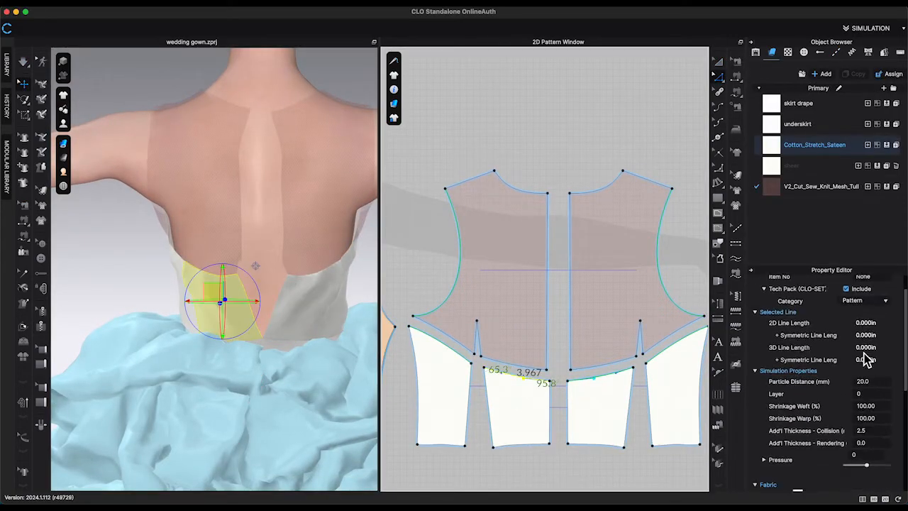
{"action": "scroll", "coordinate": [860, 369], "scroll_direction": "down", "scroll_amount": 5}
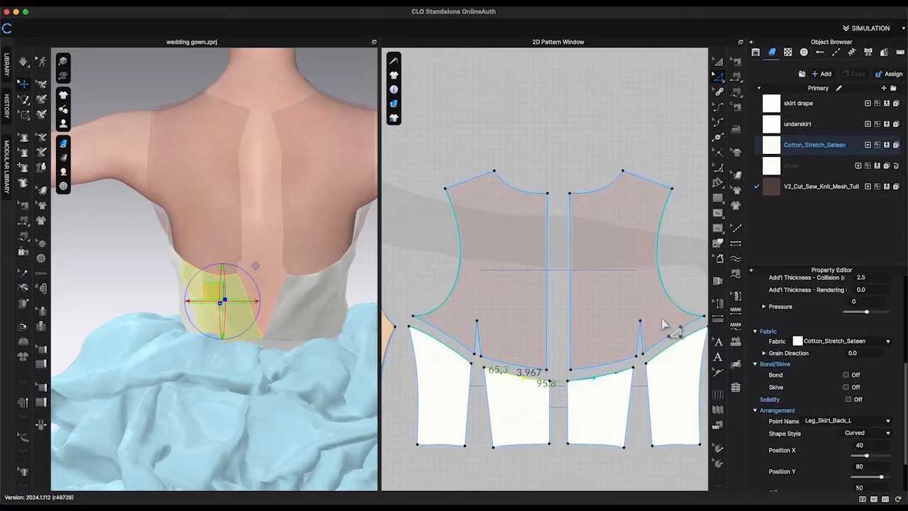
{"action": "scroll", "coordinate": [857, 410], "scroll_direction": "up", "scroll_amount": 3}
{"action": "scroll", "coordinate": [854, 406], "scroll_direction": "up", "scroll_amount": 3}
{"action": "left_click", "coordinate": [847, 290]}
{"action": "left_click", "coordinate": [419, 274]}
{"action": "key", "text": "space"}
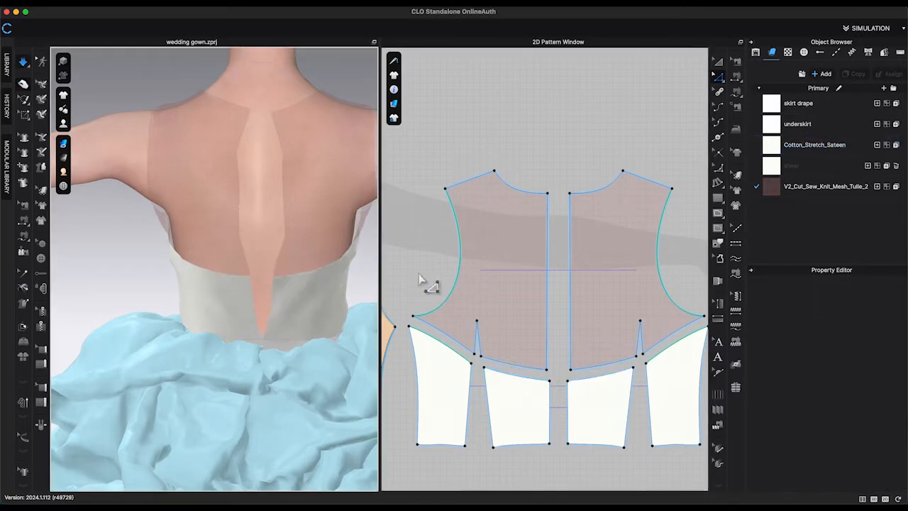
{"action": "left_click_drag", "start_coordinate": [545, 207], "coordinate": [557, 452]}
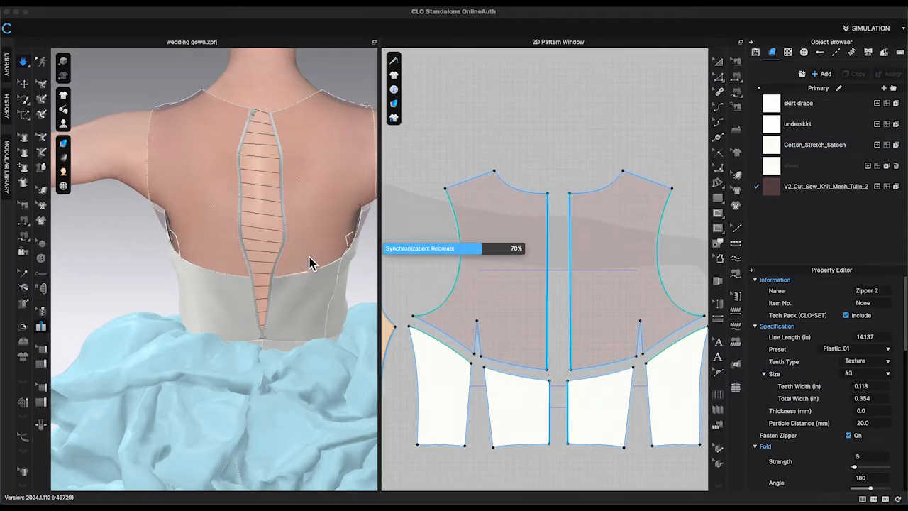
Set the zipper size to custom with teeth width 0.100 in and total width 0.150 in.
{"action": "key", "text": "space"}
{"action": "left_click", "coordinate": [23, 84]}
{"action": "left_click", "coordinate": [261, 206]}
{"action": "scroll", "coordinate": [878, 376], "scroll_direction": "down", "scroll_amount": 2}
{"action": "scroll", "coordinate": [880, 376], "scroll_direction": "up", "scroll_amount": 1}
{"action": "left_click", "coordinate": [883, 376]}
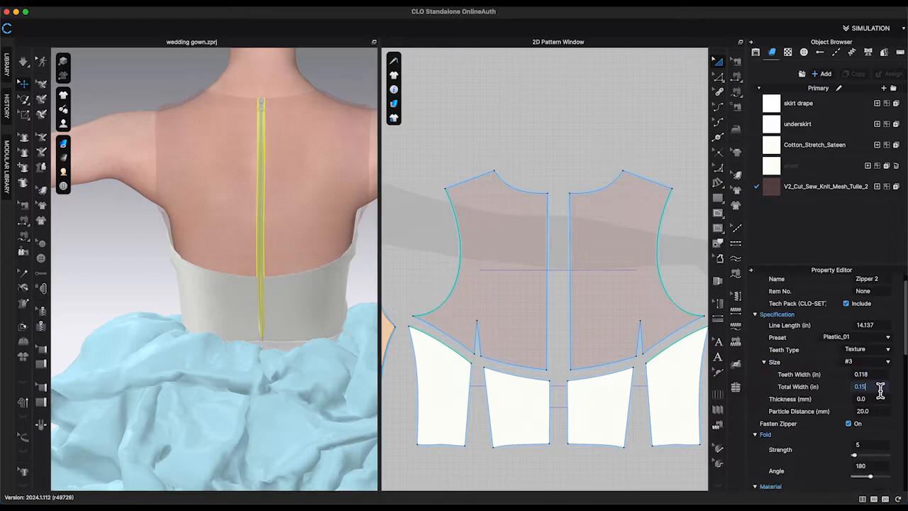
{"action": "key", "text": "Return"}
{"action": "scroll", "coordinate": [885, 390], "scroll_direction": "down", "scroll_amount": 5}
{"action": "scroll", "coordinate": [885, 391], "scroll_direction": "up", "scroll_amount": 5}
{"action": "key", "text": "Return"}
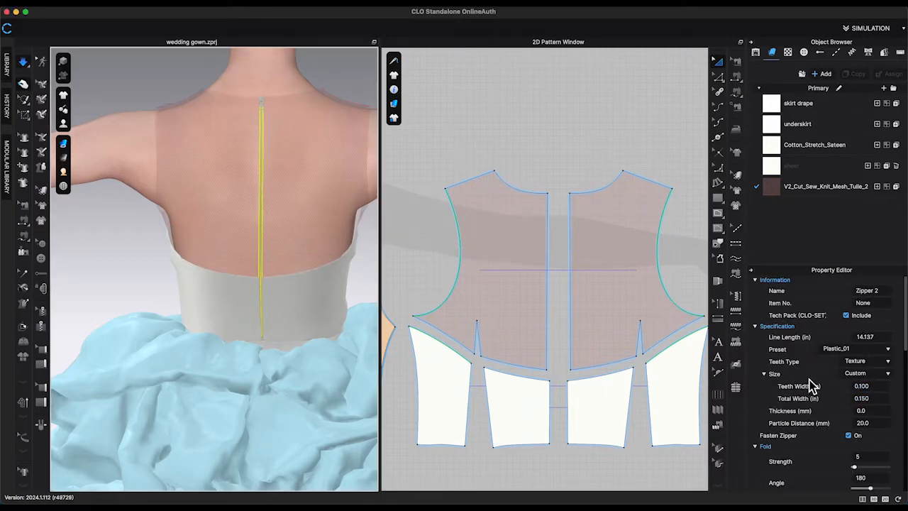
Edit the zipper slider's shape settings and set the zipper preset to Invisible.
{"action": "left_click", "coordinate": [262, 105]}
{"action": "left_click", "coordinate": [888, 376]}
{"action": "left_click", "coordinate": [885, 391]}
{"action": "left_click", "coordinate": [850, 398]}
{"action": "scroll", "coordinate": [886, 412], "scroll_direction": "down", "scroll_amount": 5}
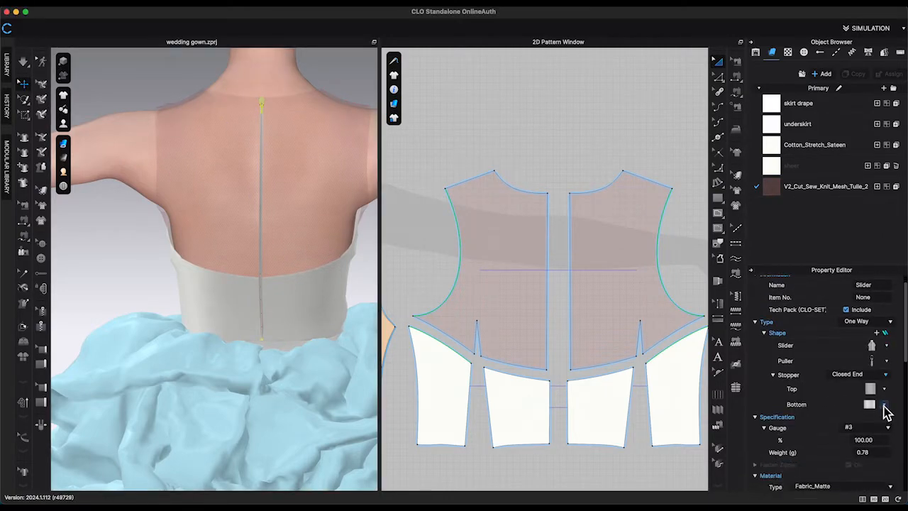
{"action": "left_click", "coordinate": [878, 419]}
{"action": "left_click", "coordinate": [262, 151]}
{"action": "left_click", "coordinate": [887, 350]}
{"action": "left_click", "coordinate": [842, 390]}
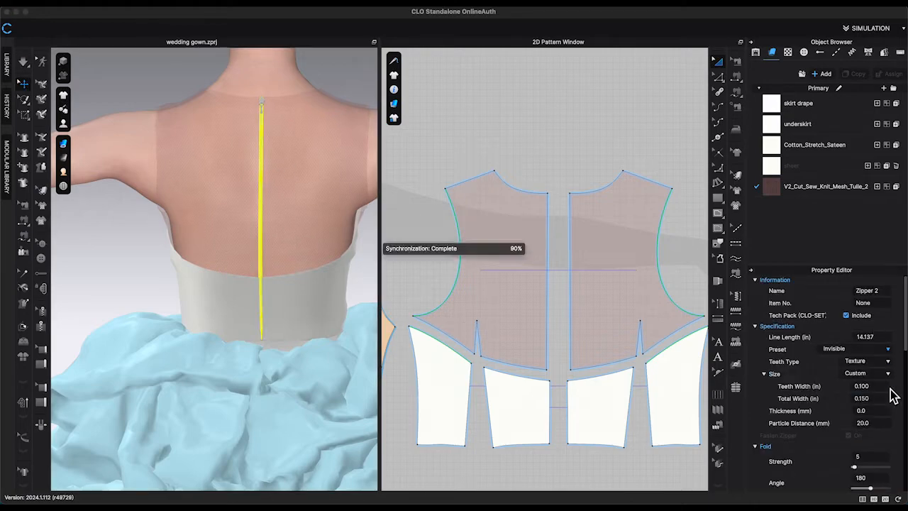
Offset the lower back piece's center back edge as an internal line 0.35 in inward.
{"action": "left_click", "coordinate": [355, 98]}
{"action": "scroll", "coordinate": [355, 101], "scroll_direction": "down", "scroll_amount": 5}
{"action": "scroll", "coordinate": [311, 162], "scroll_direction": "up", "scroll_amount": 10}
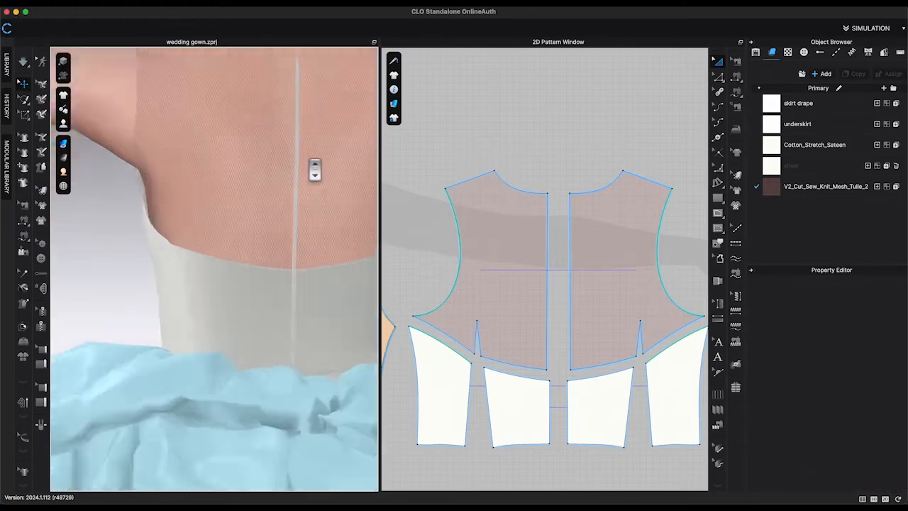
{"action": "key", "text": "space"}
{"action": "scroll", "coordinate": [331, 199], "scroll_direction": "down", "scroll_amount": 6}
{"action": "key", "text": "z"}
{"action": "left_click", "coordinate": [550, 394]}
{"action": "right_click", "coordinate": [550, 395]}
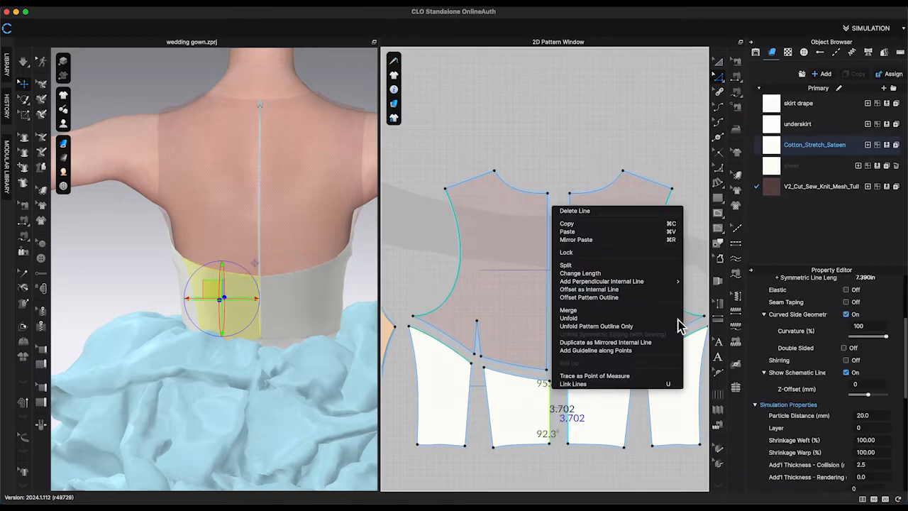
{"action": "left_click", "coordinate": [649, 289]}
{"action": "type", "text": ".35"}
{"action": "key", "text": "Return"}
Change the default button to a round shape about 0.450 in wide.
{"action": "scroll", "coordinate": [571, 371], "scroll_direction": "up", "scroll_amount": 5}
{"action": "left_click", "coordinate": [804, 53]}
{"action": "left_click", "coordinate": [805, 94]}
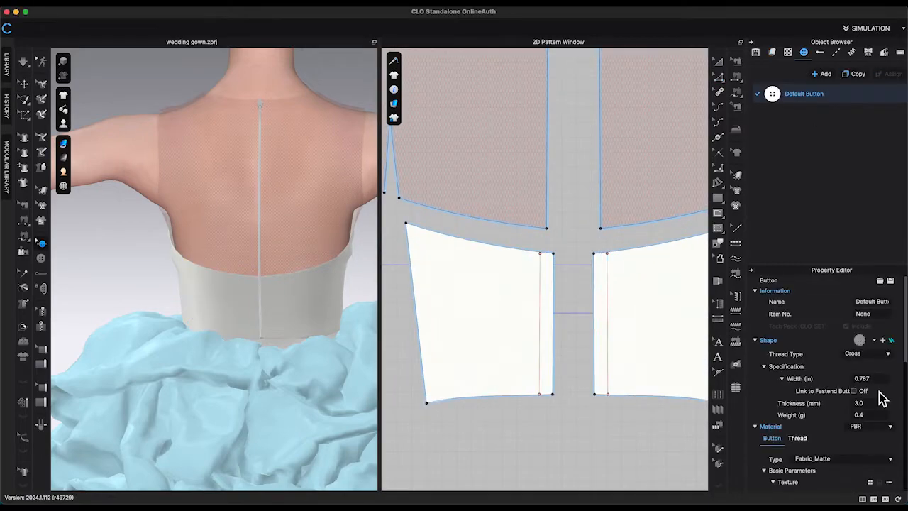
{"action": "left_click", "coordinate": [874, 341]}
{"action": "scroll", "coordinate": [845, 397], "scroll_direction": "down", "scroll_amount": 3}
{"action": "left_click", "coordinate": [837, 404]}
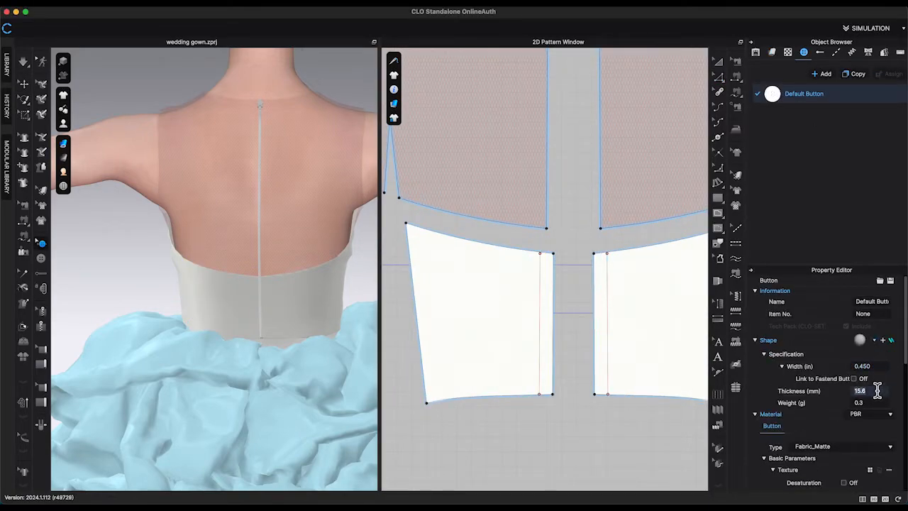
Create 7 buttons along the offset internal line at 0.550 in intervals.
{"action": "right_click", "coordinate": [541, 262]}
{"action": "double_click", "coordinate": [354, 318]}
{"action": "type", "text": ".7"}
{"action": "left_click_drag", "start_coordinate": [306, 127], "coordinate": [62, 81]}
{"action": "left_click", "coordinate": [119, 287]}
{"action": "left_click", "coordinate": [119, 286]}
{"action": "double_click", "coordinate": [119, 287]}
{"action": "double_click", "coordinate": [95, 270]}
{"action": "type", "text": "0.55"}
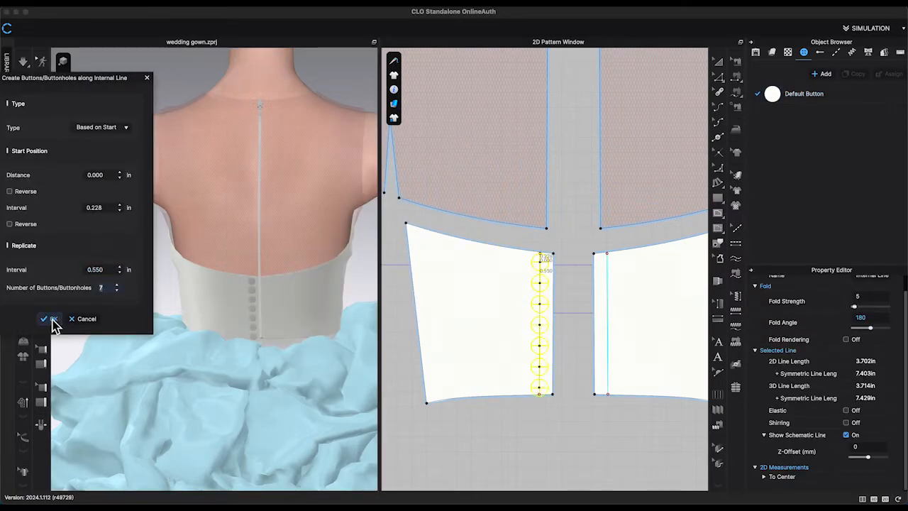
{"action": "left_click", "coordinate": [53, 319]}
Colour the zipper teeth with a skin-tone swatch.
{"action": "scroll", "coordinate": [564, 329], "scroll_direction": "up", "scroll_amount": 4}
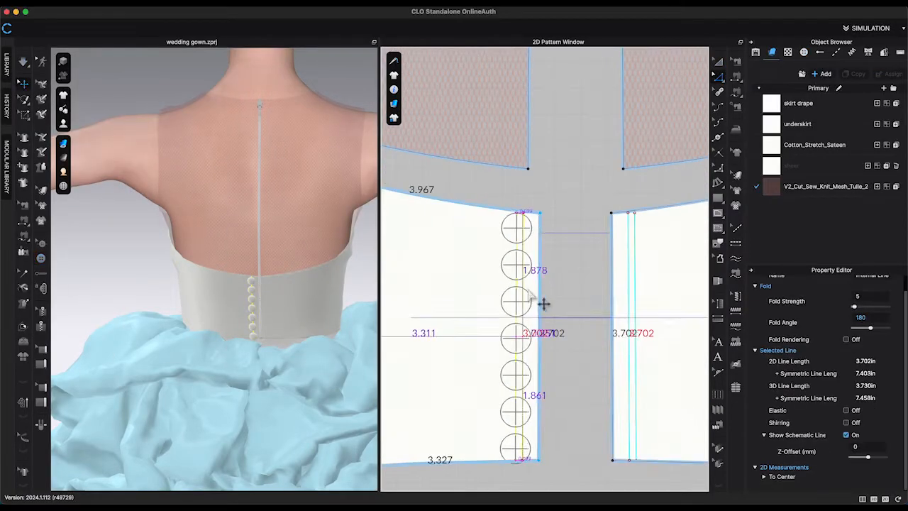
{"action": "left_click_drag", "start_coordinate": [529, 290], "coordinate": [529, 291]}
{"action": "key", "text": "space"}
{"action": "key", "text": "space"}
{"action": "left_click", "coordinate": [260, 178]}
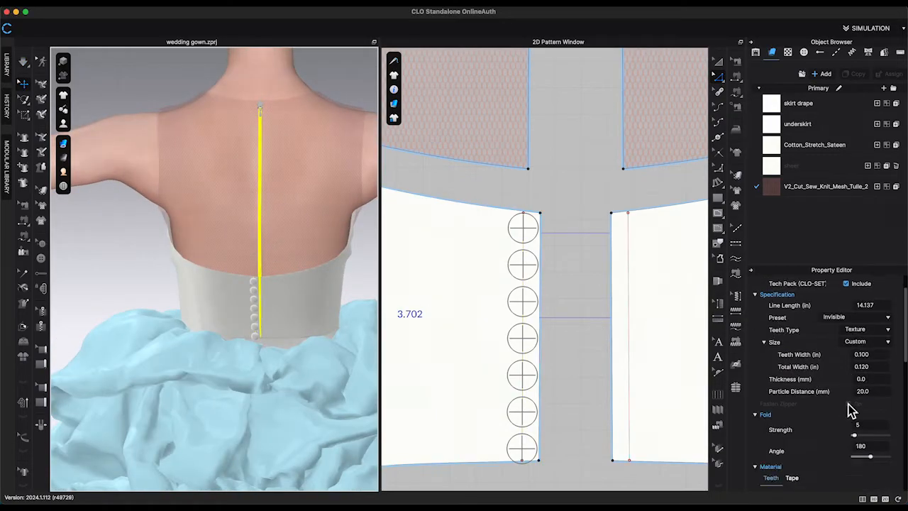
{"action": "scroll", "coordinate": [850, 404], "scroll_direction": "down", "scroll_amount": 10}
{"action": "left_click", "coordinate": [887, 394]}
{"action": "scroll", "coordinate": [496, 284], "scroll_direction": "down", "scroll_amount": 5}
{"action": "left_click", "coordinate": [485, 298]}
{"action": "left_click_drag", "start_coordinate": [454, 94], "coordinate": [544, 85]}
{"action": "left_click", "coordinate": [505, 377]}
Colour the zipper tape and its remaining material with the same skin tone.
{"action": "left_click", "coordinate": [260, 116]}
{"action": "scroll", "coordinate": [841, 397], "scroll_direction": "down", "scroll_amount": 10}
{"action": "left_click", "coordinate": [793, 326]}
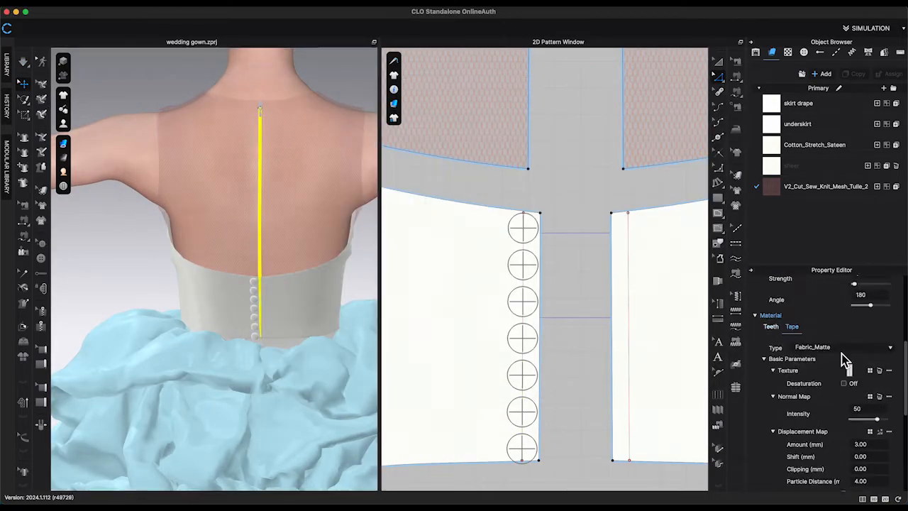
{"action": "left_click", "coordinate": [888, 387]}
{"action": "scroll", "coordinate": [598, 222], "scroll_direction": "down", "scroll_amount": 5}
{"action": "left_click", "coordinate": [586, 323]}
{"action": "left_click", "coordinate": [515, 380]}
{"action": "left_click", "coordinate": [355, 166]}
{"action": "left_click", "coordinate": [257, 168]}
{"action": "scroll", "coordinate": [872, 419], "scroll_direction": "down", "scroll_amount": 15}
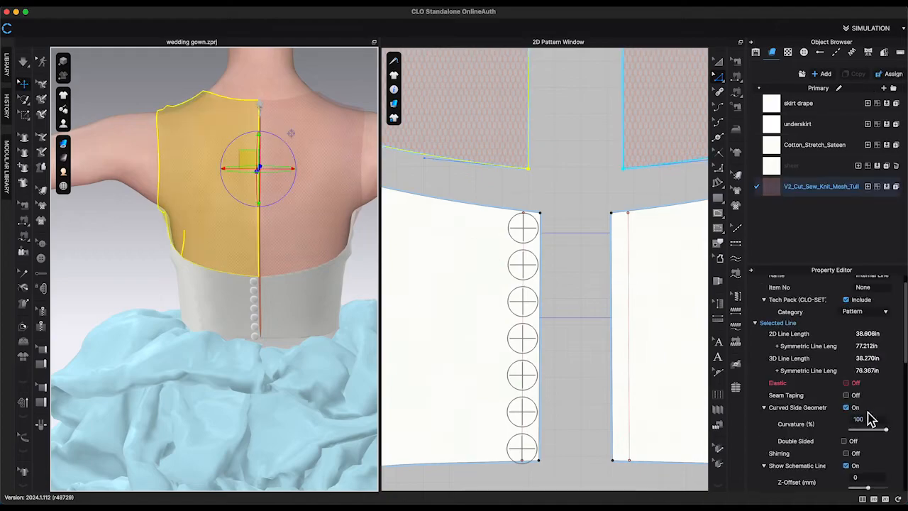
{"action": "left_click", "coordinate": [355, 174]}
{"action": "scroll", "coordinate": [296, 176], "scroll_direction": "up", "scroll_amount": 5}
{"action": "left_click", "coordinate": [291, 170]}
{"action": "left_click", "coordinate": [888, 386]}
{"action": "left_click", "coordinate": [408, 109]}
{"action": "left_click", "coordinate": [505, 377]}
Colour the zipper slider with skin tone R 244, G 202, B 186.
{"action": "left_click", "coordinate": [338, 238]}
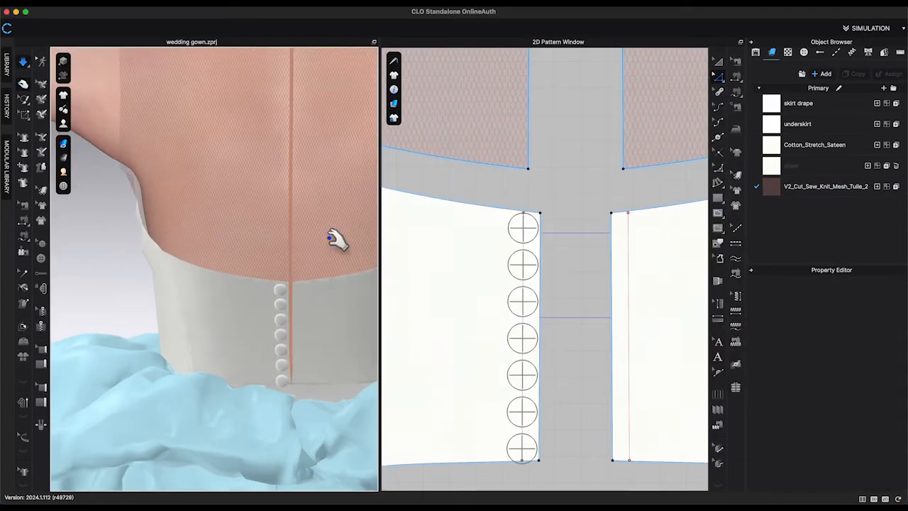
{"action": "middle_click_drag", "start_coordinate": [338, 239], "coordinate": [322, 375]}
{"action": "left_click", "coordinate": [273, 132]}
{"action": "scroll", "coordinate": [873, 418], "scroll_direction": "down", "scroll_amount": 10}
{"action": "left_click", "coordinate": [889, 449]}
{"action": "scroll", "coordinate": [597, 241], "scroll_direction": "down", "scroll_amount": 5}
{"action": "left_click", "coordinate": [580, 257]}
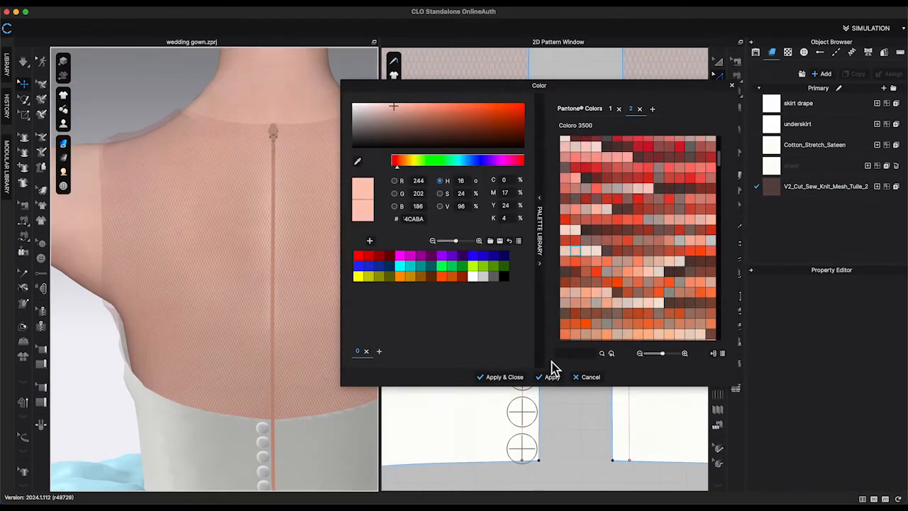
{"action": "left_click", "coordinate": [505, 377]}
Select the lower back bodice pieces and review their fabric and grain settings.
{"action": "scroll", "coordinate": [321, 163], "scroll_direction": "down", "scroll_amount": 10}
{"action": "right_click_drag", "start_coordinate": [321, 160], "coordinate": [156, 170]}
{"action": "scroll", "coordinate": [606, 196], "scroll_direction": "down", "scroll_amount": 10}
{"action": "scroll", "coordinate": [607, 203], "scroll_direction": "down", "scroll_amount": 3}
{"action": "left_click", "coordinate": [659, 263]}
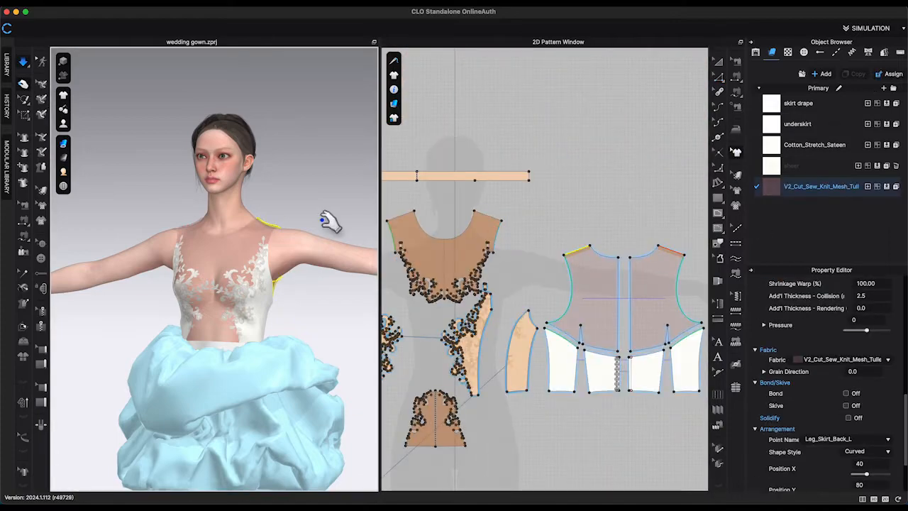
{"action": "right_click_drag", "start_coordinate": [324, 217], "coordinate": [322, 177]}
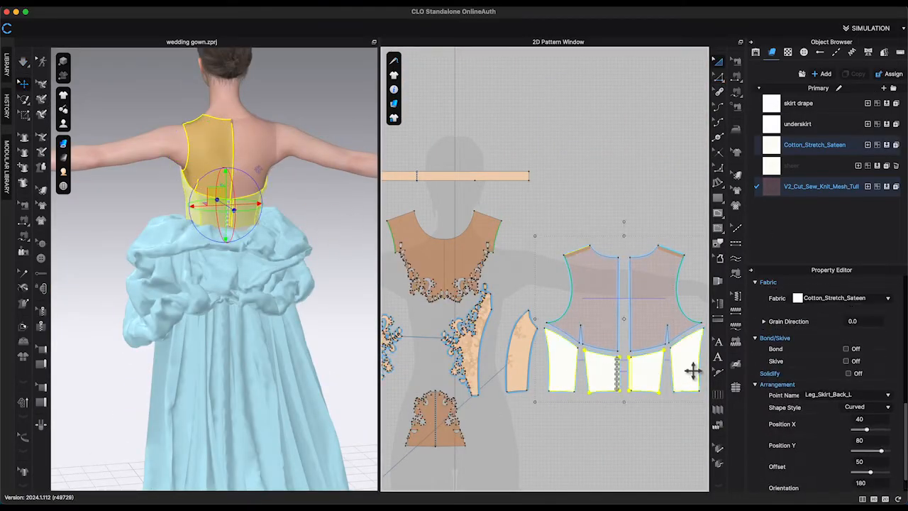
{"action": "left_click", "coordinate": [846, 321]}
{"action": "left_click", "coordinate": [865, 346]}
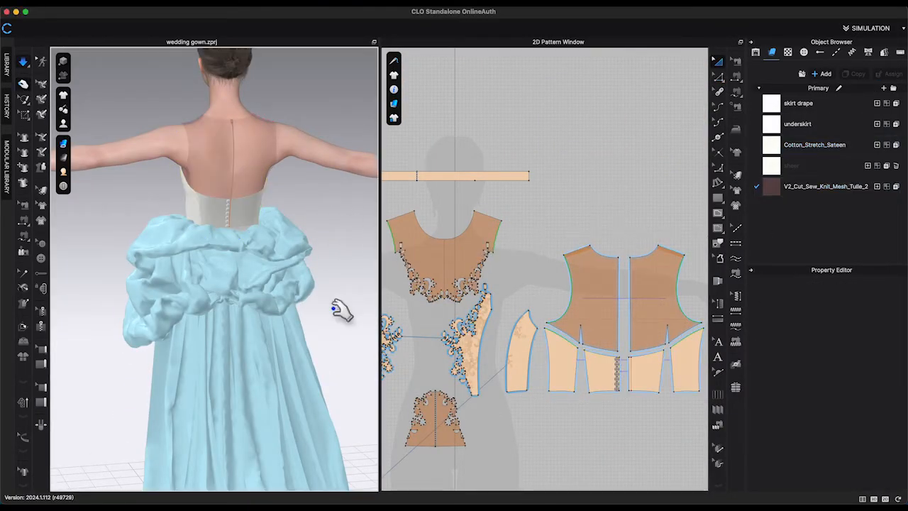
{"action": "key", "text": "2"}
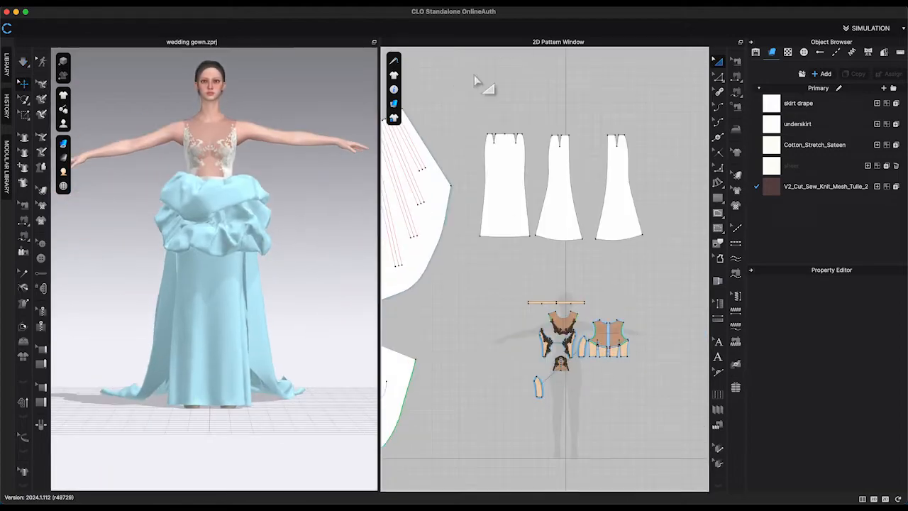
{"action": "right_click", "coordinate": [629, 183]}
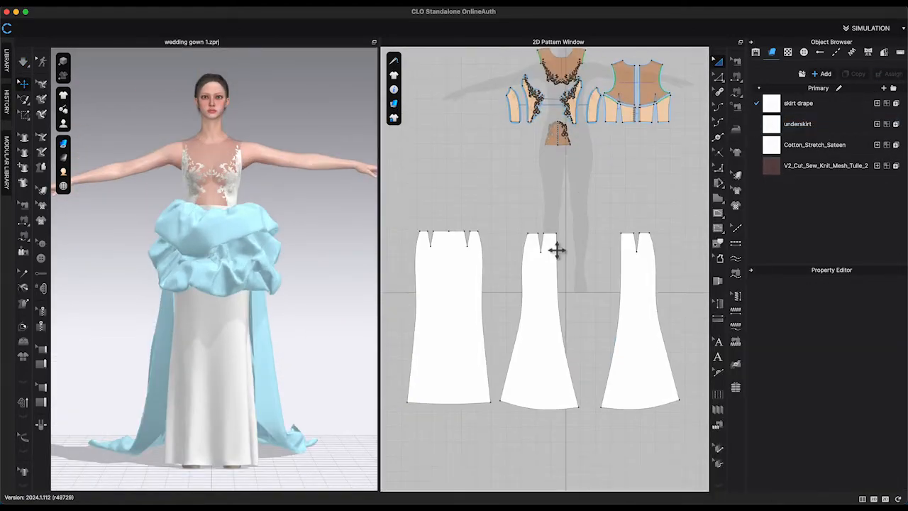
{"action": "scroll", "coordinate": [503, 310], "scroll_direction": "up", "scroll_amount": 2}
{"action": "middle_click_drag", "start_coordinate": [504, 309], "coordinate": [521, 267]}
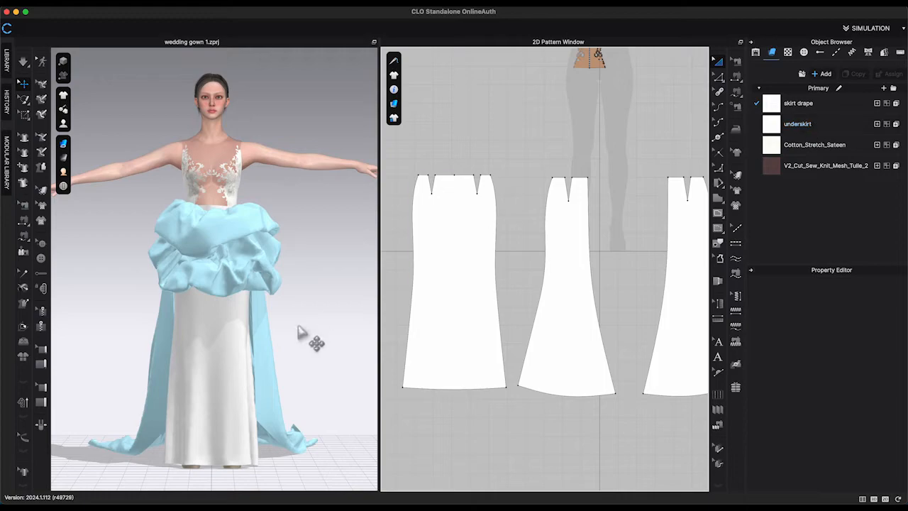
Apply a lace texture image to the underskirt fabric.
{"action": "scroll", "coordinate": [313, 339], "scroll_direction": "up", "scroll_amount": 5}
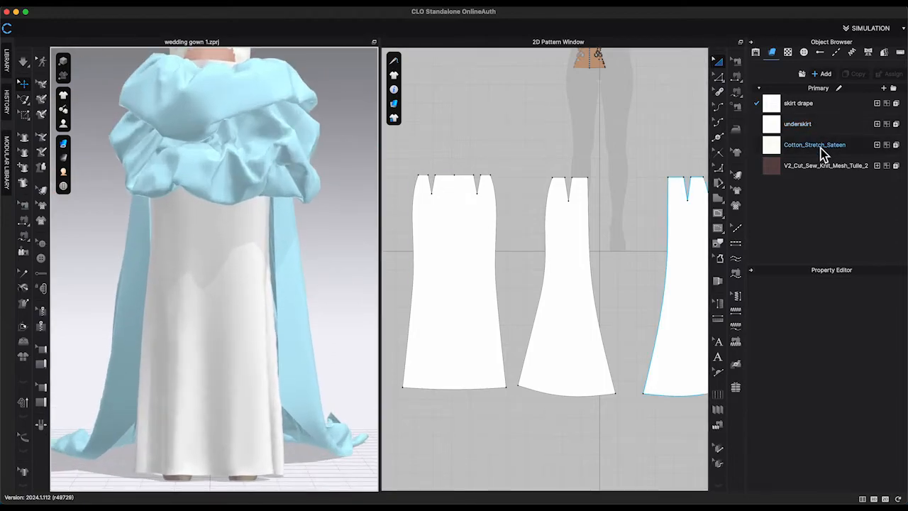
{"action": "left_click", "coordinate": [800, 124]}
{"action": "scroll", "coordinate": [861, 325], "scroll_direction": "down", "scroll_amount": 10}
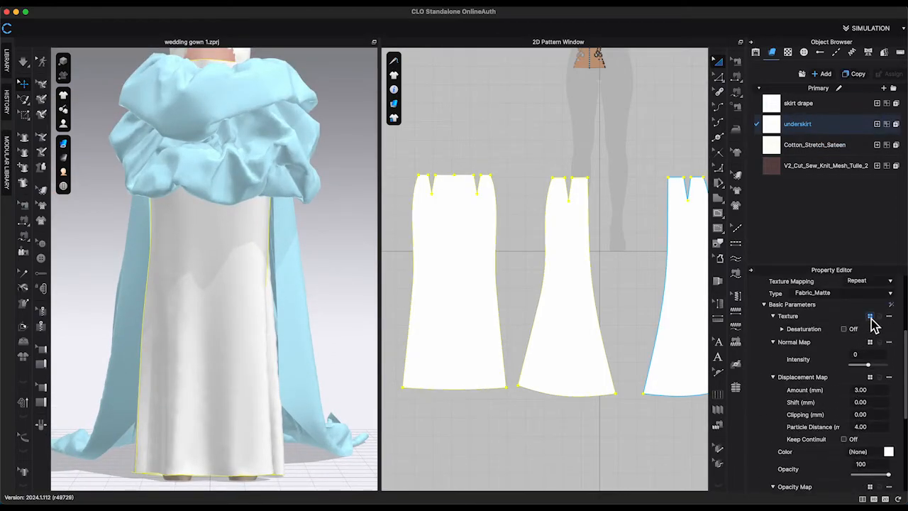
{"action": "left_click", "coordinate": [871, 319]}
{"action": "left_click", "coordinate": [825, 430]}
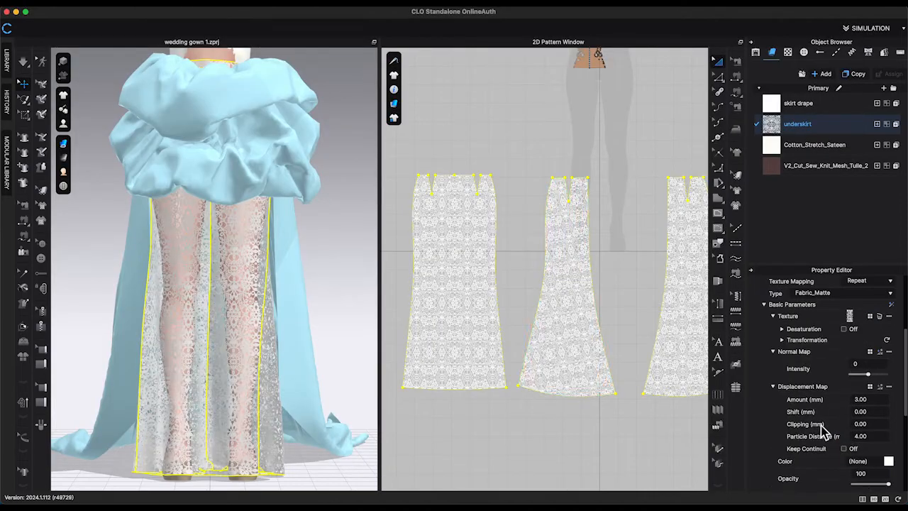
Add a normal map to the underskirt fabric.
{"action": "scroll", "coordinate": [354, 321], "scroll_direction": "up", "scroll_amount": 3}
{"action": "scroll", "coordinate": [504, 263], "scroll_direction": "down", "scroll_amount": 3}
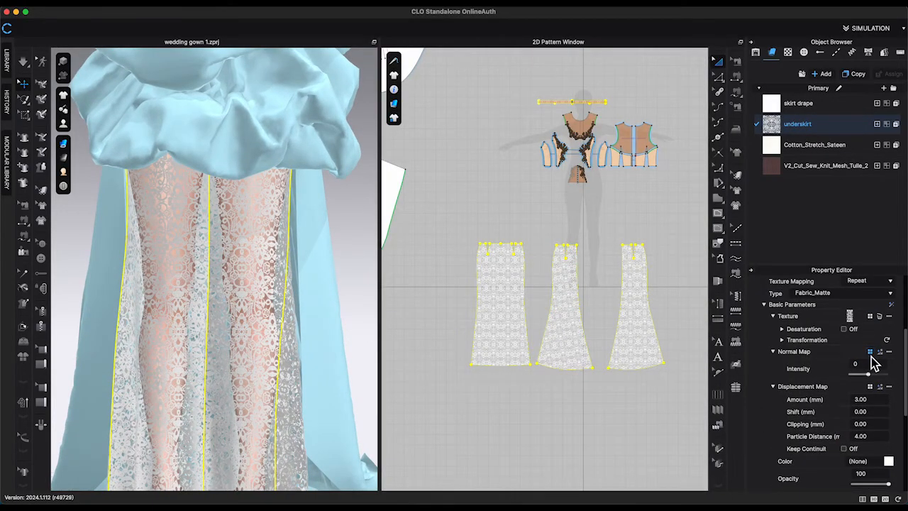
{"action": "left_click", "coordinate": [871, 352]}
{"action": "left_click", "coordinate": [806, 433]}
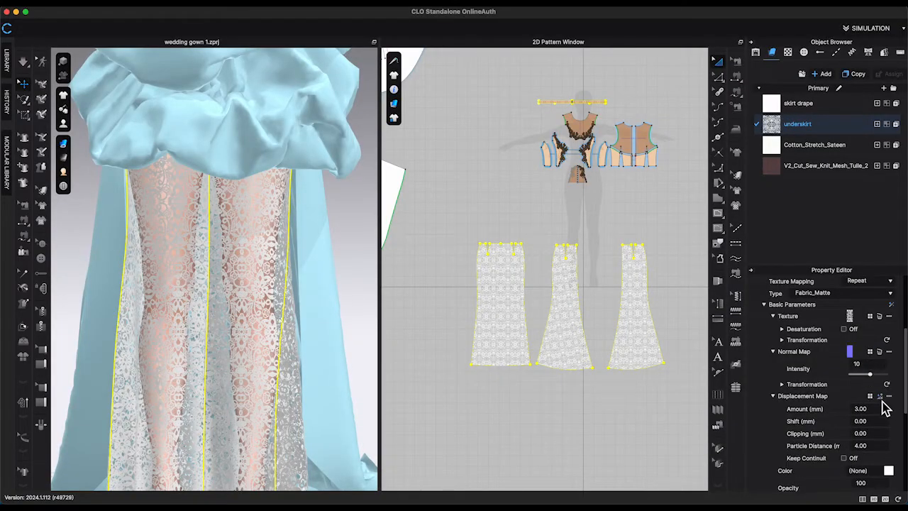
{"action": "scroll", "coordinate": [860, 403], "scroll_direction": "down", "scroll_amount": 1}
{"action": "left_click", "coordinate": [653, 421]}
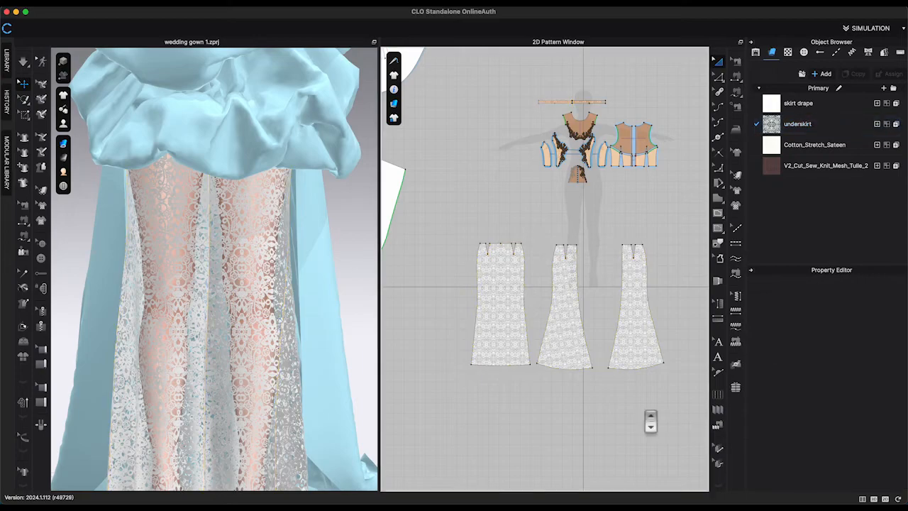
Select the lace-textured underskirt pieces and review their simulation properties.
{"action": "scroll", "coordinate": [653, 422], "scroll_direction": "up", "scroll_amount": 5}
{"action": "middle_click_drag", "start_coordinate": [552, 376], "coordinate": [623, 410]}
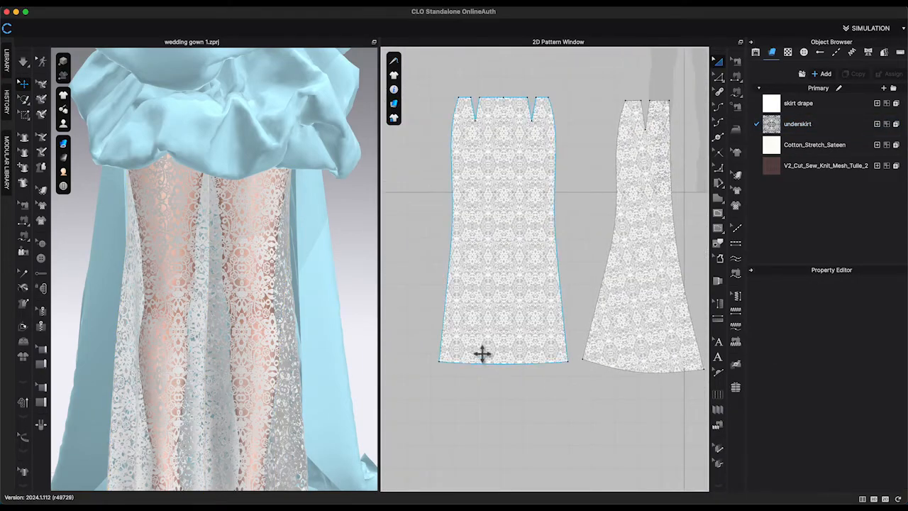
{"action": "scroll", "coordinate": [483, 353], "scroll_direction": "down", "scroll_amount": 3}
{"action": "left_click_drag", "start_coordinate": [672, 382], "coordinate": [672, 382]}
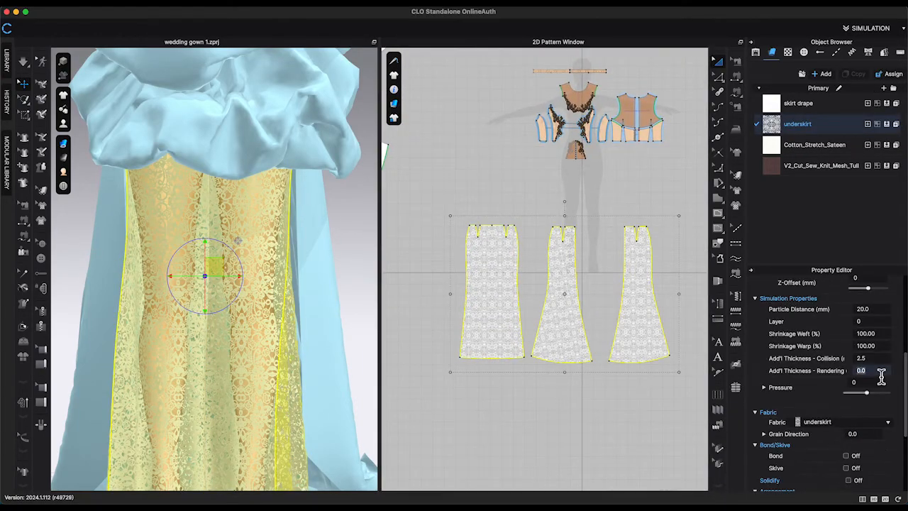
{"action": "left_click", "coordinate": [547, 417]}
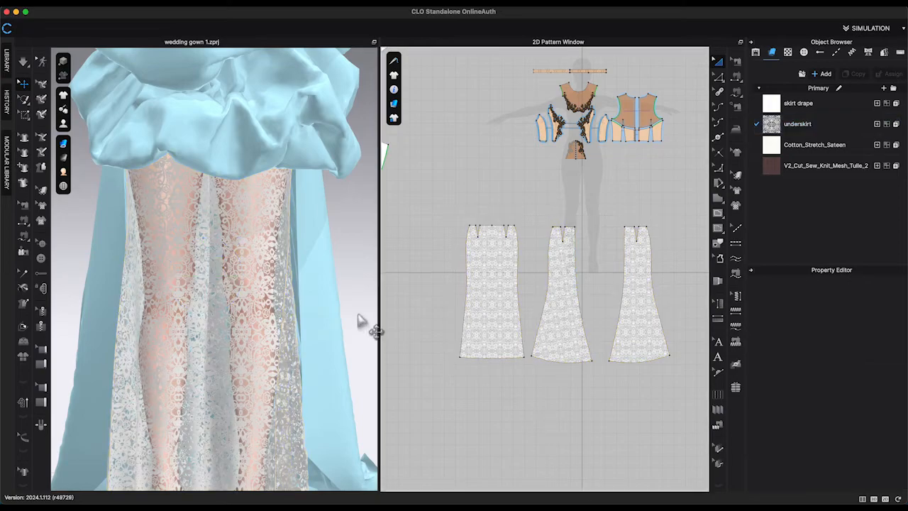
{"action": "scroll", "coordinate": [358, 321], "scroll_direction": "up", "scroll_amount": 5}
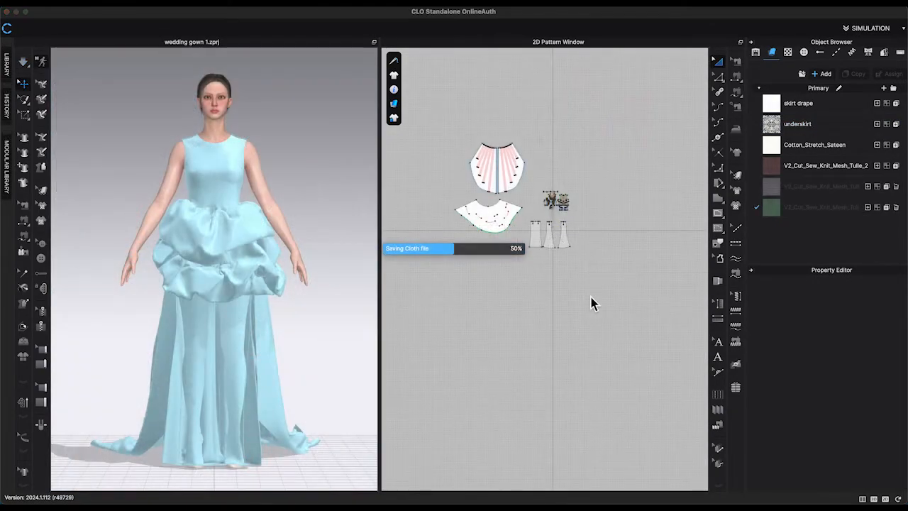
Delete all garment patterns in the copied project, leaving only the avatar.
{"action": "left_click_drag", "start_coordinate": [445, 134], "coordinate": [477, 168]}
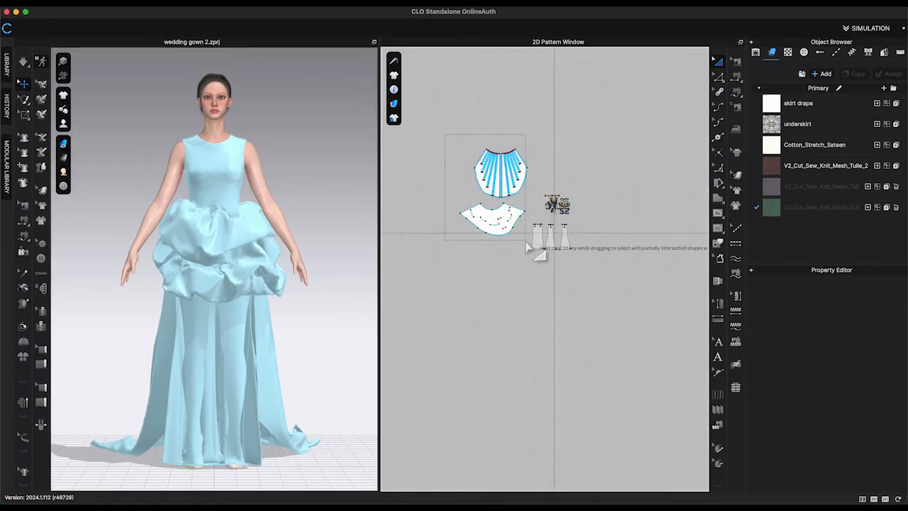
{"action": "left_click_drag", "start_coordinate": [527, 247], "coordinate": [527, 241]}
{"action": "key", "text": "Delete"}
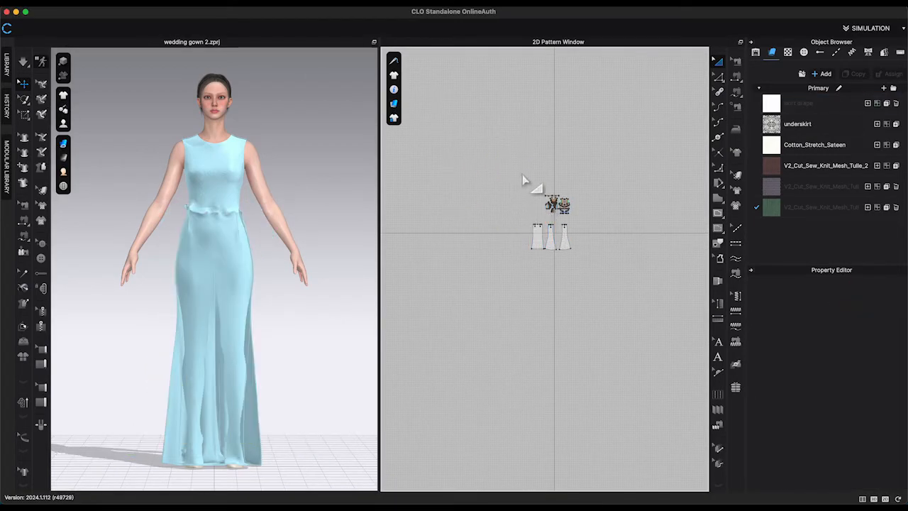
{"action": "left_click_drag", "start_coordinate": [587, 221], "coordinate": [588, 222]}
{"action": "key", "text": "Delete"}
{"action": "left_click_drag", "start_coordinate": [493, 218], "coordinate": [601, 273]}
{"action": "key", "text": "Delete"}
Rotate the avatar 90 degrees at the pelvis so its head profile shows in the 2D pattern window.
{"action": "scroll", "coordinate": [314, 176], "scroll_direction": "up", "scroll_amount": 4}
{"action": "middle_click_drag", "start_coordinate": [313, 174], "coordinate": [353, 428]}
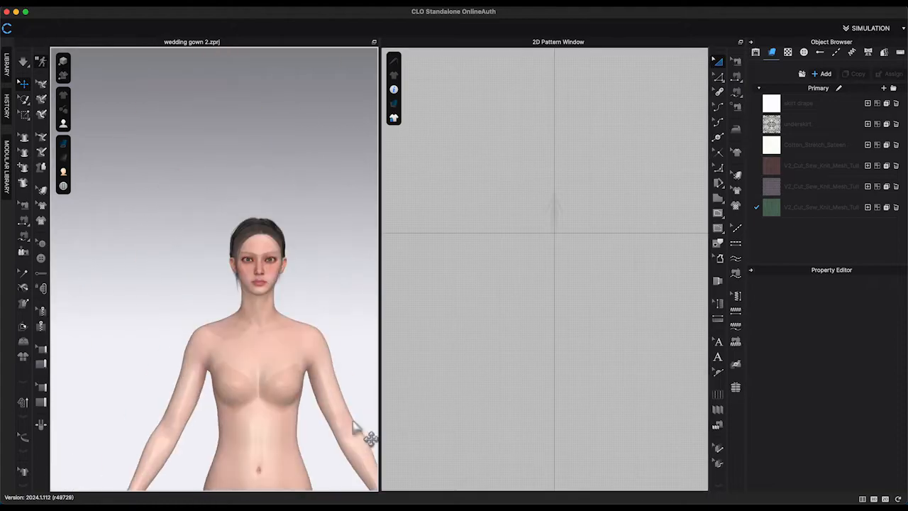
{"action": "key", "text": "2"}
{"action": "key", "text": "shift+x"}
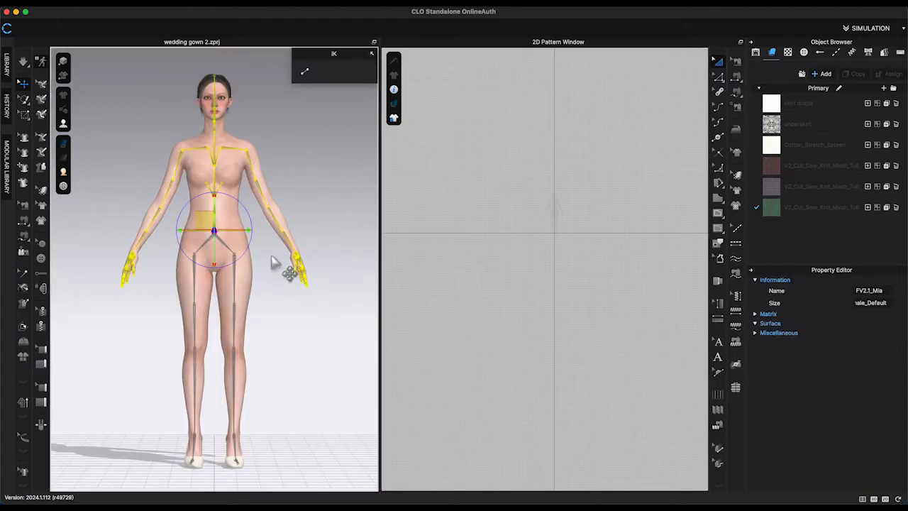
{"action": "left_click", "coordinate": [215, 233]}
{"action": "key", "text": "5"}
{"action": "left_click_drag", "start_coordinate": [249, 257], "coordinate": [199, 243]}
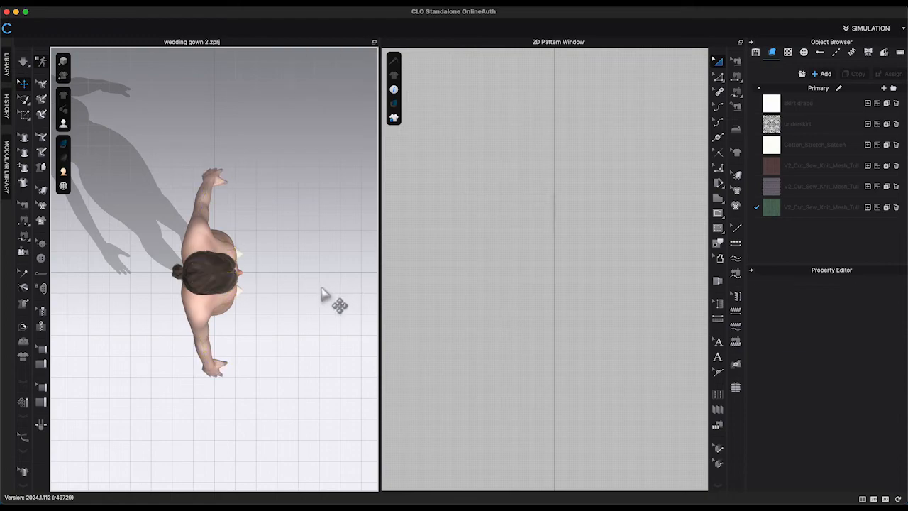
{"action": "key", "text": "2"}
{"action": "scroll", "coordinate": [548, 226], "scroll_direction": "up", "scroll_amount": 10}
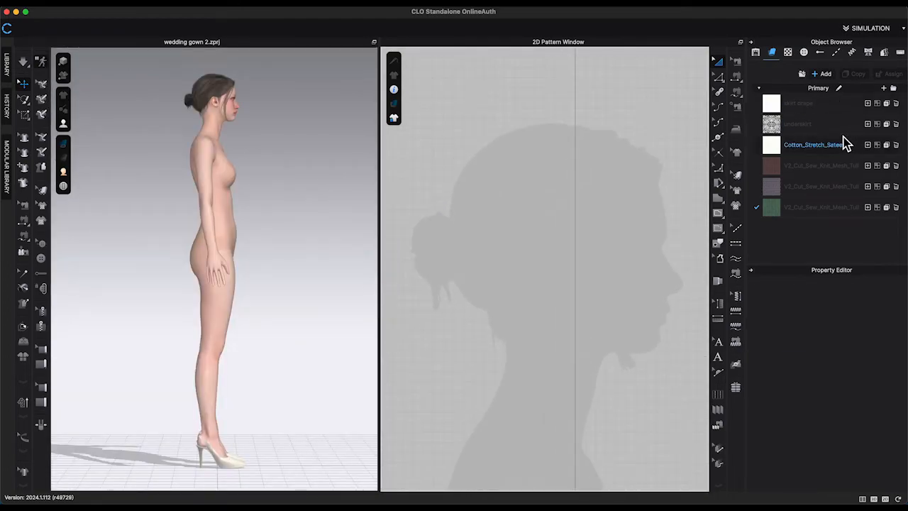
Add a new fabric and trace a head-shaped polygon pattern along the avatar's profile silhouette.
{"action": "left_click", "coordinate": [825, 74]}
{"action": "left_click", "coordinate": [718, 212]}
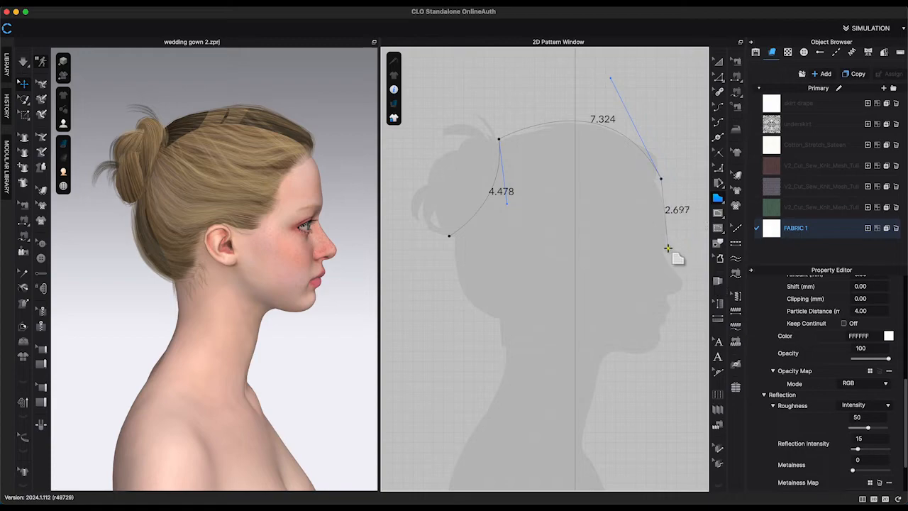
{"action": "left_click_drag", "start_coordinate": [668, 246], "coordinate": [658, 268]}
{"action": "middle_click_drag", "start_coordinate": [690, 245], "coordinate": [646, 215]}
{"action": "scroll", "coordinate": [647, 227], "scroll_direction": "up", "scroll_amount": 5}
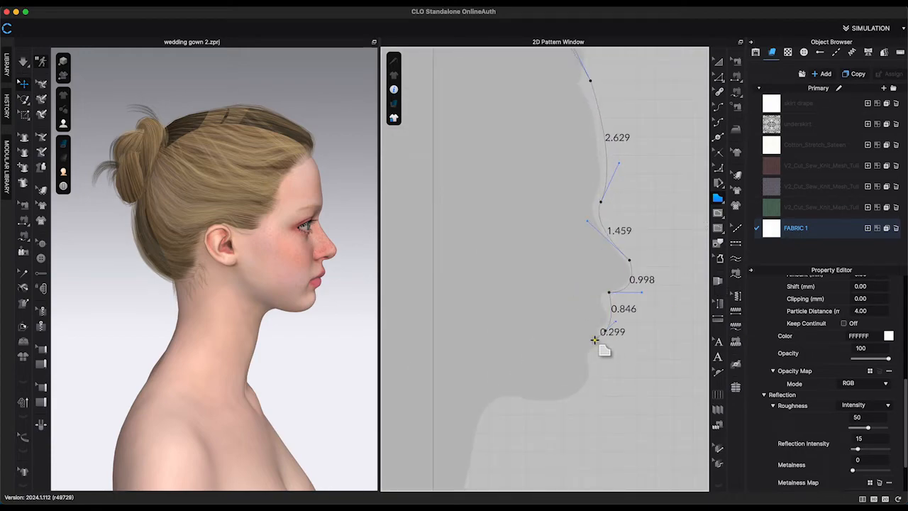
{"action": "key", "text": "Delete"}
{"action": "key", "text": "Delete"}
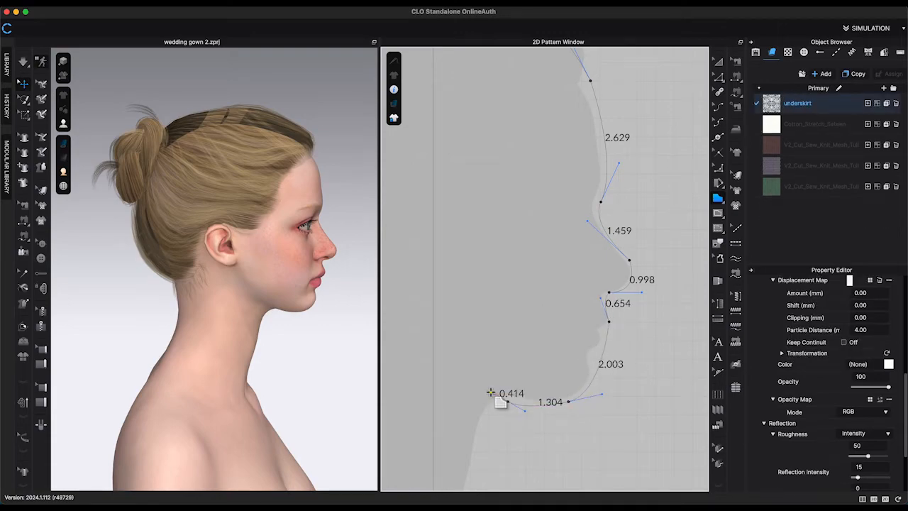
{"action": "middle_click_drag", "start_coordinate": [490, 392], "coordinate": [580, 275]}
{"action": "left_click", "coordinate": [541, 374]}
{"action": "middle_click_drag", "start_coordinate": [385, 331], "coordinate": [523, 357]}
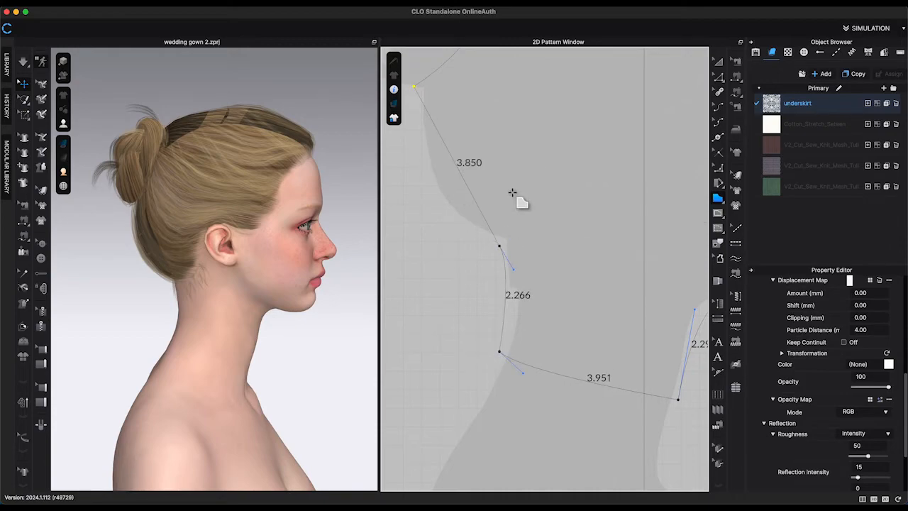
{"action": "middle_click_drag", "start_coordinate": [444, 222], "coordinate": [449, 276]}
Assign the new fabric to the traced head pattern.
{"action": "left_click", "coordinate": [822, 74]}
{"action": "left_click_drag", "start_coordinate": [774, 210], "coordinate": [603, 256]}
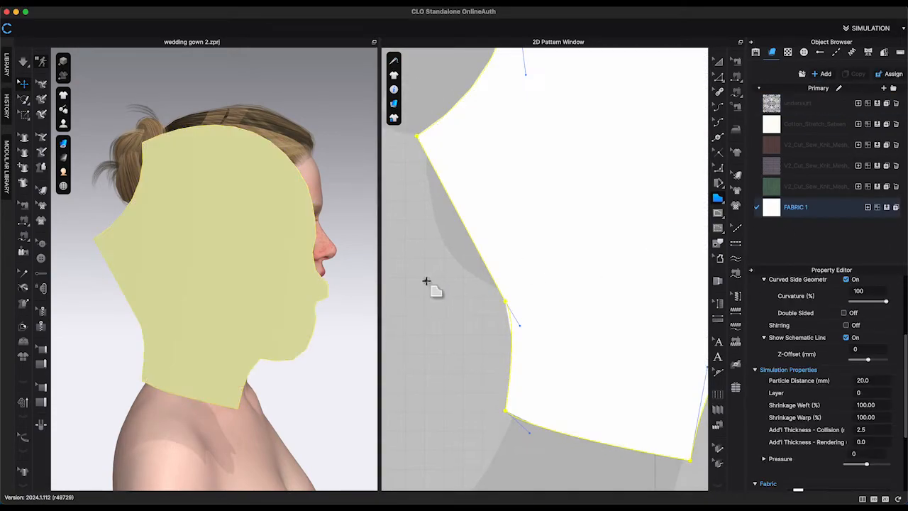
{"action": "left_click", "coordinate": [463, 282]}
{"action": "left_click", "coordinate": [459, 235]}
{"action": "scroll", "coordinate": [659, 245], "scroll_direction": "down", "scroll_amount": 5}
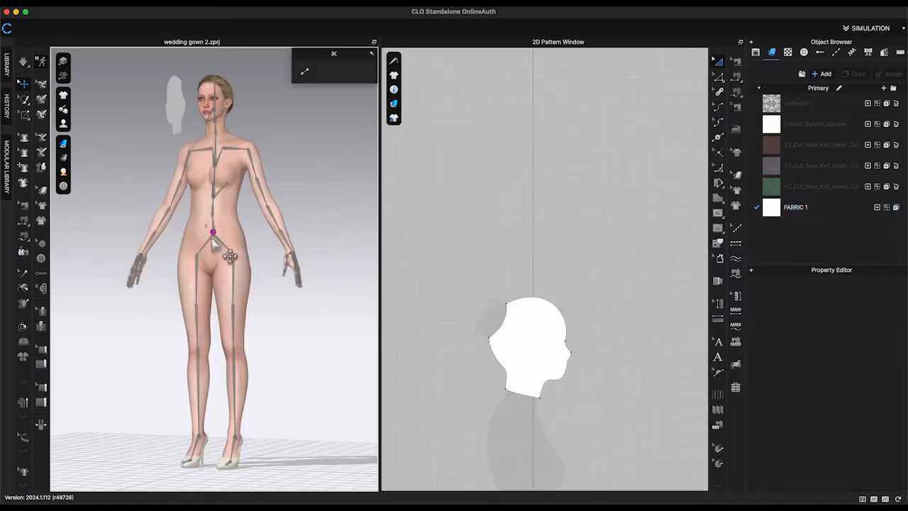
Reset the avatar's rotation and hide its skeleton display.
{"action": "right_click", "coordinate": [214, 238]}
{"action": "left_click", "coordinate": [259, 318]}
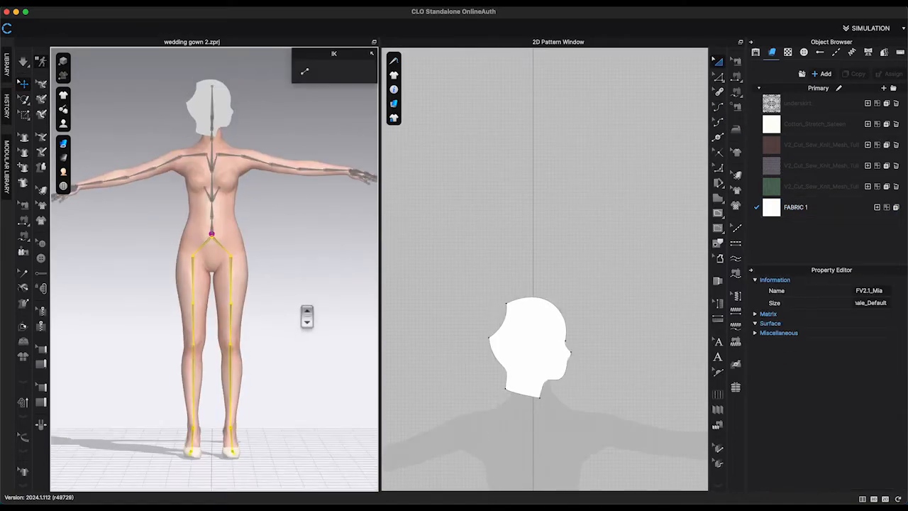
{"action": "left_click", "coordinate": [7, 68]}
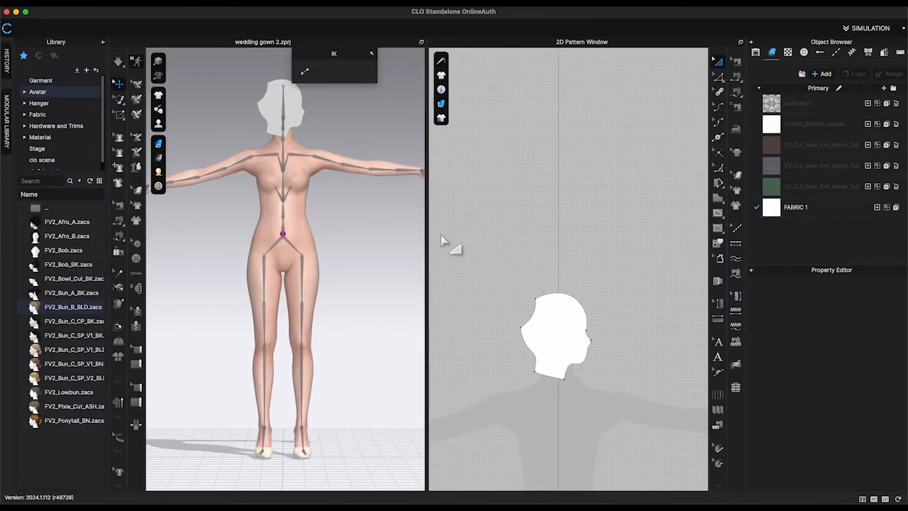
{"action": "key", "text": "Escape"}
{"action": "left_click", "coordinate": [103, 41]}
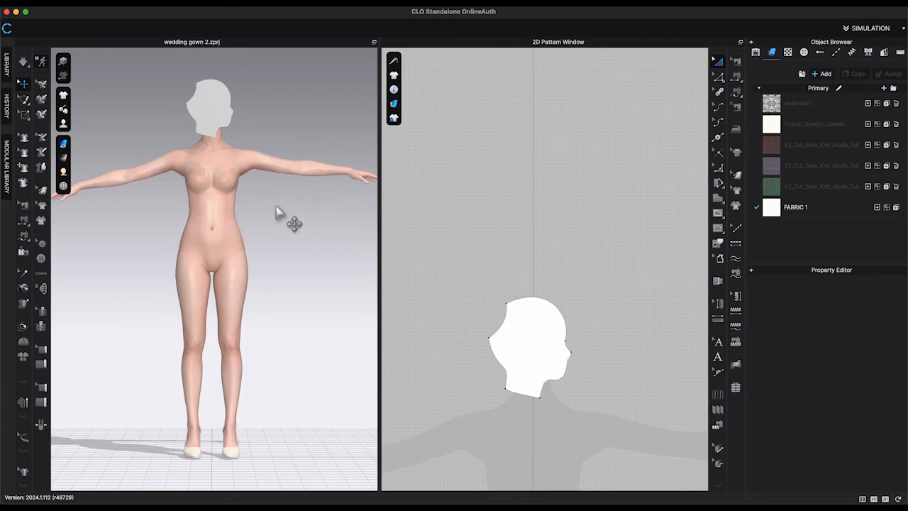
{"action": "key", "text": "shift+f"}
Position the head pattern beside the avatar's head in the 3D view.
{"action": "right_click_drag", "start_coordinate": [302, 241], "coordinate": [350, 246]}
{"action": "left_click", "coordinate": [560, 364]}
{"action": "left_click", "coordinate": [214, 114]}
{"action": "right_click_drag", "start_coordinate": [220, 122], "coordinate": [223, 145]}
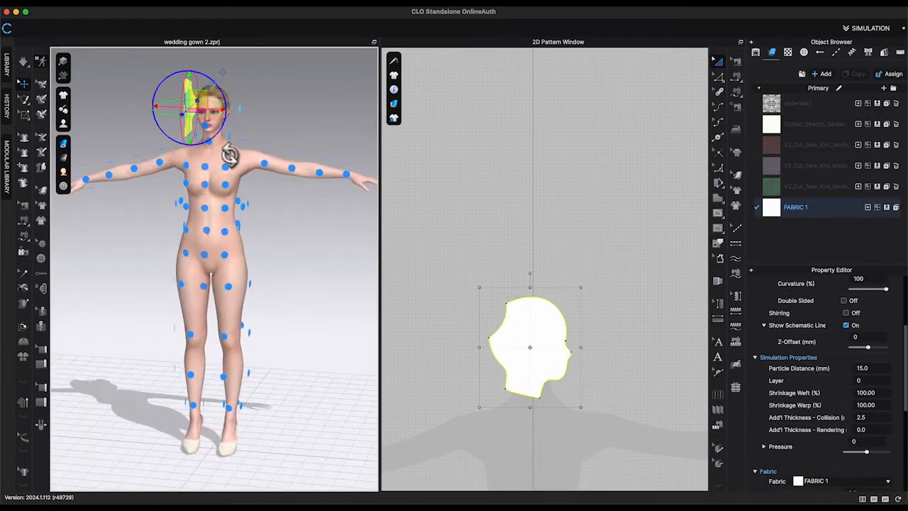
Create a mirrored symmetric copy of the head pattern beside the original.
{"action": "right_click", "coordinate": [523, 351]}
{"action": "left_click", "coordinate": [581, 115]}
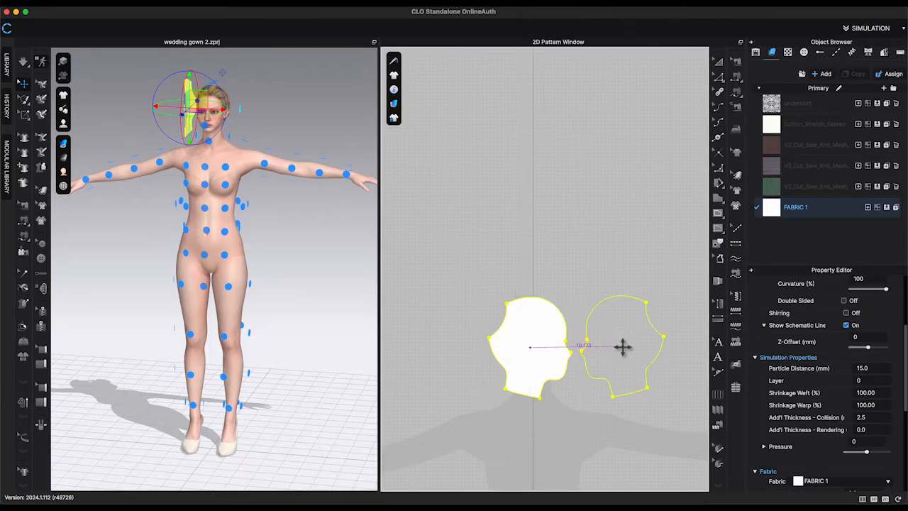
{"action": "left_click", "coordinate": [622, 347]}
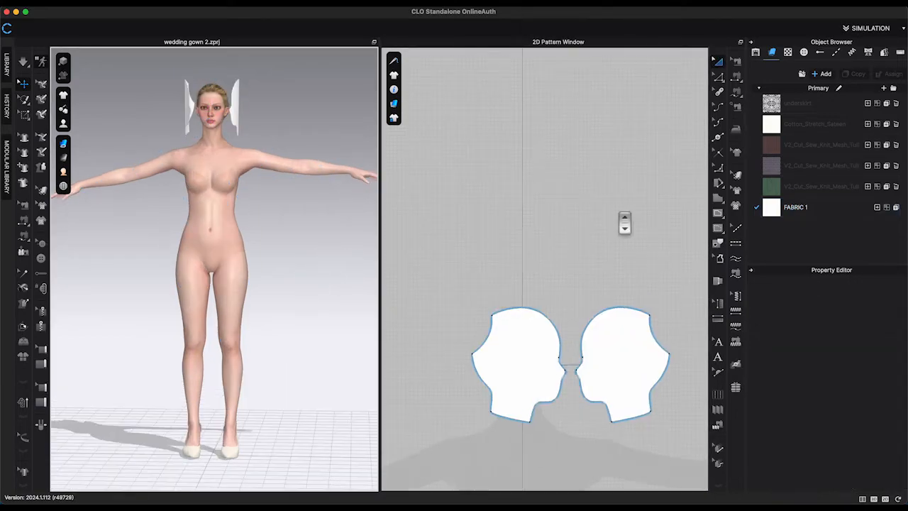
{"action": "scroll", "coordinate": [603, 206], "scroll_direction": "up", "scroll_amount": 5}
{"action": "left_click", "coordinate": [497, 279]}
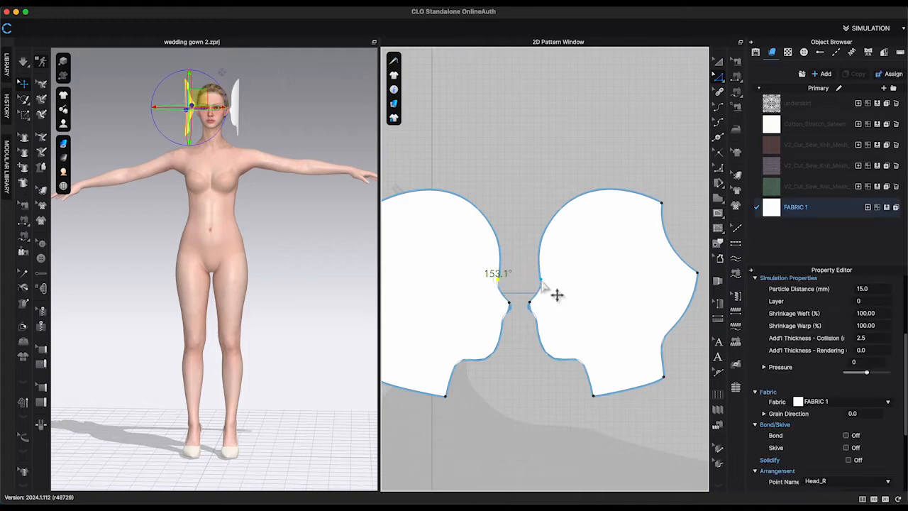
{"action": "right_click", "coordinate": [542, 280]}
{"action": "left_click", "coordinate": [575, 347]}
{"action": "scroll", "coordinate": [532, 347], "scroll_direction": "down", "scroll_amount": 5}
Sew the two head patterns together along their front face edges and back edges.
{"action": "left_click", "coordinate": [737, 78]}
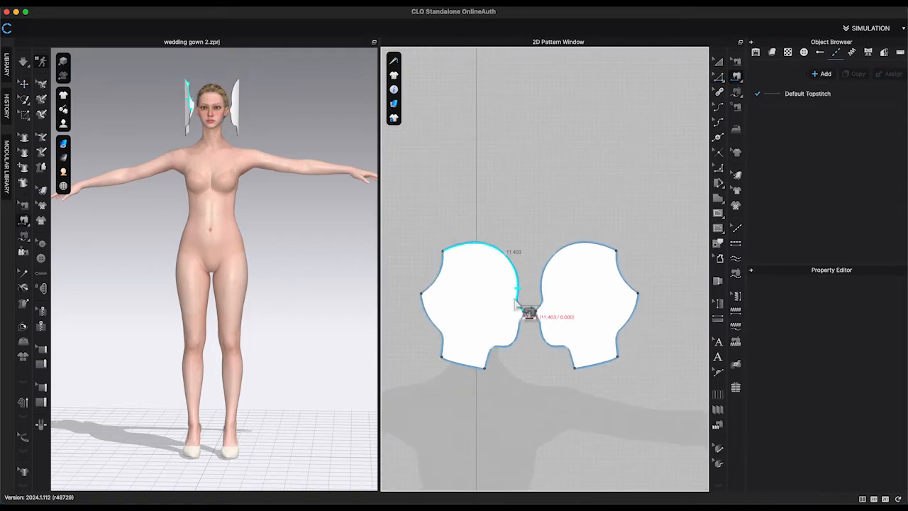
{"action": "left_click", "coordinate": [516, 298]}
{"action": "left_click", "coordinate": [542, 297]}
{"action": "left_click", "coordinate": [519, 331]}
{"action": "left_click", "coordinate": [542, 333]}
{"action": "left_click", "coordinate": [628, 341]}
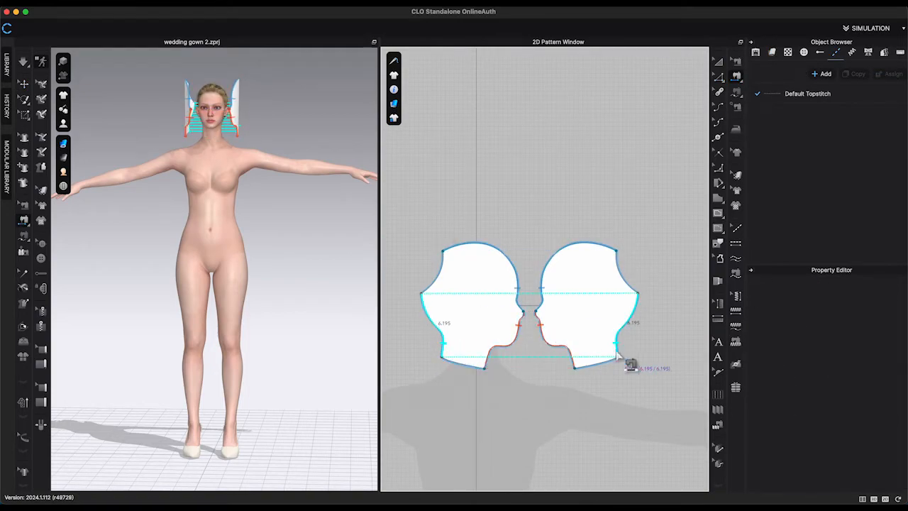
{"action": "scroll", "coordinate": [308, 243], "scroll_direction": "up", "scroll_amount": 5}
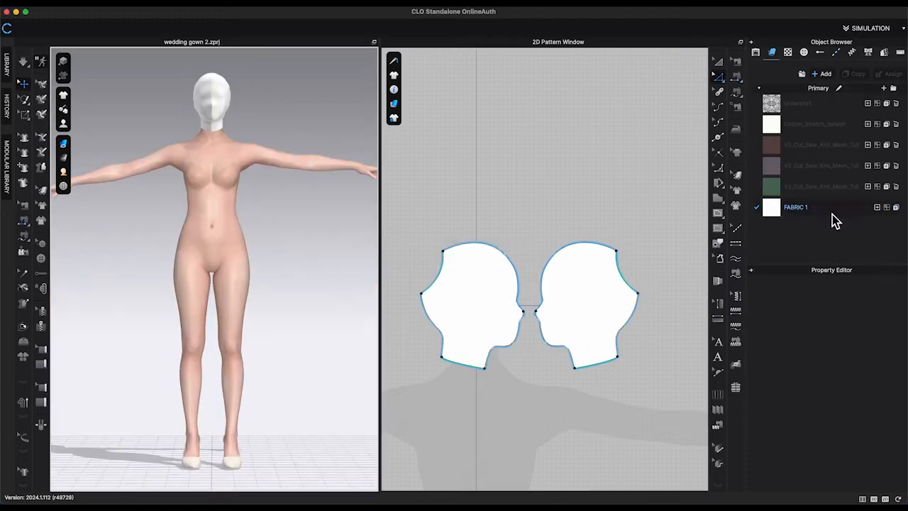
Name the fabric veil base and freeze the hood patterns on the avatar.
{"action": "left_click", "coordinate": [829, 211]}
{"action": "scroll", "coordinate": [334, 203], "scroll_direction": "up", "scroll_amount": 5}
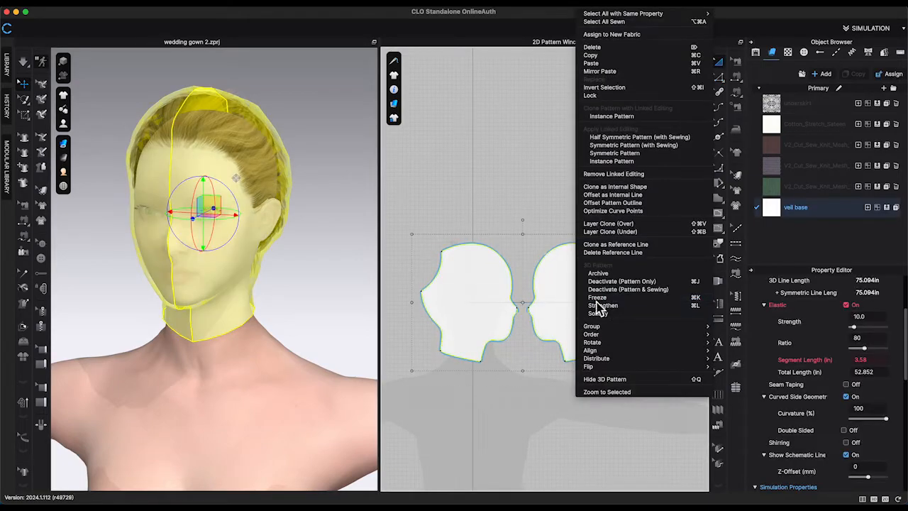
{"action": "left_click", "coordinate": [611, 298]}
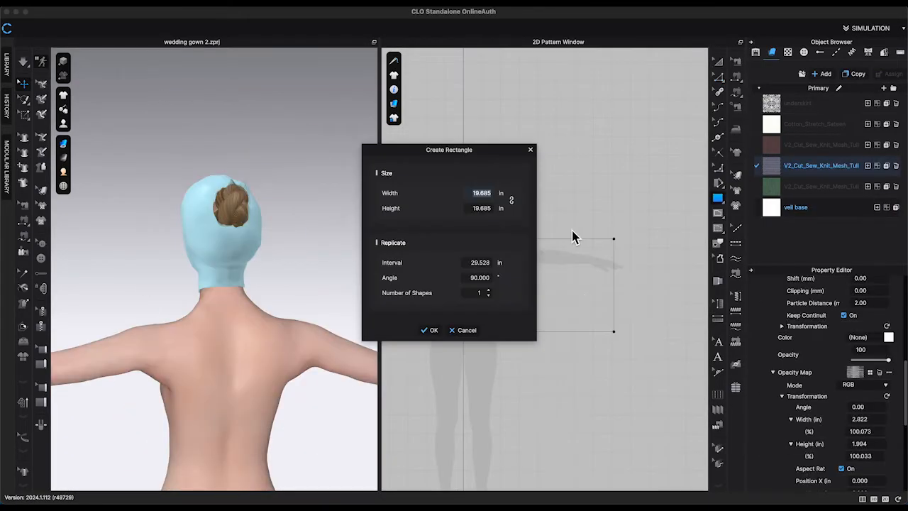
Create a rectangle pattern 10 in wide and 36 in tall.
{"action": "type", "text": "1"}
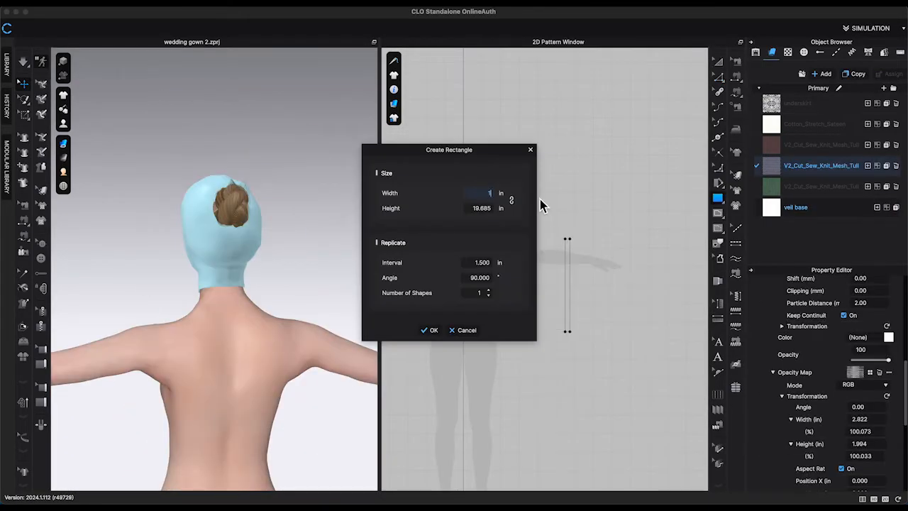
{"action": "type", "text": "0"}
{"action": "double_click", "coordinate": [486, 209]}
{"action": "type", "text": "36"}
{"action": "left_click", "coordinate": [431, 330]}
Apply the mesh tulle fabric to the rectangle and set its colour to black.
{"action": "scroll", "coordinate": [622, 232], "scroll_direction": "up", "scroll_amount": 8}
{"action": "left_click_drag", "start_coordinate": [816, 186], "coordinate": [523, 234]}
{"action": "scroll", "coordinate": [525, 234], "scroll_direction": "up", "scroll_amount": 1}
{"action": "scroll", "coordinate": [874, 397], "scroll_direction": "up", "scroll_amount": 5}
{"action": "left_click", "coordinate": [816, 167]}
{"action": "scroll", "coordinate": [864, 381], "scroll_direction": "down", "scroll_amount": 5}
{"action": "left_click", "coordinate": [887, 439]}
{"action": "left_click", "coordinate": [426, 389]}
{"action": "scroll", "coordinate": [363, 390], "scroll_direction": "down", "scroll_amount": 3}
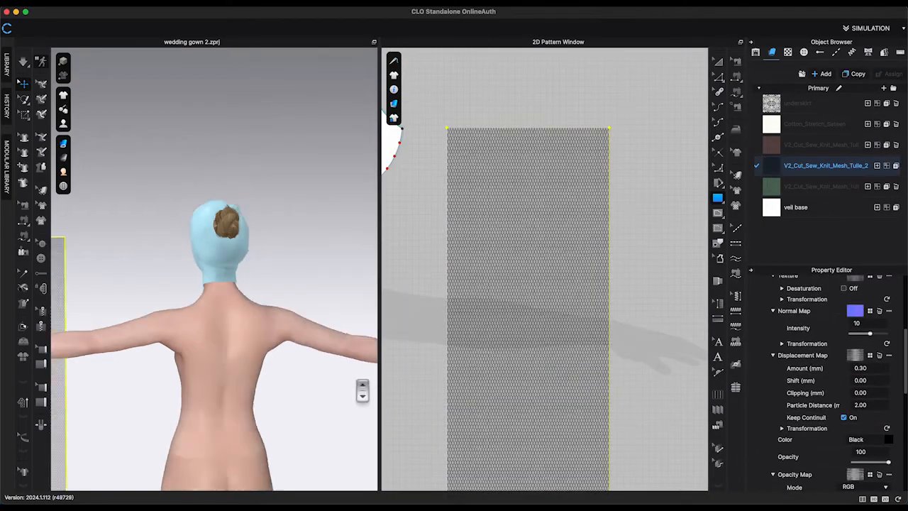
Spread the tulle rectangle into a fan shape with the Fullness tool, spreading in both directions.
{"action": "scroll", "coordinate": [362, 390], "scroll_direction": "down", "scroll_amount": 3}
{"action": "scroll", "coordinate": [502, 350], "scroll_direction": "down", "scroll_amount": 5}
{"action": "left_click", "coordinate": [93, 309]}
{"action": "key", "text": "5"}
{"action": "left_click_drag", "start_coordinate": [313, 315], "coordinate": [229, 203]}
{"action": "left_click_drag", "start_coordinate": [261, 195], "coordinate": [193, 208]}
{"action": "key", "text": "4"}
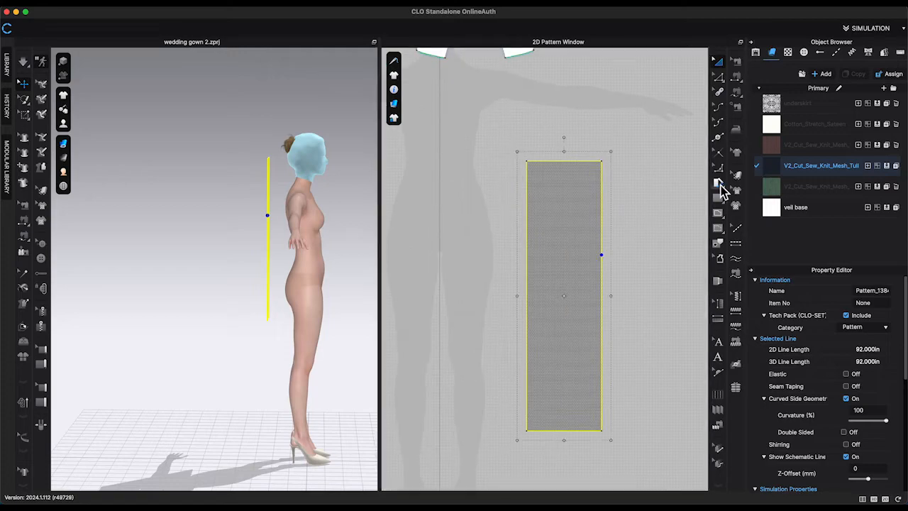
{"action": "left_click", "coordinate": [718, 182]}
{"action": "left_click", "coordinate": [568, 162]}
{"action": "left_click", "coordinate": [564, 430]}
{"action": "left_click", "coordinate": [447, 199]}
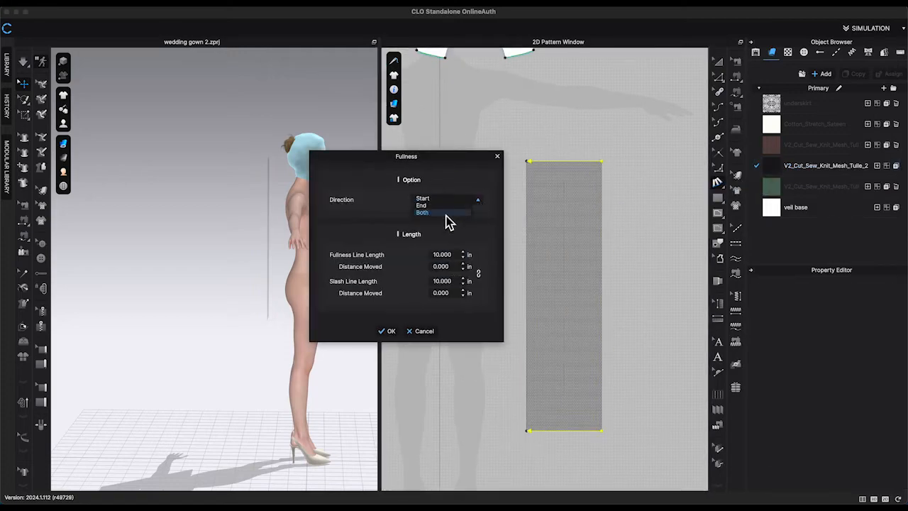
{"action": "key", "text": "Return"}
{"action": "scroll", "coordinate": [577, 408], "scroll_direction": "down", "scroll_amount": 5}
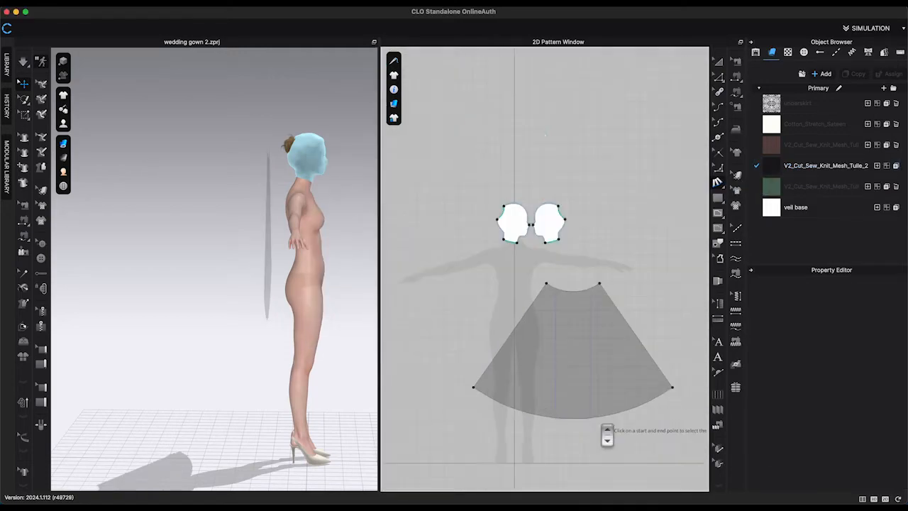
{"action": "middle_click_drag", "start_coordinate": [603, 426], "coordinate": [582, 364]}
Round off the fan pattern's two side corners into smooth curves.
{"action": "left_click", "coordinate": [718, 137]}
{"action": "left_click", "coordinate": [553, 356]}
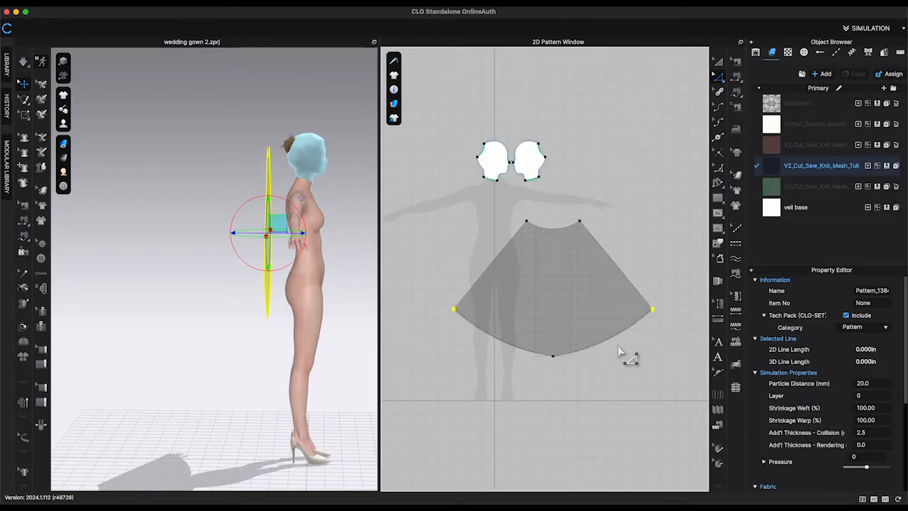
{"action": "mouse_move", "coordinate": [553, 356]}
{"action": "left_mouse_down"}
{"action": "mouse_move", "coordinate": [553, 377]}
{"action": "mouse_move", "coordinate": [562, 356]}
{"action": "left_mouse_up"}
{"action": "left_click", "coordinate": [719, 243]}
{"action": "left_click_drag", "start_coordinate": [454, 285], "coordinate": [507, 293]}
{"action": "left_click_drag", "start_coordinate": [652, 286], "coordinate": [591, 305]}
{"action": "key", "text": "super+z"}
{"action": "key", "text": "super+z"}
{"action": "left_click_drag", "start_coordinate": [454, 286], "coordinate": [470, 288]}
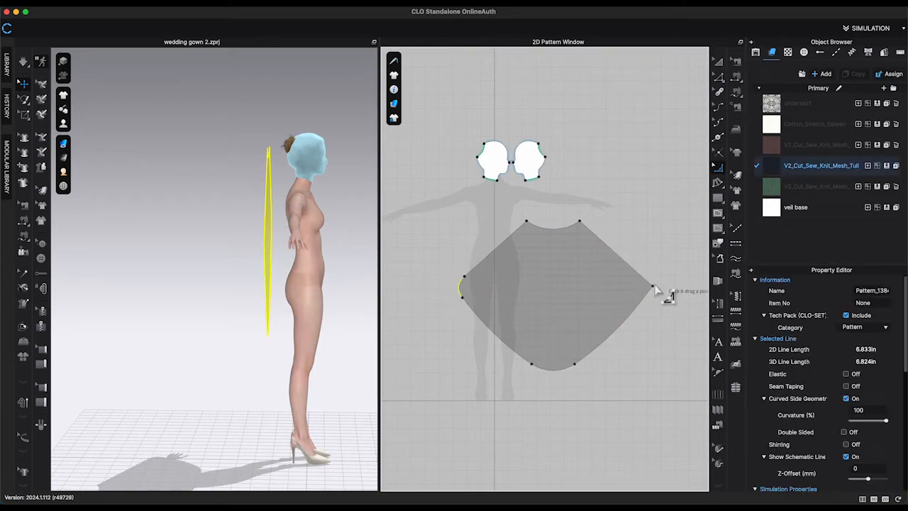
{"action": "left_click_drag", "start_coordinate": [652, 286], "coordinate": [637, 288]}
Sew the veil's curved top edge to the back edge of the head pattern.
{"action": "left_click", "coordinate": [719, 62]}
{"action": "scroll", "coordinate": [556, 148], "scroll_direction": "up", "scroll_amount": 4}
{"action": "right_click_drag", "start_coordinate": [184, 284], "coordinate": [284, 287]}
{"action": "scroll", "coordinate": [277, 272], "scroll_direction": "up", "scroll_amount": 3}
{"action": "left_click", "coordinate": [736, 92]}
{"action": "left_click", "coordinate": [592, 259]}
{"action": "left_click", "coordinate": [511, 259]}
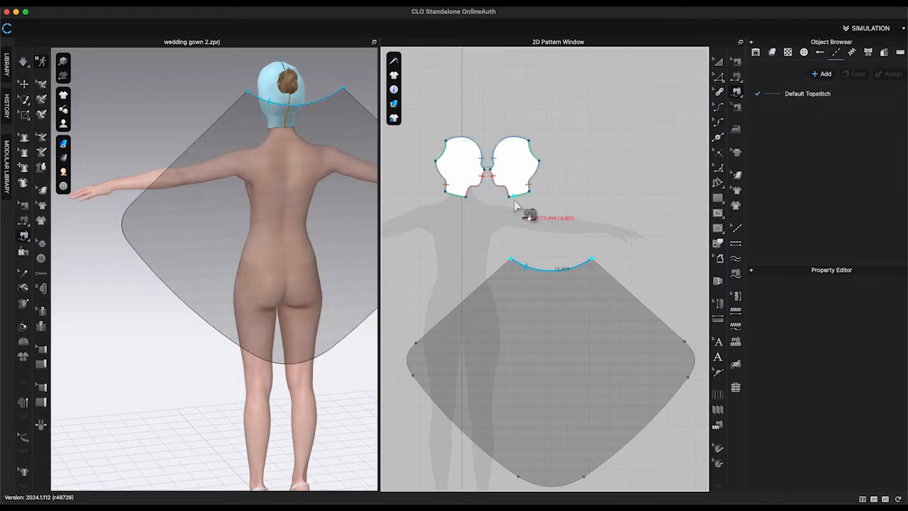
{"action": "left_click", "coordinate": [436, 161]}
{"action": "left_click", "coordinate": [446, 141]}
{"action": "key", "text": "Return"}
Rotate the veil behind the head and simulate, pulling it so it drapes down the back.
{"action": "right_click_drag", "start_coordinate": [213, 298], "coordinate": [263, 298]}
{"action": "left_click", "coordinate": [313, 177]}
{"action": "left_click", "coordinate": [23, 62]}
{"action": "left_click_drag", "start_coordinate": [346, 195], "coordinate": [348, 178]}
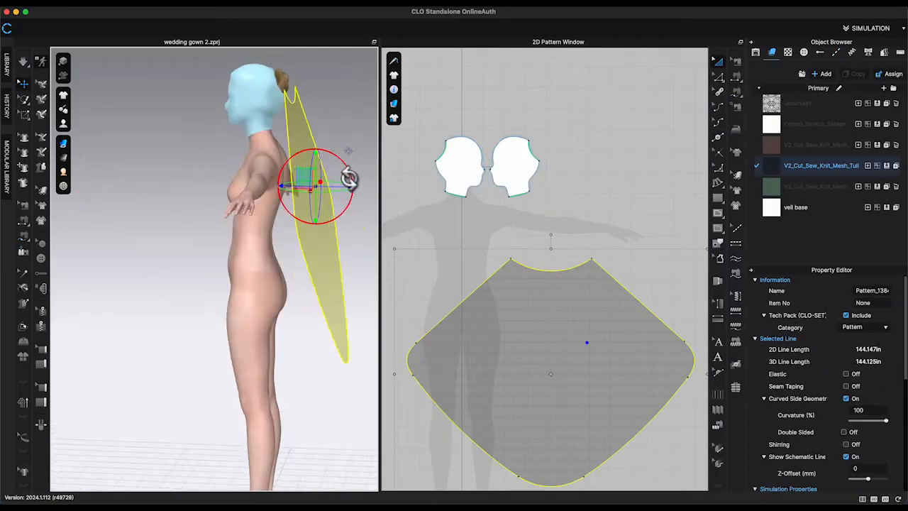
{"action": "left_click", "coordinate": [24, 62]}
{"action": "left_click", "coordinate": [312, 242]}
{"action": "right_click_drag", "start_coordinate": [341, 241], "coordinate": [213, 229]}
{"action": "left_click", "coordinate": [252, 228]}
{"action": "left_click_drag", "start_coordinate": [206, 268], "coordinate": [146, 229]}
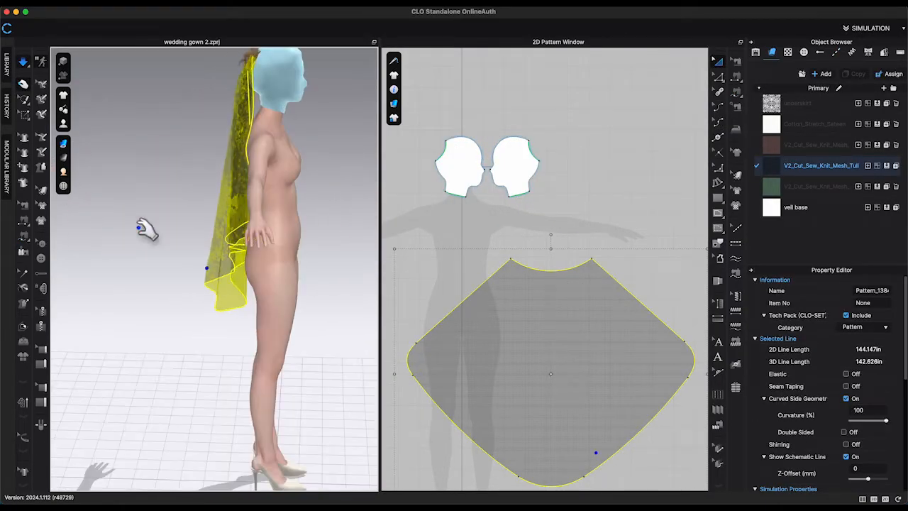
{"action": "right_click_drag", "start_coordinate": [147, 229], "coordinate": [184, 230]}
Copy and paste the veil pattern, placing the duplicate beside the original.
{"action": "scroll", "coordinate": [532, 251], "scroll_direction": "down", "scroll_amount": 4}
{"action": "scroll", "coordinate": [510, 408], "scroll_direction": "down", "scroll_amount": 3}
{"action": "key", "text": "ctrl+c"}
{"action": "key", "text": "ctrl+v"}
{"action": "middle_click_drag", "start_coordinate": [632, 299], "coordinate": [585, 275]}
{"action": "left_click_drag", "start_coordinate": [643, 322], "coordinate": [677, 322]}
{"action": "right_click_drag", "start_coordinate": [355, 284], "coordinate": [325, 288]}
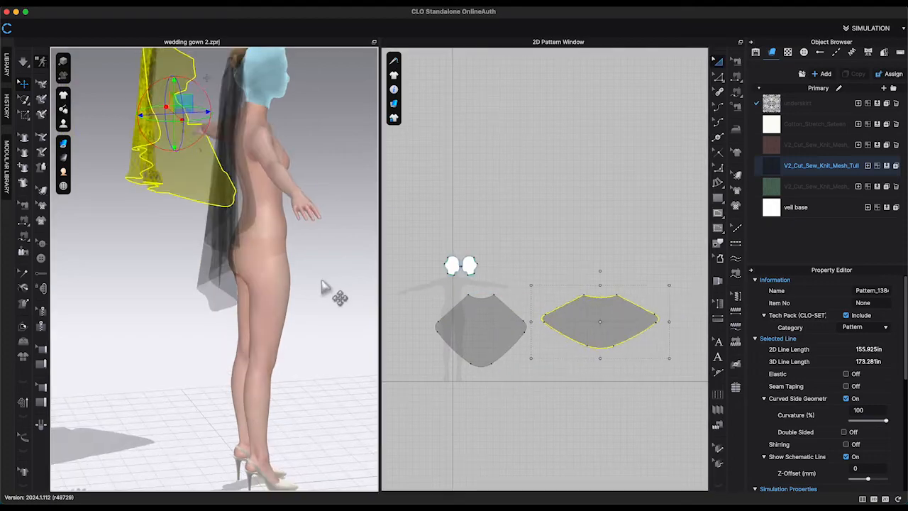
{"action": "key", "text": "Delete"}
Sew the duplicate veil pattern to the hood in the same way as the original.
{"action": "right_click", "coordinate": [494, 319]}
{"action": "left_click", "coordinate": [553, 206]}
{"action": "left_click", "coordinate": [613, 323]}
{"action": "key", "text": "b"}
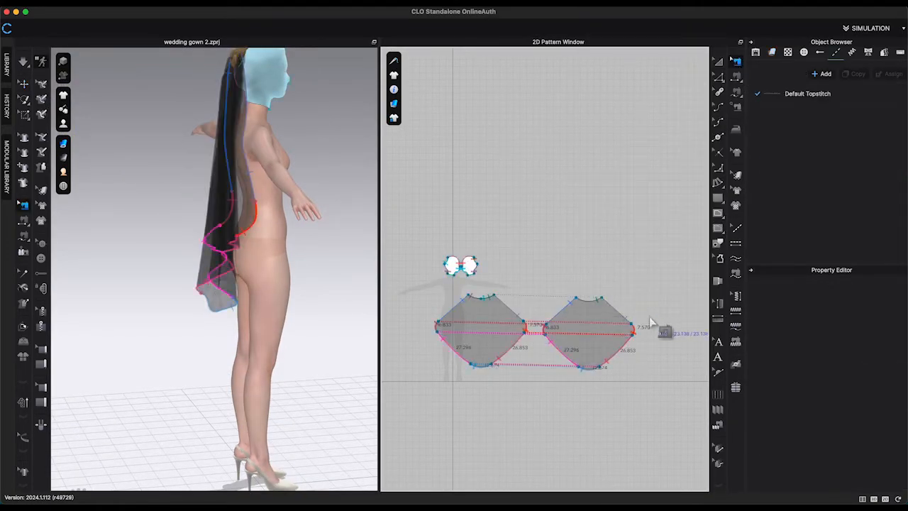
{"action": "right_click", "coordinate": [641, 324]}
{"action": "left_click", "coordinate": [659, 395]}
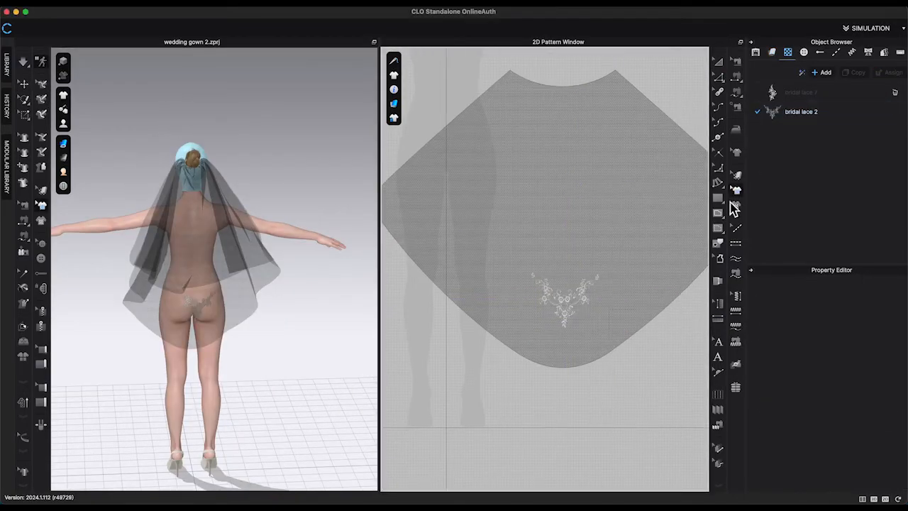
Enlarge and position the bridal lace 2 motif at the centre of the veil's hem.
{"action": "left_click", "coordinate": [567, 298]}
{"action": "left_click_drag", "start_coordinate": [617, 270], "coordinate": [617, 271]}
{"action": "left_click_drag", "start_coordinate": [573, 307], "coordinate": [599, 294]}
{"action": "left_click_drag", "start_coordinate": [588, 293], "coordinate": [560, 298]}
{"action": "key", "text": "super+z"}
{"action": "key", "text": "super+z"}
{"action": "left_click", "coordinate": [331, 338]}
{"action": "right_click_drag", "start_coordinate": [305, 337], "coordinate": [330, 338]}
{"action": "left_click", "coordinate": [568, 298]}
{"action": "left_click_drag", "start_coordinate": [566, 260], "coordinate": [567, 267]}
{"action": "left_click_drag", "start_coordinate": [574, 300], "coordinate": [574, 324]}
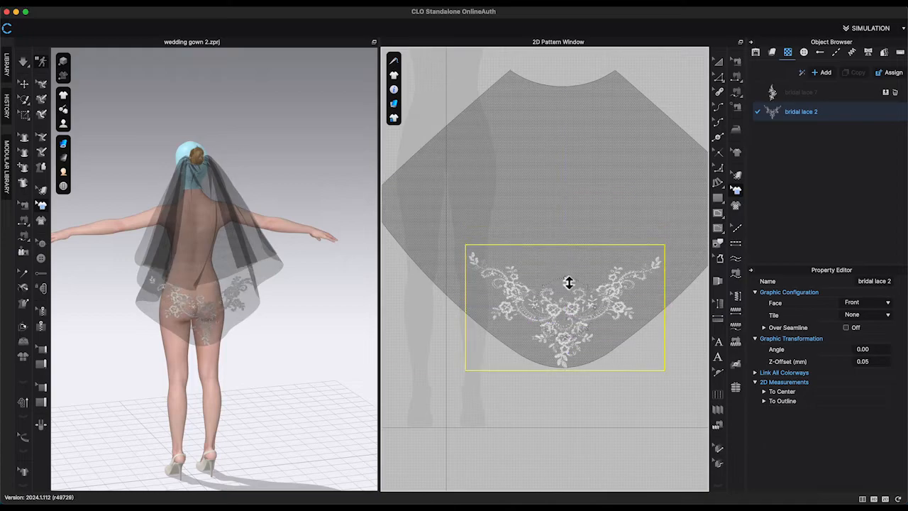
{"action": "left_click_drag", "start_coordinate": [570, 282], "coordinate": [570, 279]}
{"action": "left_click_drag", "start_coordinate": [567, 330], "coordinate": [566, 323]}
Duplicate the lace motif and place the copy rotated to -49.77° near the veil's left edge.
{"action": "key", "text": "super+c"}
{"action": "key", "text": "super+v"}
{"action": "left_click", "coordinate": [569, 201]}
{"action": "left_click_drag", "start_coordinate": [576, 197], "coordinate": [569, 189]}
{"action": "key", "text": "super+z"}
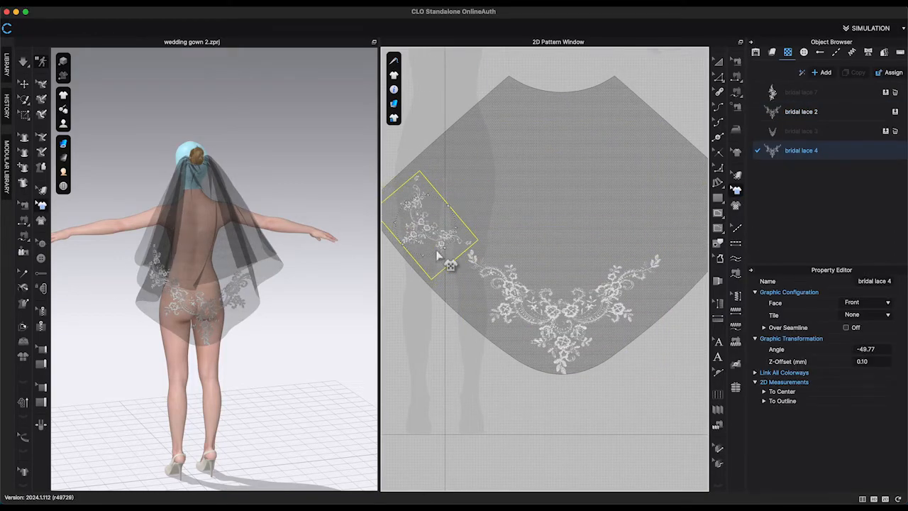
{"action": "left_click", "coordinate": [306, 337]}
{"action": "right_click_drag", "start_coordinate": [305, 337], "coordinate": [277, 337]}
{"action": "left_click", "coordinate": [420, 256]}
Duplicate the lace motif again and place the rotated copy near the veil's right edge.
{"action": "key", "text": "super+c"}
{"action": "key", "text": "super+v"}
{"action": "middle_click_drag", "start_coordinate": [659, 209], "coordinate": [587, 212]}
{"action": "left_click", "coordinate": [619, 222]}
{"action": "left_click_drag", "start_coordinate": [643, 204], "coordinate": [652, 235]}
{"action": "scroll", "coordinate": [645, 231], "scroll_direction": "down", "scroll_amount": 3}
{"action": "left_click", "coordinate": [653, 251]}
{"action": "left_click", "coordinate": [649, 241]}
{"action": "left_click", "coordinate": [659, 257]}
{"action": "scroll", "coordinate": [659, 257], "scroll_direction": "up", "scroll_amount": 3}
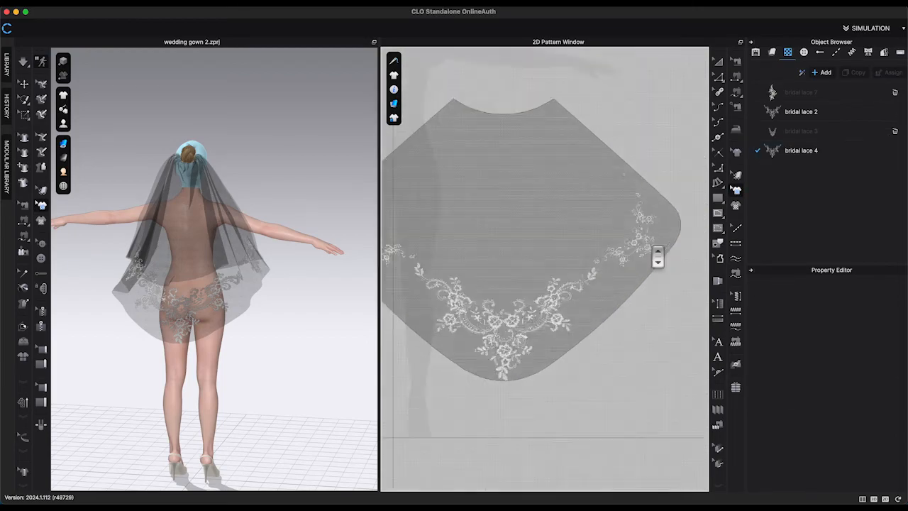
Adjust the settings of the lace graphic copies and simulate the veil.
{"action": "scroll", "coordinate": [658, 257], "scroll_direction": "down", "scroll_amount": 3}
{"action": "left_click", "coordinate": [813, 115]}
{"action": "scroll", "coordinate": [884, 426], "scroll_direction": "down", "scroll_amount": 5}
{"action": "left_click", "coordinate": [870, 151]}
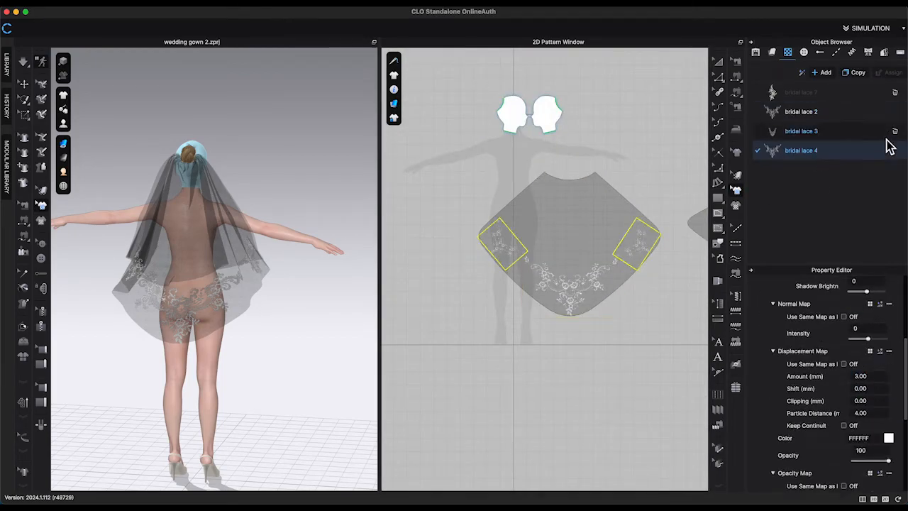
{"action": "left_click", "coordinate": [895, 131]}
{"action": "left_click", "coordinate": [869, 132]}
{"action": "scroll", "coordinate": [883, 428], "scroll_direction": "down", "scroll_amount": 5}
{"action": "left_click", "coordinate": [871, 357]}
{"action": "left_click", "coordinate": [870, 400]}
{"action": "key", "text": "space"}
{"action": "right_click_drag", "start_coordinate": [351, 276], "coordinate": [333, 283]}
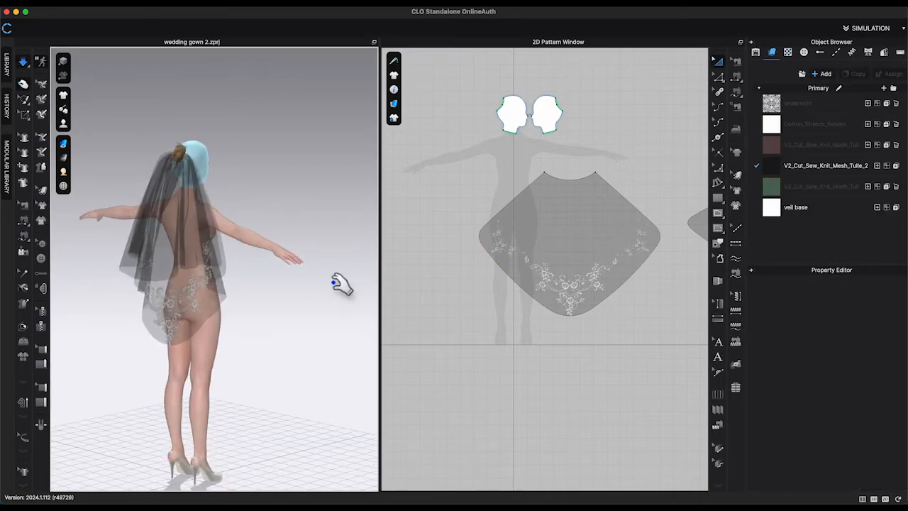
Create a new rectangle pattern 60 in wide.
{"action": "left_click", "coordinate": [41, 402]}
{"action": "left_click", "coordinate": [595, 172]}
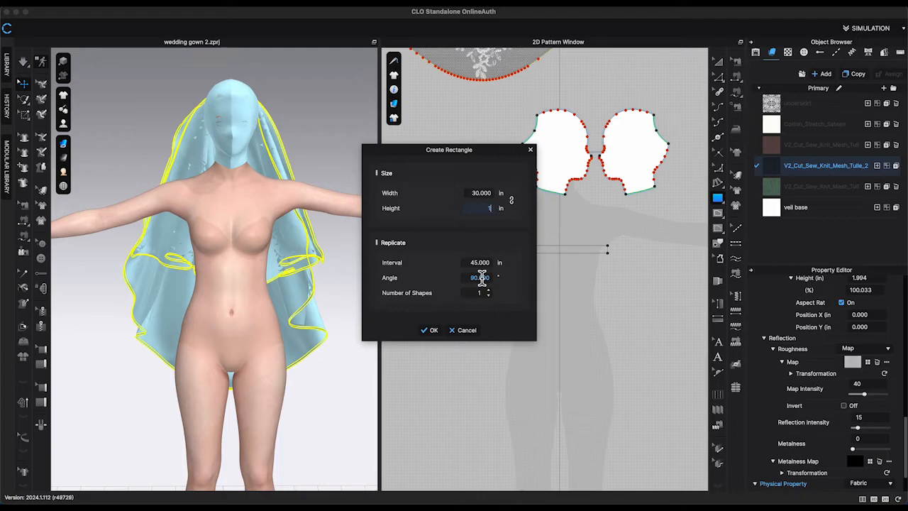
{"action": "type", "text": "8"}
{"action": "key", "text": "Return"}
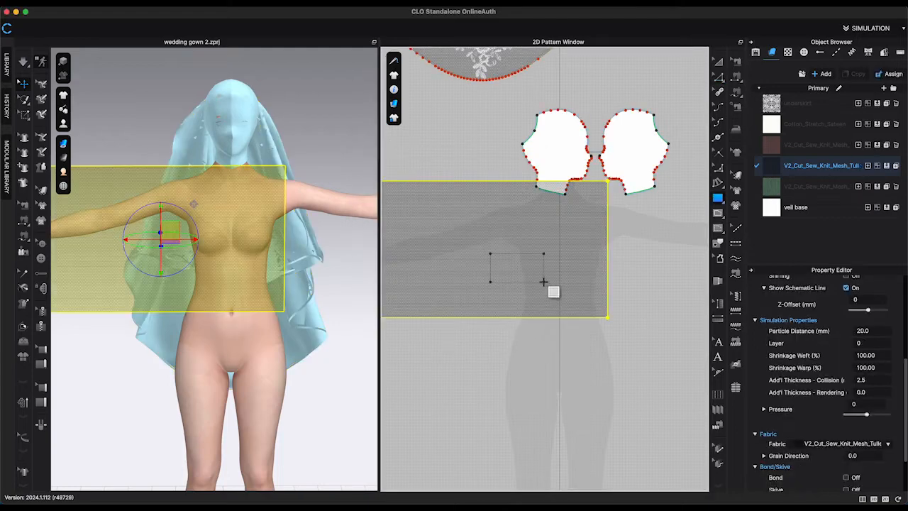
Move the new rectangle up in 3D to the height of the head.
{"action": "key", "text": "z"}
{"action": "key", "text": "a"}
{"action": "left_click_drag", "start_coordinate": [560, 269], "coordinate": [631, 327]}
{"action": "right_click_drag", "start_coordinate": [234, 370], "coordinate": [312, 369]}
{"action": "left_click_drag", "start_coordinate": [300, 197], "coordinate": [300, 115]}
{"action": "key", "text": "z"}
Offset the rectangle's top edge as an internal line.
{"action": "right_click", "coordinate": [569, 237]}
{"action": "left_click", "coordinate": [617, 326]}
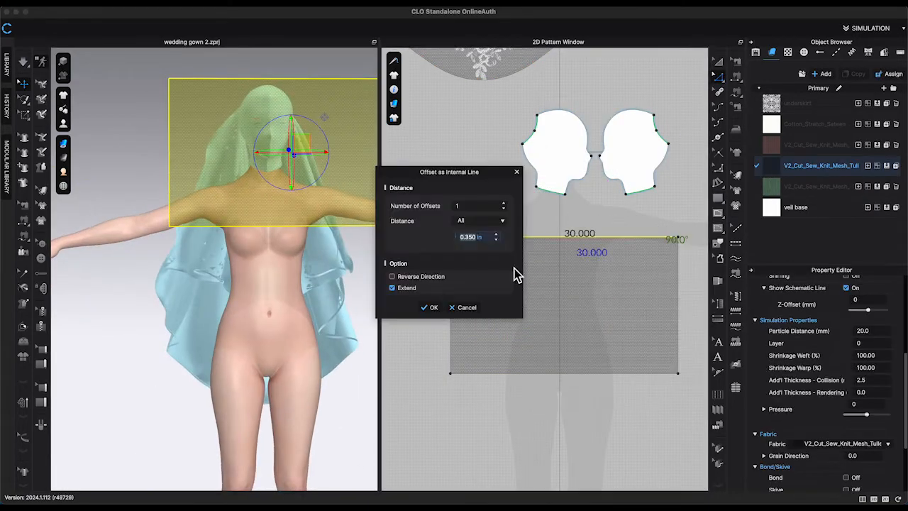
{"action": "type", "text": "3"}
{"action": "left_click", "coordinate": [430, 309]}
Offset that internal line again to add two more parallel internal lines.
{"action": "right_click", "coordinate": [569, 261]}
{"action": "left_click", "coordinate": [623, 346]}
{"action": "type", "text": "2"}
{"action": "left_click", "coordinate": [504, 197]}
{"action": "left_click", "coordinate": [430, 314]}
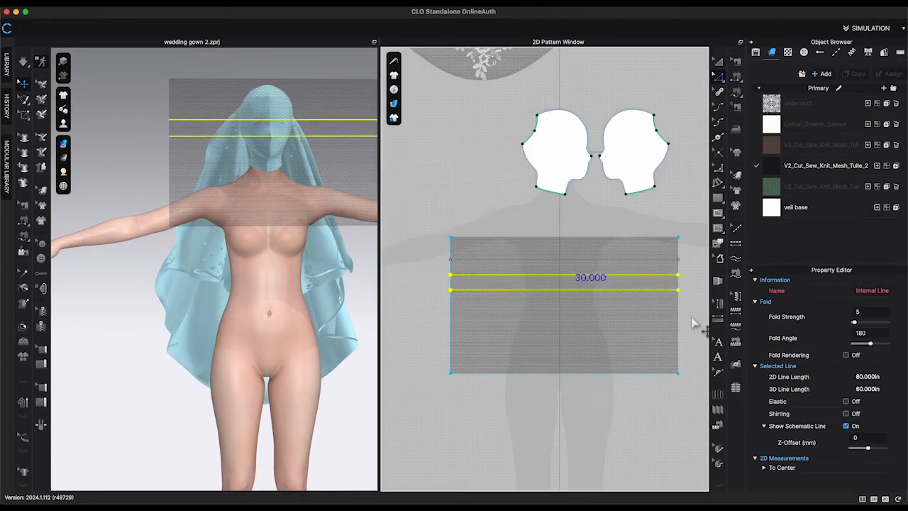
Fold the rectangle along its internal lines into pleats with Fold Arrangement.
{"action": "left_click", "coordinate": [566, 325]}
{"action": "right_click", "coordinate": [610, 282]}
{"action": "left_click", "coordinate": [631, 433]}
{"action": "right_click_drag", "start_coordinate": [117, 299], "coordinate": [238, 298]}
{"action": "left_click", "coordinate": [23, 326]}
{"action": "left_click", "coordinate": [261, 112]}
{"action": "left_click_drag", "start_coordinate": [264, 152], "coordinate": [278, 91]}
{"action": "right_click_drag", "start_coordinate": [277, 97], "coordinate": [310, 104]}
{"action": "left_click", "coordinate": [270, 98]}
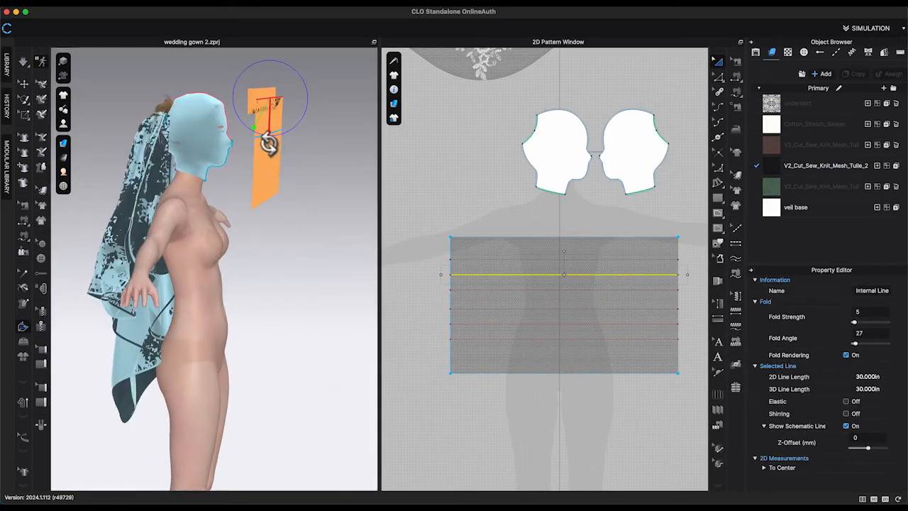
{"action": "right_click_drag", "start_coordinate": [269, 144], "coordinate": [288, 147]}
{"action": "left_click", "coordinate": [268, 150]}
{"action": "left_click_drag", "start_coordinate": [267, 185], "coordinate": [290, 122]}
{"action": "right_click_drag", "start_coordinate": [292, 124], "coordinate": [328, 195]}
{"action": "left_click", "coordinate": [340, 187]}
Free-sew the pleated rectangle's left edge segments to the head pattern's face edge.
{"action": "scroll", "coordinate": [409, 297], "scroll_direction": "up", "scroll_amount": 2}
{"action": "key", "text": "m"}
{"action": "right_click_drag", "start_coordinate": [313, 226], "coordinate": [349, 226]}
{"action": "left_click", "coordinate": [462, 251]}
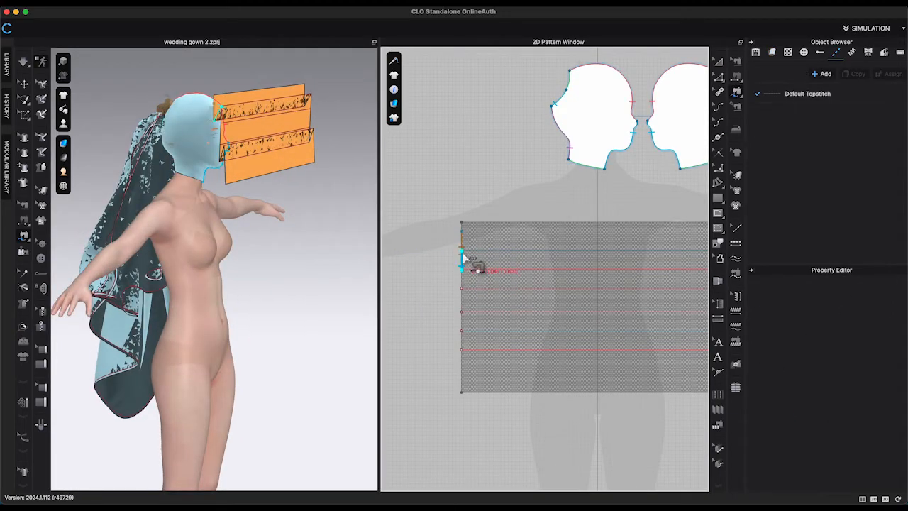
{"action": "left_click", "coordinate": [462, 270]}
{"action": "left_click", "coordinate": [462, 288]}
{"action": "scroll", "coordinate": [462, 334], "scroll_direction": "up", "scroll_amount": 2}
{"action": "left_click", "coordinate": [462, 305]}
{"action": "left_click", "coordinate": [462, 330]}
{"action": "mouse_move", "coordinate": [312, 284]}
{"action": "right_mouse_down"}
{"action": "mouse_move", "coordinate": [341, 284]}
{"action": "mouse_move", "coordinate": [305, 287]}
{"action": "right_mouse_up"}
{"action": "left_click", "coordinate": [462, 306]}
{"action": "scroll", "coordinate": [568, 206], "scroll_direction": "down", "scroll_amount": 3}
{"action": "left_click", "coordinate": [560, 148]}
{"action": "left_click", "coordinate": [550, 161]}
{"action": "scroll", "coordinate": [476, 269], "scroll_direction": "up", "scroll_amount": 3}
{"action": "left_click", "coordinate": [515, 198]}
Move the rectangle's corner points inward to taper both short ends.
{"action": "key", "text": "x"}
{"action": "left_click", "coordinate": [516, 199]}
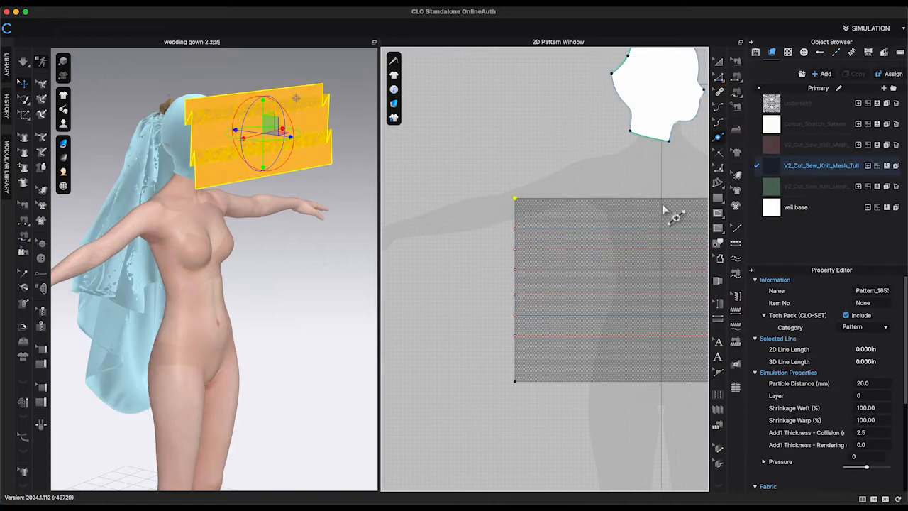
{"action": "left_click", "coordinate": [668, 200]}
{"action": "left_click_drag", "start_coordinate": [516, 381], "coordinate": [515, 365]}
{"action": "middle_click_drag", "start_coordinate": [657, 389], "coordinate": [531, 377]}
{"action": "left_click_drag", "start_coordinate": [694, 185], "coordinate": [694, 197]}
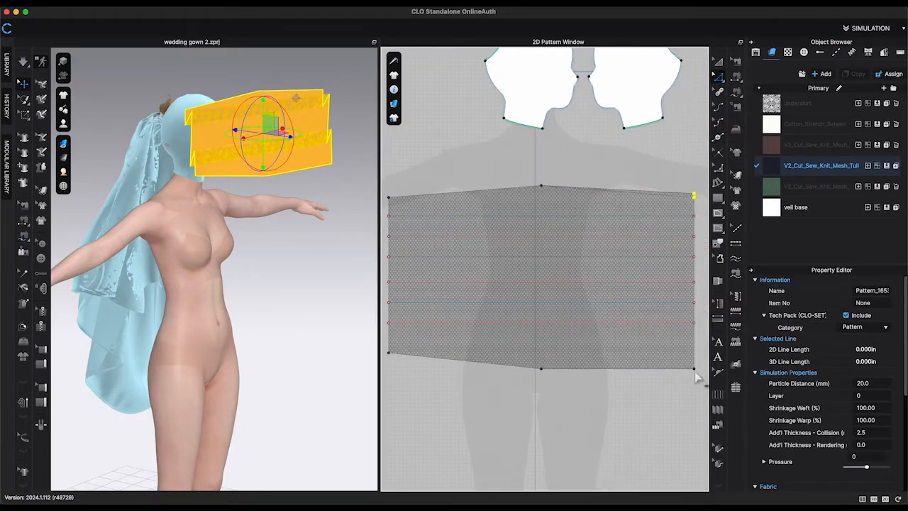
{"action": "left_click_drag", "start_coordinate": [694, 368], "coordinate": [694, 352]}
Curve the pleated rectangle's top and bottom edges into shallow arcs.
{"action": "left_click", "coordinate": [719, 168]}
{"action": "left_click_drag", "start_coordinate": [542, 186], "coordinate": [564, 305]}
{"action": "left_click", "coordinate": [540, 369]}
{"action": "right_click", "coordinate": [675, 356]}
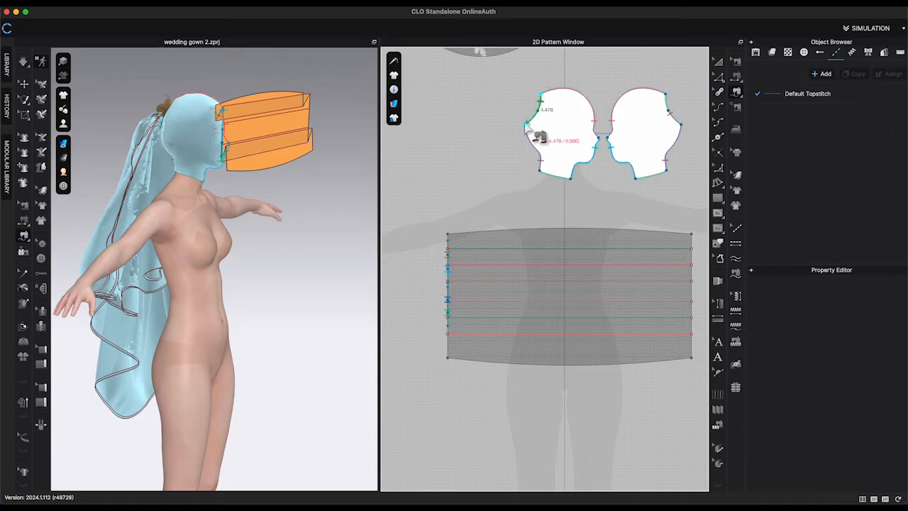
{"action": "left_click", "coordinate": [526, 125]}
Segment-sew the rectangle's left edge segments to the face edges of both head patterns.
{"action": "scroll", "coordinate": [458, 215], "scroll_direction": "up", "scroll_amount": 3}
{"action": "left_click", "coordinate": [443, 241]}
{"action": "left_click", "coordinate": [443, 262]}
{"action": "middle_click_drag", "start_coordinate": [676, 95], "coordinate": [676, 105]}
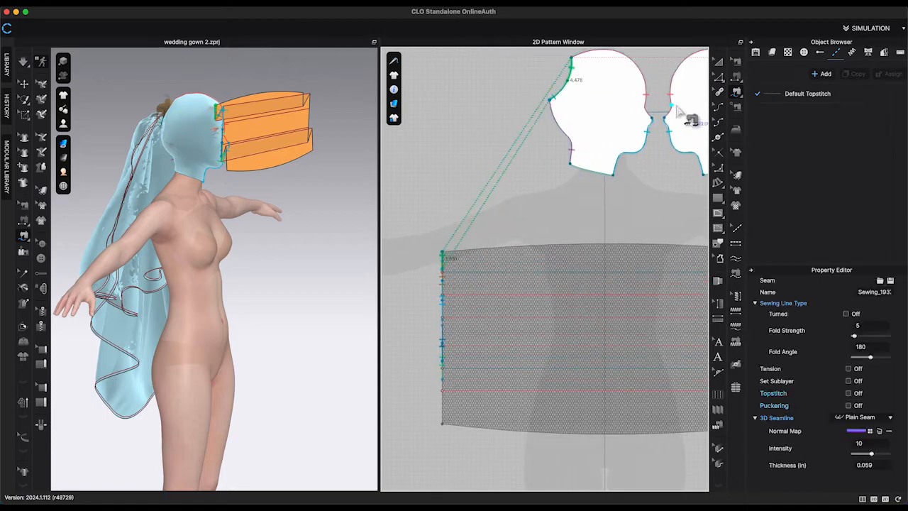
{"action": "left_click", "coordinate": [571, 58]}
{"action": "left_click", "coordinate": [445, 398]}
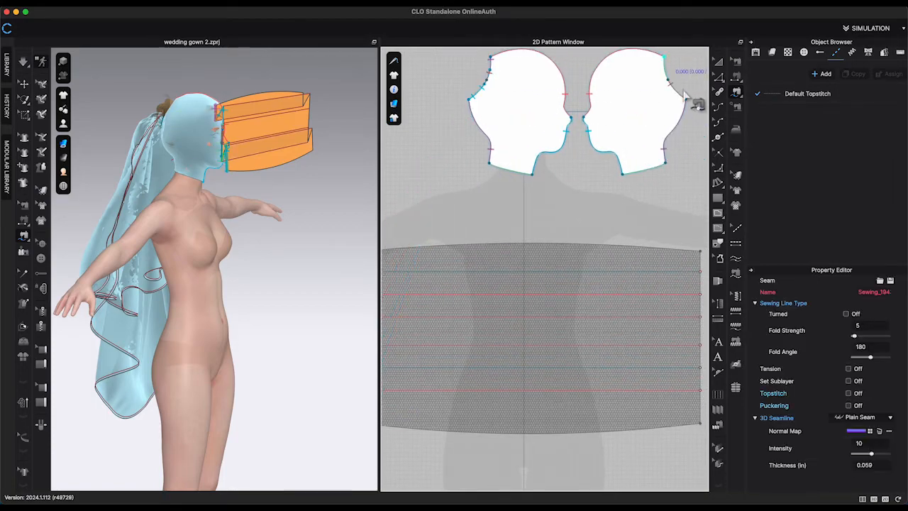
{"action": "key", "text": "Return"}
Delete the unneeded seams on the rectangle's side edges and the head pattern.
{"action": "key", "text": "b"}
{"action": "right_click", "coordinate": [526, 191]}
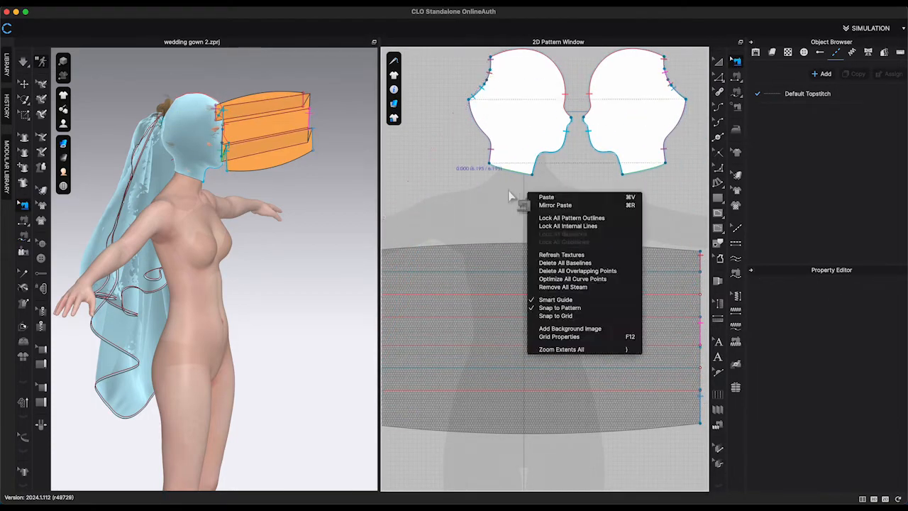
{"action": "left_click", "coordinate": [490, 70]}
{"action": "middle_click_drag", "start_coordinate": [426, 213], "coordinate": [533, 217]}
{"action": "left_click", "coordinate": [471, 337]}
{"action": "key", "text": "Delete"}
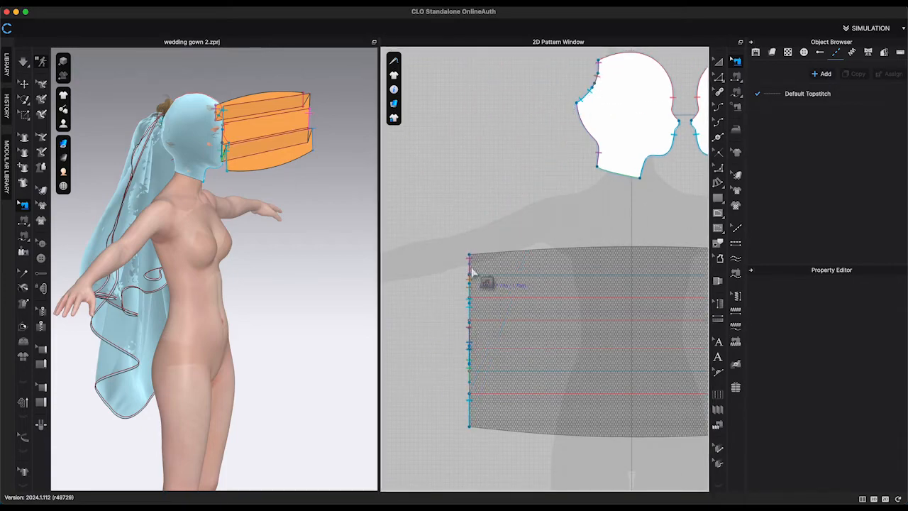
{"action": "left_click", "coordinate": [470, 331]}
{"action": "key", "text": "Delete"}
{"action": "middle_click_drag", "start_coordinate": [667, 277], "coordinate": [464, 279]}
{"action": "left_click", "coordinate": [605, 267]}
{"action": "key", "text": "Delete"}
{"action": "left_click", "coordinate": [588, 100]}
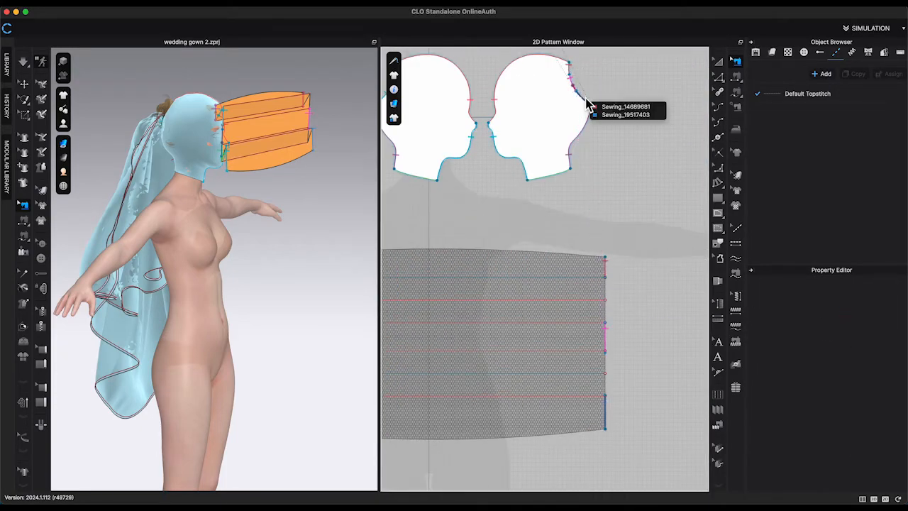
{"action": "left_click", "coordinate": [600, 105]}
{"action": "key", "text": "Delete"}
Flatten the pleated rectangle in 3D and reposition it upright beside the head.
{"action": "right_click_drag", "start_coordinate": [298, 241], "coordinate": [259, 245]}
{"action": "key", "text": "q"}
{"action": "right_click", "coordinate": [269, 132]}
{"action": "left_click", "coordinate": [308, 209]}
{"action": "right_click_drag", "start_coordinate": [281, 213], "coordinate": [227, 186]}
{"action": "key", "text": "super+f"}
{"action": "key", "text": "shift+f"}
{"action": "left_click_drag", "start_coordinate": [228, 229], "coordinate": [228, 126]}
{"action": "right_click_drag", "start_coordinate": [229, 178], "coordinate": [307, 236]}
{"action": "key", "text": "b"}
{"action": "scroll", "coordinate": [298, 252], "scroll_direction": "down", "scroll_amount": 2}
{"action": "scroll", "coordinate": [607, 253], "scroll_direction": "down", "scroll_amount": 4}
{"action": "key", "text": "b"}
{"action": "left_click", "coordinate": [534, 177]}
Try folding the rectangle along an internal line with the 3D fold tool, then undo both folds.
{"action": "left_click", "coordinate": [26, 306]}
{"action": "left_click", "coordinate": [24, 326]}
{"action": "mouse_move", "coordinate": [291, 185]}
{"action": "right_mouse_down"}
{"action": "mouse_move", "coordinate": [288, 237]}
{"action": "mouse_move", "coordinate": [277, 202]}
{"action": "mouse_move", "coordinate": [285, 200]}
{"action": "right_mouse_up"}
{"action": "scroll", "coordinate": [276, 202], "scroll_direction": "up", "scroll_amount": 1}
{"action": "left_click", "coordinate": [280, 190]}
{"action": "left_click_drag", "start_coordinate": [279, 223], "coordinate": [288, 157]}
{"action": "left_click", "coordinate": [284, 174]}
{"action": "mouse_move", "coordinate": [302, 157]}
{"action": "right_mouse_down"}
{"action": "mouse_move", "coordinate": [275, 154]}
{"action": "mouse_move", "coordinate": [301, 157]}
{"action": "right_mouse_up"}
{"action": "key", "text": "super+z"}
{"action": "key", "text": "super+z"}
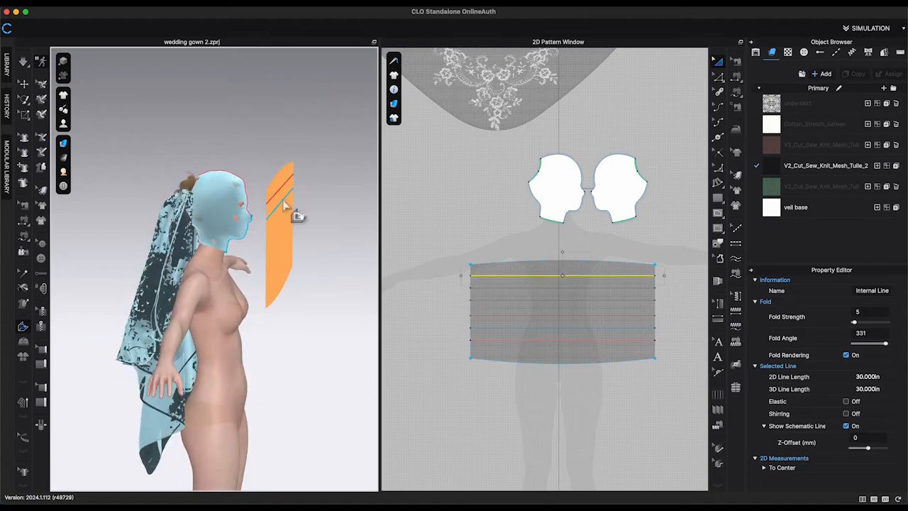
Fold the rectangle along its internal lines in 3D with the fold tool.
{"action": "left_click", "coordinate": [288, 186]}
{"action": "left_click", "coordinate": [300, 241]}
{"action": "right_click_drag", "start_coordinate": [300, 241], "coordinate": [312, 159]}
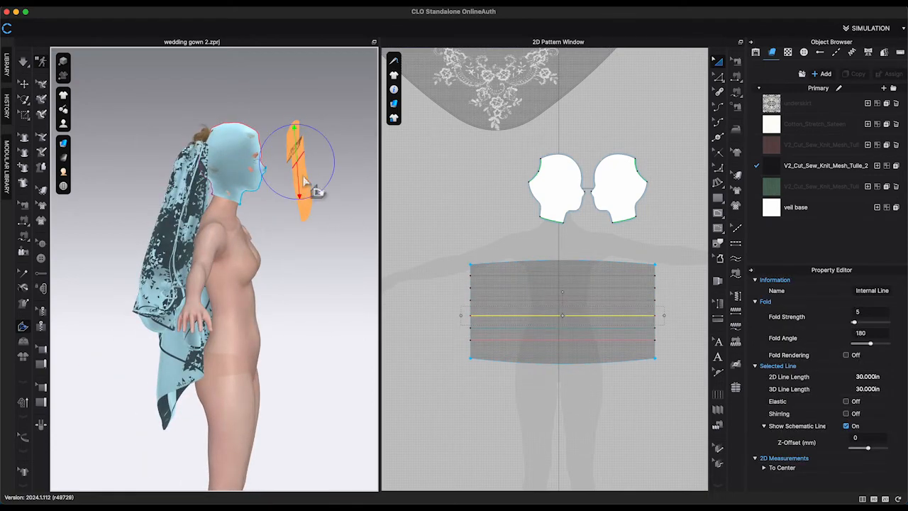
{"action": "left_click_drag", "start_coordinate": [300, 195], "coordinate": [303, 139]}
{"action": "left_click", "coordinate": [306, 170]}
{"action": "left_click_drag", "start_coordinate": [304, 203], "coordinate": [312, 139]}
{"action": "left_click", "coordinate": [309, 161]}
{"action": "right_click_drag", "start_coordinate": [318, 225], "coordinate": [337, 205]}
Simulate the pleated tulle rectangle so it drapes onto the head.
{"action": "left_click", "coordinate": [24, 84]}
{"action": "right_click", "coordinate": [279, 151]}
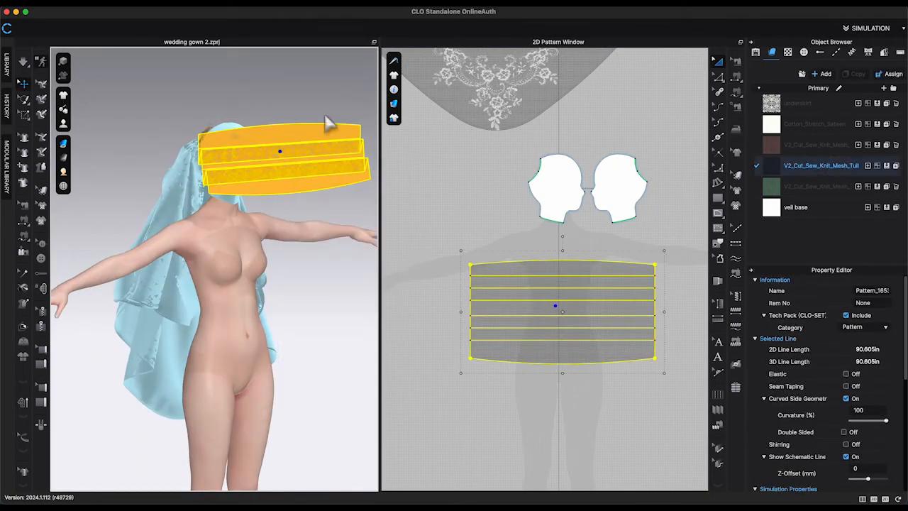
{"action": "key", "text": "space"}
{"action": "right_click_drag", "start_coordinate": [334, 125], "coordinate": [341, 152]}
{"action": "key", "text": "space"}
{"action": "left_click_drag", "start_coordinate": [296, 167], "coordinate": [339, 114]}
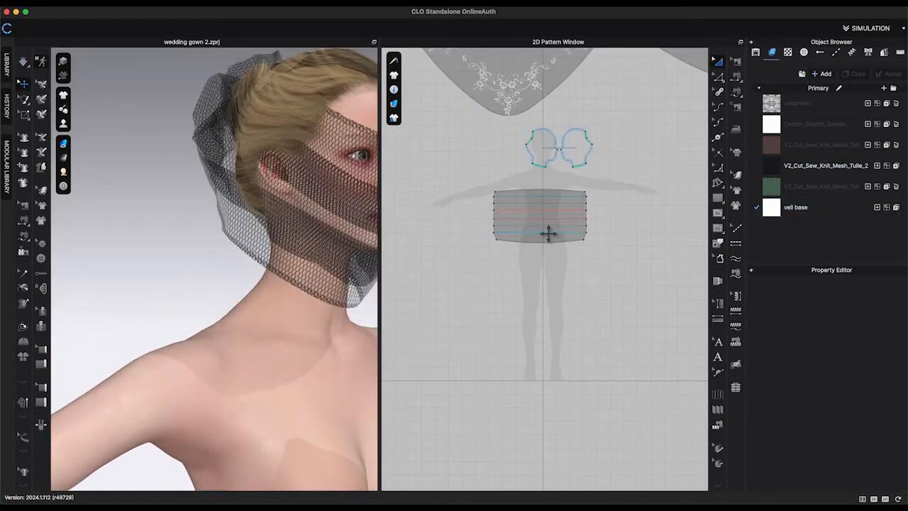
Select the veil patterns and set their layer to 1.
{"action": "left_click", "coordinate": [549, 233]}
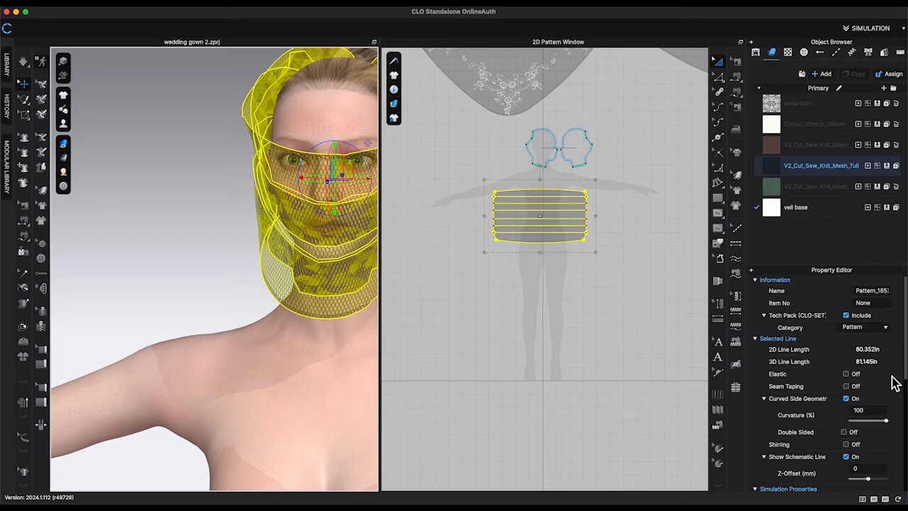
{"action": "scroll", "coordinate": [821, 447], "scroll_direction": "down", "scroll_amount": 2}
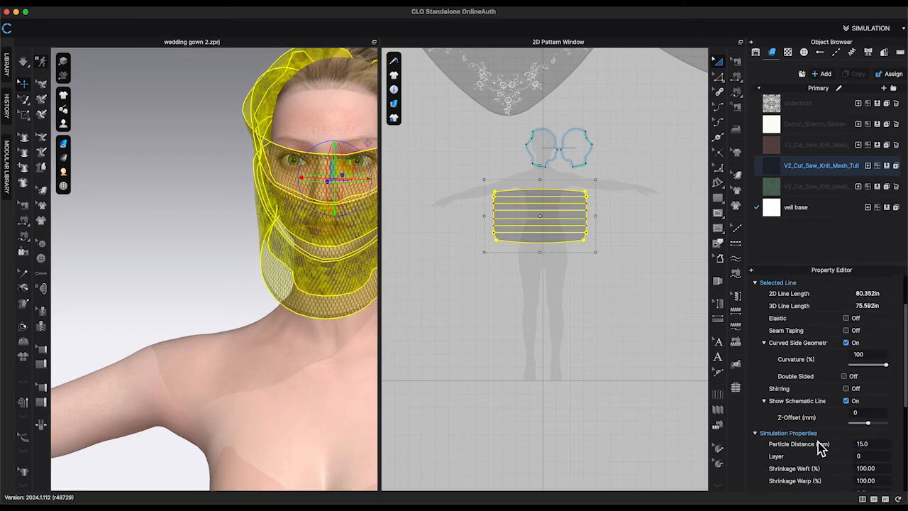
{"action": "scroll", "coordinate": [199, 142], "scroll_direction": "down", "scroll_amount": 8}
{"action": "left_click", "coordinate": [601, 231]}
{"action": "scroll", "coordinate": [598, 231], "scroll_direction": "down", "scroll_amount": 4}
{"action": "left_click_drag", "start_coordinate": [445, 161], "coordinate": [694, 280]}
{"action": "scroll", "coordinate": [863, 403], "scroll_direction": "down", "scroll_amount": 1}
{"action": "double_click", "coordinate": [878, 468]}
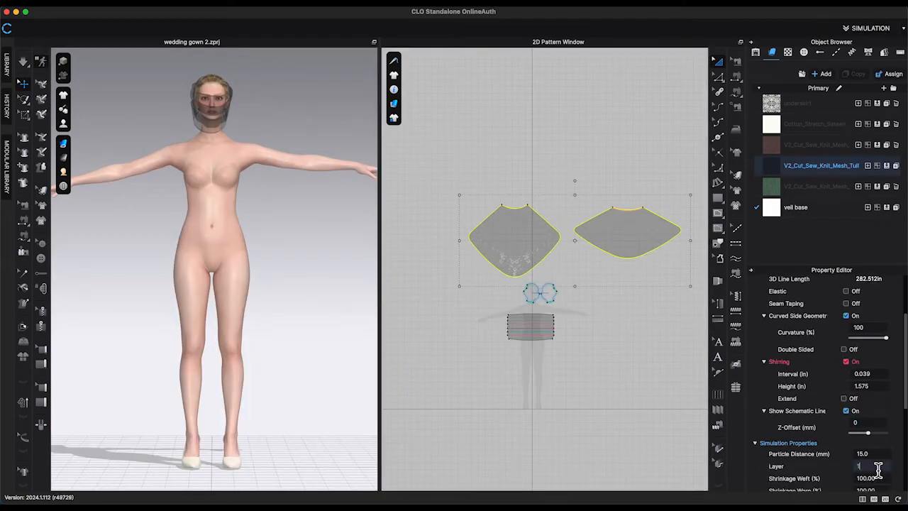
{"action": "type", "text": "1"}
Freeze the veil patterns and simulate the headpiece.
{"action": "right_click", "coordinate": [616, 240]}
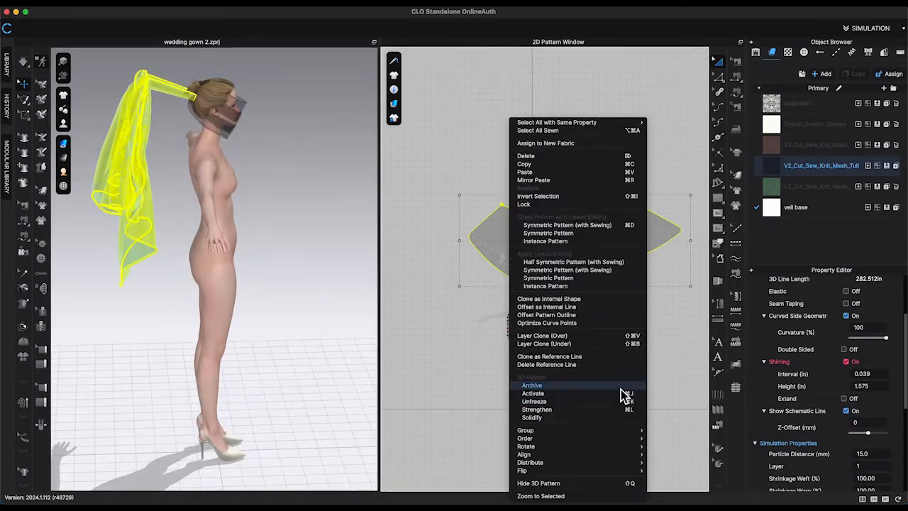
{"action": "left_click", "coordinate": [622, 396]}
{"action": "left_click", "coordinate": [532, 328]}
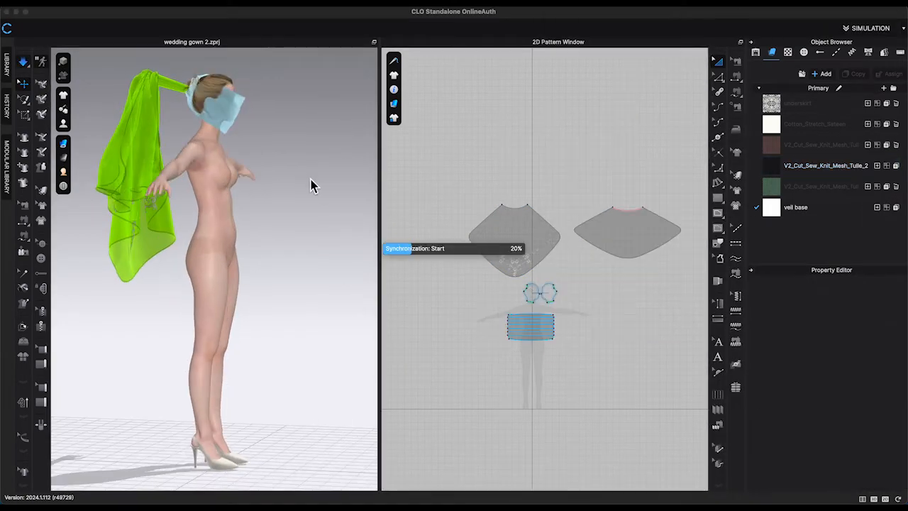
{"action": "mouse_move", "coordinate": [340, 184]}
{"action": "right_mouse_down"}
{"action": "mouse_move", "coordinate": [310, 184]}
{"action": "mouse_move", "coordinate": [349, 186]}
{"action": "right_mouse_up"}
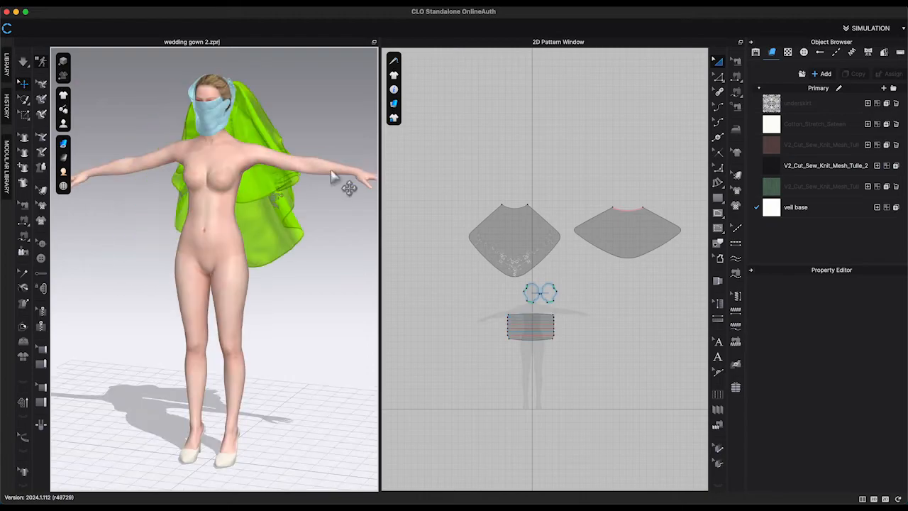
Select all patterns and unfreeze them.
{"action": "key", "text": "super+a"}
{"action": "right_click", "coordinate": [674, 295]}
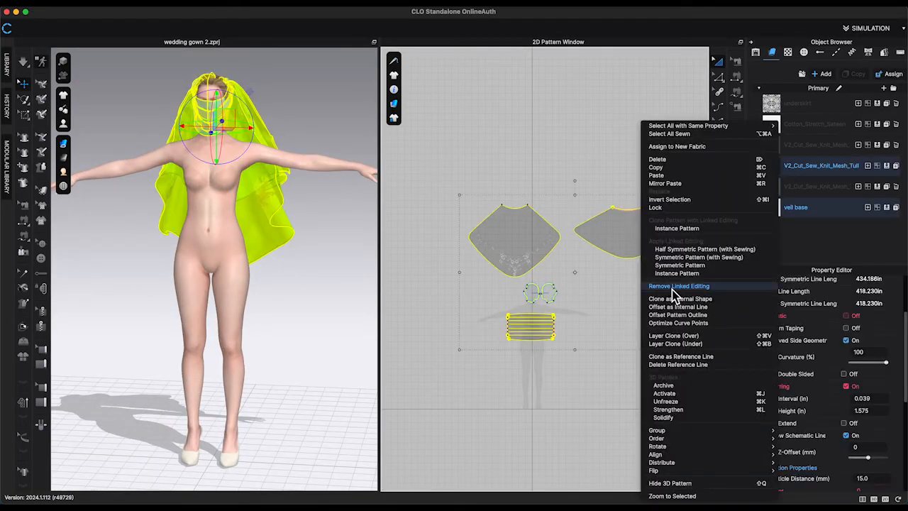
{"action": "left_click", "coordinate": [673, 402]}
Change the tulle fabric's color to a light white shade.
{"action": "left_click_drag", "start_coordinate": [413, 142], "coordinate": [537, 186]}
{"action": "left_click_drag", "start_coordinate": [694, 280], "coordinate": [693, 281]}
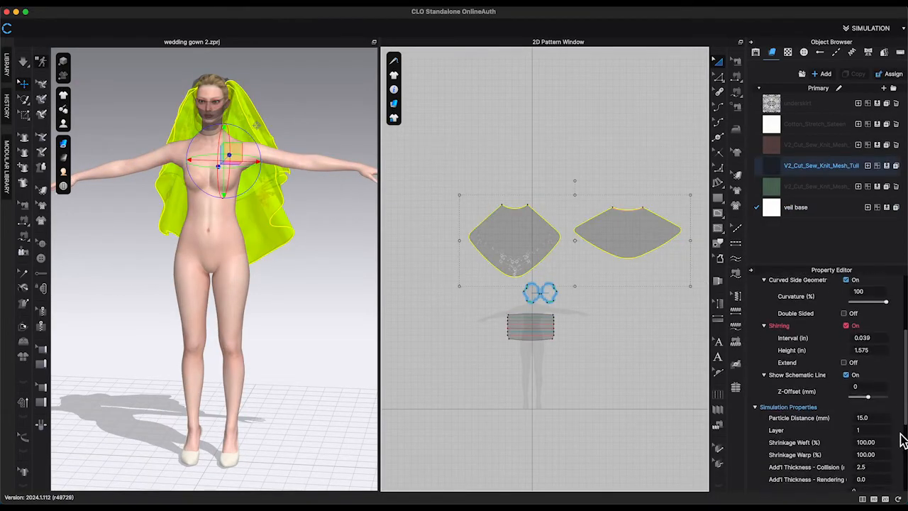
{"action": "scroll", "coordinate": [878, 424], "scroll_direction": "down", "scroll_amount": 3}
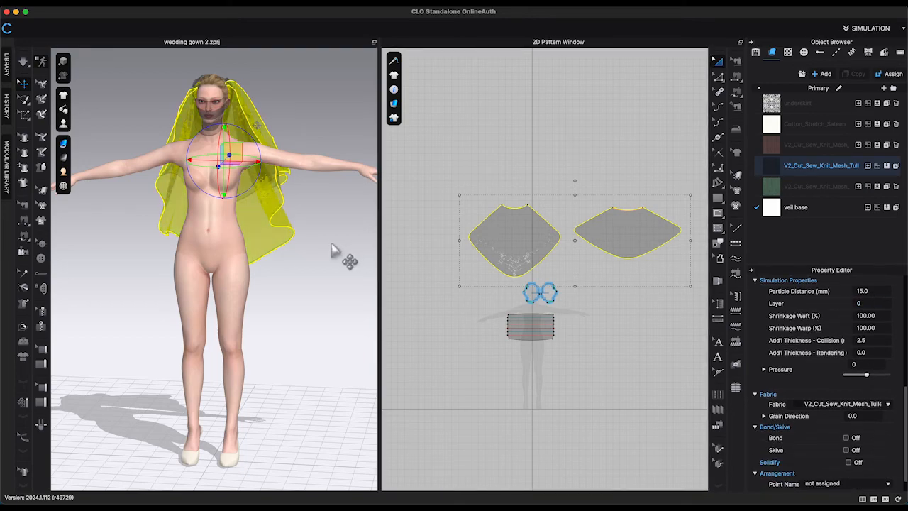
{"action": "left_click", "coordinate": [332, 244]}
{"action": "right_click_drag", "start_coordinate": [332, 244], "coordinate": [348, 241]}
{"action": "scroll", "coordinate": [348, 240], "scroll_direction": "up", "scroll_amount": 3}
{"action": "middle_click_drag", "start_coordinate": [349, 240], "coordinate": [329, 353]}
{"action": "right_click_drag", "start_coordinate": [328, 353], "coordinate": [329, 318]}
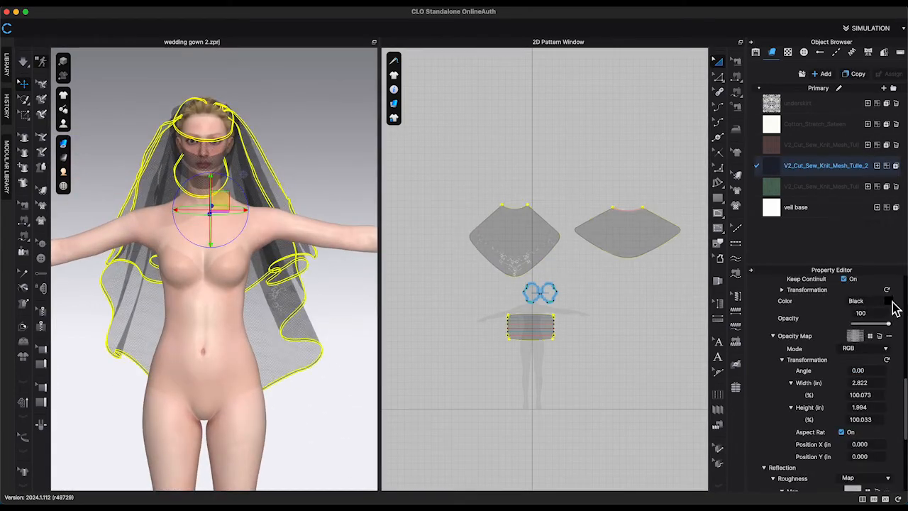
{"action": "left_click", "coordinate": [888, 302]}
{"action": "left_click", "coordinate": [416, 386]}
{"action": "scroll", "coordinate": [859, 322], "scroll_direction": "up", "scroll_amount": 5}
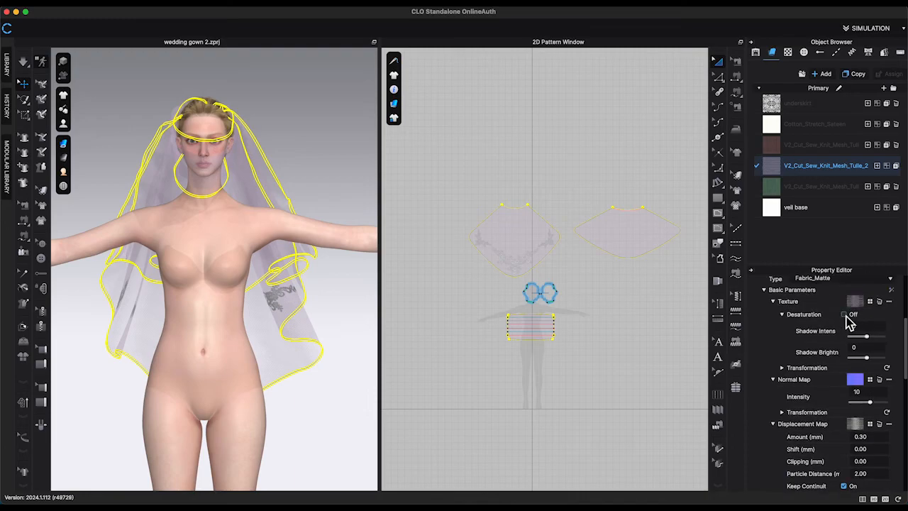
Load the full wedding gown outfit file into the scene.
{"action": "left_click", "coordinate": [345, 178]}
{"action": "right_click_drag", "start_coordinate": [345, 178], "coordinate": [330, 156]}
{"action": "scroll", "coordinate": [287, 148], "scroll_direction": "up", "scroll_amount": 2}
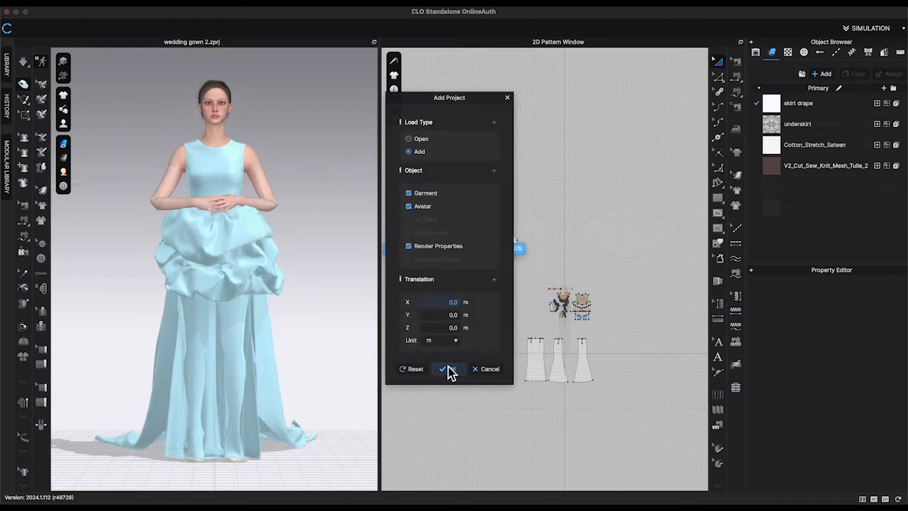
{"action": "left_click", "coordinate": [450, 372]}
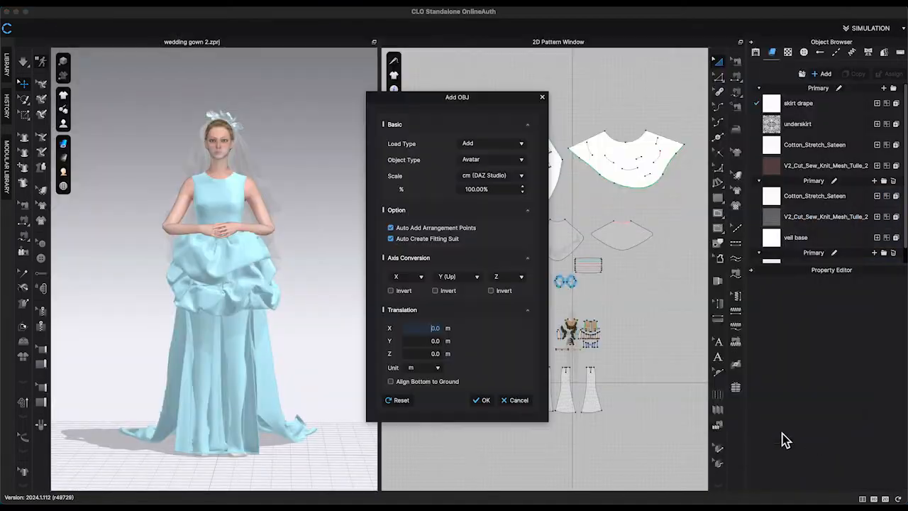
{"action": "left_click", "coordinate": [486, 400]}
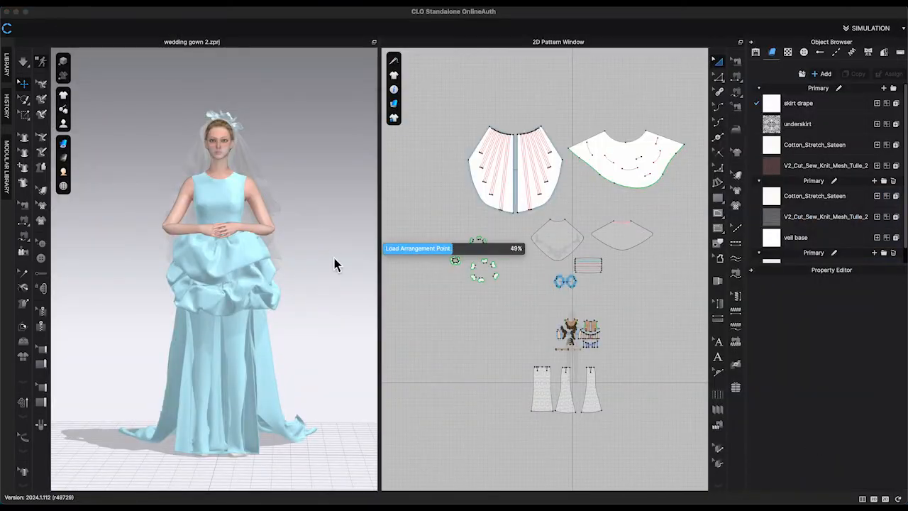
Move the bouquet into the avatar's hands with the gizmo.
{"action": "left_click", "coordinate": [455, 286]}
{"action": "left_click", "coordinate": [454, 284]}
{"action": "right_click_drag", "start_coordinate": [213, 369], "coordinate": [284, 387]}
{"action": "middle_click_drag", "start_coordinate": [284, 387], "coordinate": [271, 356]}
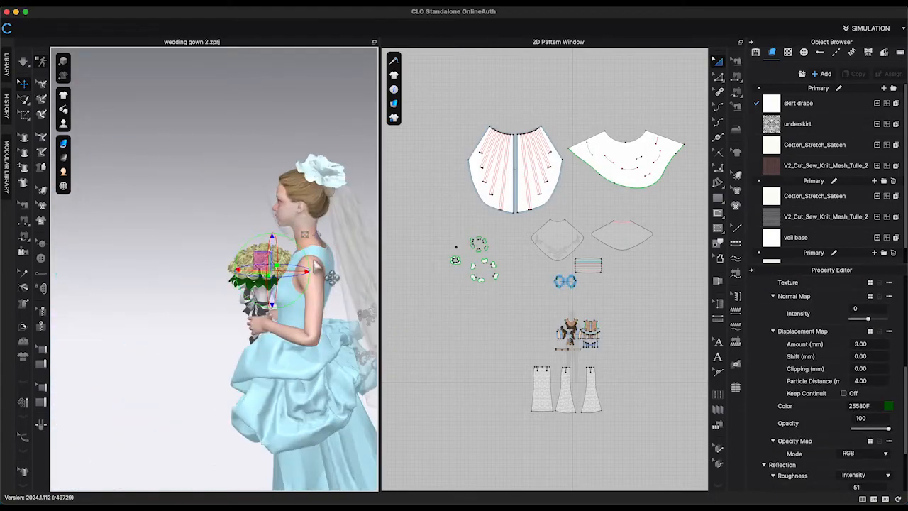
{"action": "mouse_move", "coordinate": [316, 265]}
{"action": "right_mouse_down"}
{"action": "mouse_move", "coordinate": [336, 277]}
{"action": "mouse_move", "coordinate": [341, 296]}
{"action": "mouse_move", "coordinate": [303, 274]}
{"action": "right_mouse_up"}
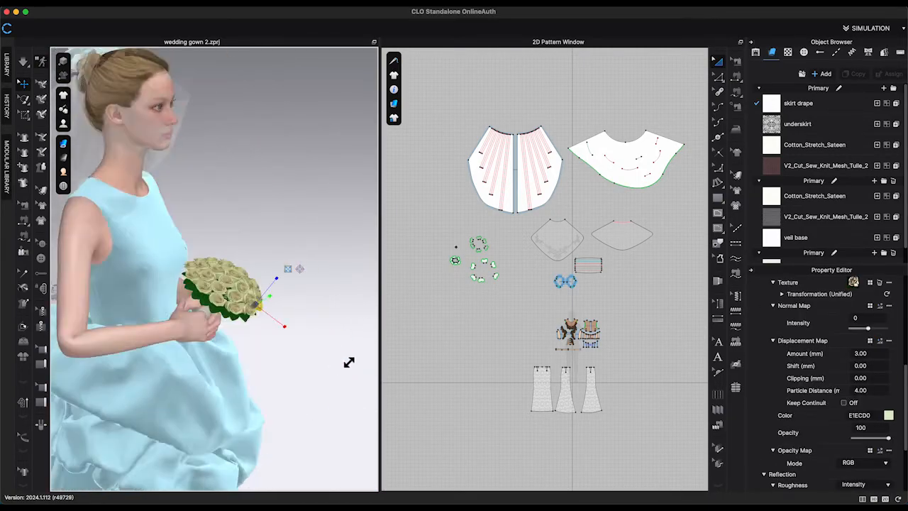
Open the Render window for the finished gown.
{"action": "right_click", "coordinate": [224, 165]}
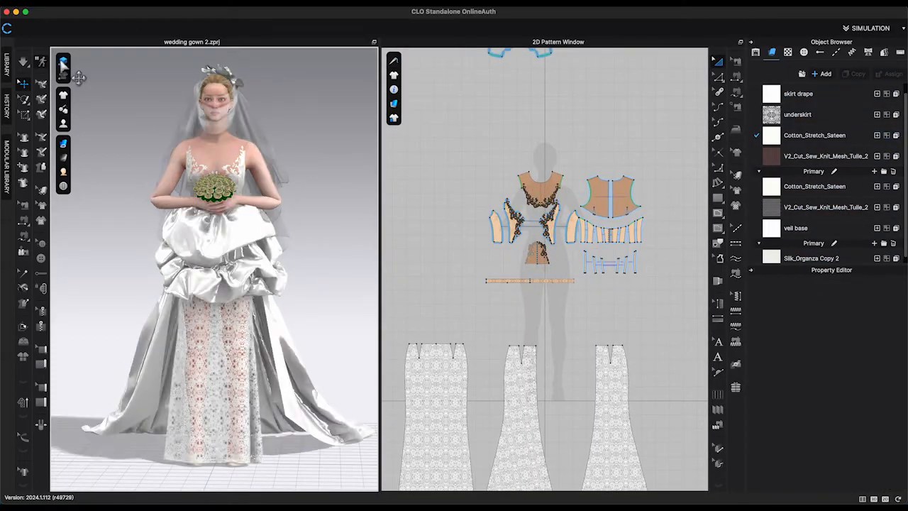
{"action": "left_click", "coordinate": [63, 62]}
{"action": "left_click", "coordinate": [382, 5]}
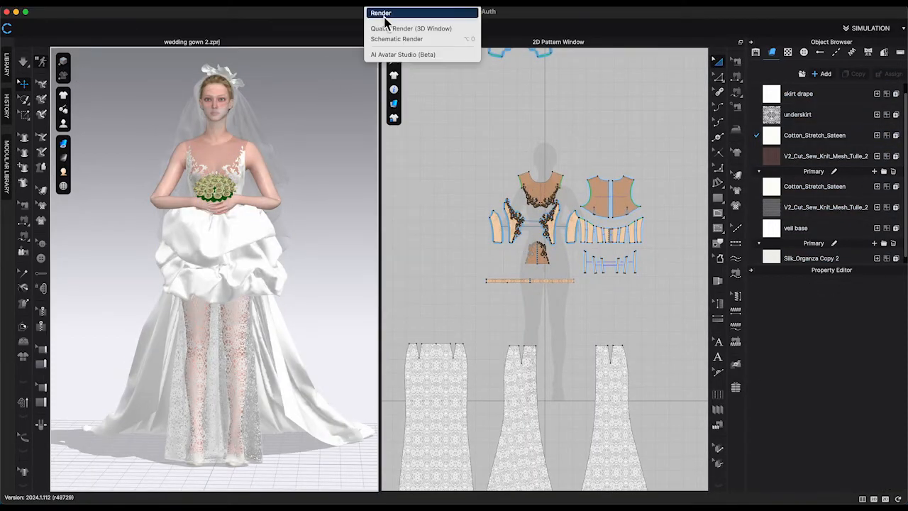
{"action": "left_click", "coordinate": [385, 16]}
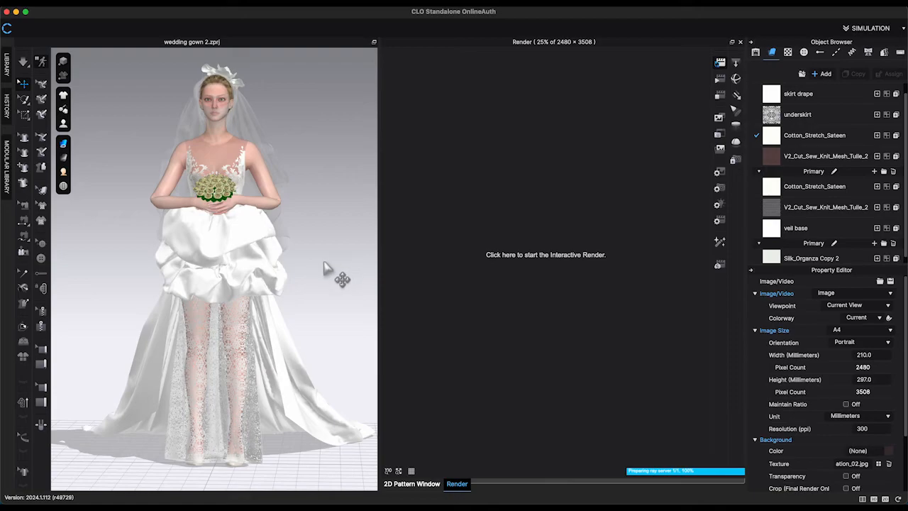